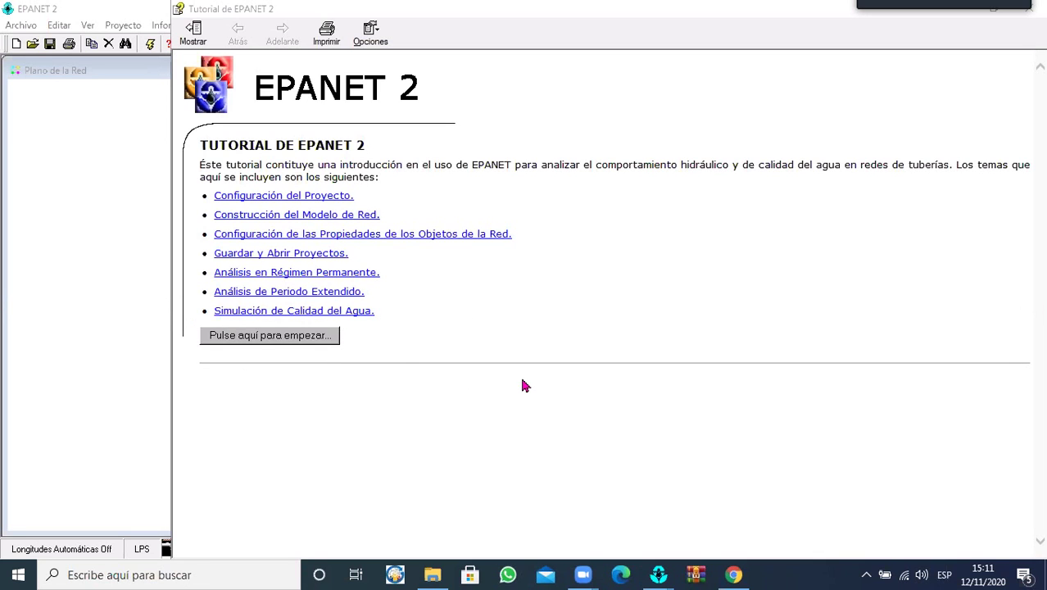
Consult the tutorial topic Análisis de Periodo Extendido about adding a time pattern, and bring up the dialog for opening a project
{"action": "left_click", "coordinate": [324, 292]}
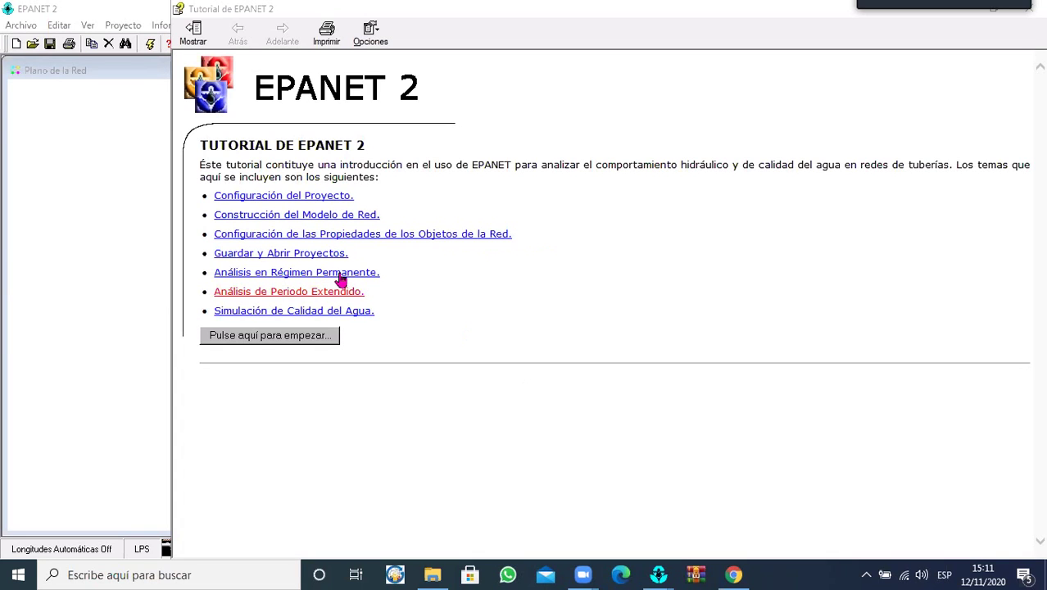
{"action": "left_click", "coordinate": [278, 295]}
{"action": "left_click", "coordinate": [328, 293]}
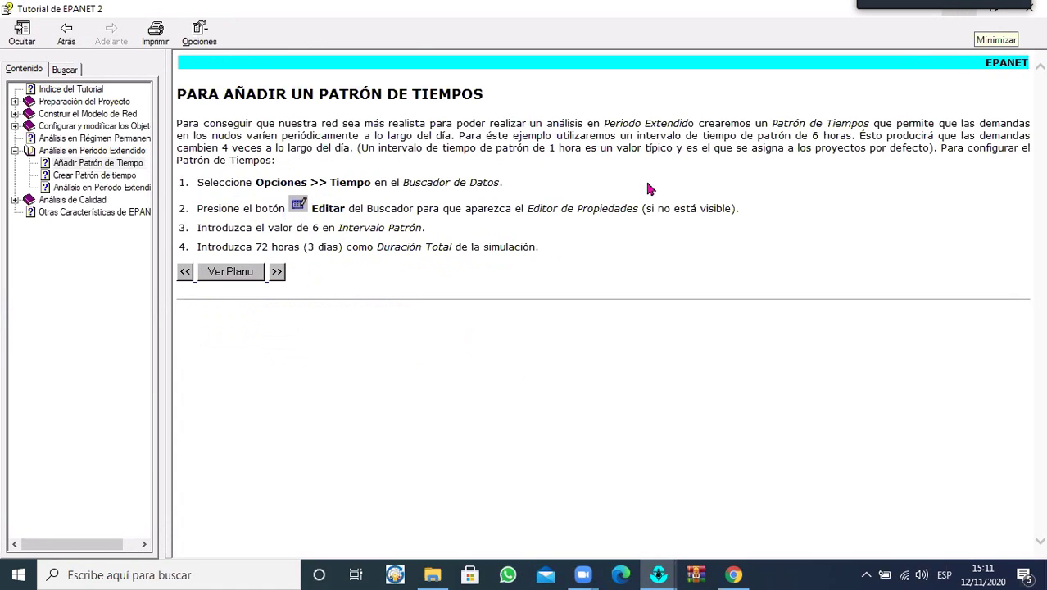
{"action": "left_click", "coordinate": [230, 271]}
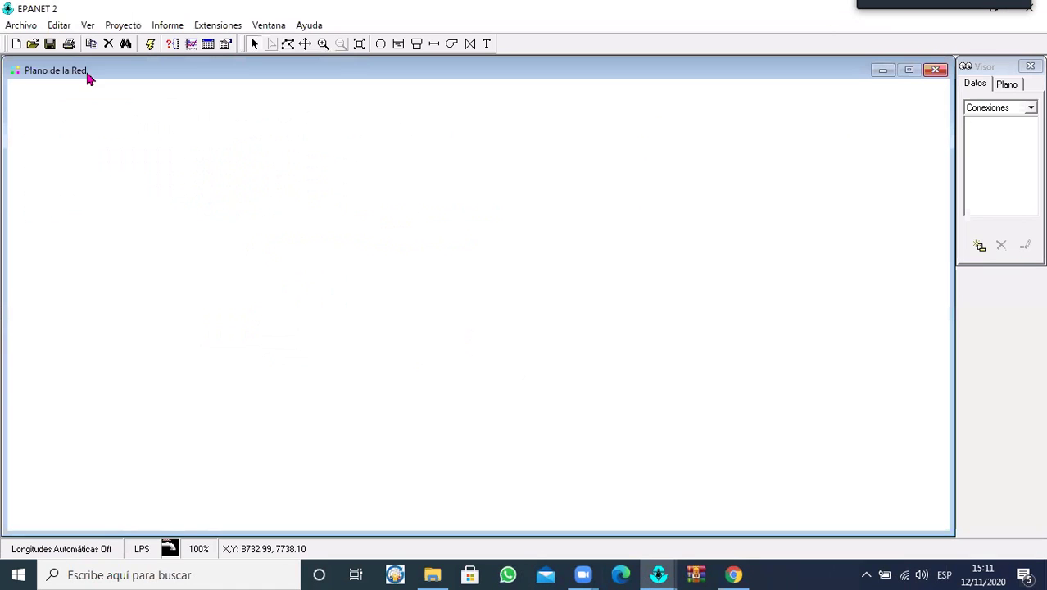
{"action": "left_click", "coordinate": [33, 45]}
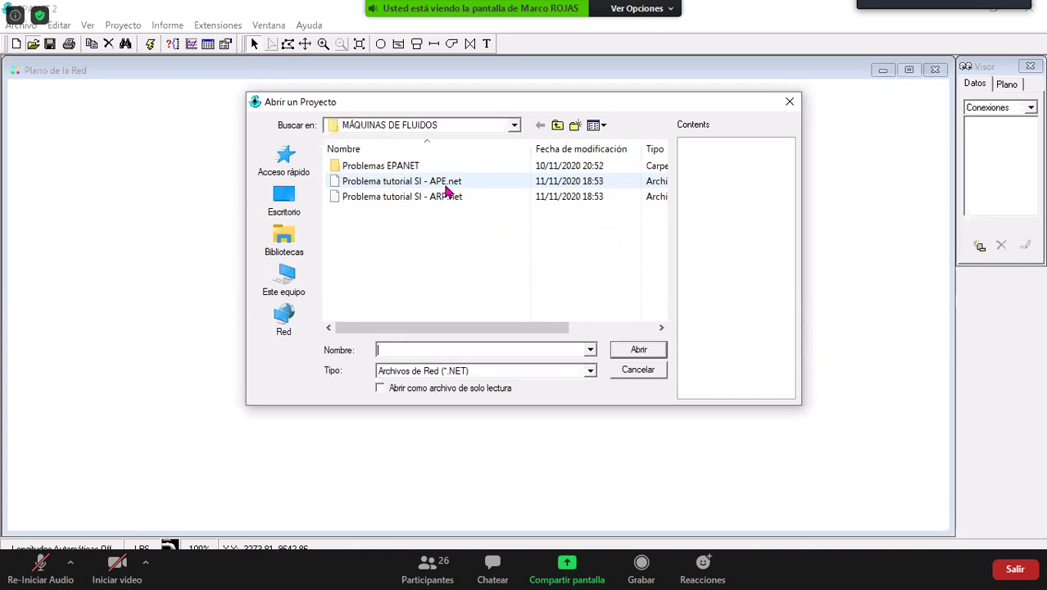
Exit the full-screen meeting view in Zoom and narrow the meeting window to a little over half the screen width
{"action": "key", "text": "Escape"}
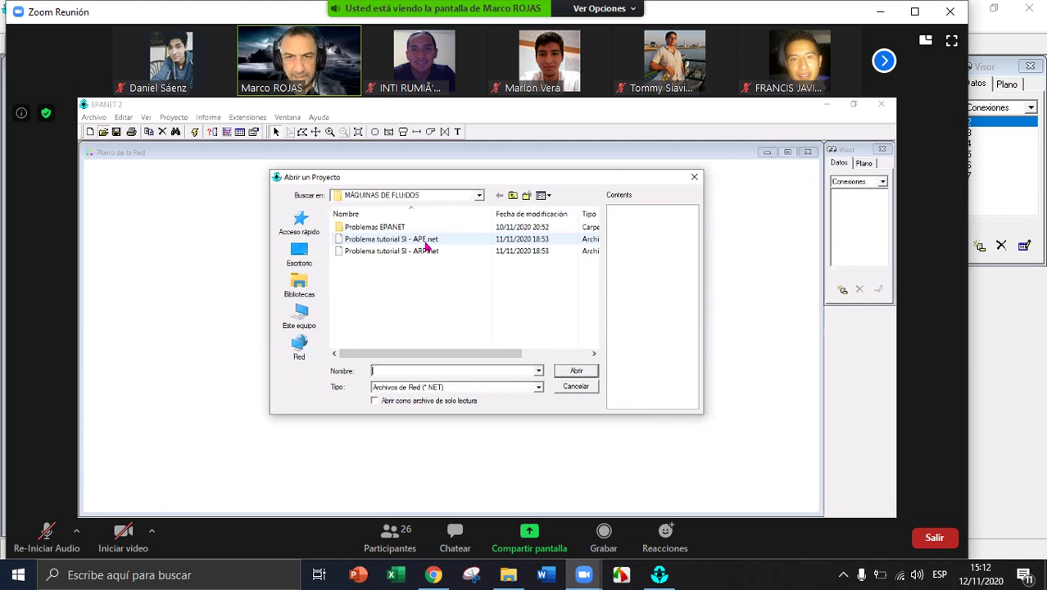
{"action": "left_click_drag", "start_coordinate": [931, 311], "coordinate": [597, 312]}
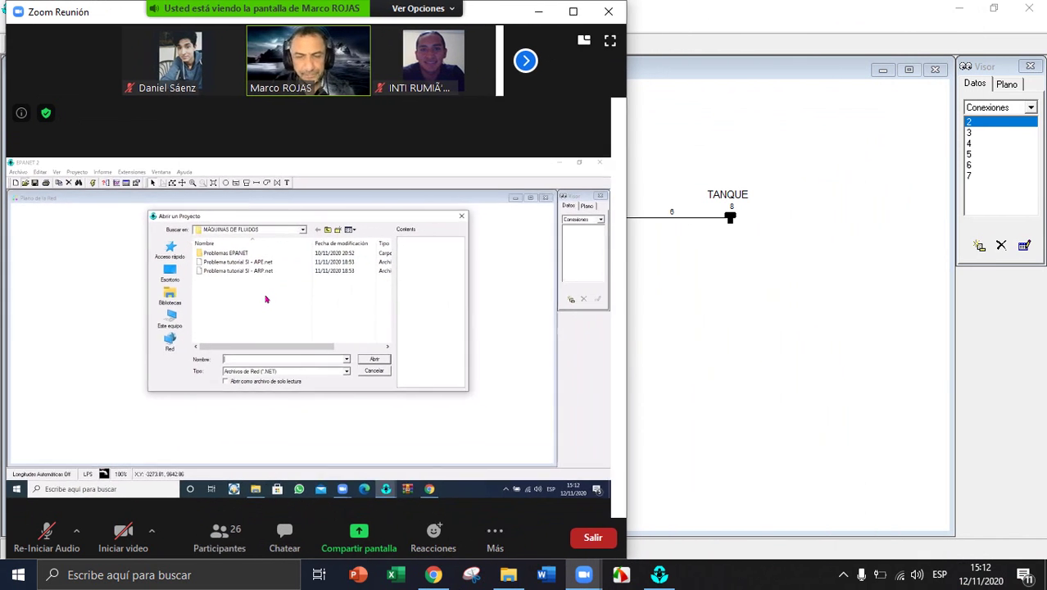
Set the zoom ratio of the shared screen to 100% (Tamaño original)
{"action": "left_click", "coordinate": [415, 8]}
{"action": "mouse_move", "coordinate": [417, 32]}
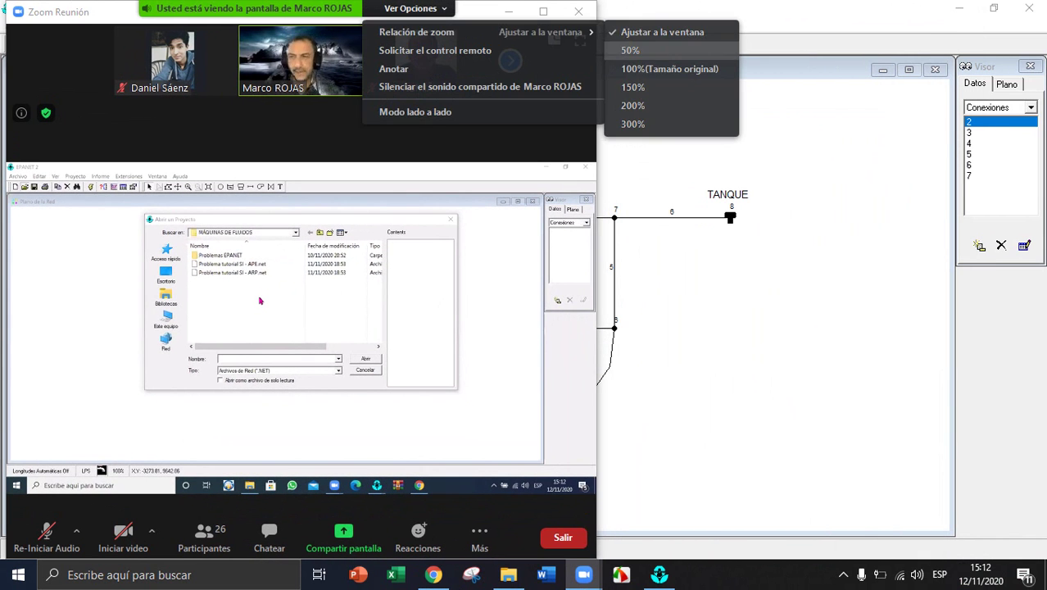
{"action": "left_click", "coordinate": [632, 86]}
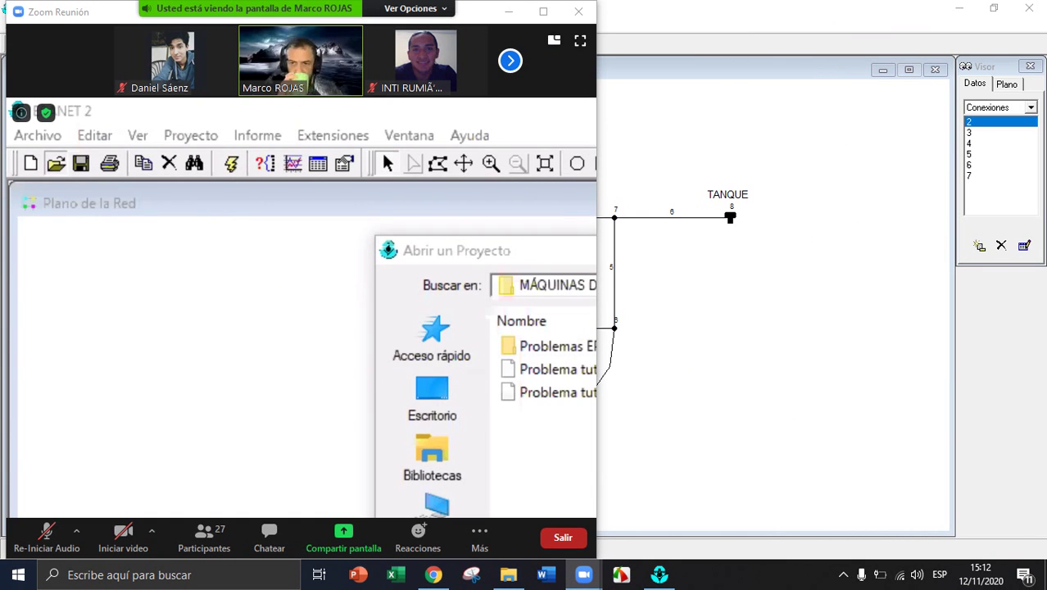
{"action": "left_click", "coordinate": [414, 9]}
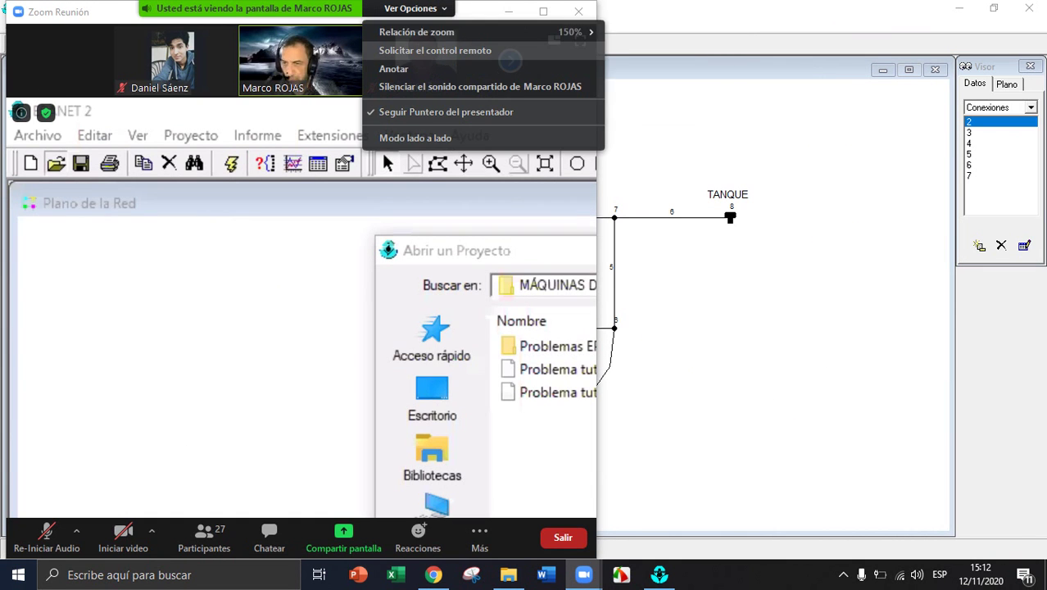
{"action": "mouse_move", "coordinate": [417, 32]}
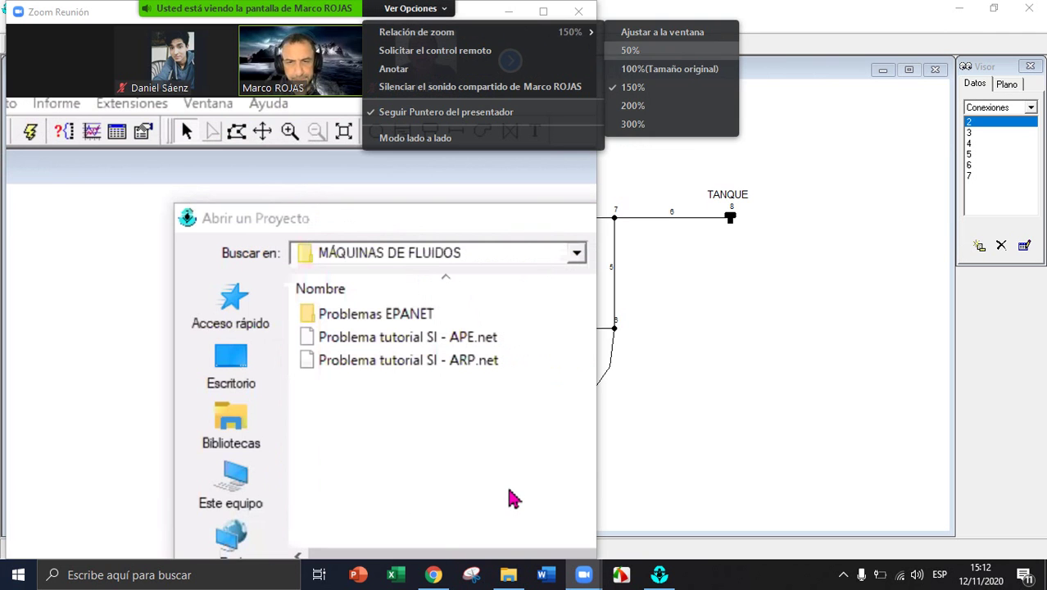
{"action": "left_click", "coordinate": [670, 69]}
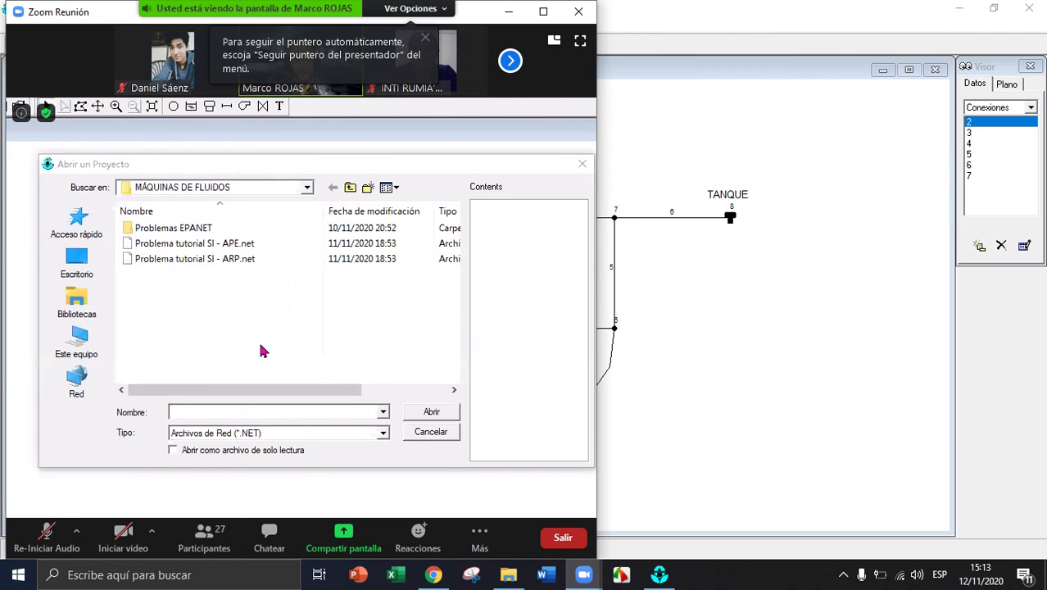
Switch to EPANET, begin saving the project under a new name, and check the presenter's file names in the Zoom meeting
{"action": "left_click", "coordinate": [659, 575]}
{"action": "left_click", "coordinate": [21, 25]}
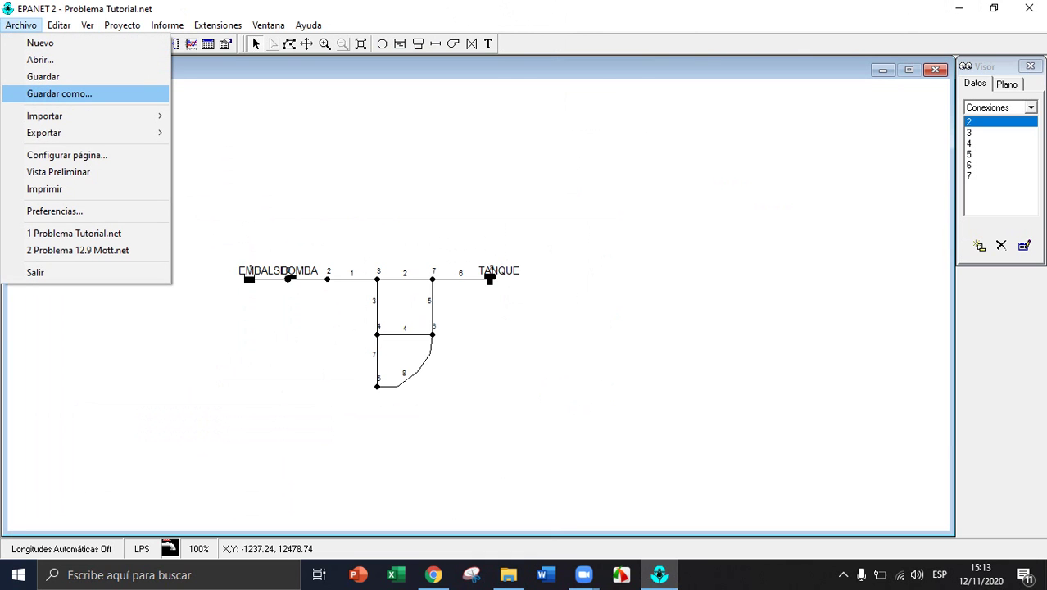
{"action": "left_click", "coordinate": [59, 93]}
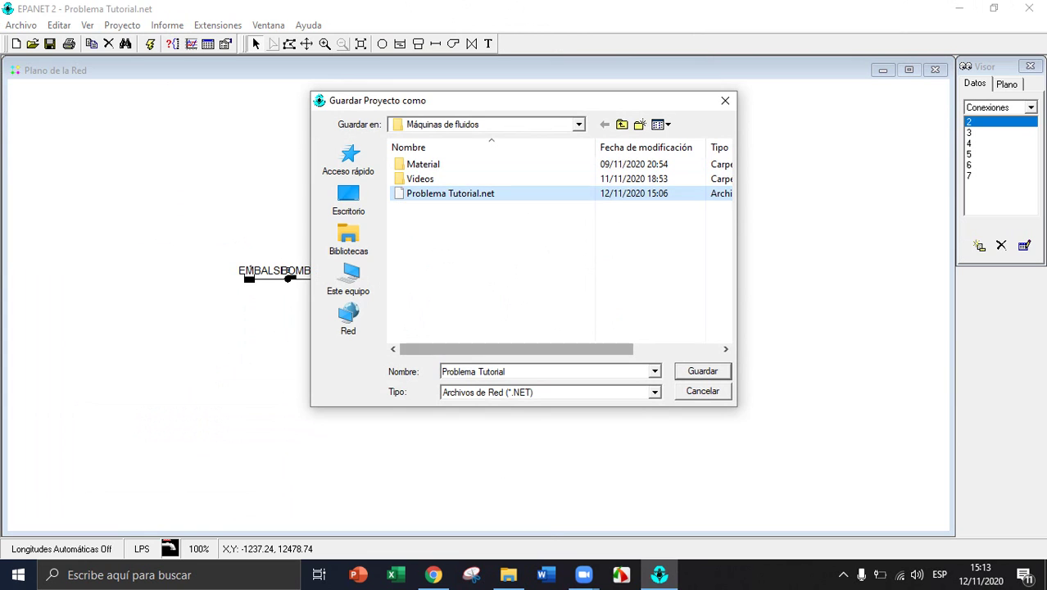
{"action": "left_click", "coordinate": [516, 372]}
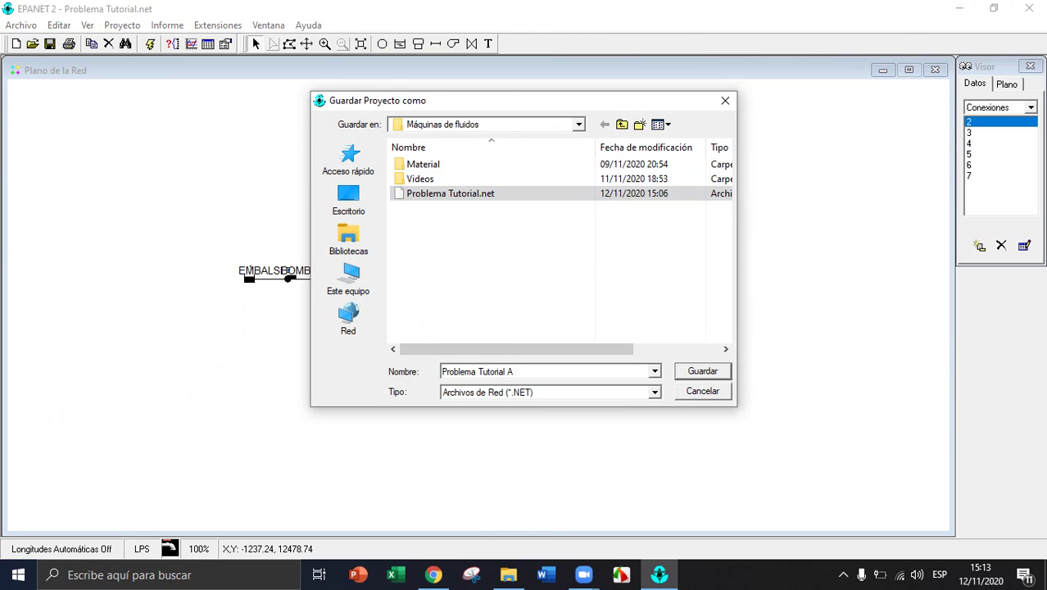
{"action": "left_click", "coordinate": [583, 575]}
{"action": "left_click", "coordinate": [651, 508]}
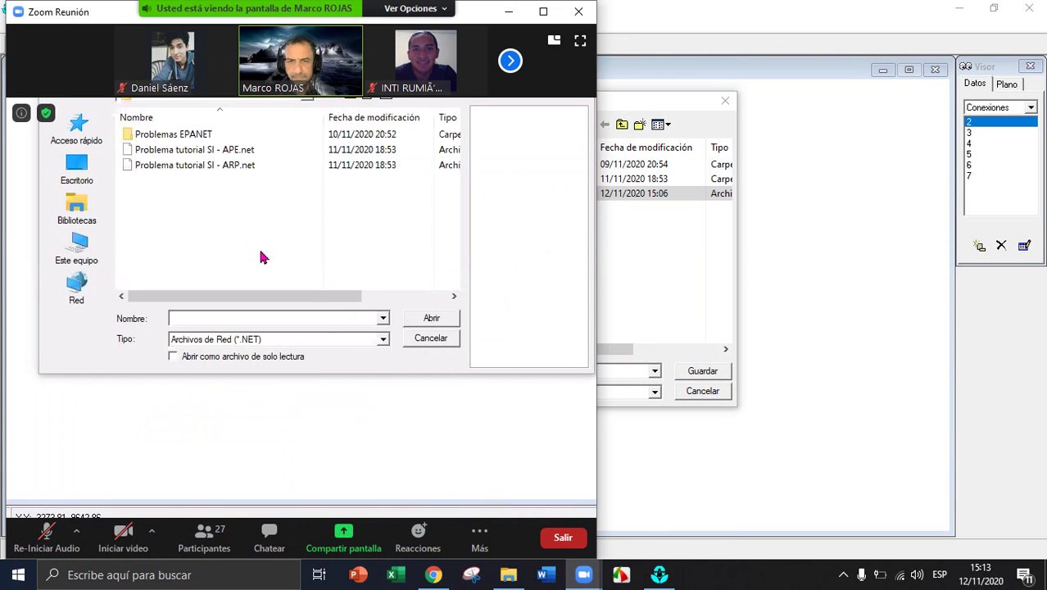
{"action": "key", "text": "alt+Tab"}
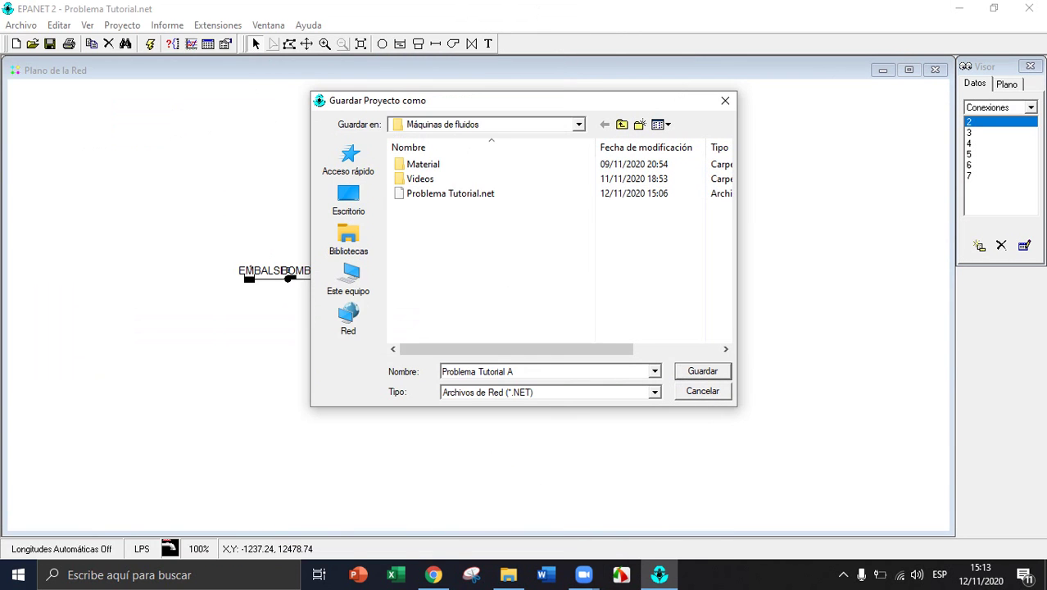
Name the project copy Problema Tutorial SI - ARP and save it in the Máquinas de fluidos folder
{"action": "left_click", "coordinate": [513, 372]}
{"action": "left_click", "coordinate": [514, 372]}
{"action": "type", "text": "SI - ARP"}
{"action": "key", "text": "alt+Tab"}
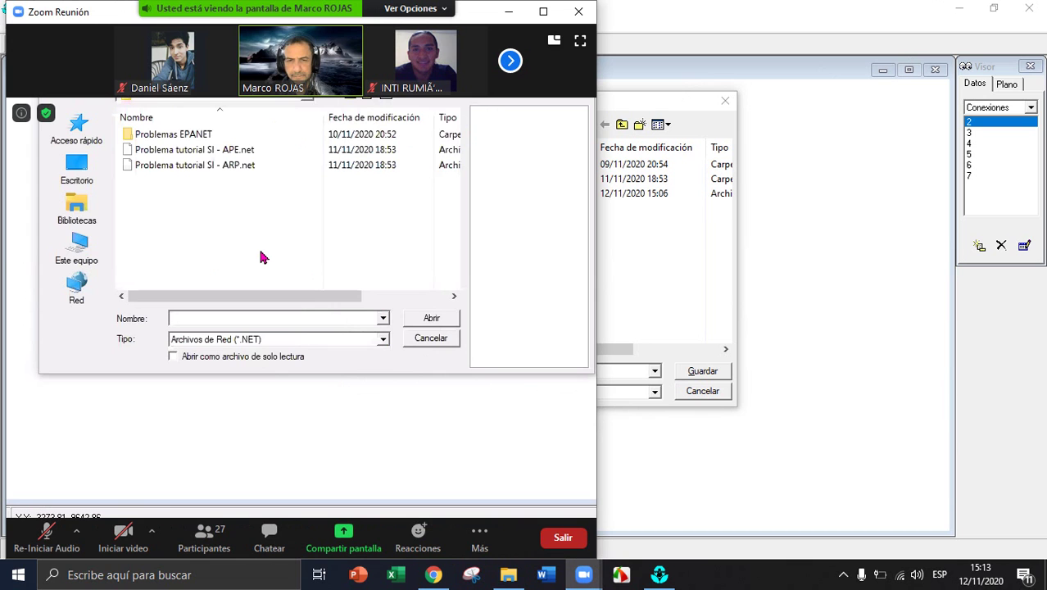
{"action": "key", "text": "alt+Tab"}
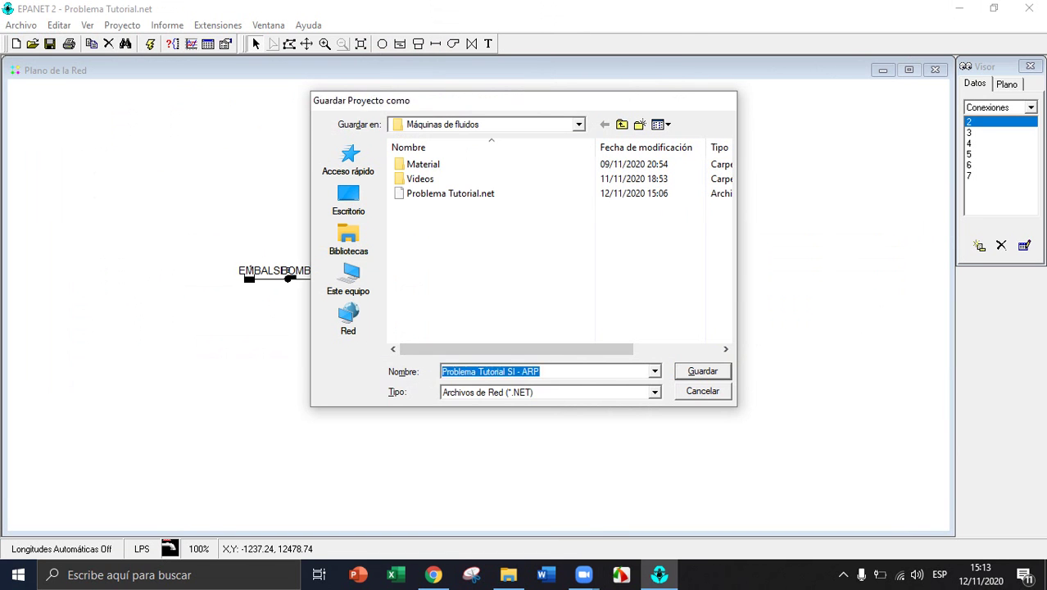
{"action": "key", "text": "Return"}
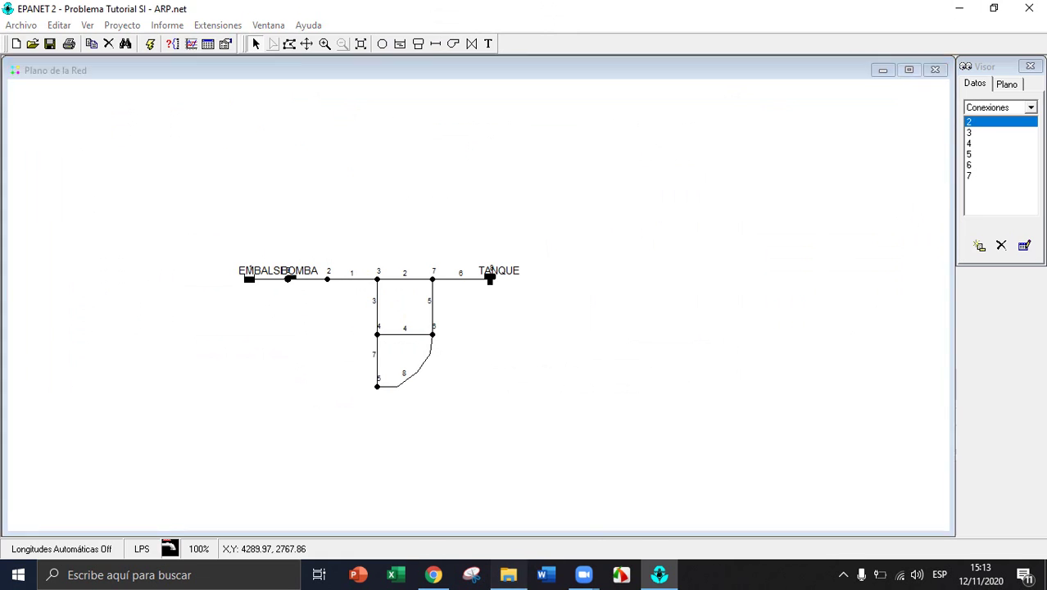
Switch to File Explorer and check the saved project files in the Máquinas de fluidos folder inside Noveno Ciclo
{"action": "left_click", "coordinate": [508, 575]}
{"action": "left_click", "coordinate": [49, 176]}
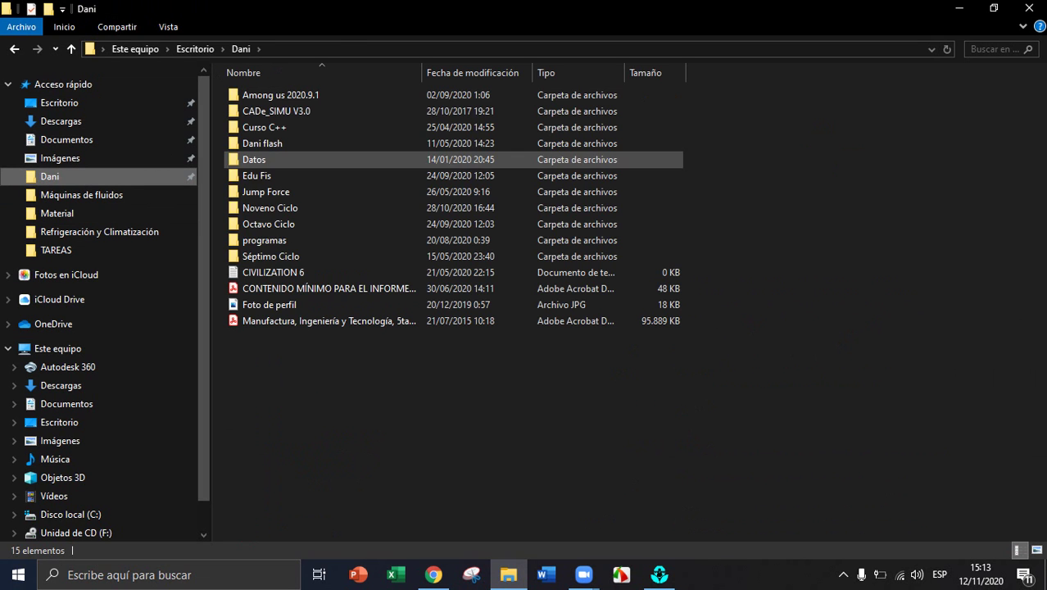
{"action": "double_click", "coordinate": [262, 201]}
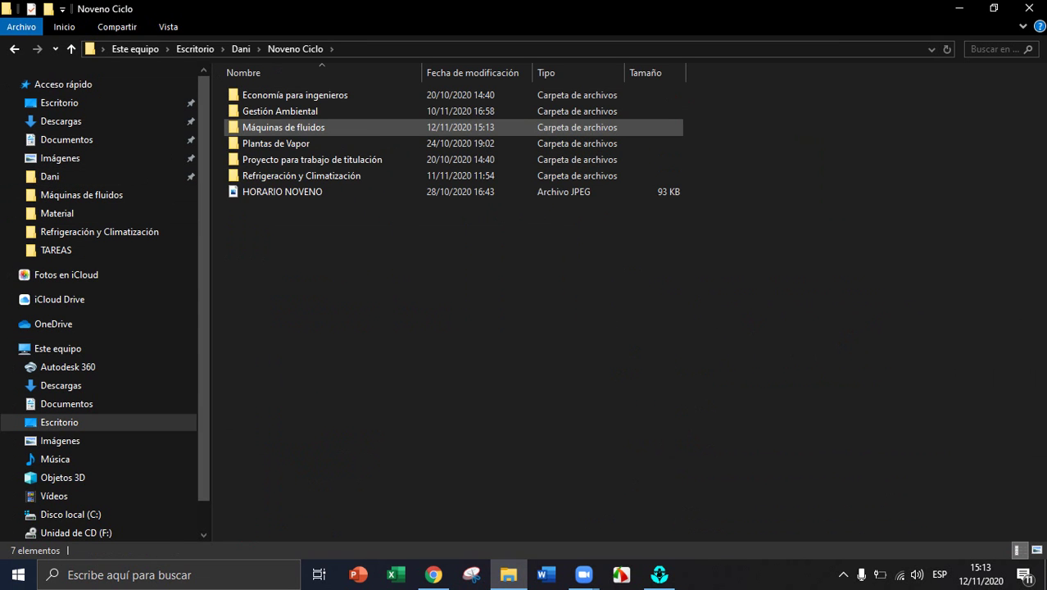
{"action": "double_click", "coordinate": [283, 127]}
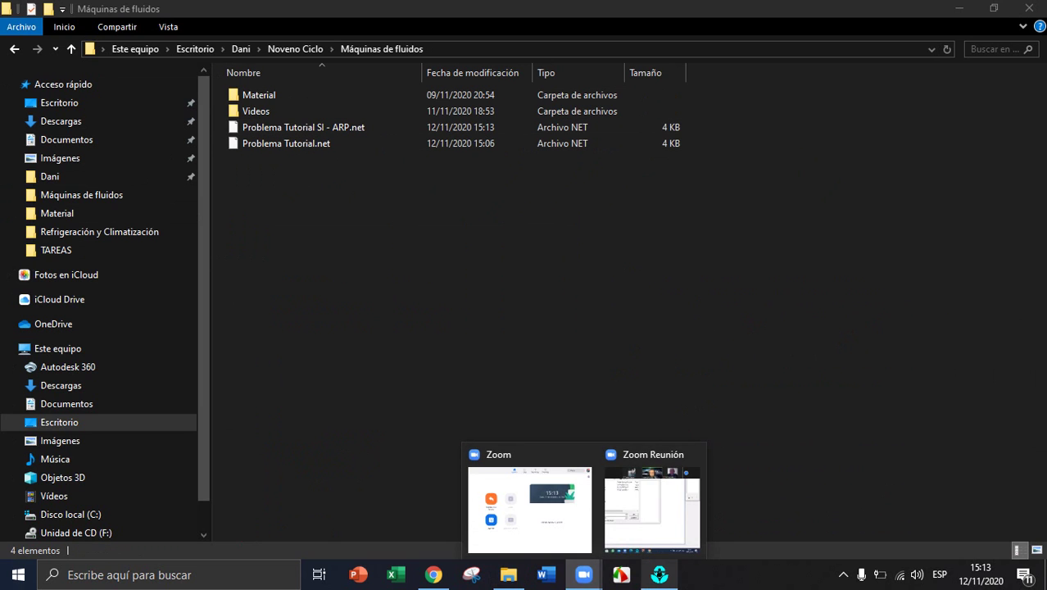
Switch to EPANET and save a second copy of the project as Problema Tutorial SI - APE, following the presenter's file name
{"action": "left_click", "coordinate": [660, 574]}
{"action": "left_click", "coordinate": [21, 25]}
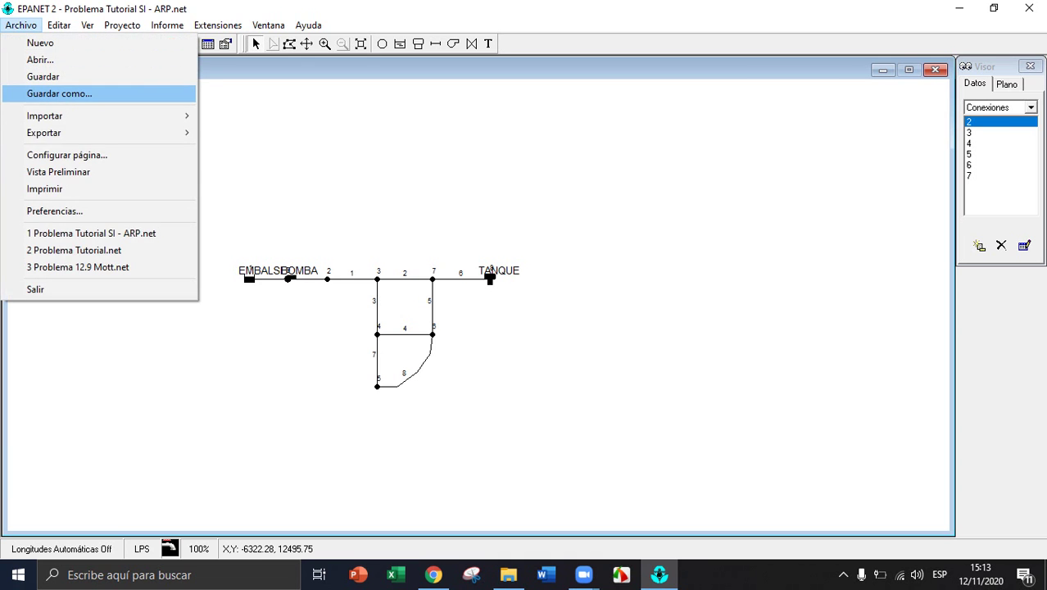
{"action": "left_click", "coordinate": [58, 93]}
{"action": "left_click", "coordinate": [584, 574]}
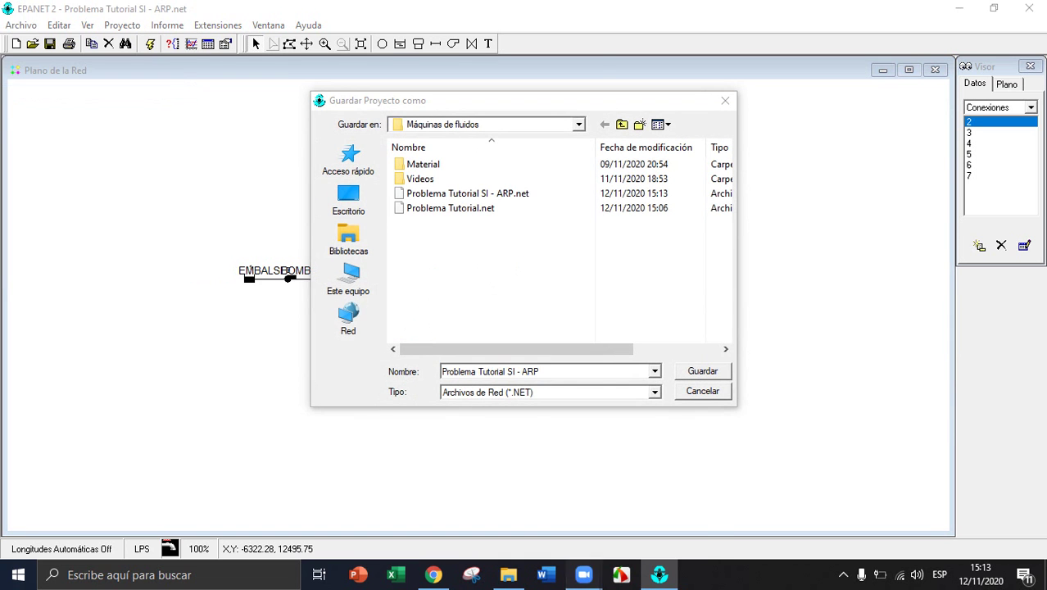
{"action": "left_click", "coordinate": [651, 502]}
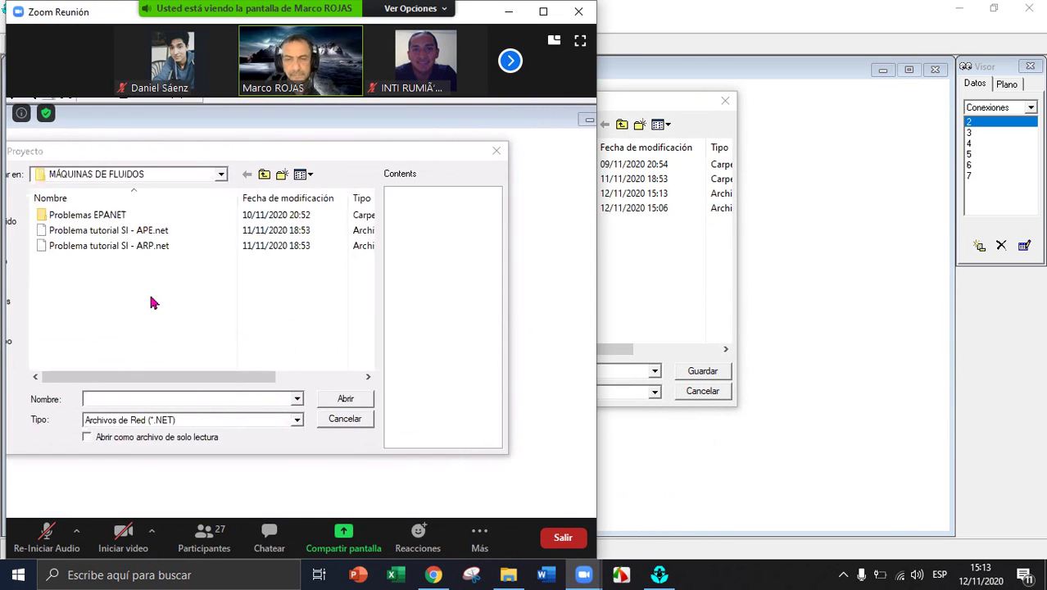
{"action": "left_click", "coordinate": [660, 575]}
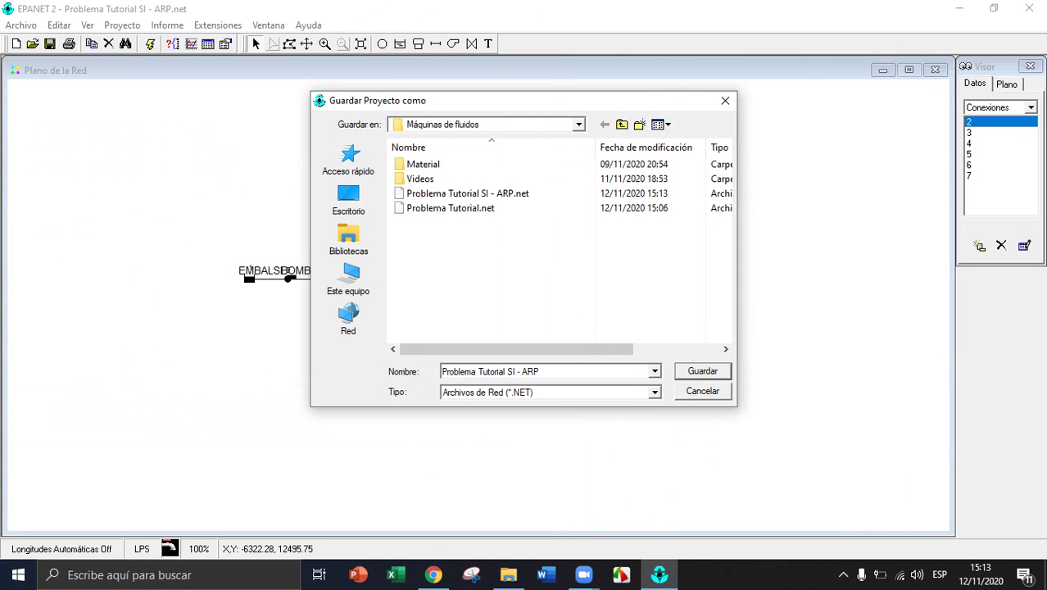
{"action": "key", "text": "Right"}
{"action": "key", "text": "BackSpace"}
{"action": "key", "text": "BackSpace"}
{"action": "type", "text": "P"}
{"action": "key", "text": "Return"}
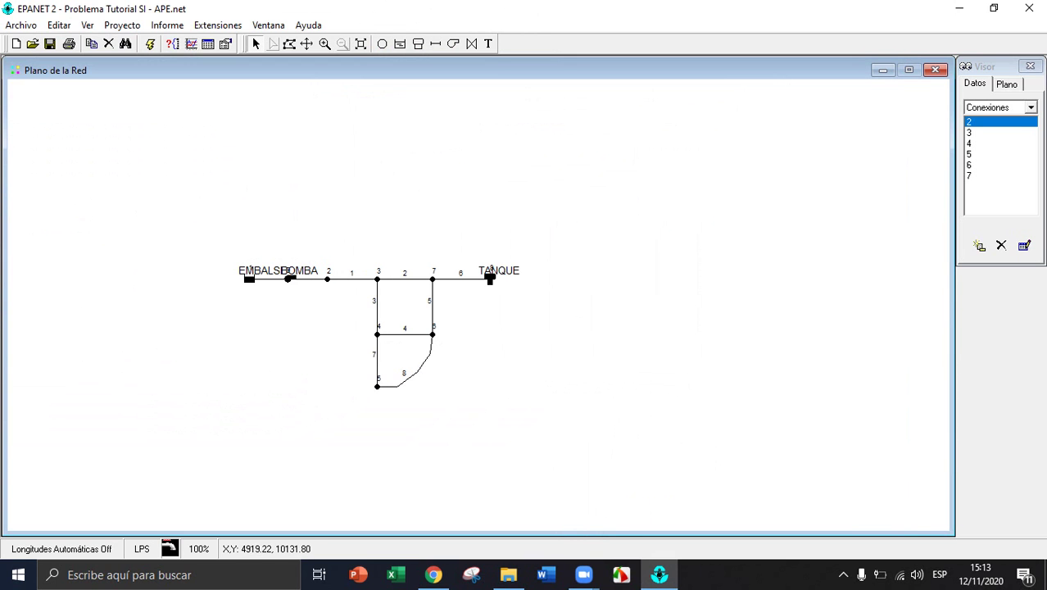
Watch the presenter's network in Zoom's full-screen meeting view, restore the narrower meeting window and return to EPANET
{"action": "mouse_move", "coordinate": [584, 575]}
{"action": "left_click", "coordinate": [655, 514]}
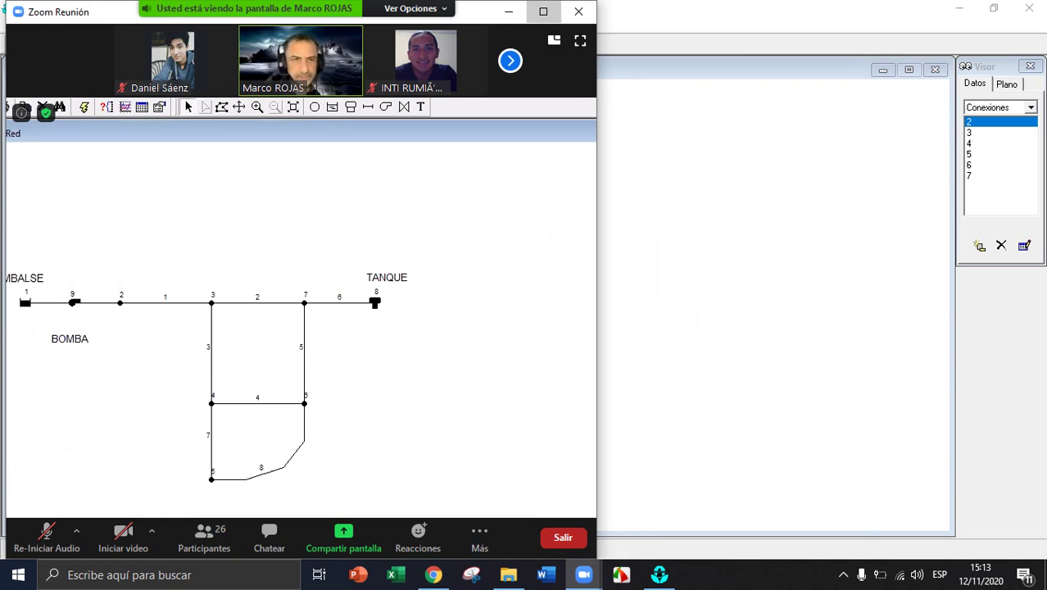
{"action": "left_click", "coordinate": [544, 11]}
{"action": "double_click", "coordinate": [694, 464]}
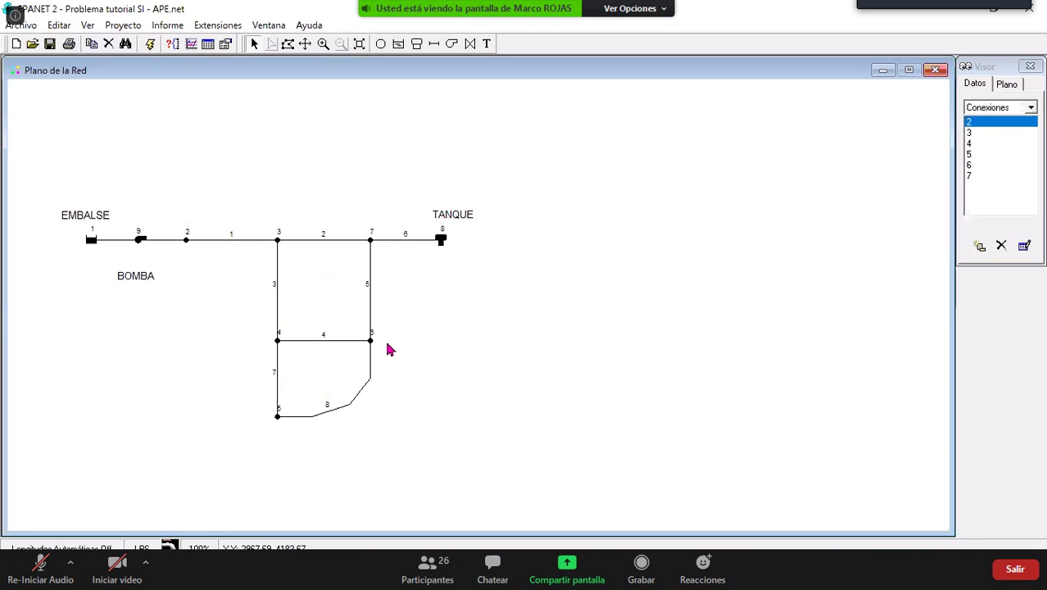
{"action": "key", "text": "Escape"}
{"action": "left_click", "coordinate": [1033, 34]}
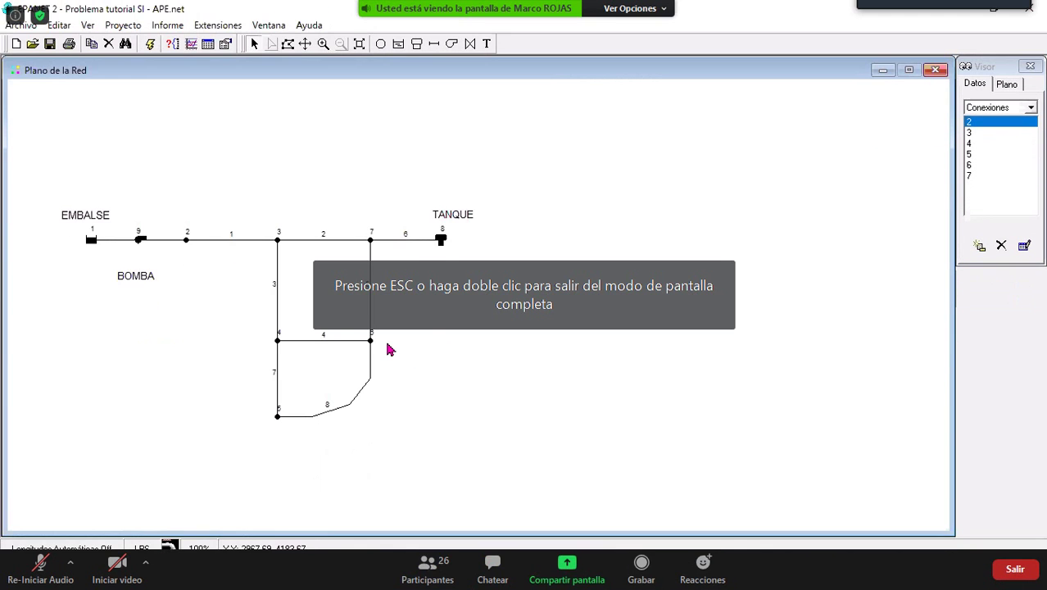
{"action": "key", "text": "Escape"}
{"action": "double_click", "coordinate": [389, 407]}
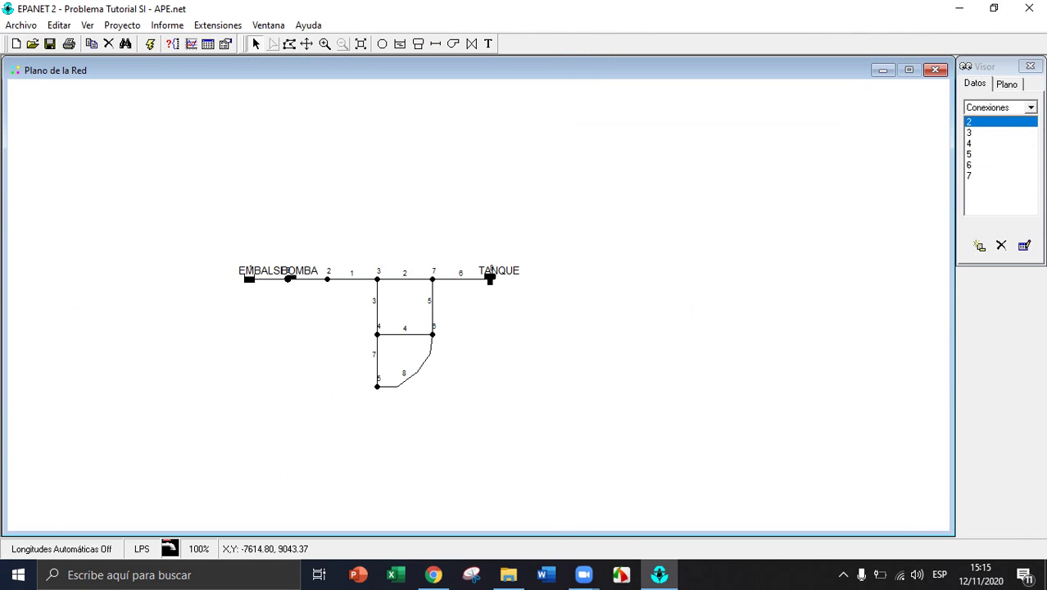
Take the EPANET window out of its maximized state and extend it to full height beside the meeting window
{"action": "left_click_drag", "start_coordinate": [4, 246], "coordinate": [109, 246]}
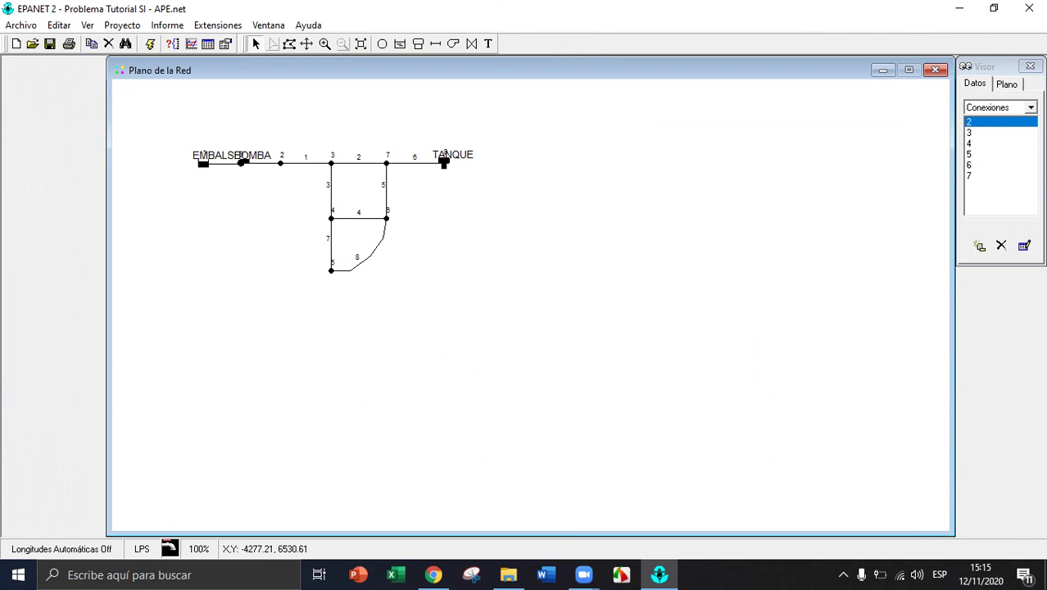
{"action": "left_click_drag", "start_coordinate": [108, 236], "coordinate": [6, 236]}
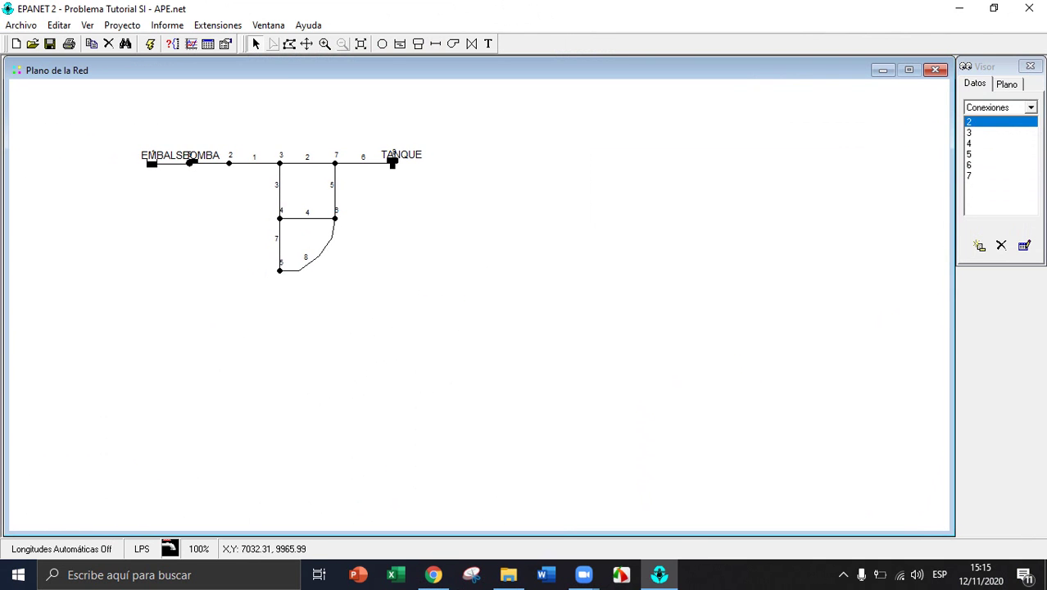
{"action": "left_click", "coordinate": [994, 8]}
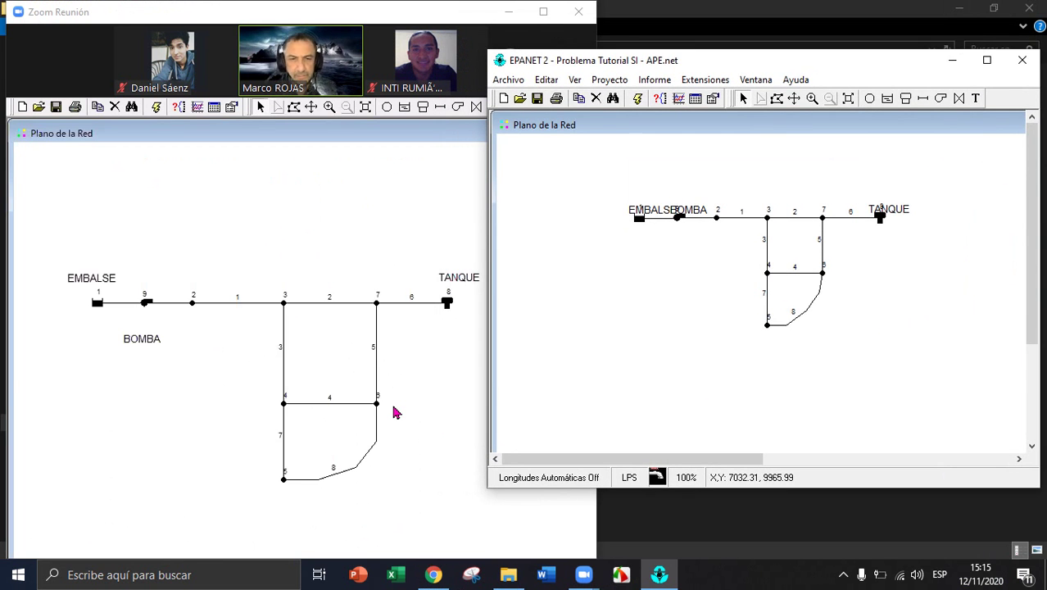
{"action": "left_click_drag", "start_coordinate": [885, 50], "coordinate": [885, 0]}
{"action": "left_click_drag", "start_coordinate": [495, 319], "coordinate": [501, 320]}
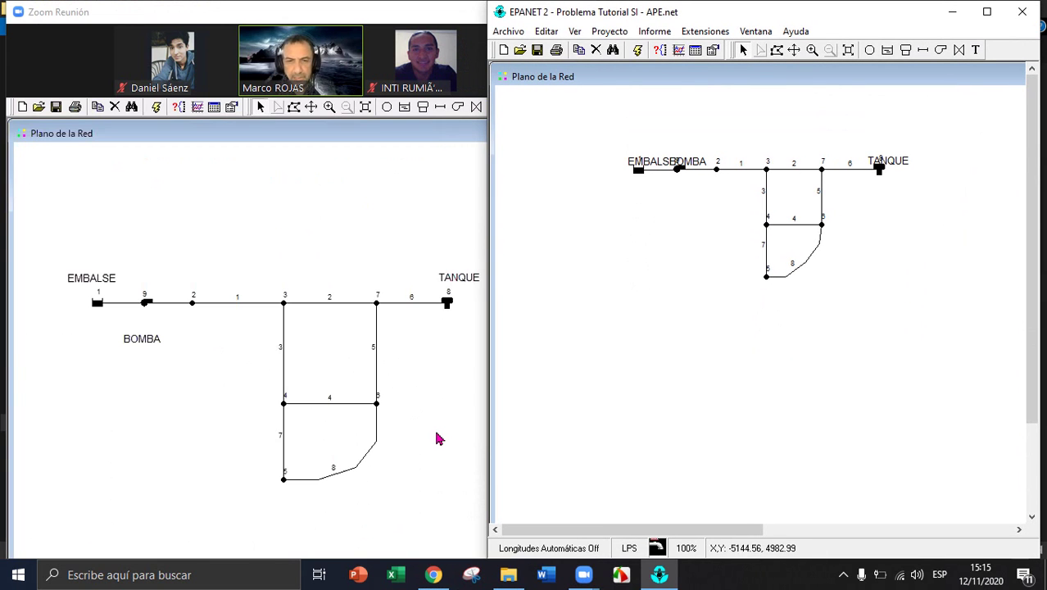
Narrow the EPANET window and its network map so the meeting window beside it gets more width
{"action": "left_click", "coordinate": [447, 327]}
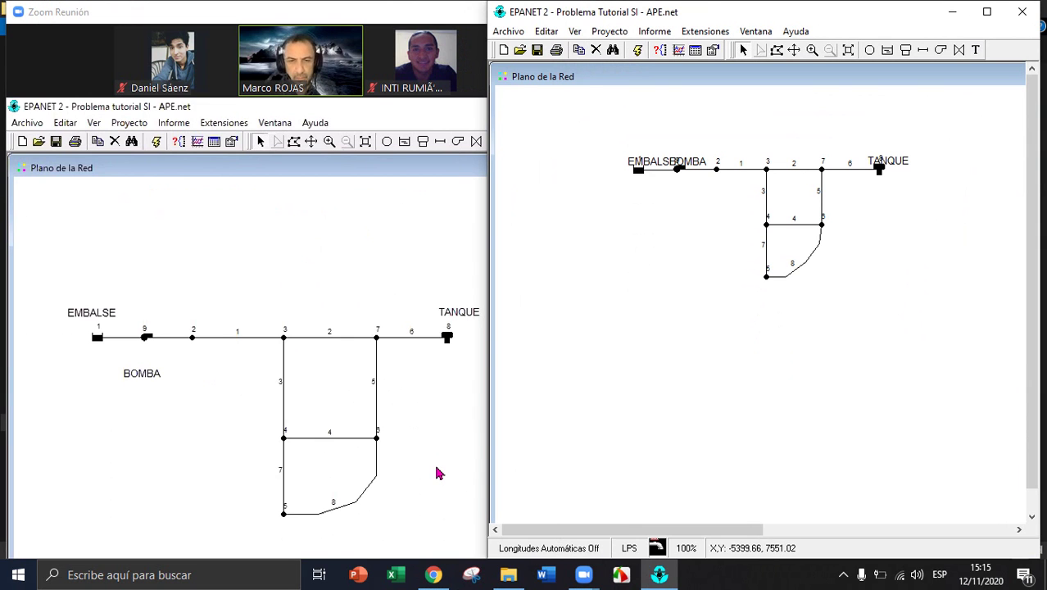
{"action": "left_click_drag", "start_coordinate": [531, 198], "coordinate": [551, 198]}
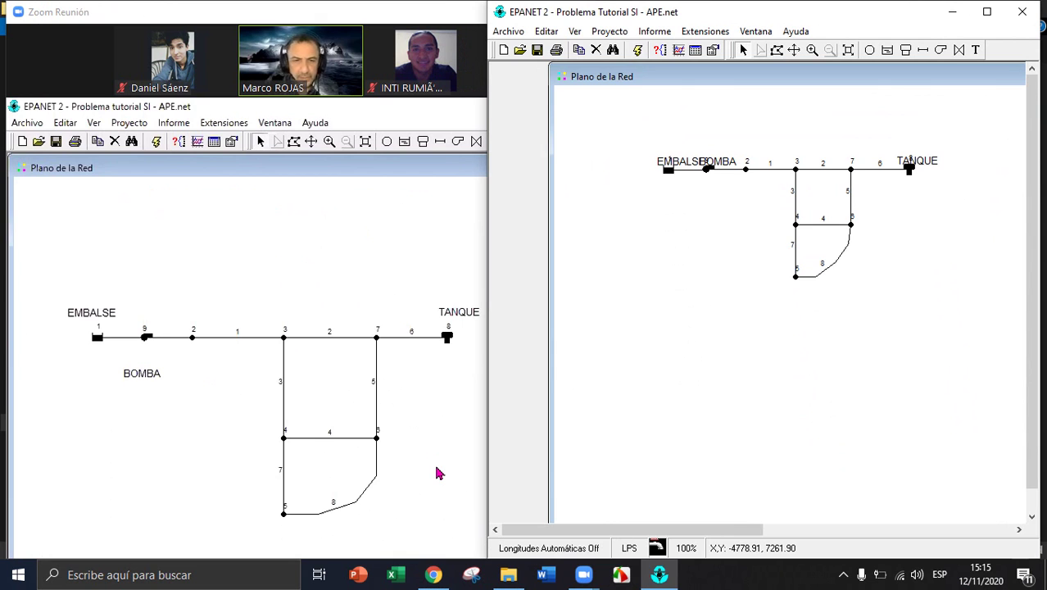
{"action": "mouse_move", "coordinate": [551, 209]}
{"action": "left_mouse_down"}
{"action": "mouse_move", "coordinate": [491, 209]}
{"action": "mouse_move", "coordinate": [572, 209]}
{"action": "mouse_move", "coordinate": [563, 209]}
{"action": "left_mouse_up"}
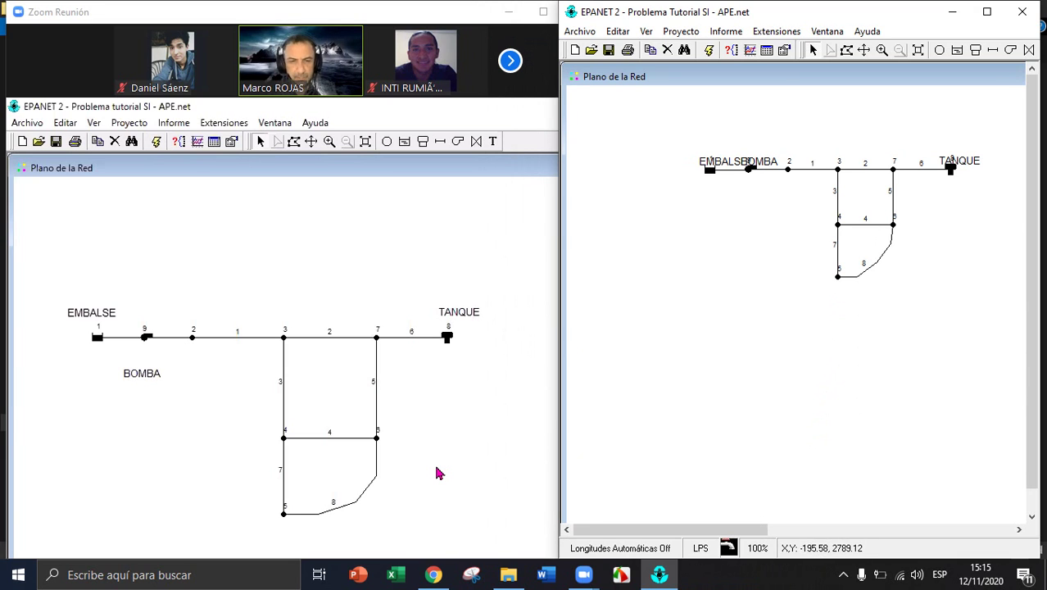
{"action": "left_click", "coordinate": [437, 468]}
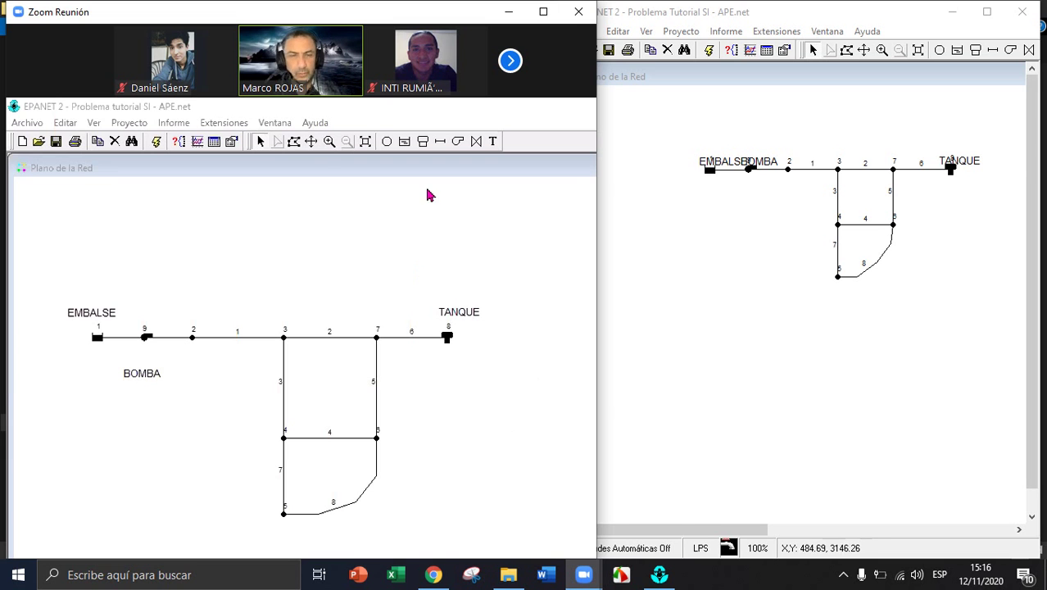
Open EPANET's built-in tutorial and place its window over the network map, beside the presenter's shared tutorial
{"action": "left_click", "coordinate": [316, 125]}
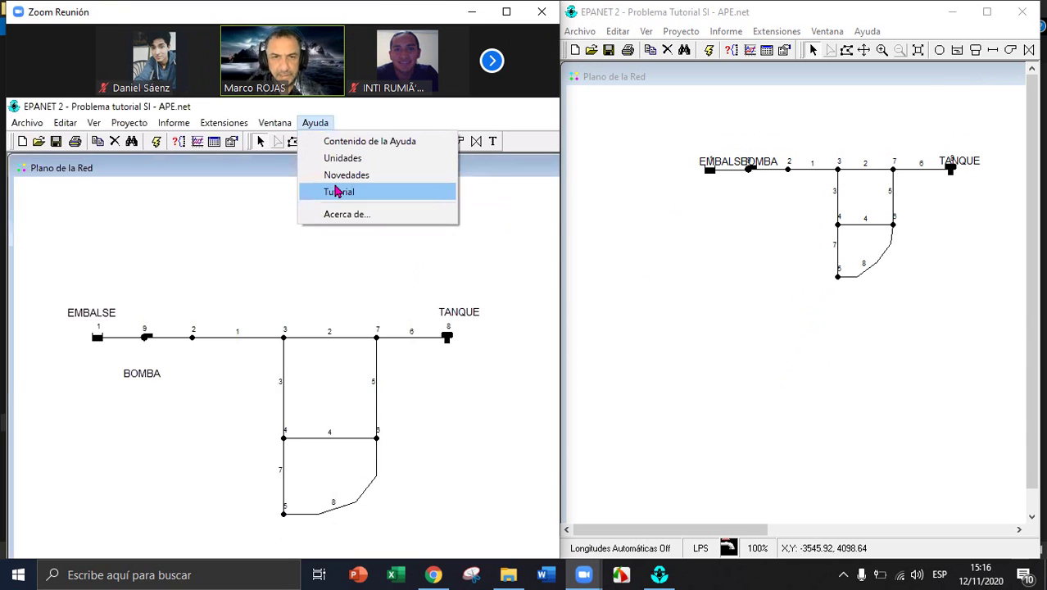
{"action": "left_click", "coordinate": [336, 191]}
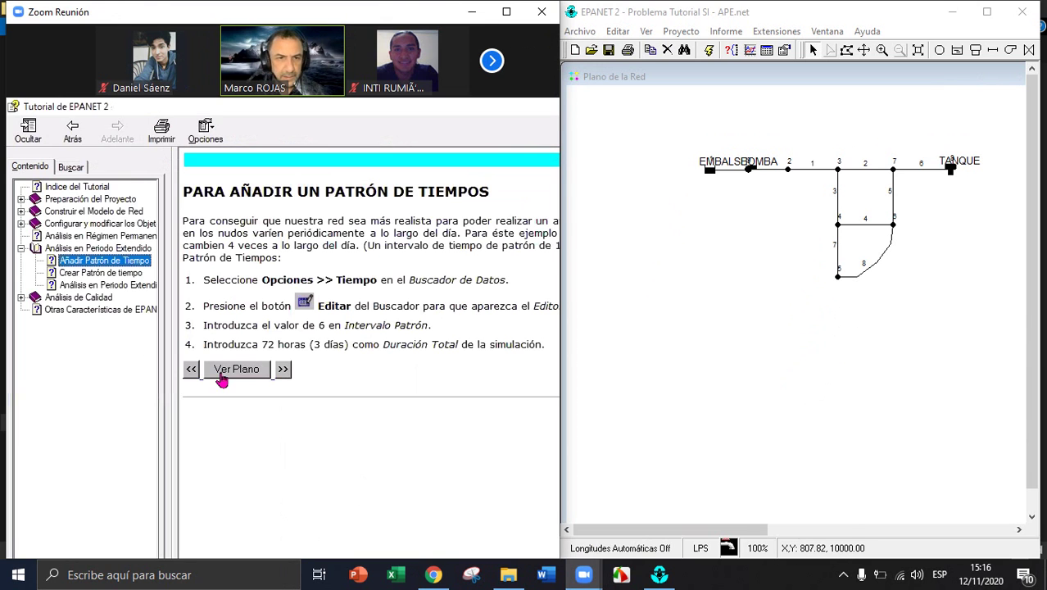
{"action": "left_click", "coordinate": [195, 373]}
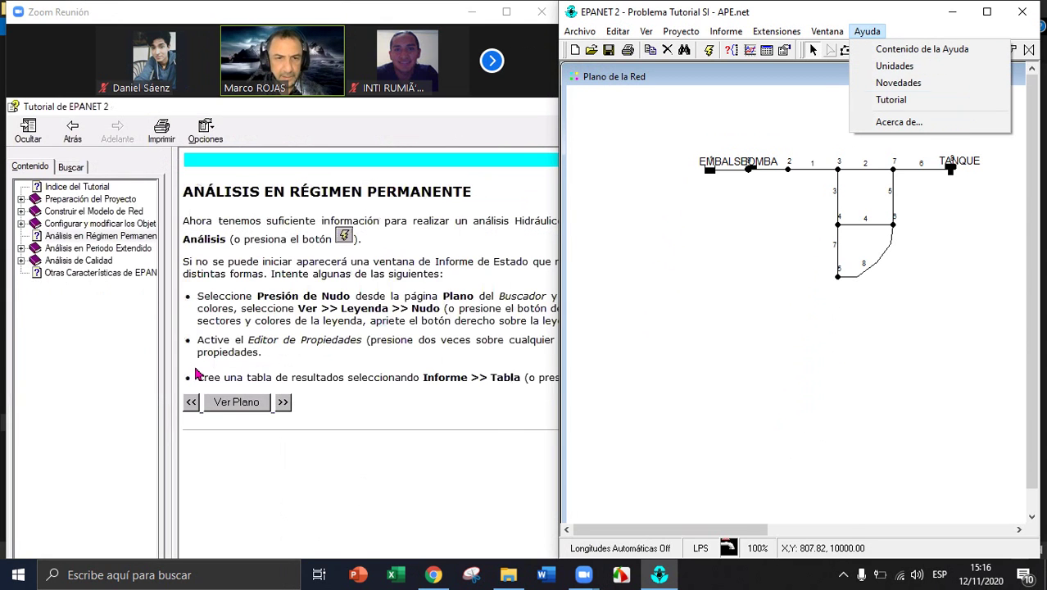
{"action": "left_click", "coordinate": [191, 402]}
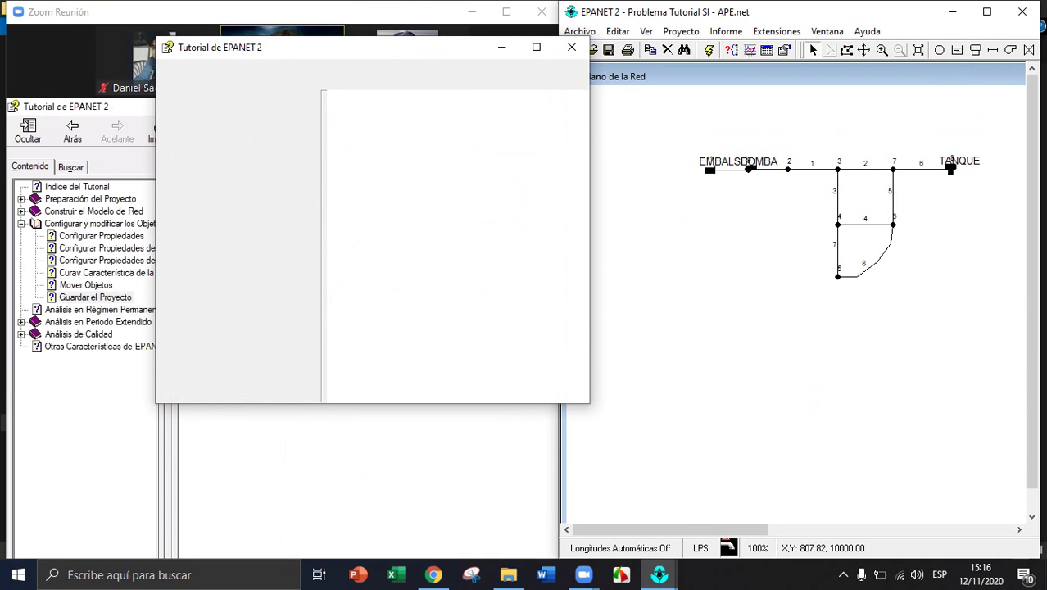
{"action": "left_click", "coordinate": [191, 358]}
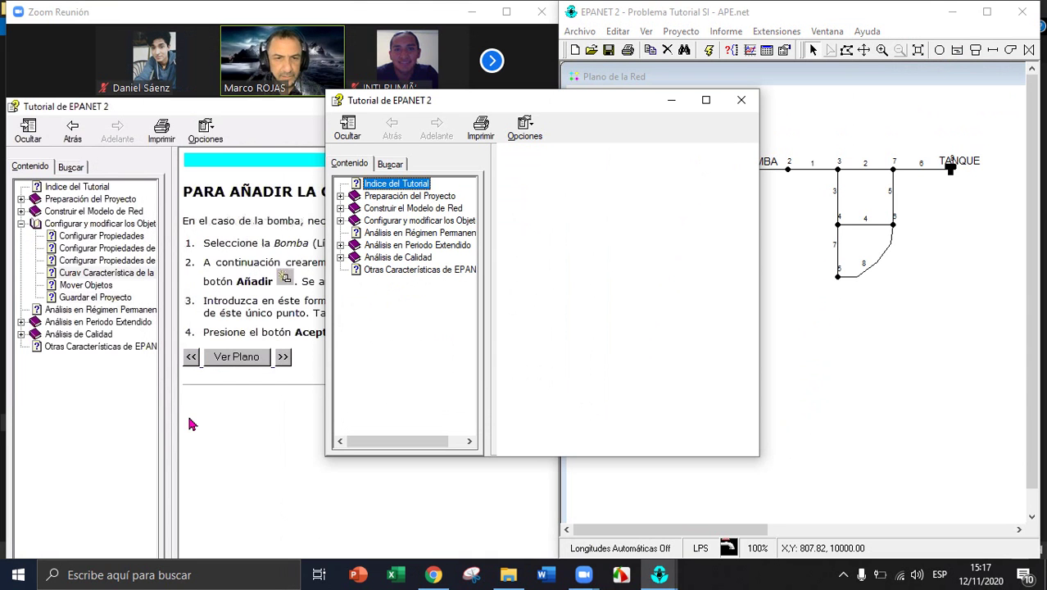
{"action": "left_click", "coordinate": [193, 429]}
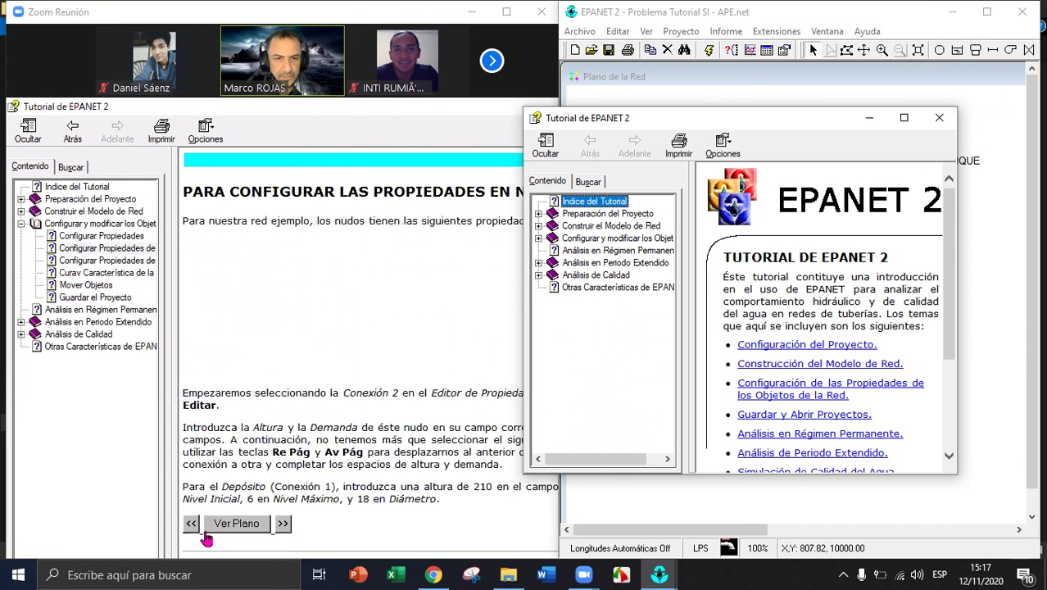
{"action": "left_click", "coordinate": [193, 525]}
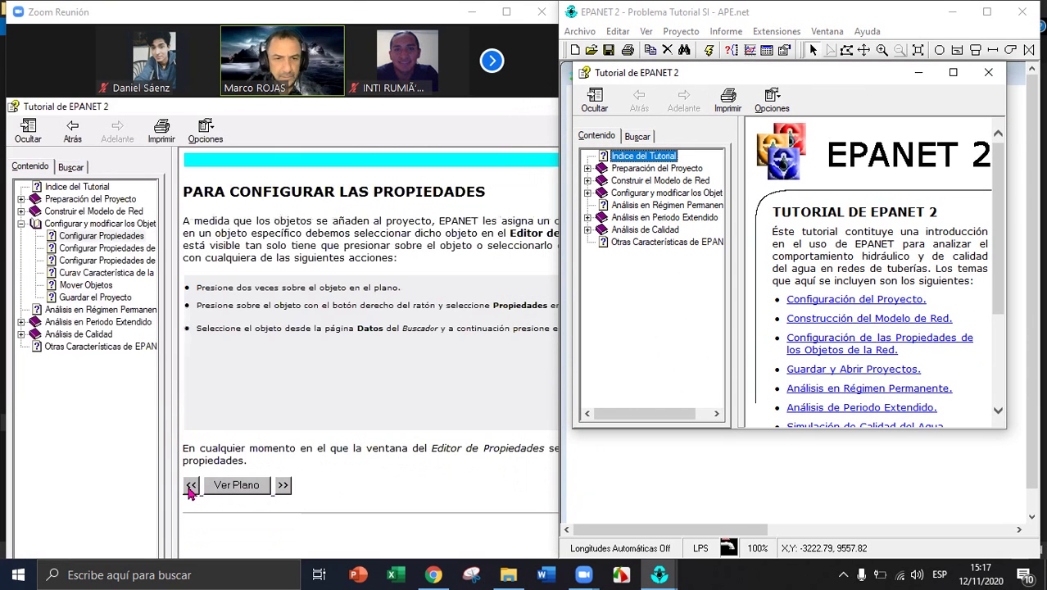
Open the tutorial's Análisis en Régimen Permanente topic and widen the tutorial window while the presenter pages back to the tutorial index
{"action": "left_click", "coordinate": [191, 485]}
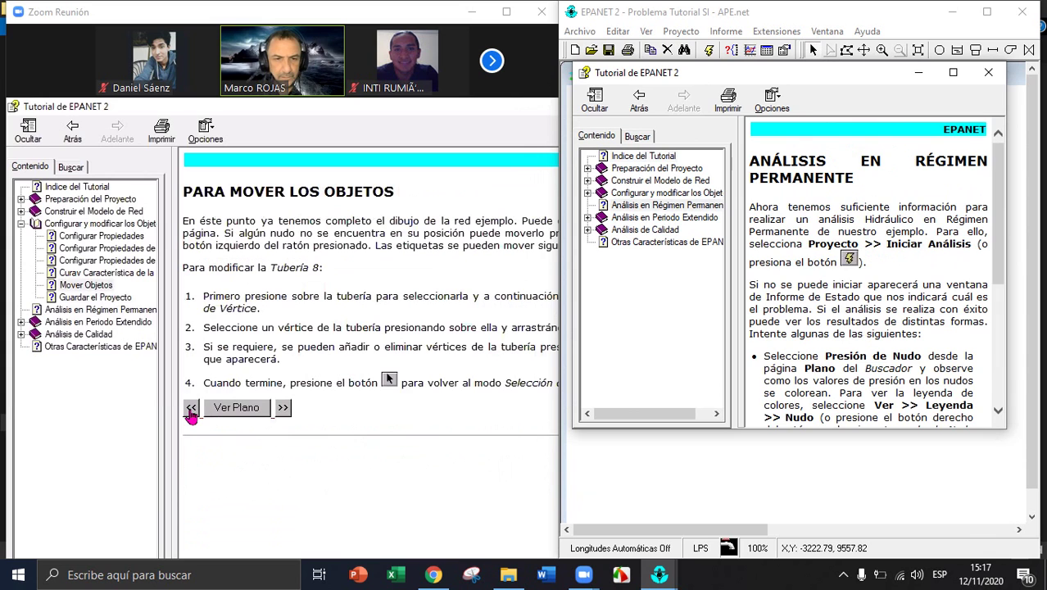
{"action": "left_click", "coordinate": [191, 410]}
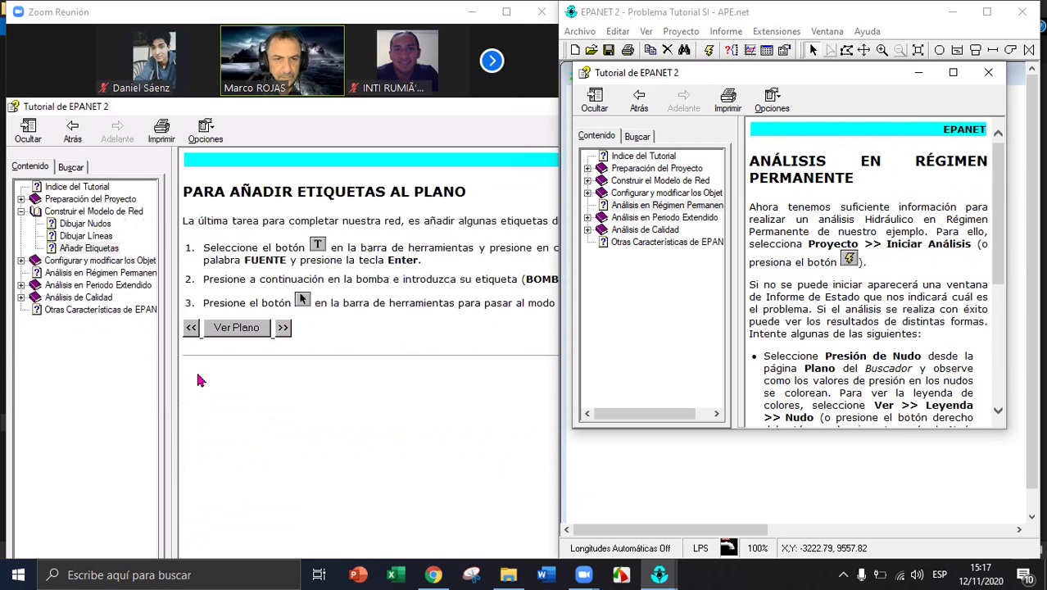
{"action": "left_click", "coordinate": [188, 332]}
{"action": "left_click", "coordinate": [193, 425]}
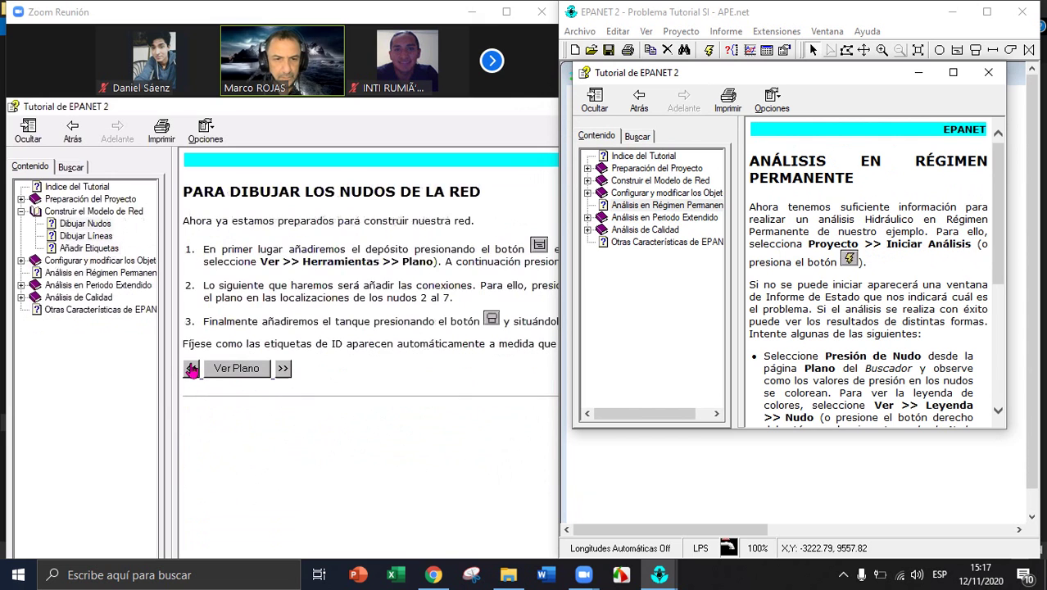
{"action": "left_click", "coordinate": [190, 371]}
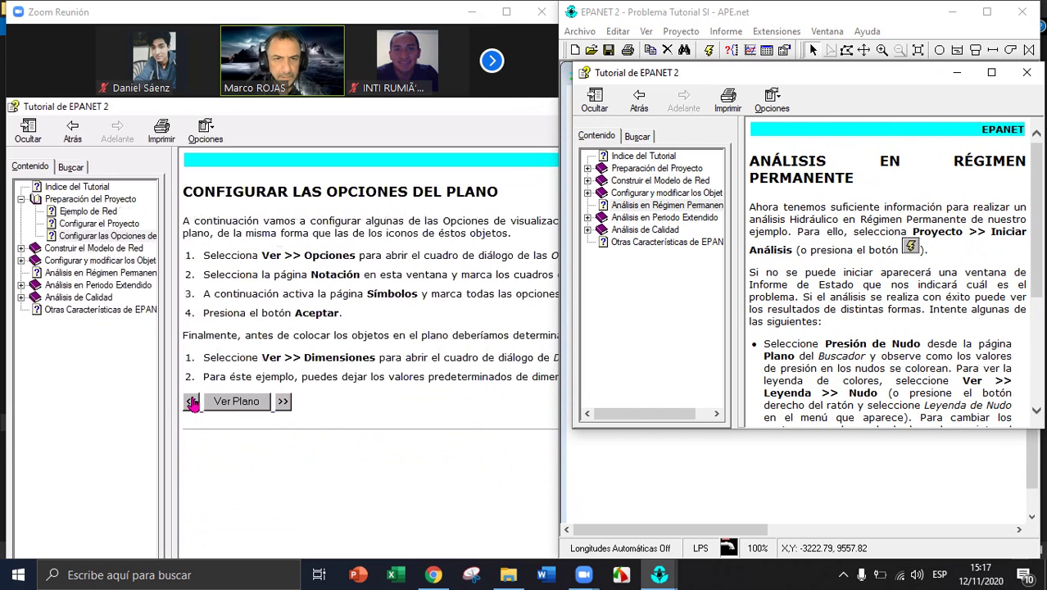
{"action": "left_click", "coordinate": [191, 398]}
{"action": "left_click", "coordinate": [192, 400]}
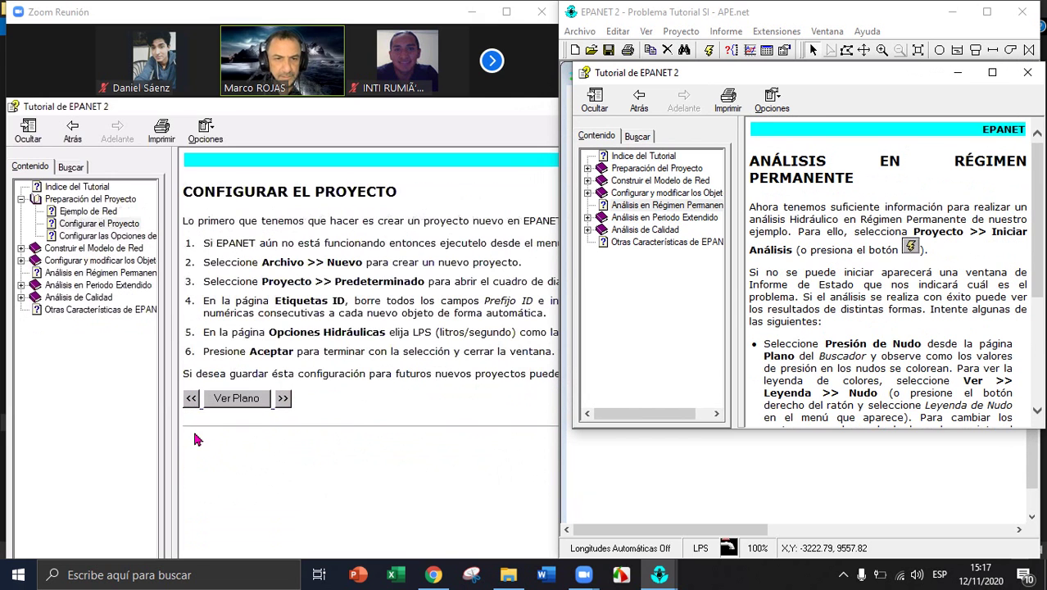
{"action": "left_click", "coordinate": [191, 444]}
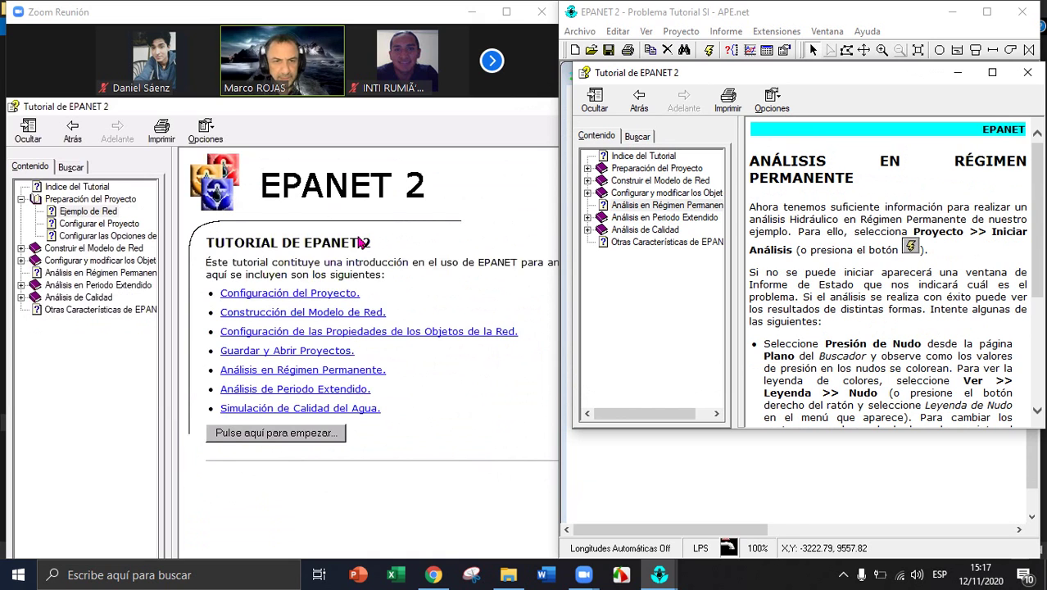
Page forward in the tutorial from Análisis en Régimen Permanente to the extended-period topic Crear Patrón de tiempo
{"action": "left_click", "coordinate": [300, 398]}
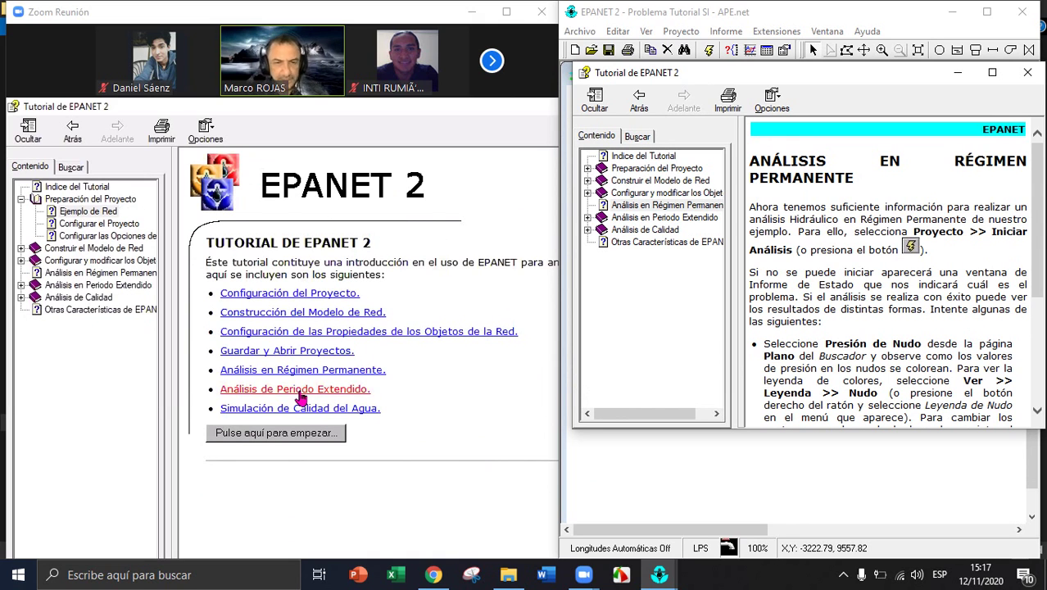
{"action": "scroll", "coordinate": [889, 272], "scroll_direction": "down", "scroll_amount": 3}
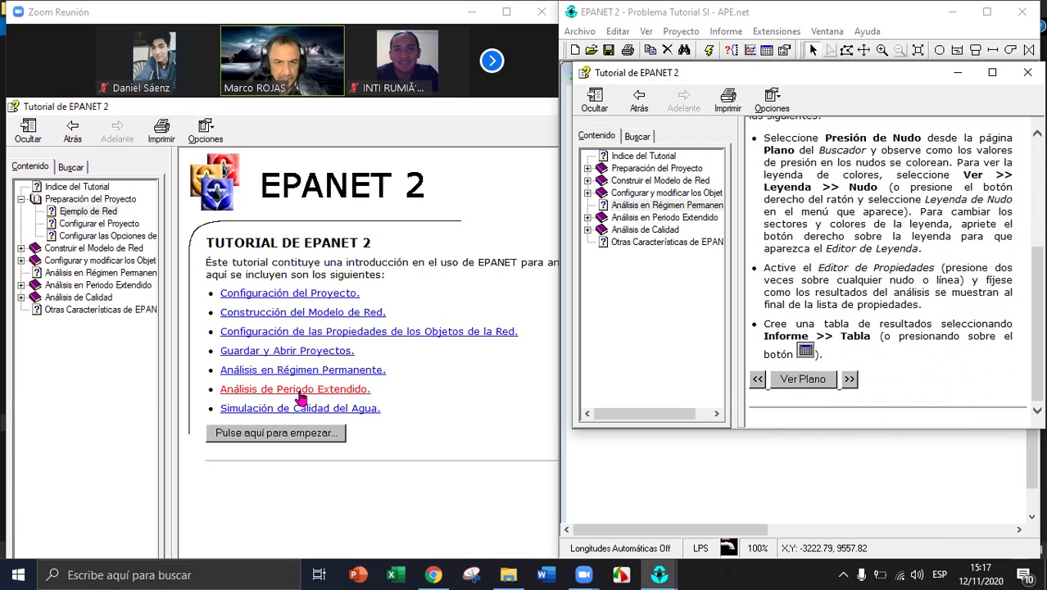
{"action": "left_click", "coordinate": [859, 377]}
{"action": "left_click", "coordinate": [301, 398]}
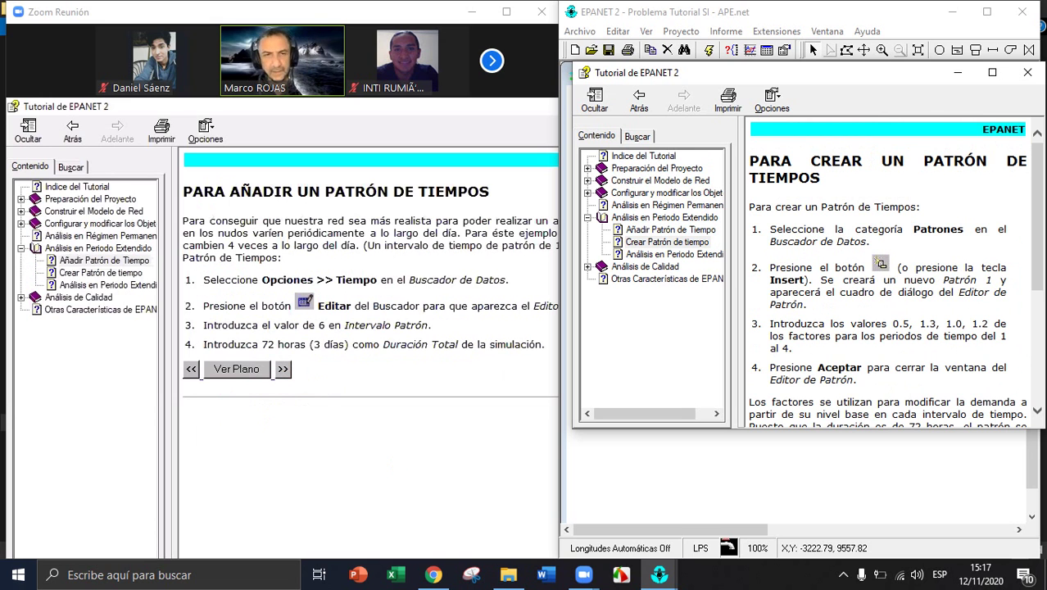
Close and reopen the EPANET tutorial, place it over the network map and read the Añadir Patrón de Tiempo topic under Análisis en Periodo Extendido
{"action": "left_click", "coordinate": [1028, 72]}
{"action": "left_click", "coordinate": [867, 31]}
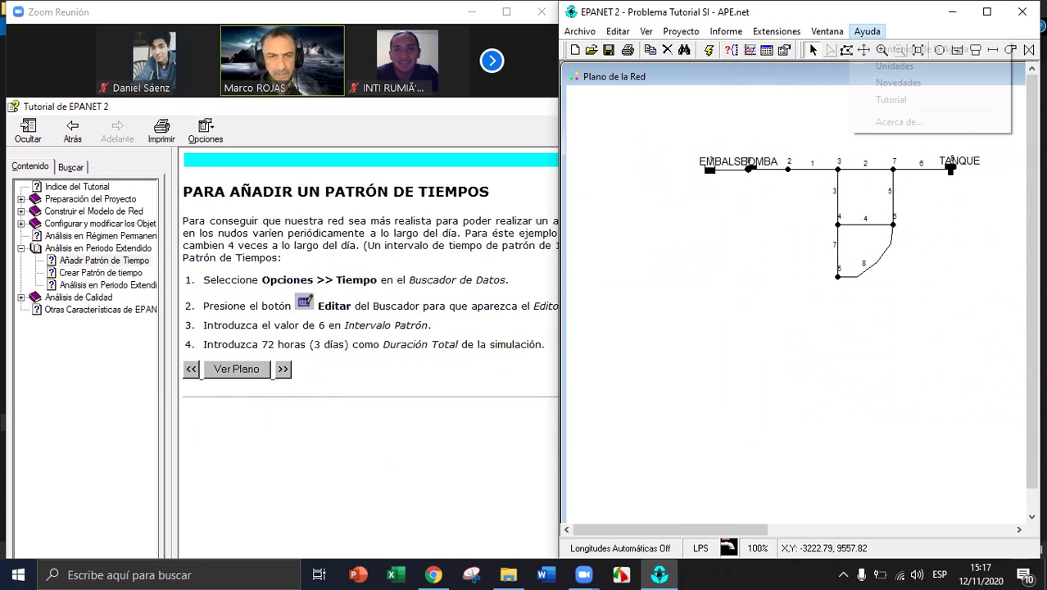
{"action": "left_click", "coordinate": [891, 100]}
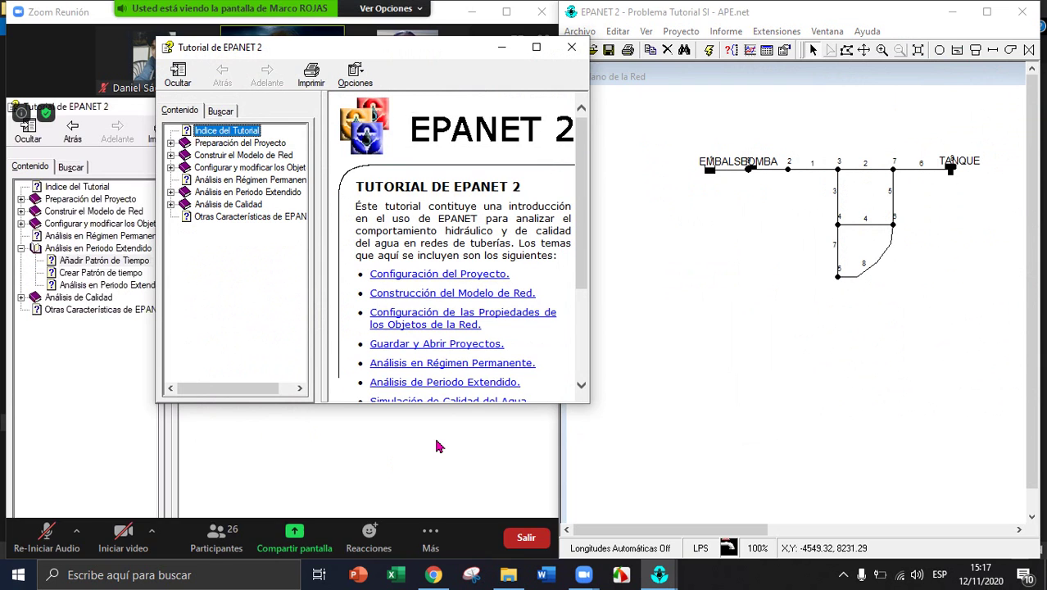
{"action": "left_click_drag", "start_coordinate": [393, 47], "coordinate": [850, 31]}
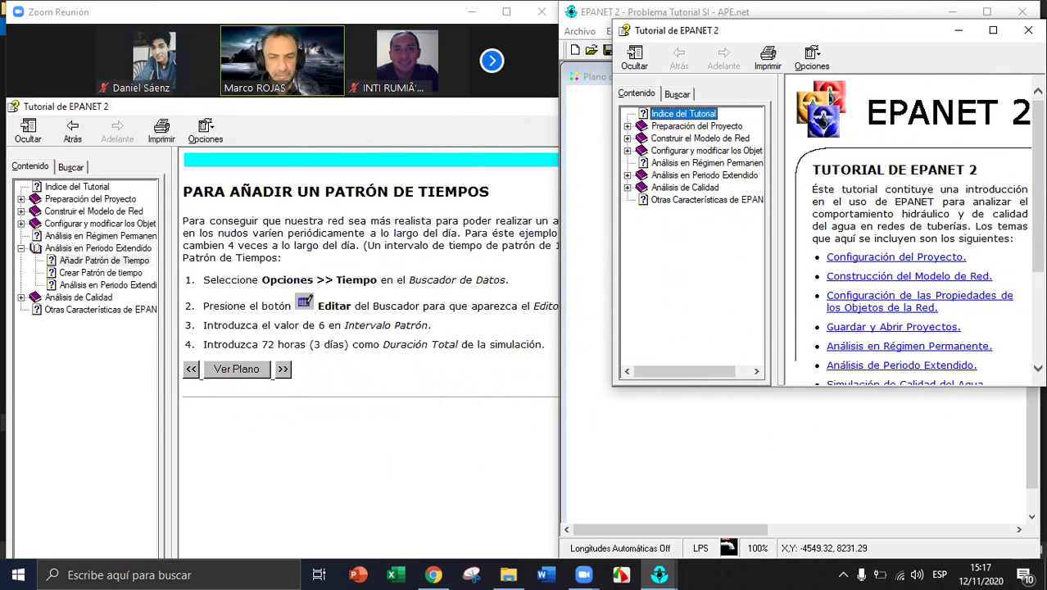
{"action": "scroll", "coordinate": [902, 257], "scroll_direction": "down", "scroll_amount": 3}
{"action": "left_click", "coordinate": [902, 226]}
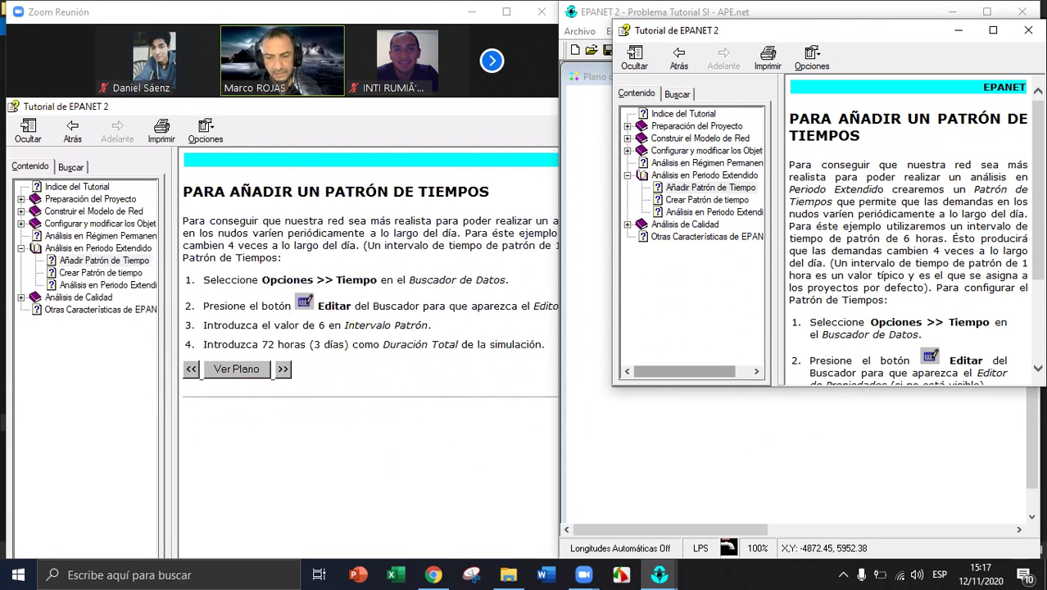
{"action": "left_click_drag", "start_coordinate": [685, 371], "coordinate": [702, 371]}
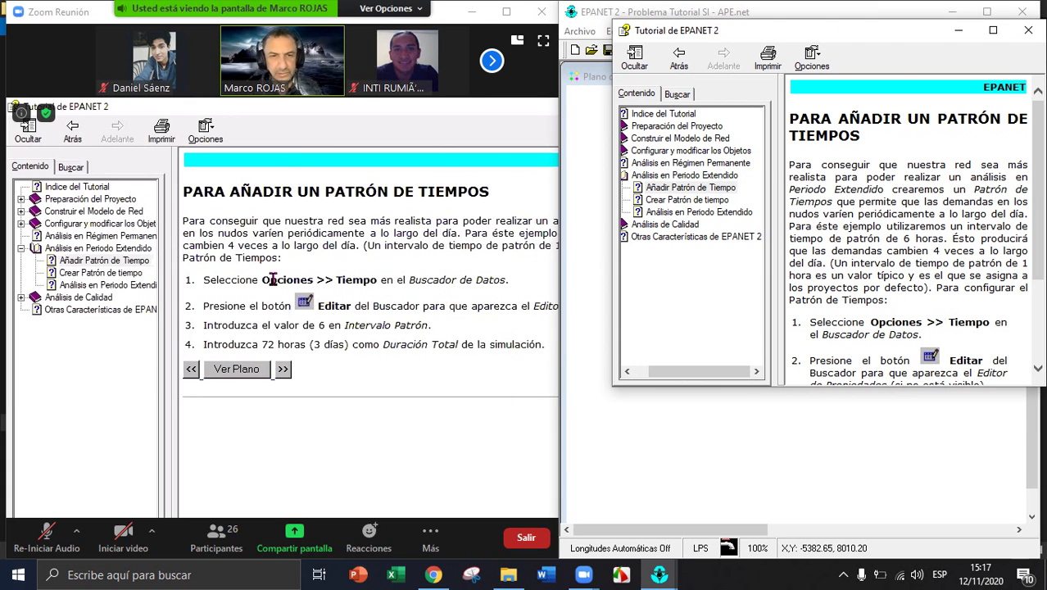
Watch the presenter's time pattern explanation in the maximized Zoom window, then restore the side-by-side layout
{"action": "left_click", "coordinate": [507, 11]}
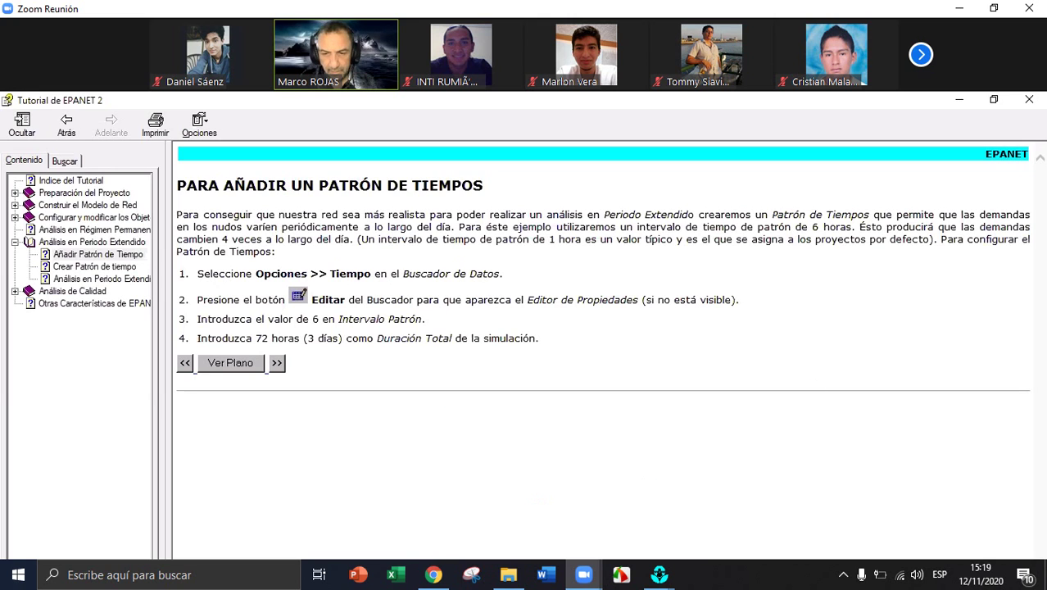
{"action": "left_click", "coordinate": [659, 575]}
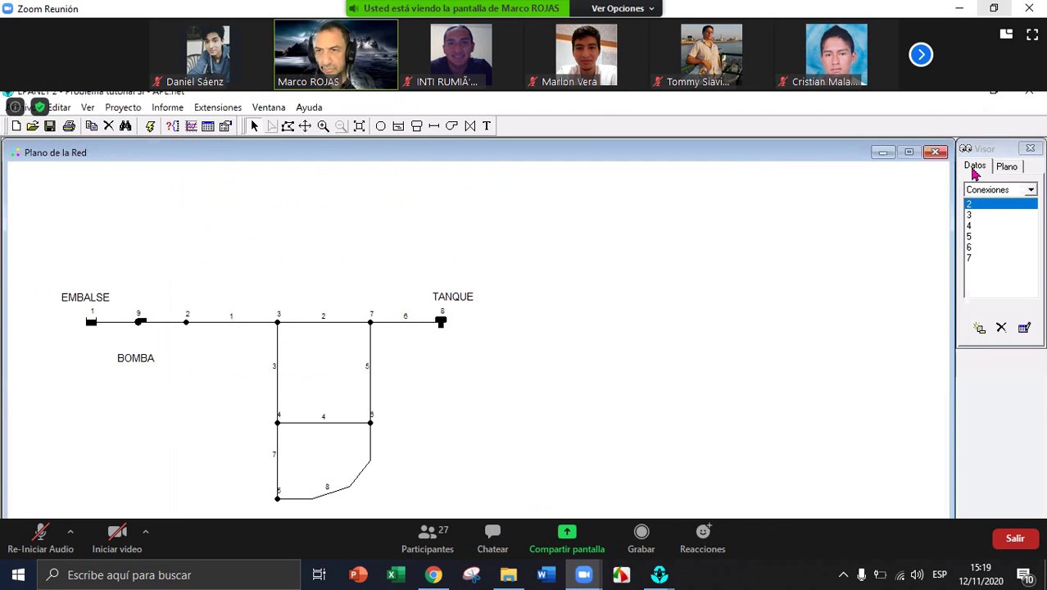
{"action": "left_click", "coordinate": [994, 8]}
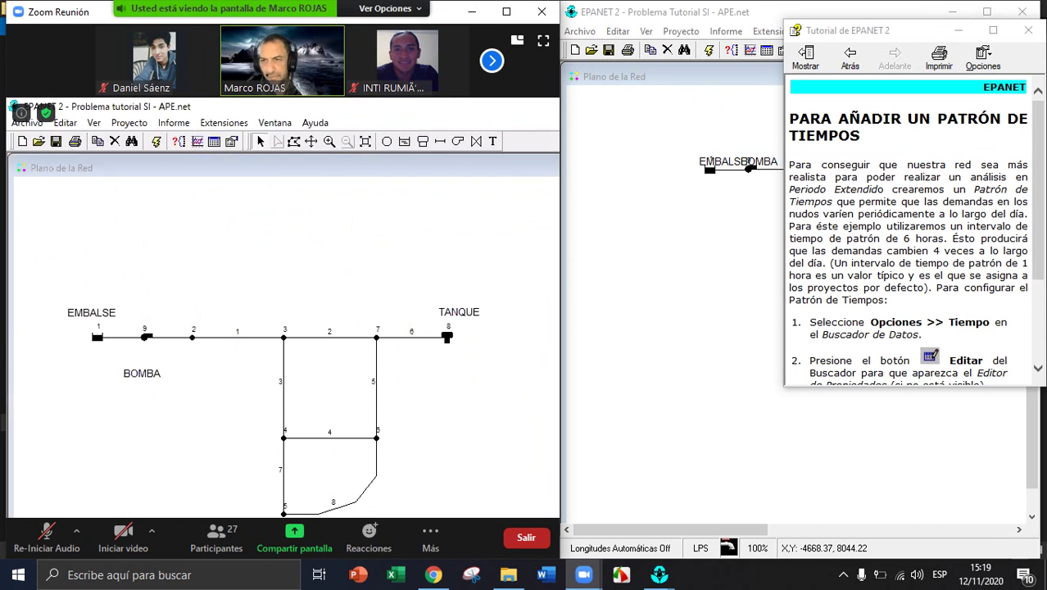
Close the tutorial window and widen the meeting window slightly over the EPANET window
{"action": "left_click", "coordinate": [1029, 30]}
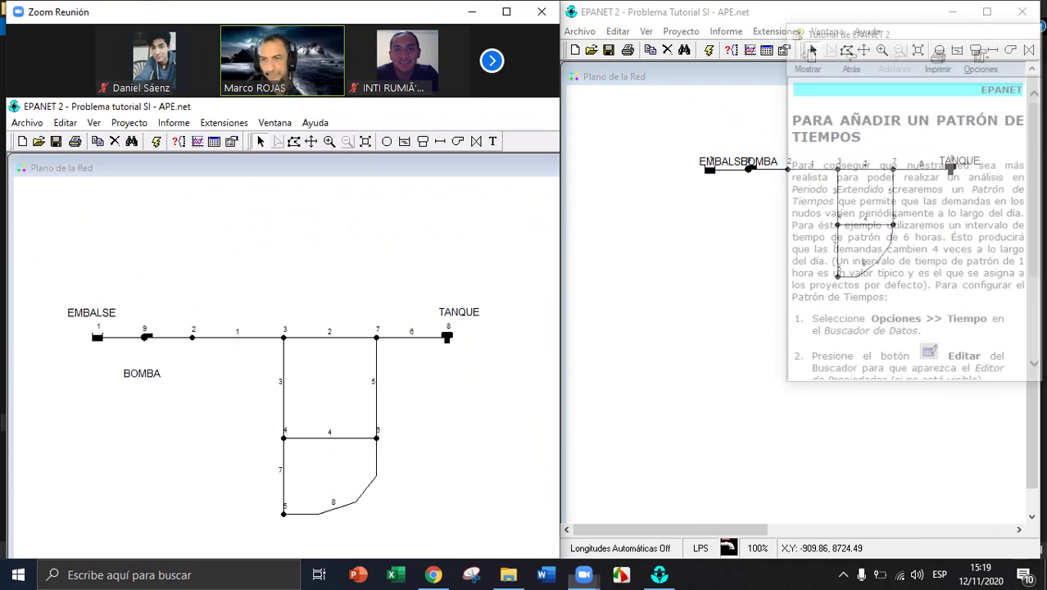
{"action": "left_click_drag", "start_coordinate": [561, 168], "coordinate": [901, 168]}
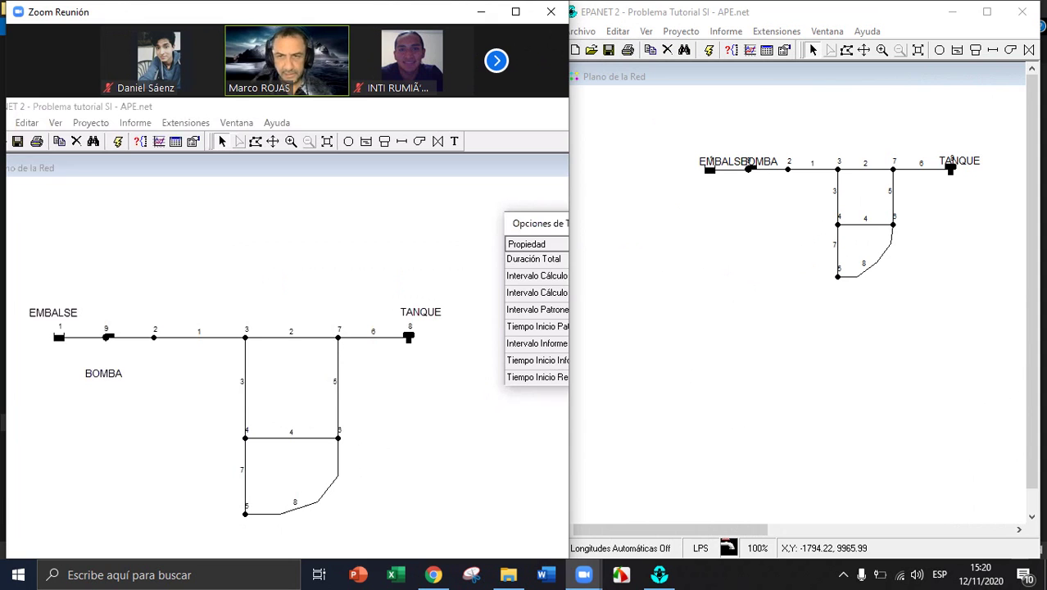
{"action": "left_click", "coordinate": [828, 31]}
{"action": "mouse_move", "coordinate": [681, 31]}
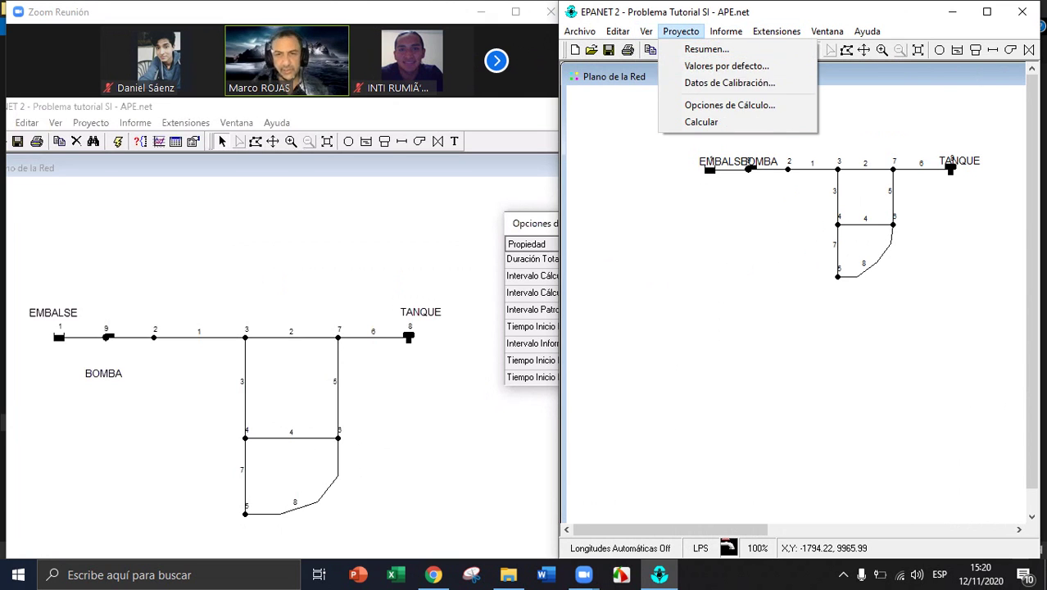
{"action": "left_click", "coordinate": [684, 255]}
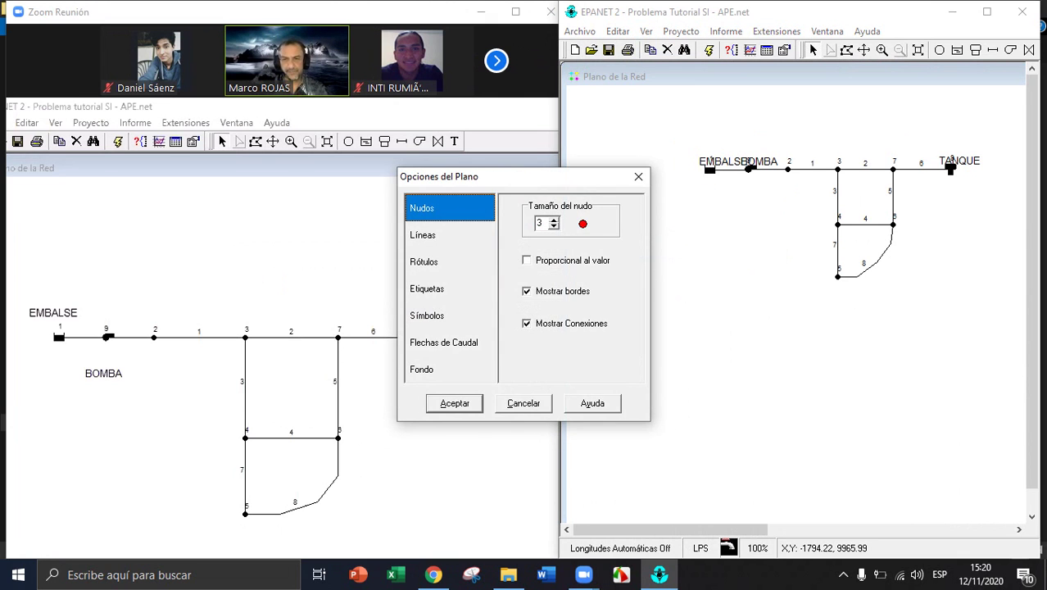
{"action": "left_click_drag", "start_coordinate": [574, 179], "coordinate": [757, 152]}
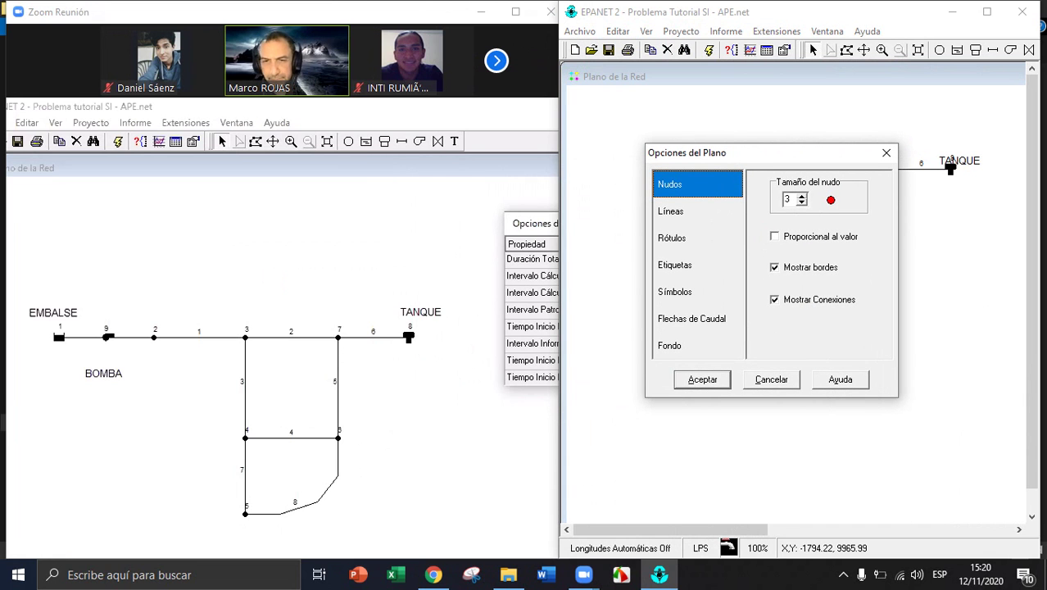
{"action": "left_click", "coordinate": [771, 379]}
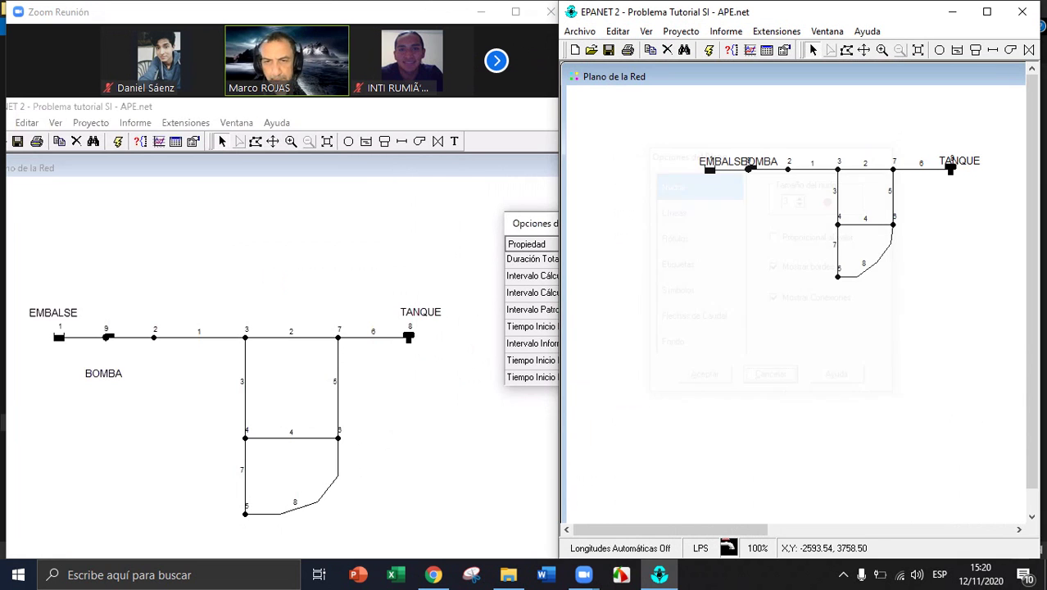
Maximize the Zoom meeting window to view the presenter's Opciones de Tiempo settings
{"action": "left_click", "coordinate": [516, 12]}
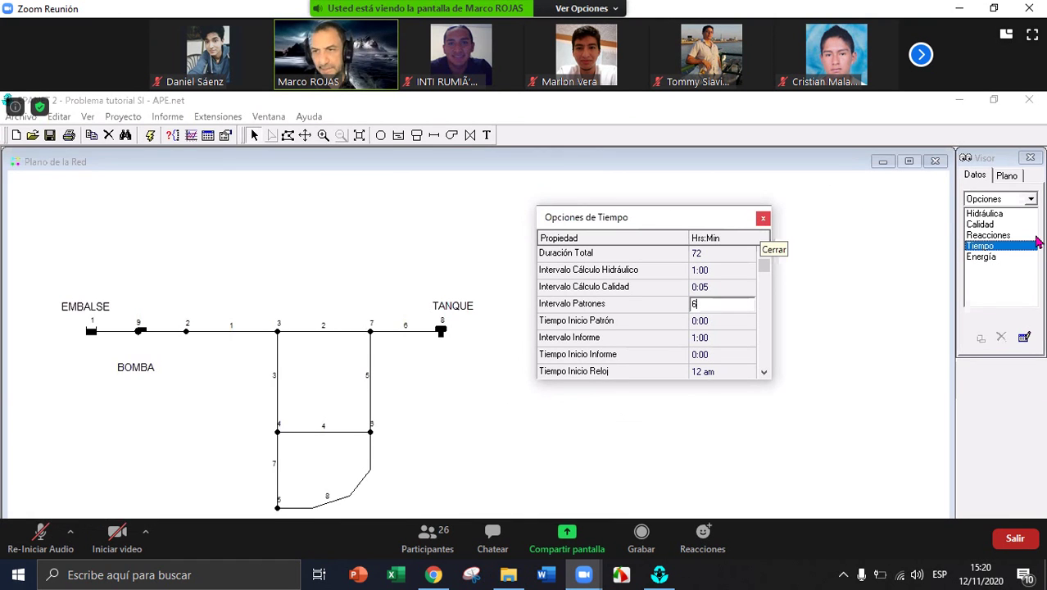
Watch the presenter choose the Opciones data category in the shared Visor and restore the meeting window beside EPANET
{"action": "left_click", "coordinate": [989, 182]}
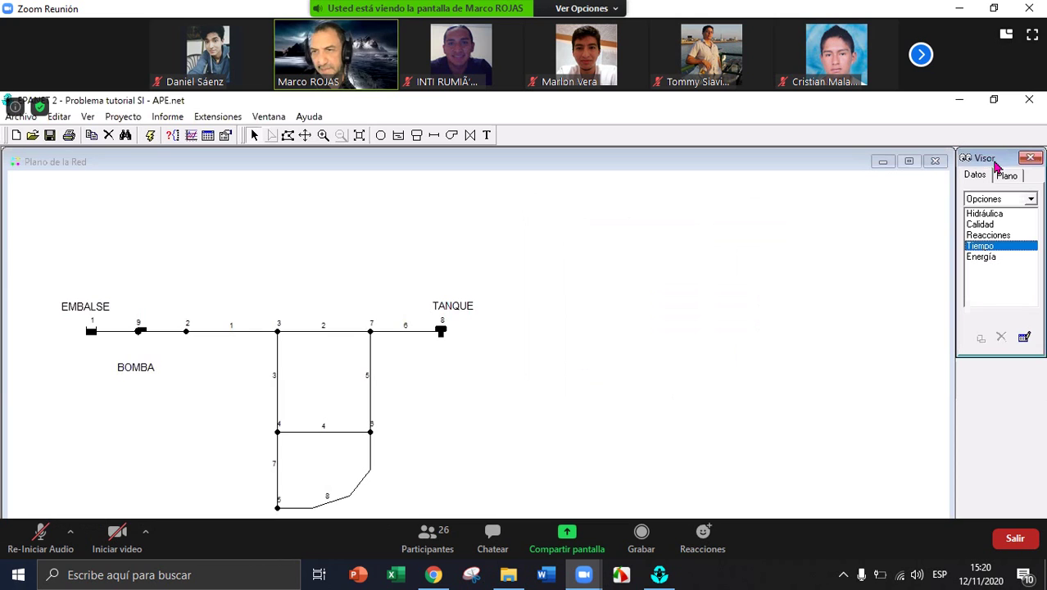
{"action": "left_click", "coordinate": [1034, 203]}
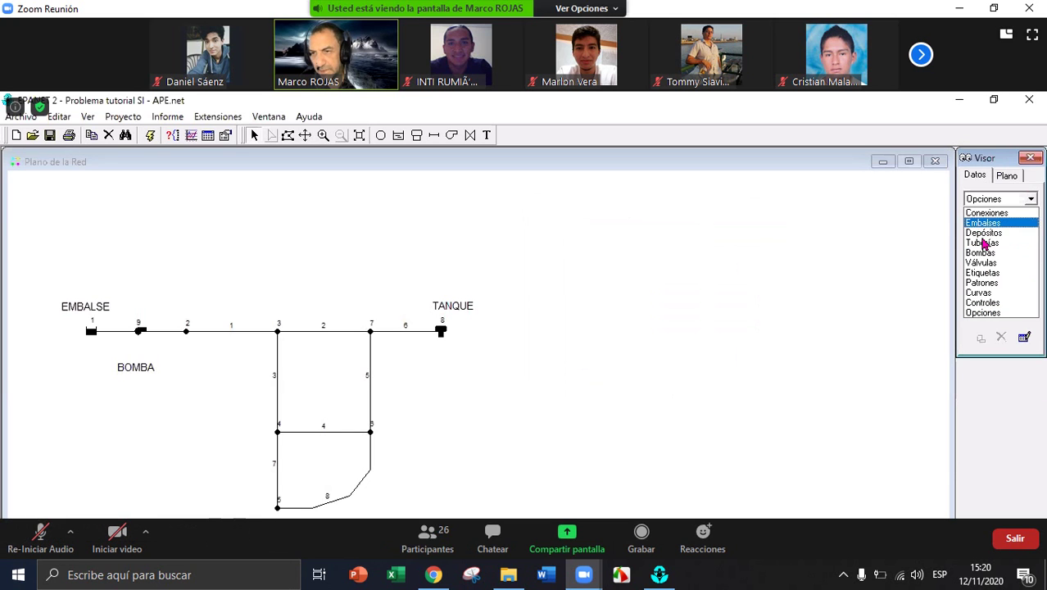
{"action": "left_click", "coordinate": [1034, 198]}
{"action": "left_click", "coordinate": [1031, 199]}
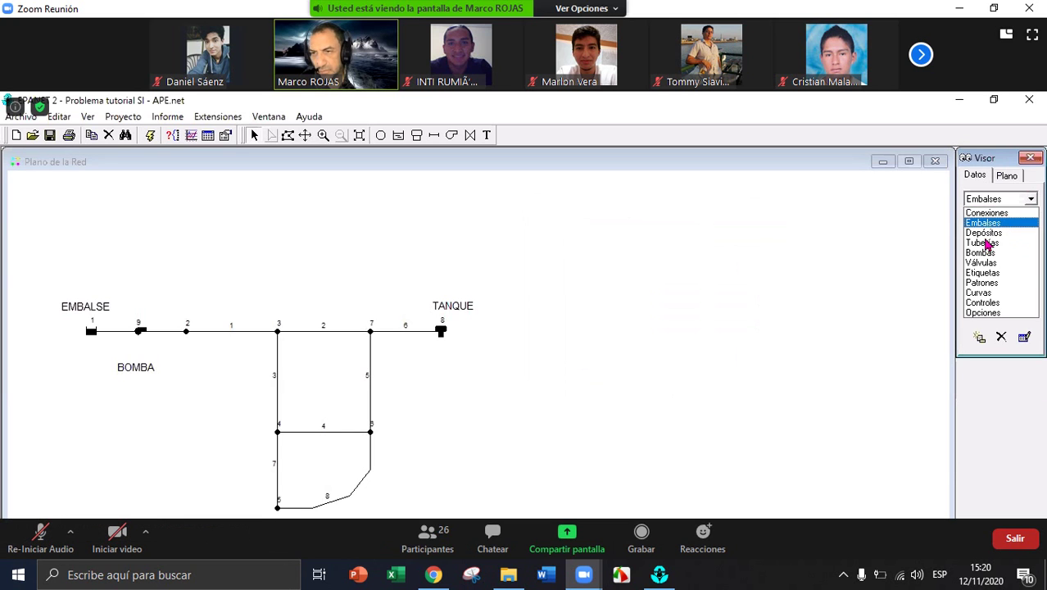
{"action": "left_click", "coordinate": [40, 537]}
{"action": "left_click", "coordinate": [36, 538]}
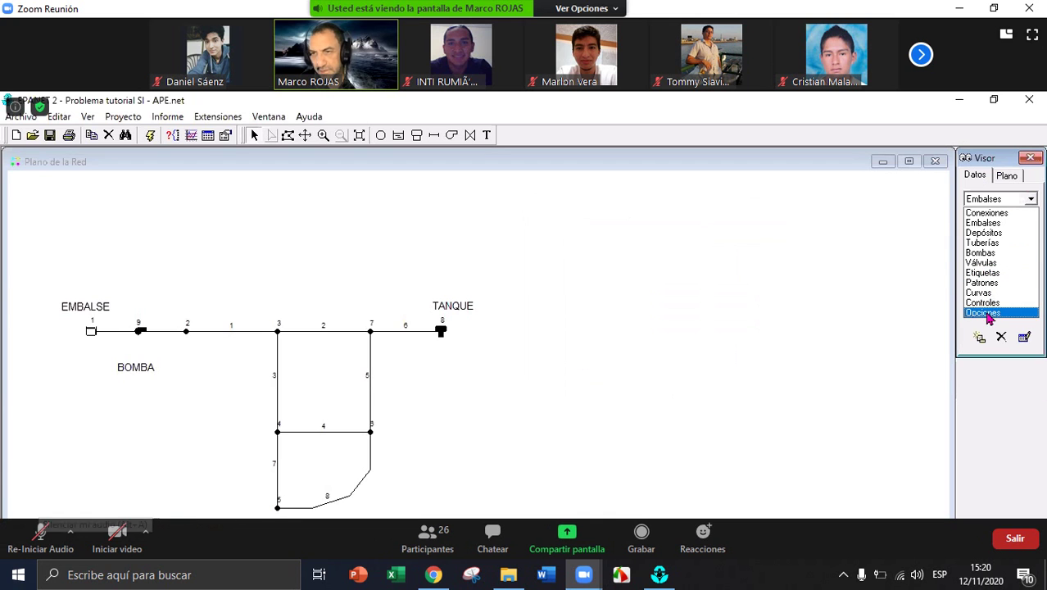
{"action": "left_click", "coordinate": [989, 314]}
{"action": "left_click", "coordinate": [994, 9]}
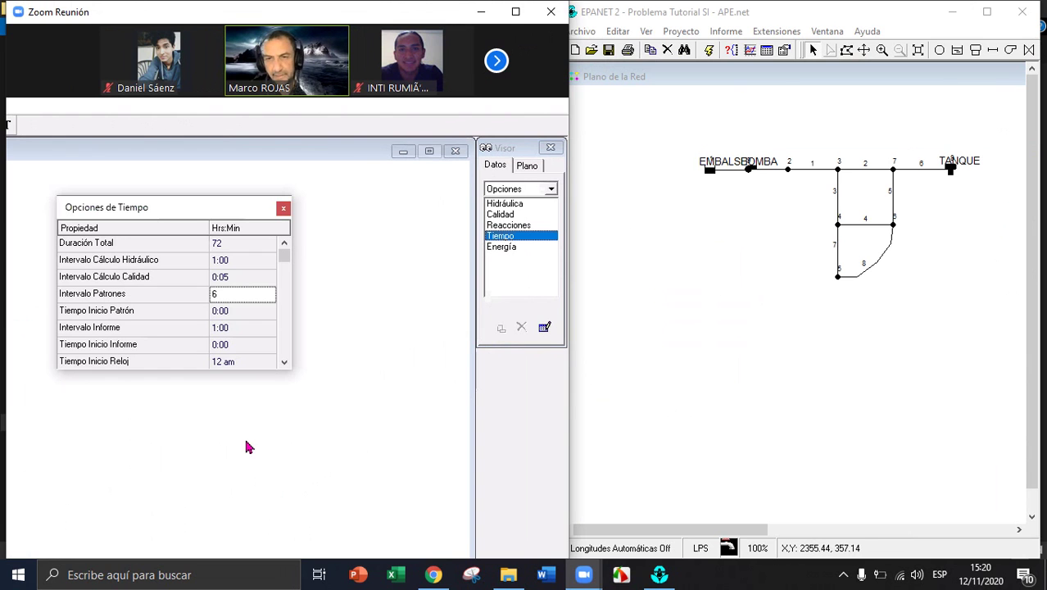
Bring the Visor into view and open the Tiempo settings of its Opciones data category
{"action": "left_click_drag", "start_coordinate": [677, 530], "coordinate": [922, 531]}
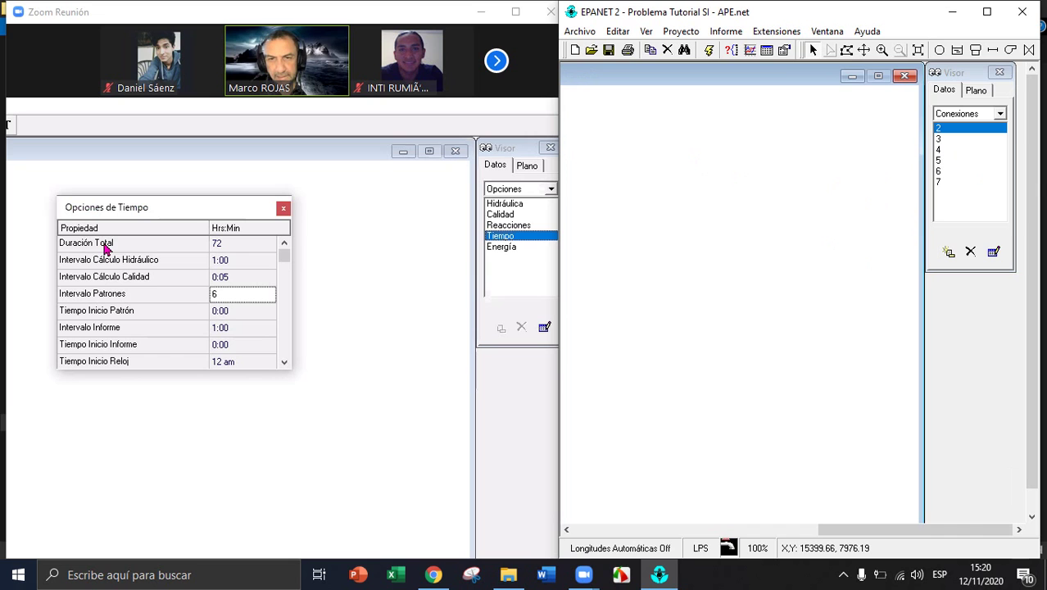
{"action": "left_click", "coordinate": [976, 90]}
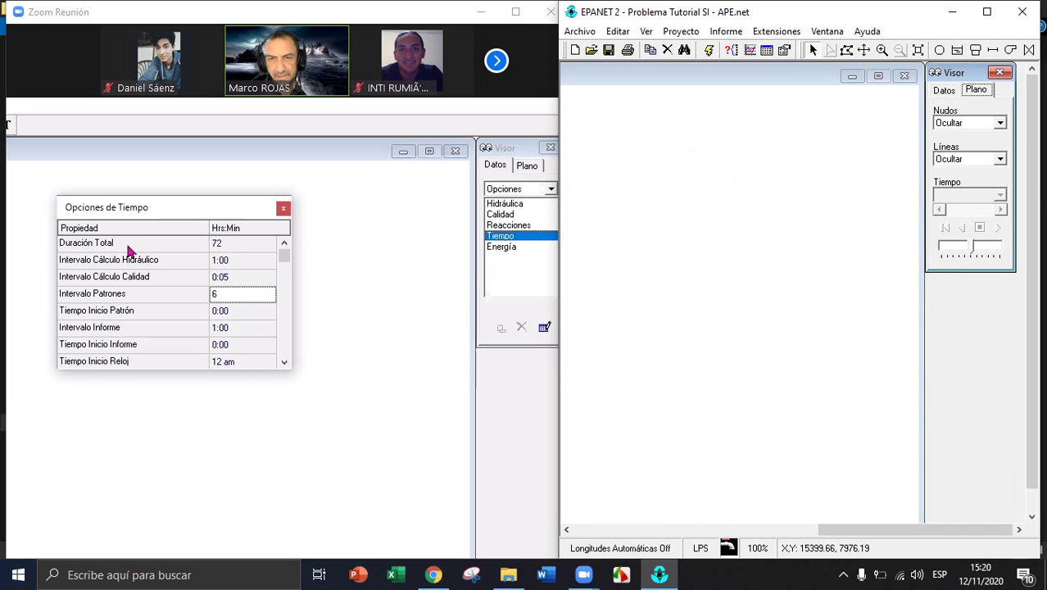
{"action": "left_click", "coordinate": [999, 123]}
{"action": "left_click", "coordinate": [1000, 123]}
{"action": "left_click", "coordinate": [999, 159]}
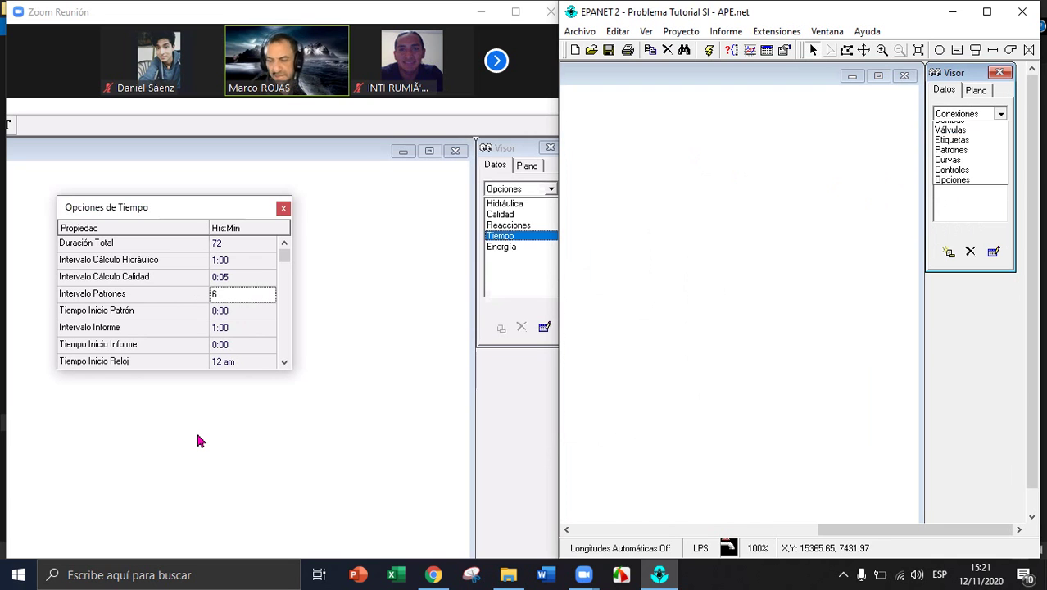
{"action": "left_click", "coordinate": [953, 228]}
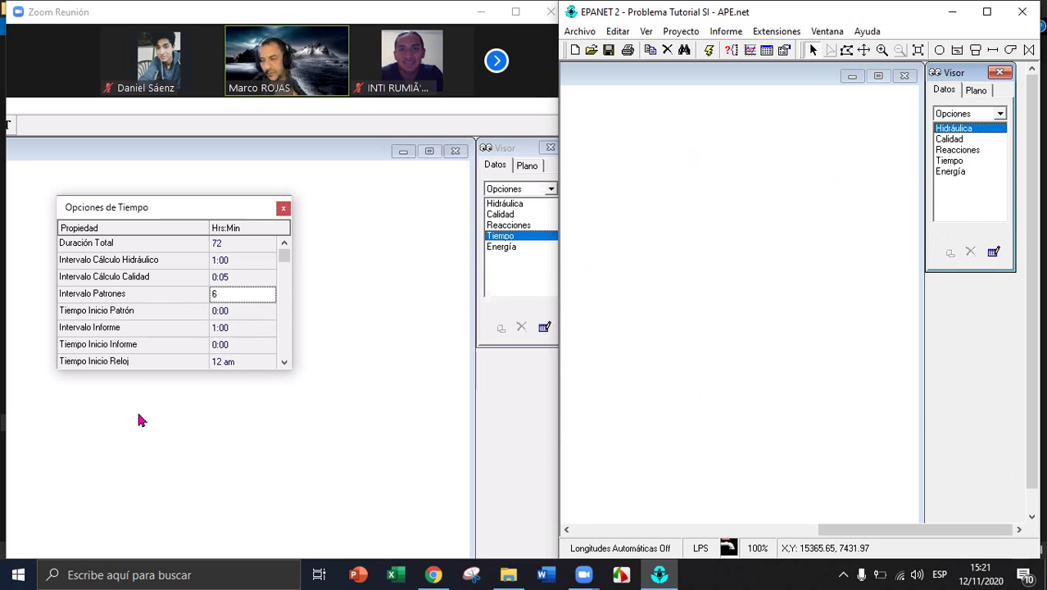
{"action": "double_click", "coordinate": [951, 160]}
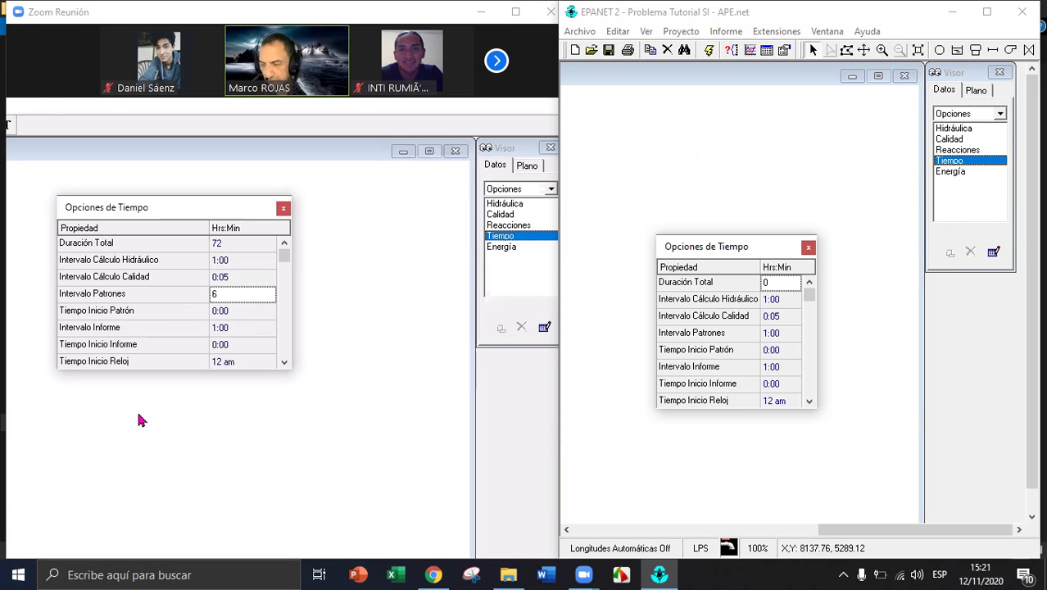
Check the presenter's time settings in the meeting and set Duración Total to 72 in Opciones de Tiempo
{"action": "left_click_drag", "start_coordinate": [352, 320], "coordinate": [396, 336]}
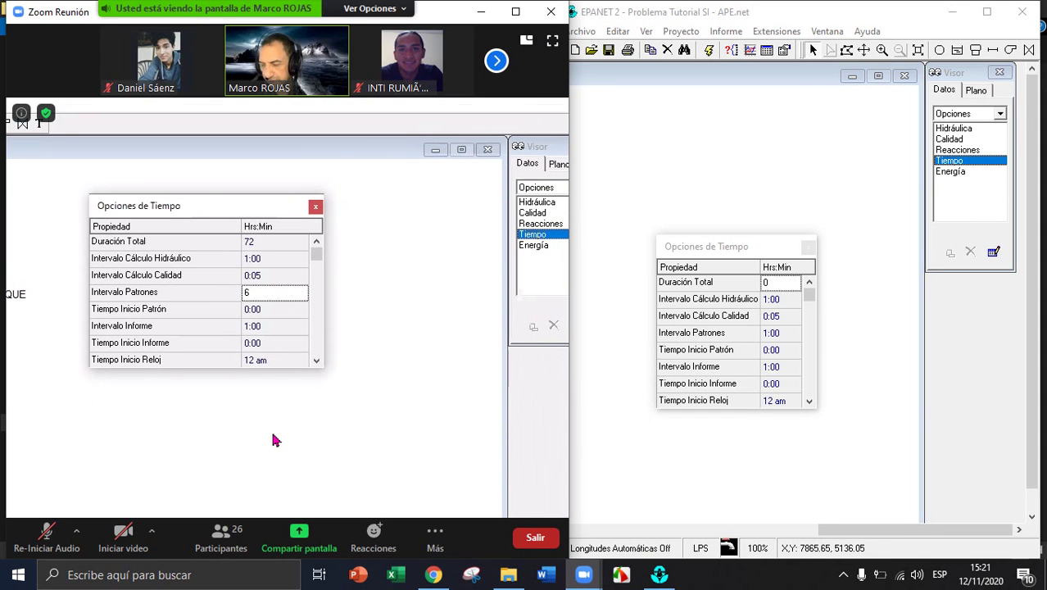
{"action": "key", "text": "alt+Tab"}
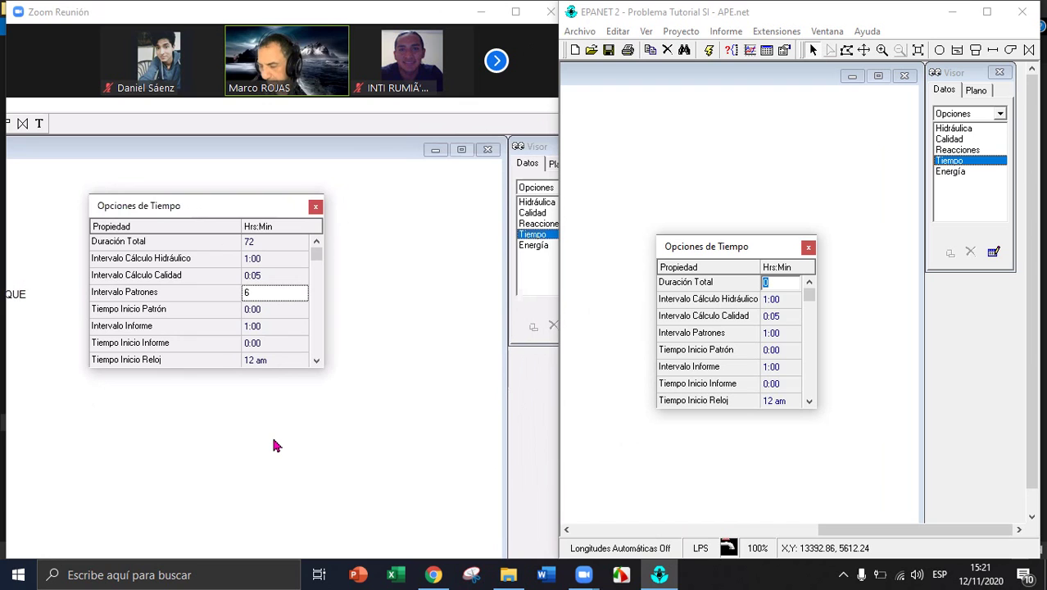
{"action": "type", "text": "72"}
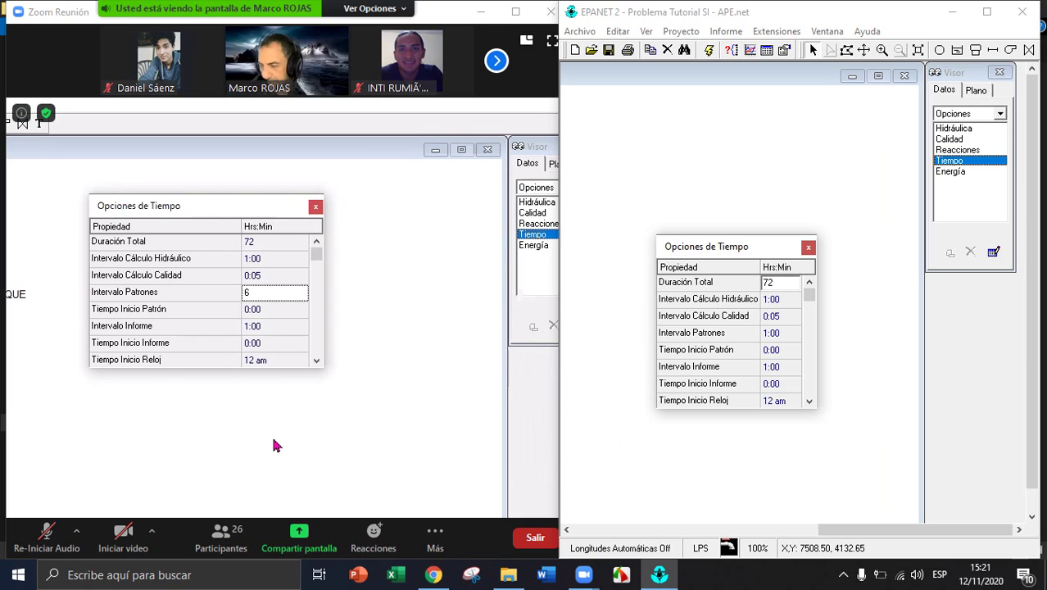
{"action": "key", "text": "Return"}
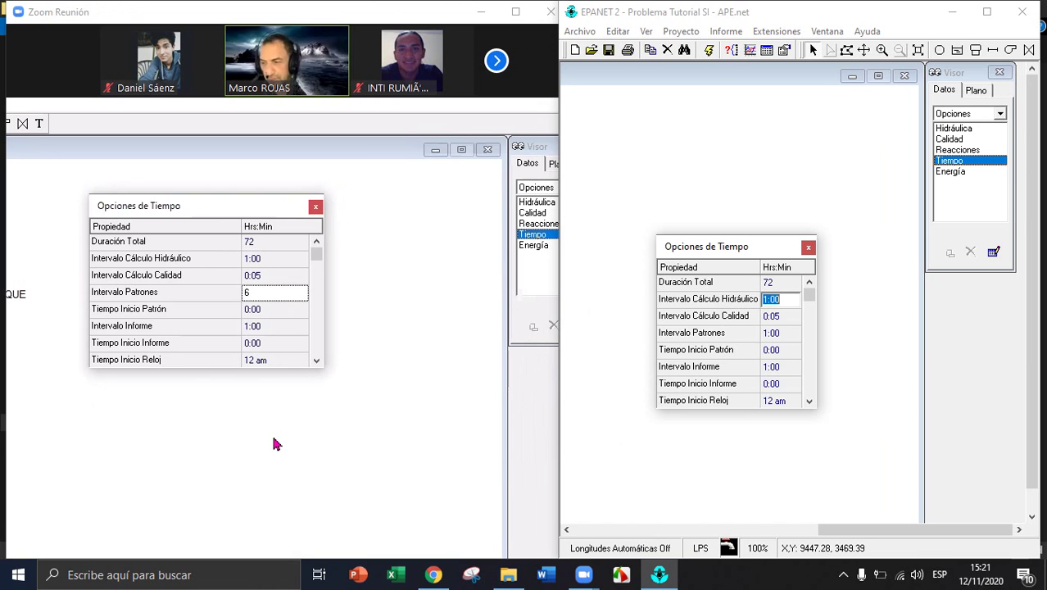
Set Intervalo Patrones to 6 in Opciones de Tiempo
{"action": "left_click", "coordinate": [780, 300]}
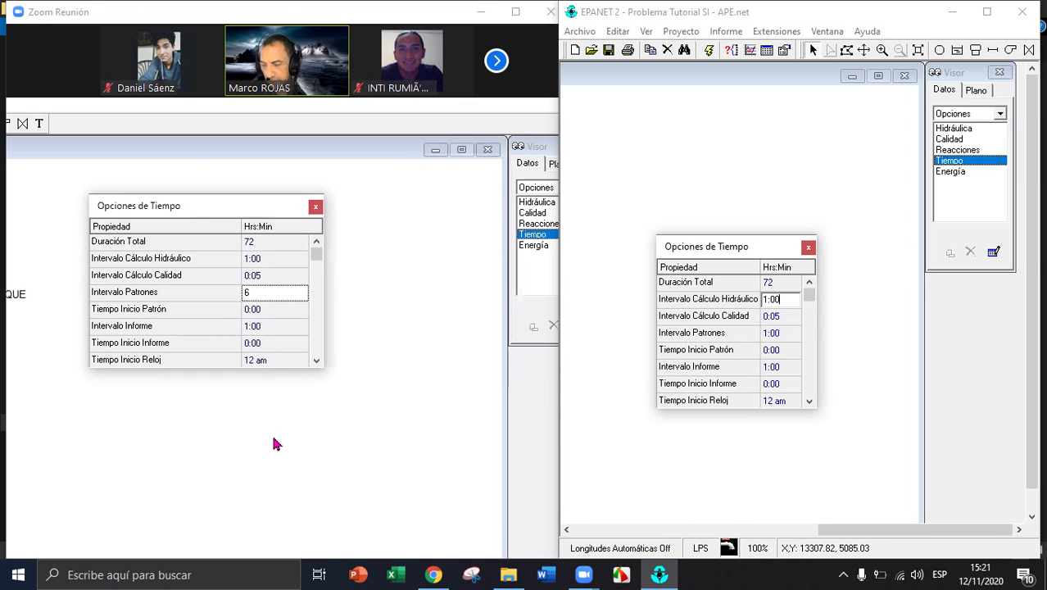
{"action": "key", "text": "Down"}
{"action": "key", "text": "Down"}
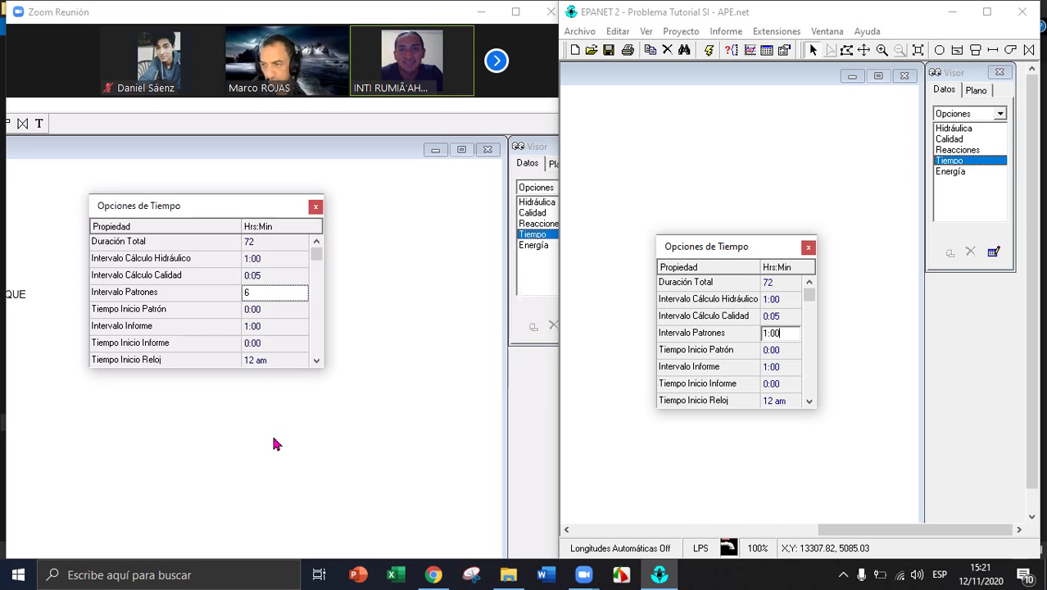
{"action": "key", "text": "shift+Home"}
{"action": "type", "text": "6"}
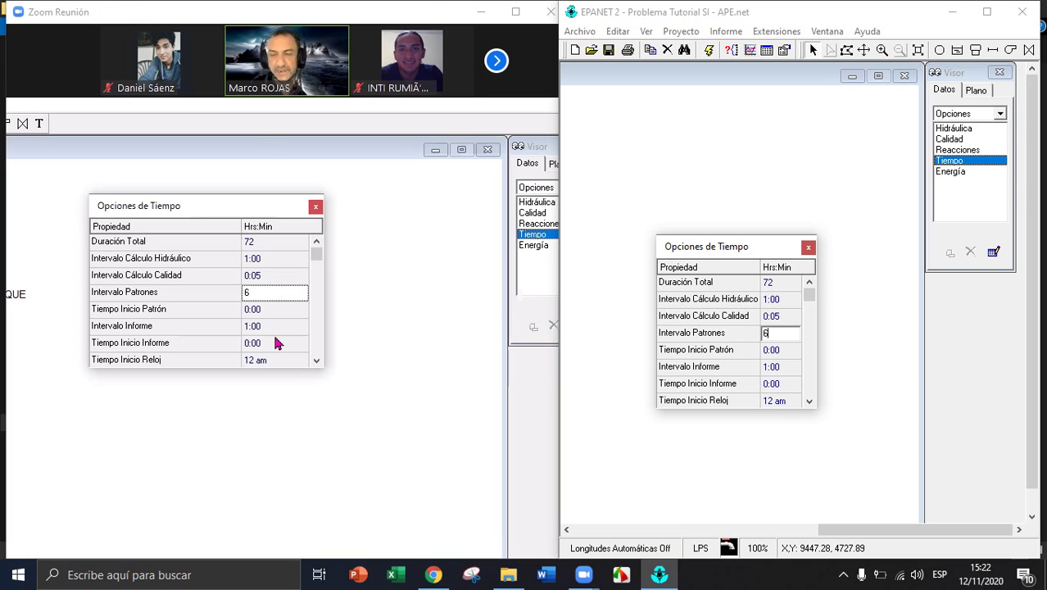
Follow the presenter's review of Duración Total and Intervalo Patrones and close the Opciones de Tiempo dialog
{"action": "left_click", "coordinate": [261, 245]}
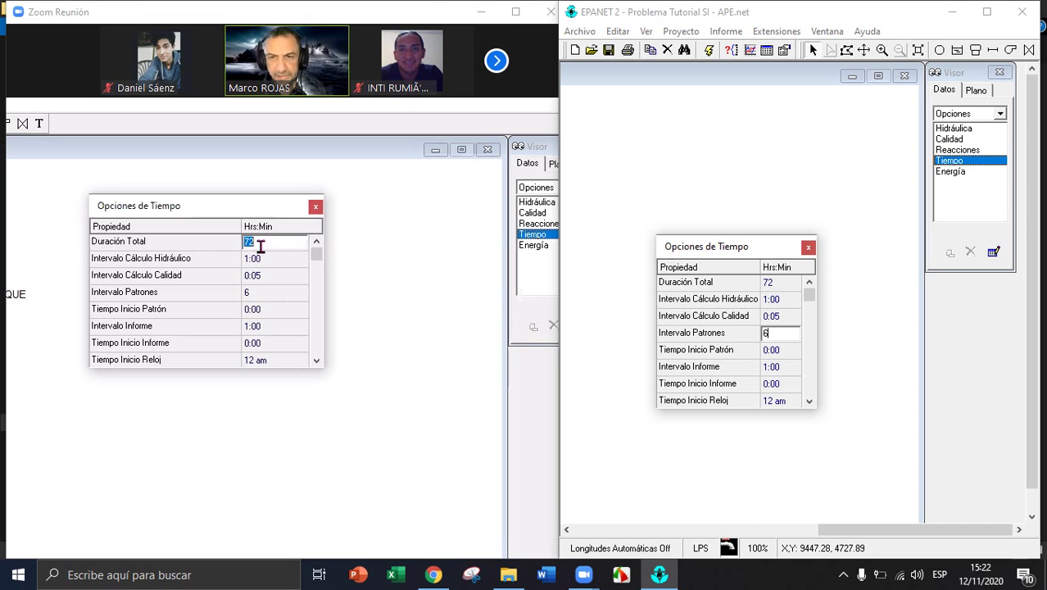
{"action": "left_click", "coordinate": [261, 246]}
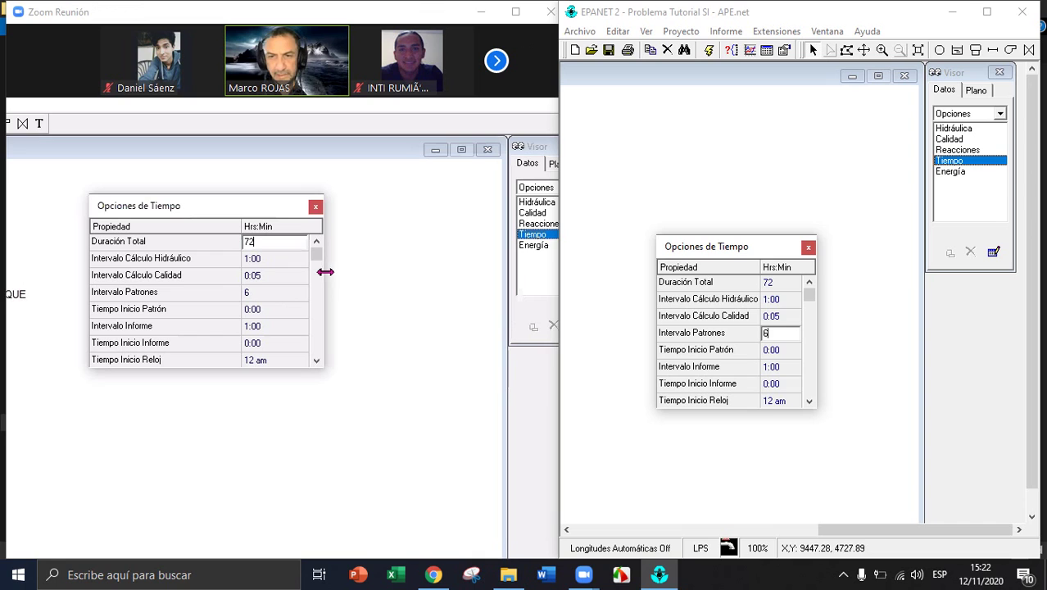
{"action": "left_click", "coordinate": [258, 293]}
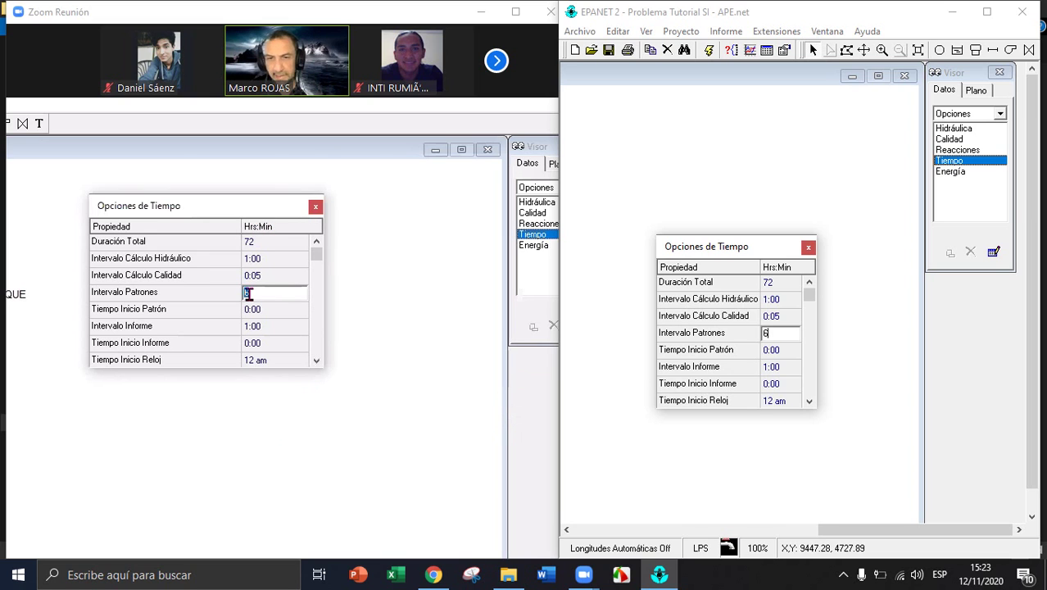
{"action": "left_click", "coordinate": [315, 208]}
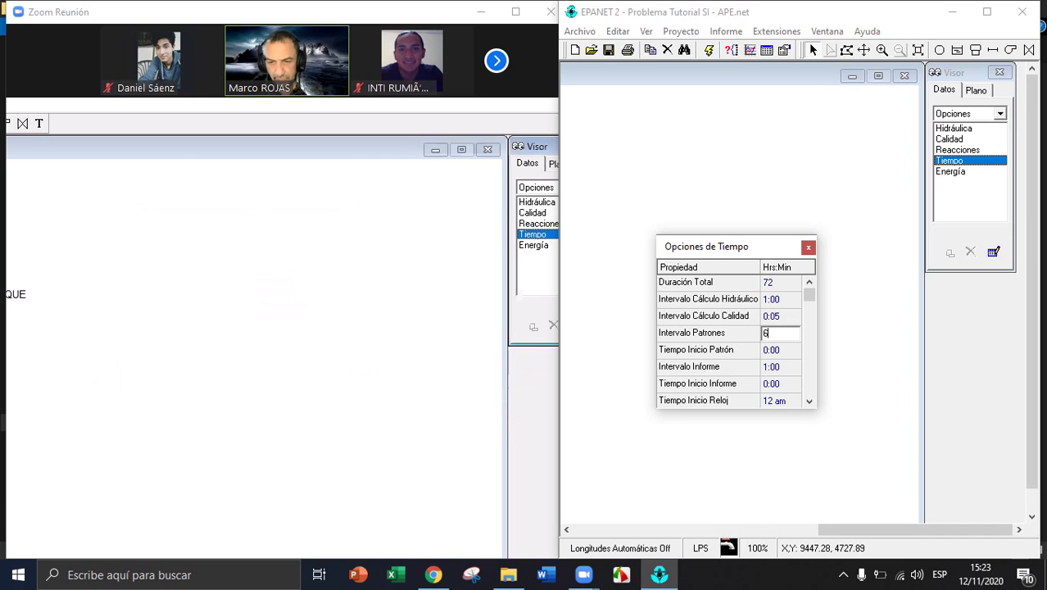
{"action": "left_click", "coordinate": [808, 247]}
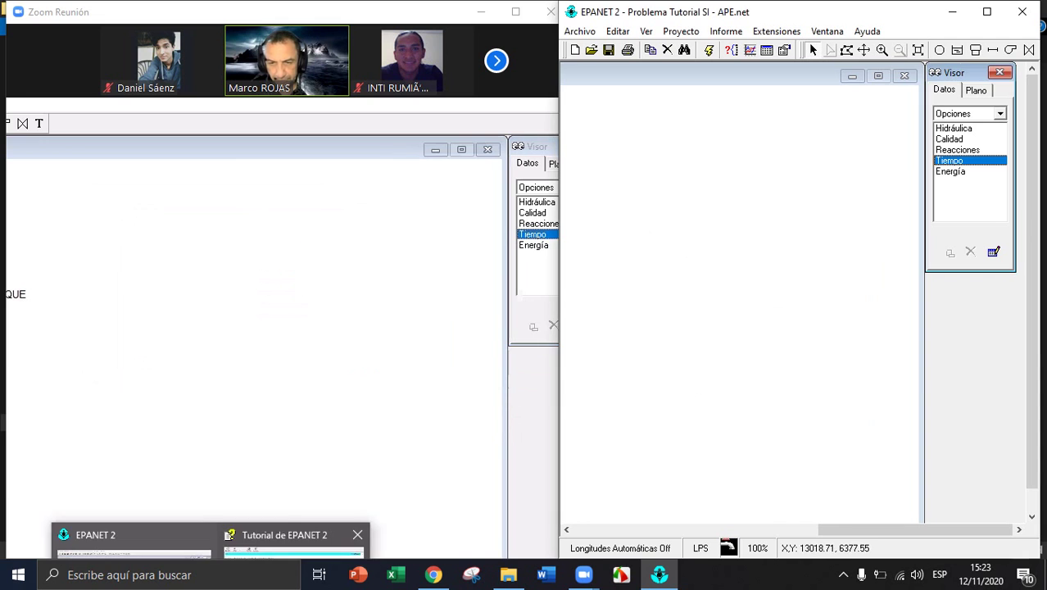
Add a new pattern in the Patrones data category and place its editor over the EPANET window, clear of the meeting
{"action": "left_click", "coordinate": [170, 421]}
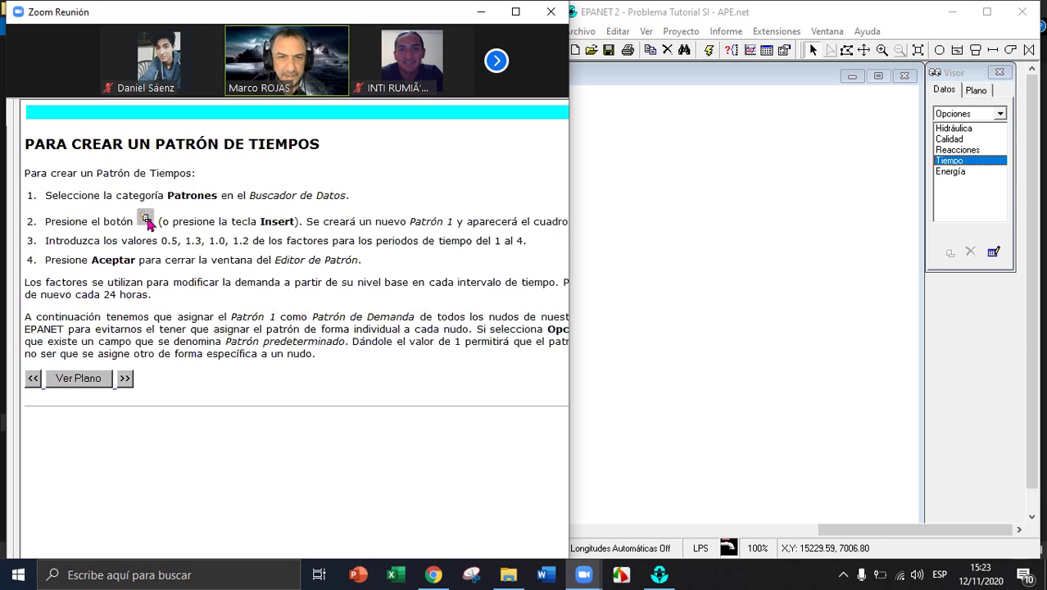
{"action": "left_click", "coordinate": [1000, 114]}
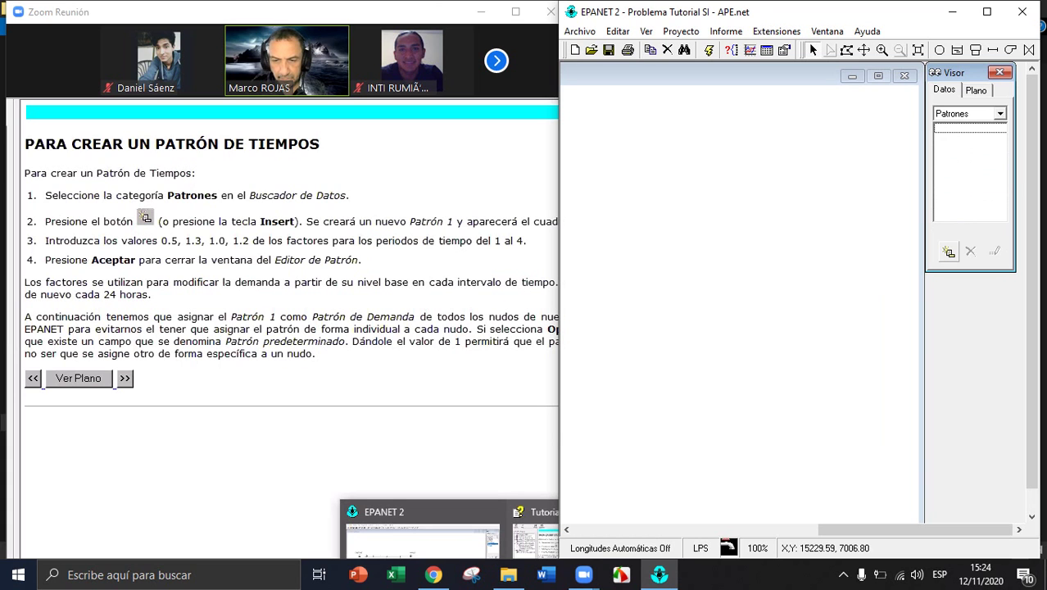
{"action": "left_click", "coordinate": [949, 252]}
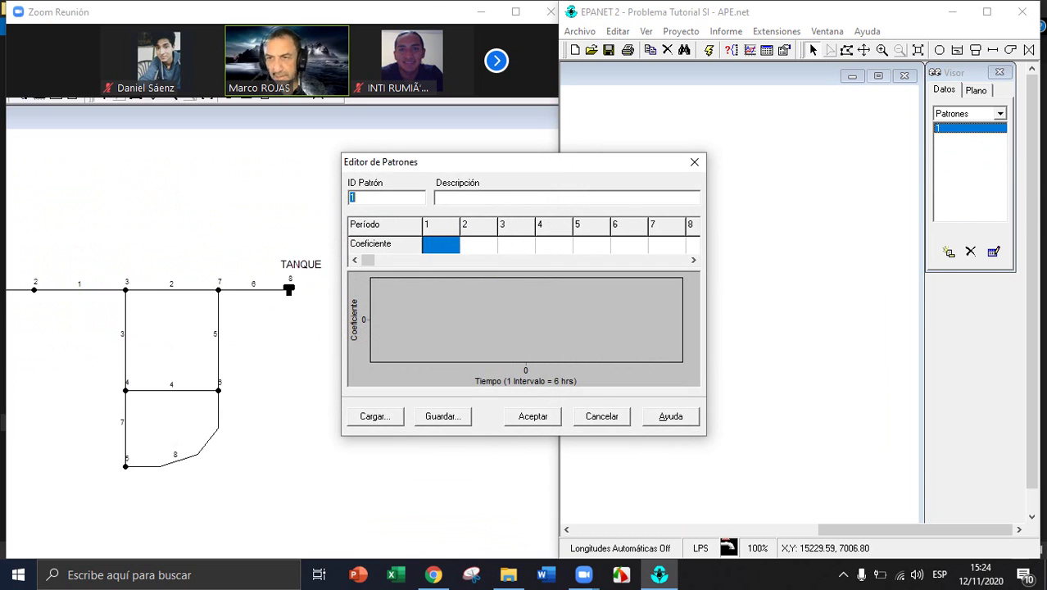
{"action": "left_click_drag", "start_coordinate": [631, 162], "coordinate": [906, 143]}
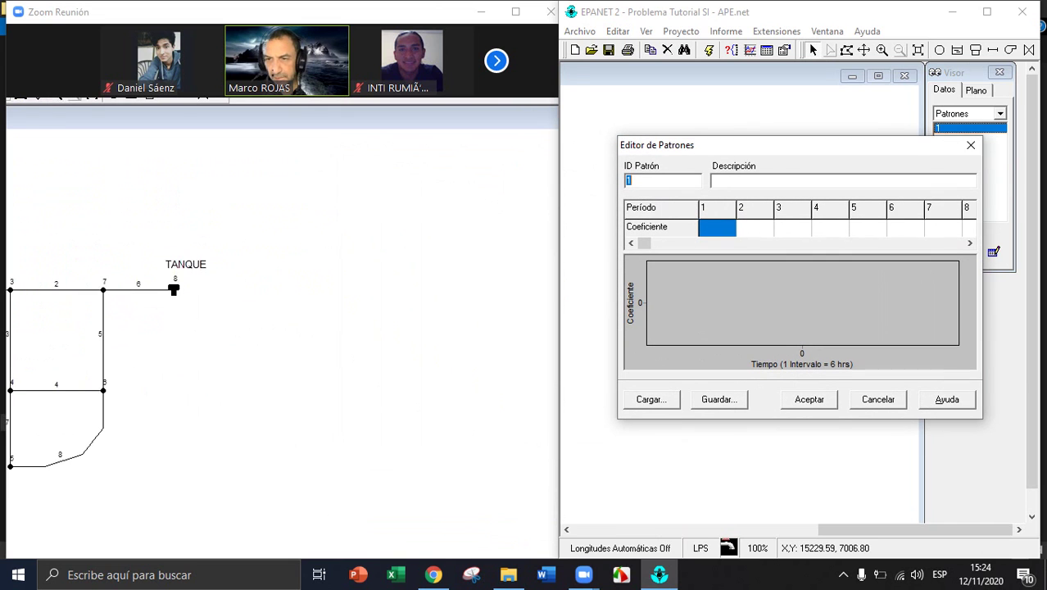
{"action": "left_click", "coordinate": [459, 246]}
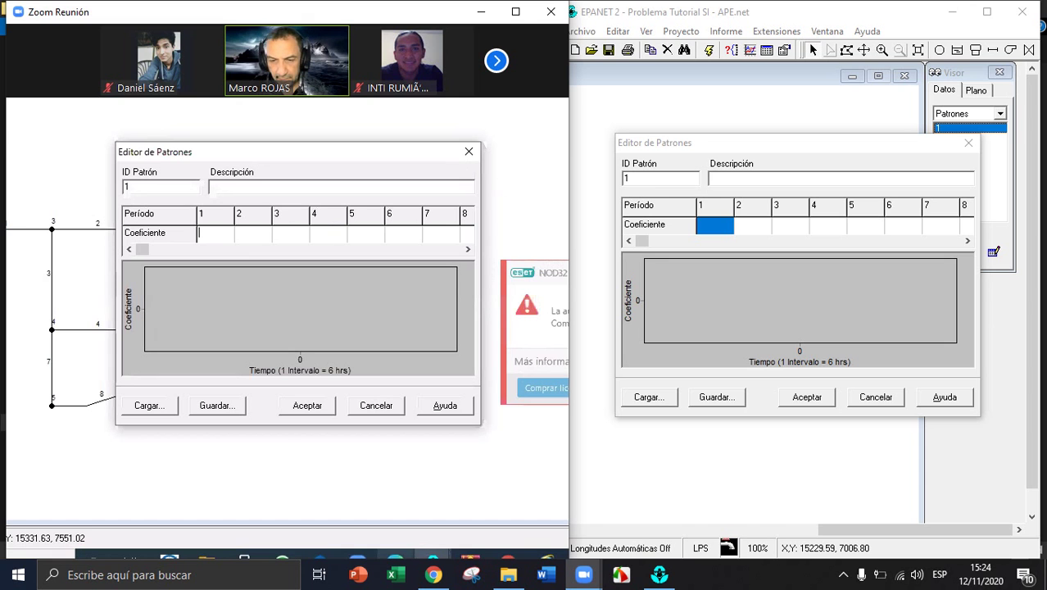
{"action": "left_click", "coordinate": [470, 554]}
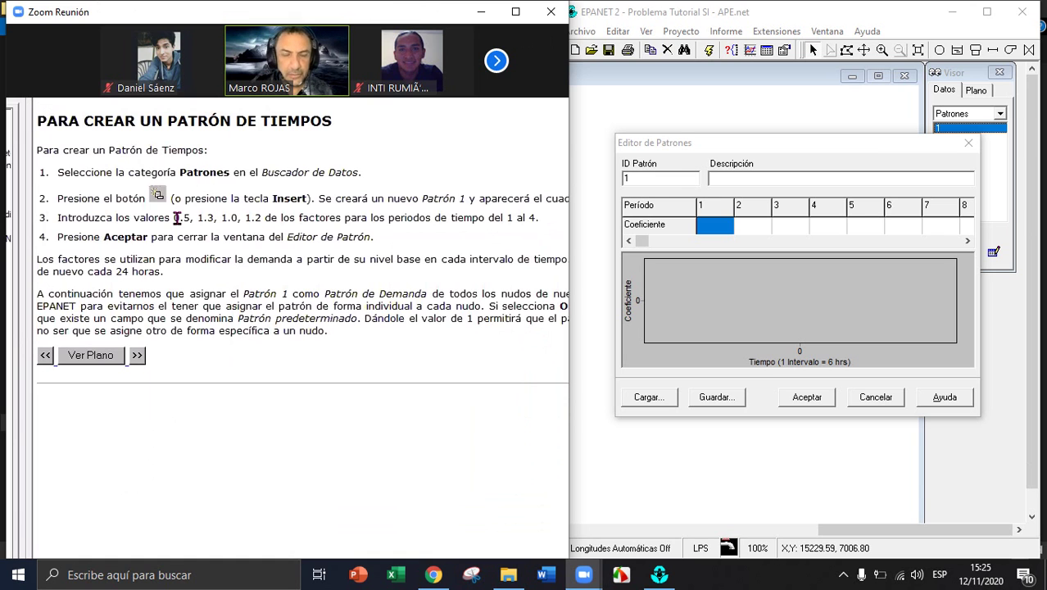
Enter the coefficients 0.5, 1.3, 1.0 and 1.2 for periods 1 to 4 of pattern 1
{"action": "left_click", "coordinate": [714, 225]}
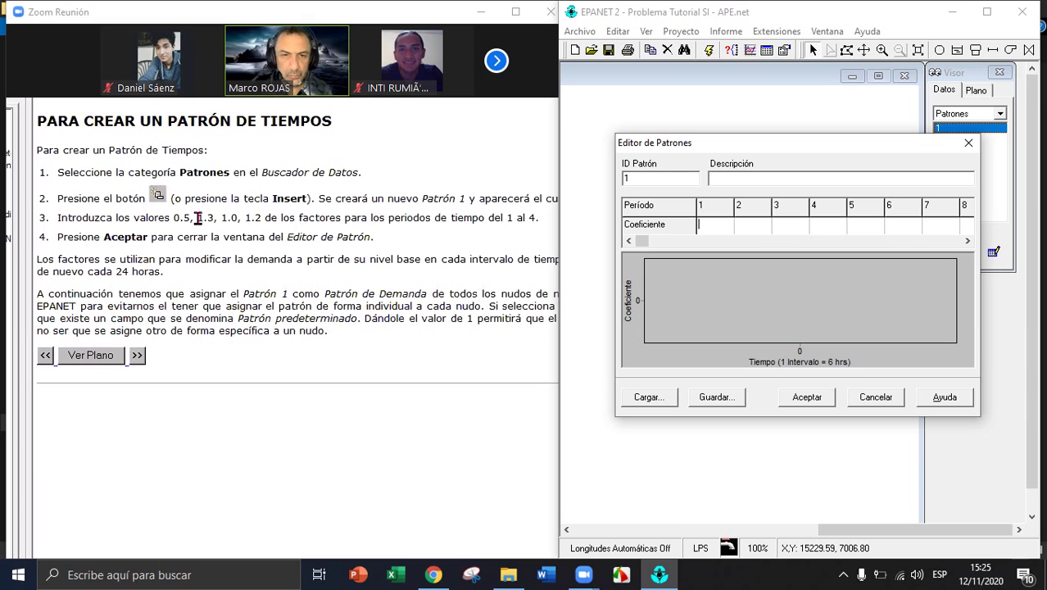
{"action": "type", "text": "0."}
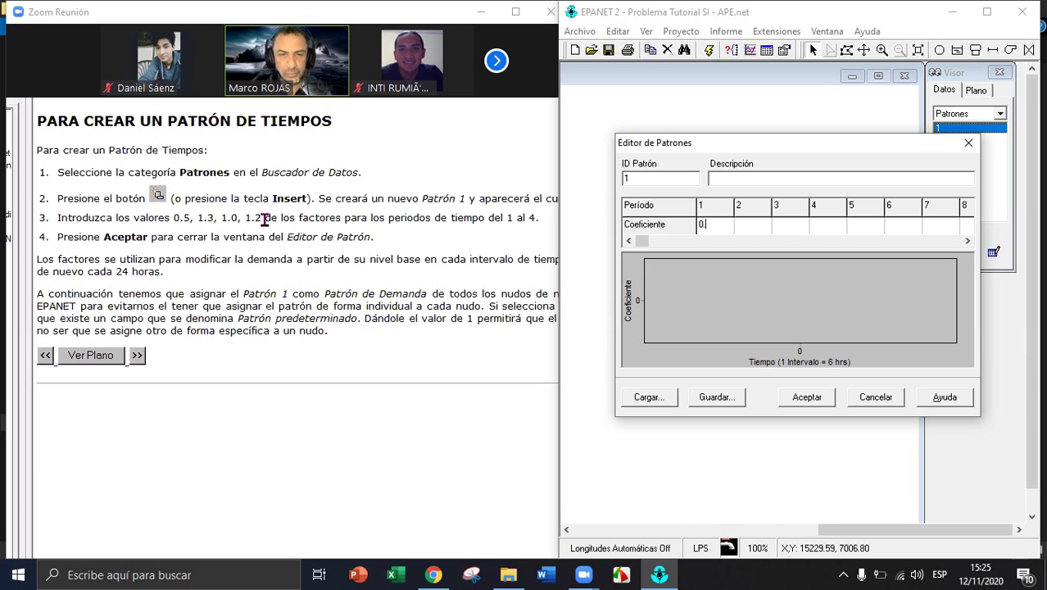
{"action": "type", "text": "5"}
{"action": "key", "text": "Tab"}
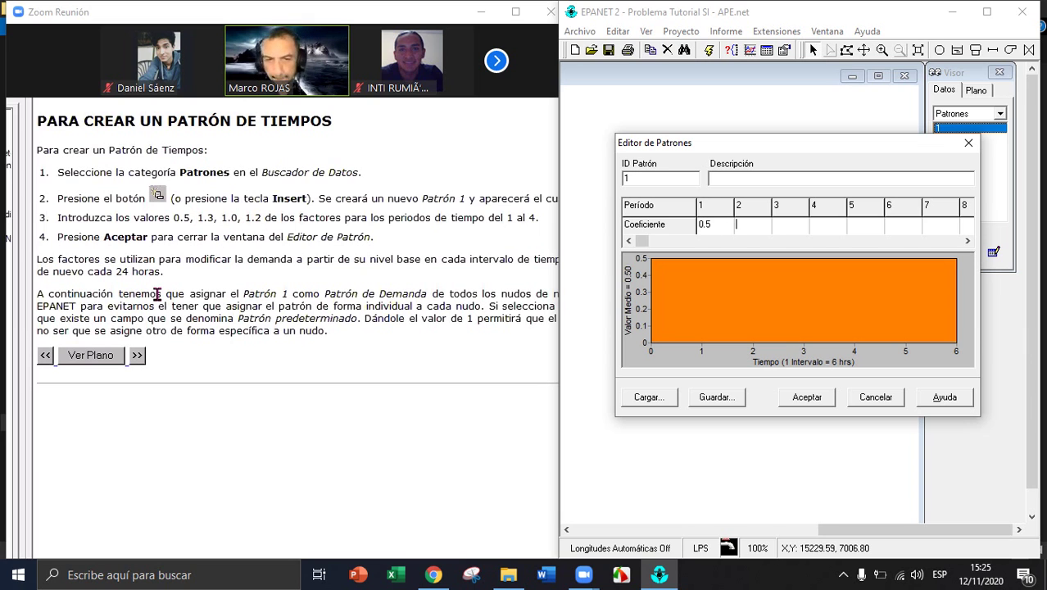
{"action": "type", "text": "1.3"}
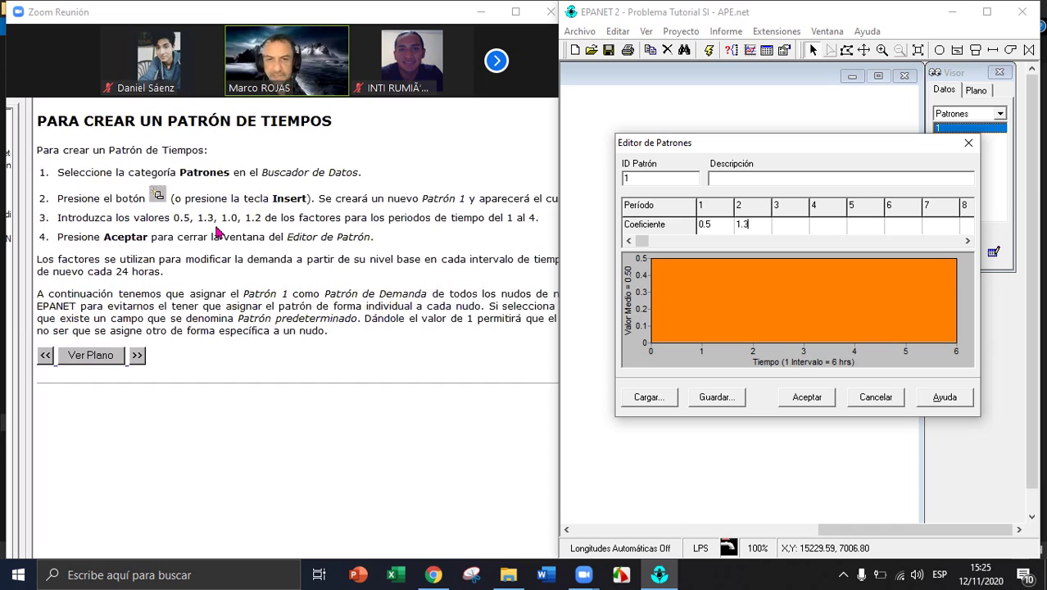
{"action": "key", "text": "Tab"}
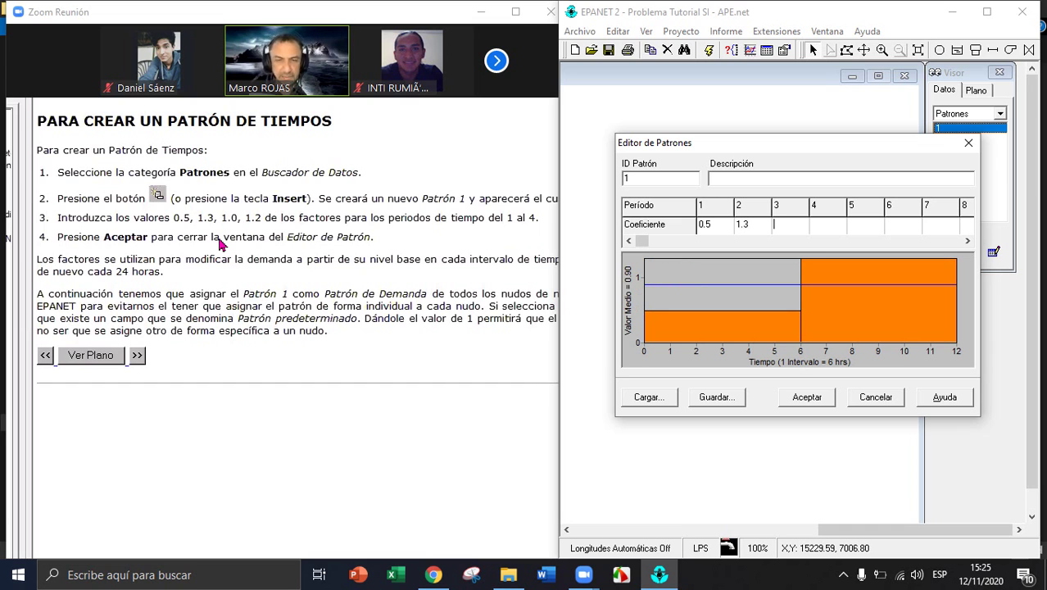
{"action": "type", "text": "1.0"}
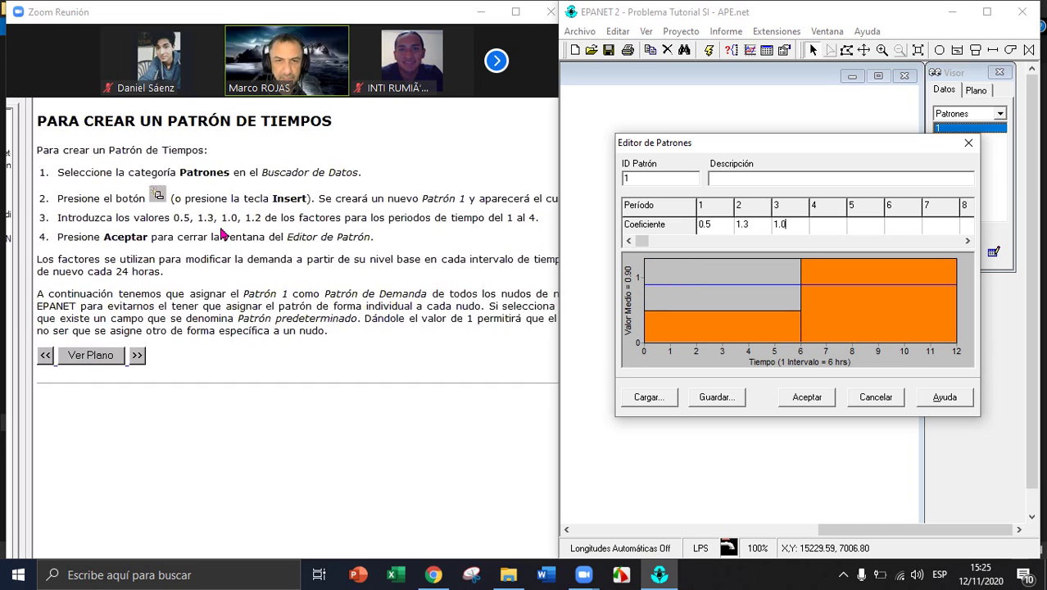
{"action": "key", "text": "Tab"}
{"action": "type", "text": "1.2"}
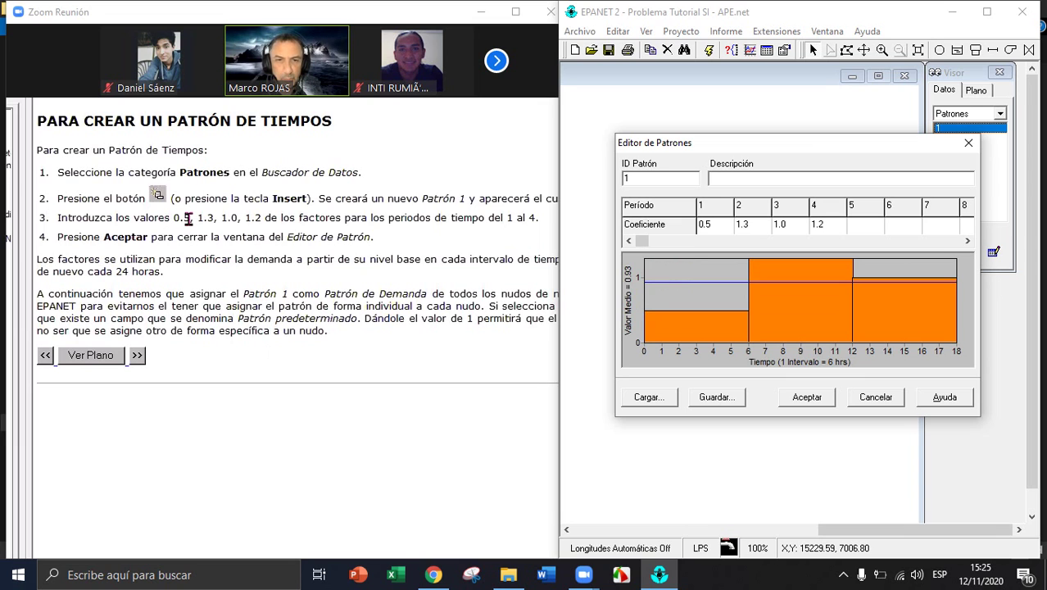
Commit the coefficient 1.2 for period 4 of pattern 1
{"action": "scroll", "coordinate": [189, 219], "scroll_direction": "down", "scroll_amount": 2}
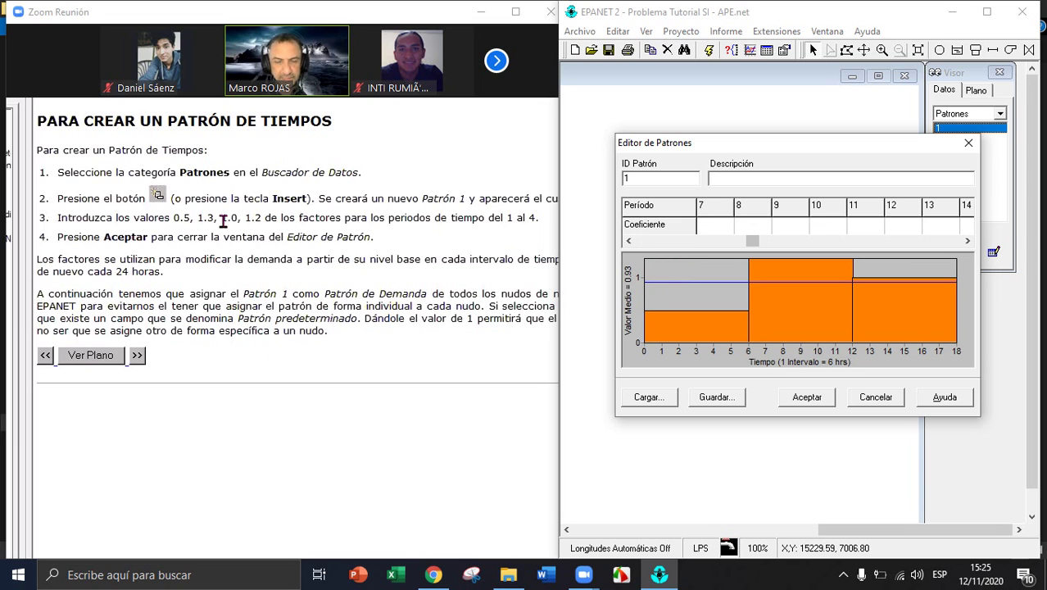
{"action": "scroll", "coordinate": [183, 216], "scroll_direction": "up", "scroll_amount": 2}
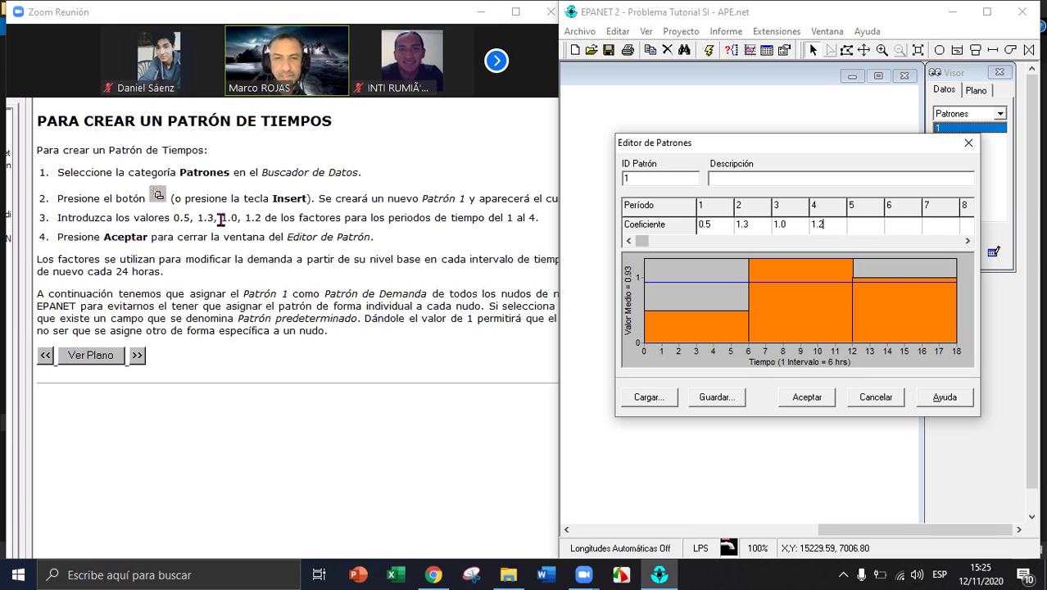
{"action": "key", "text": "Return"}
{"action": "left_click", "coordinate": [753, 241]}
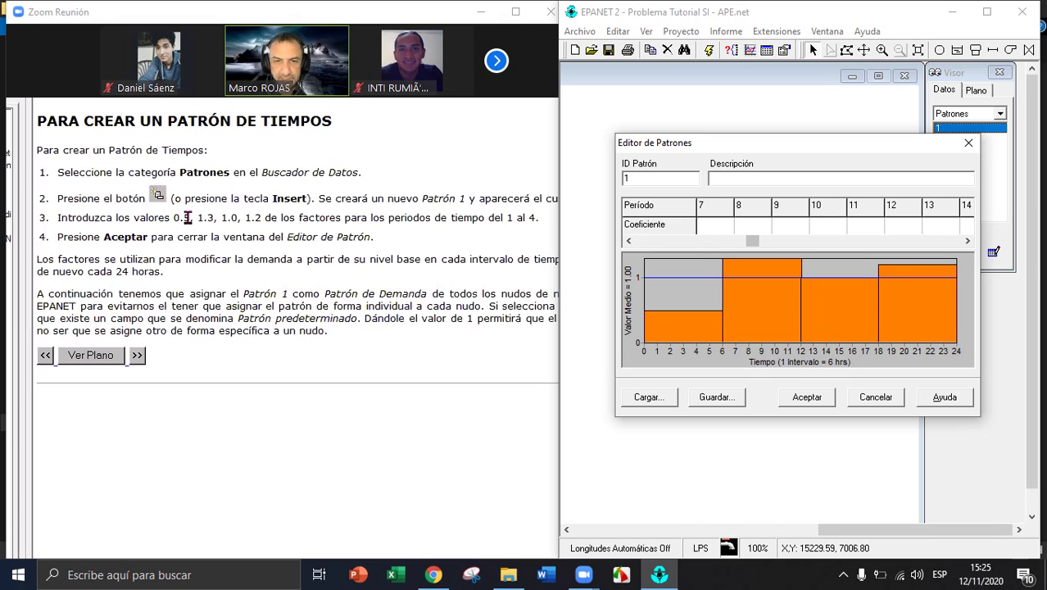
{"action": "key", "text": "Left"}
{"action": "key", "text": "Left"}
{"action": "key", "text": "Left"}
{"action": "key", "text": "Left"}
{"action": "key", "text": "Left"}
{"action": "key", "text": "Left"}
{"action": "key", "text": "Left"}
{"action": "key", "text": "Left"}
{"action": "key", "text": "Left"}
{"action": "key", "text": "Left"}
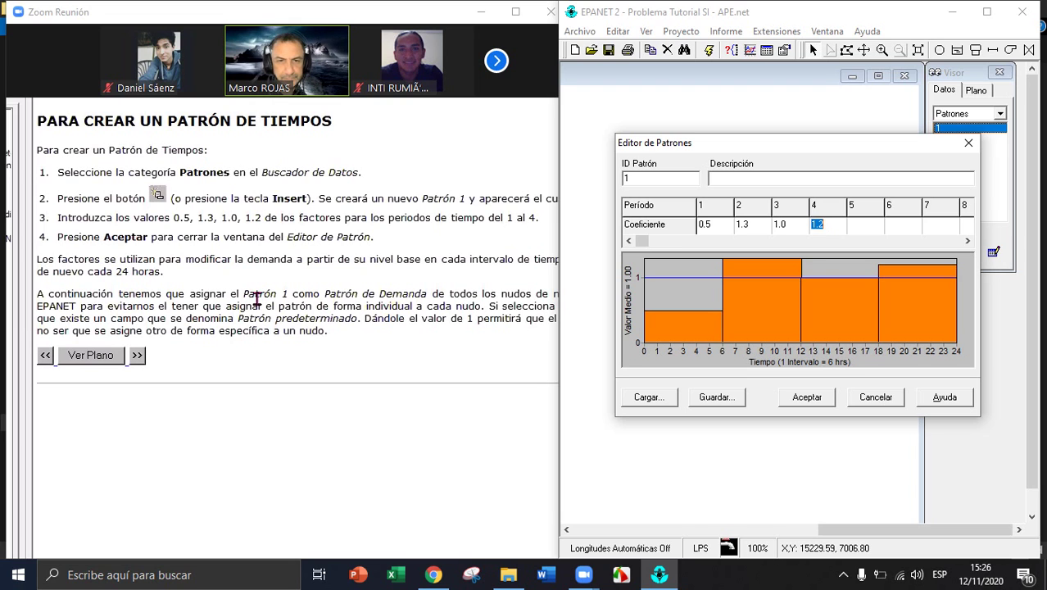
Follow the presenter's explanation of the factors 0.5, 1.3, 1.0 and 1.2 in the shared tutorial page
{"action": "double_click", "coordinate": [235, 216]}
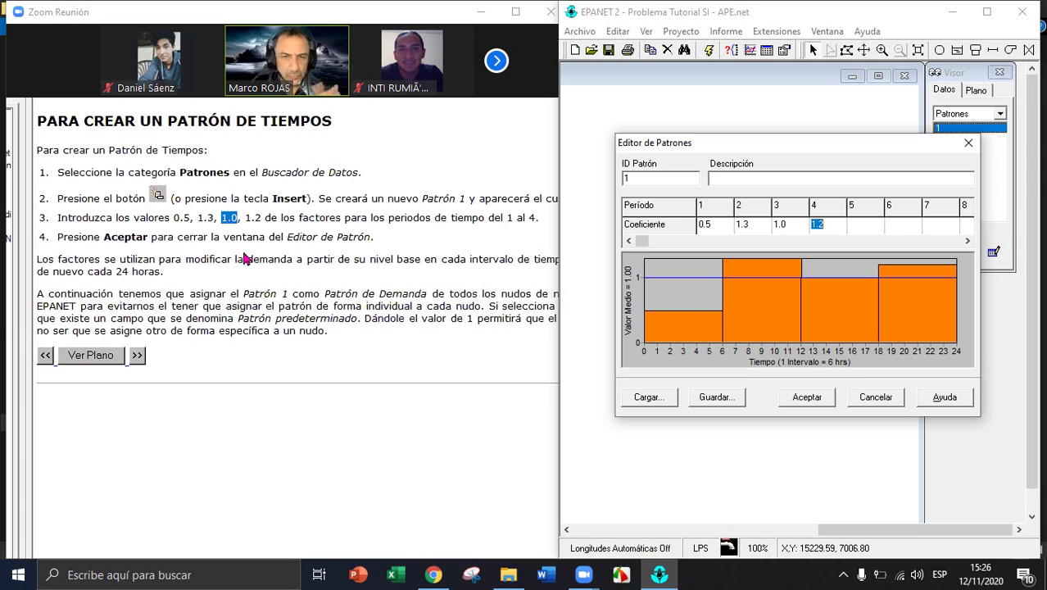
{"action": "left_click", "coordinate": [181, 214]}
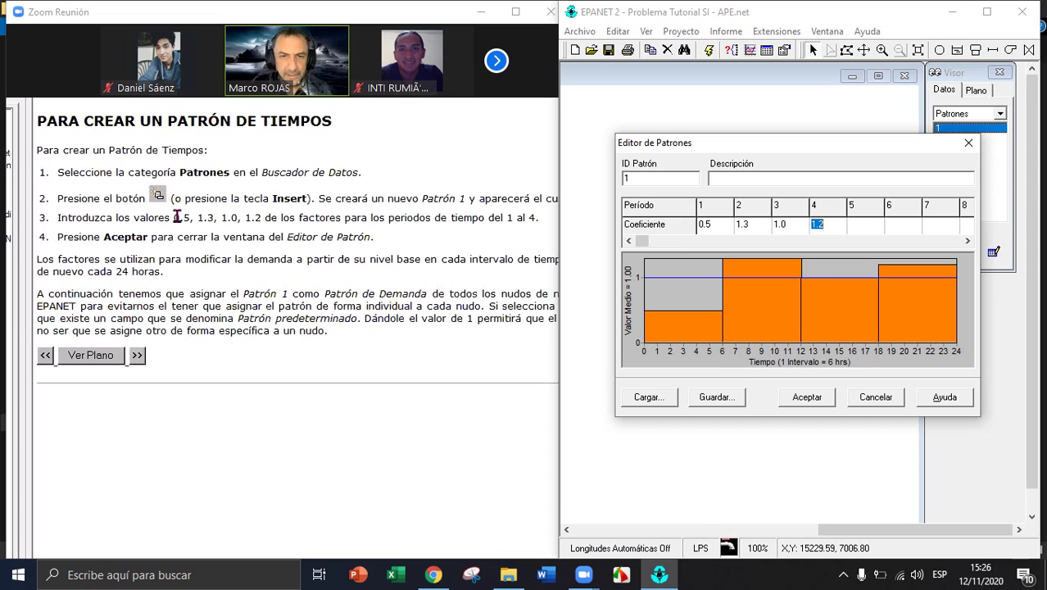
{"action": "double_click", "coordinate": [224, 218]}
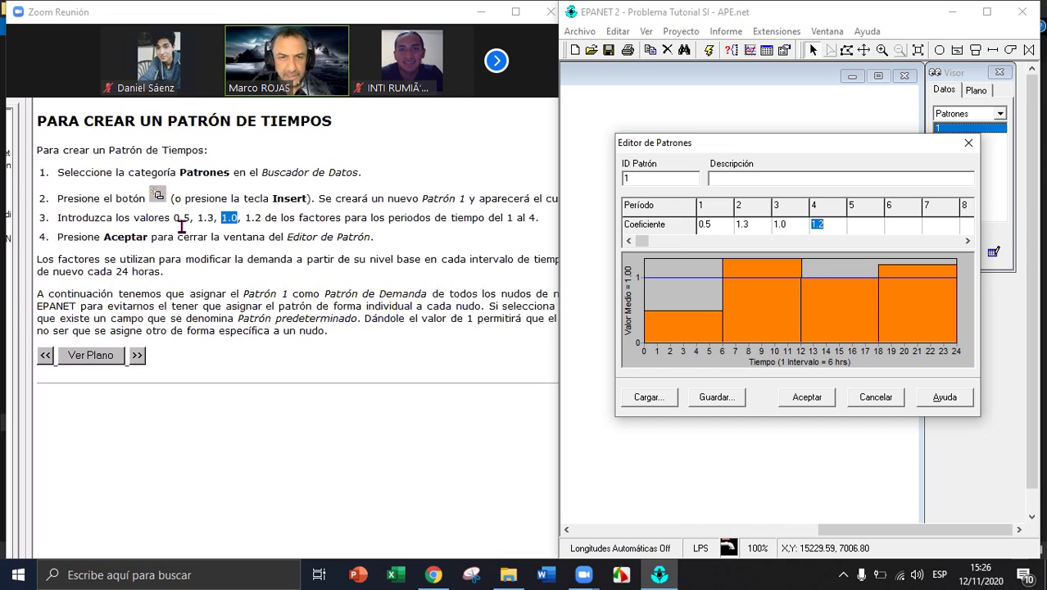
{"action": "left_click_drag", "start_coordinate": [174, 218], "coordinate": [190, 217]}
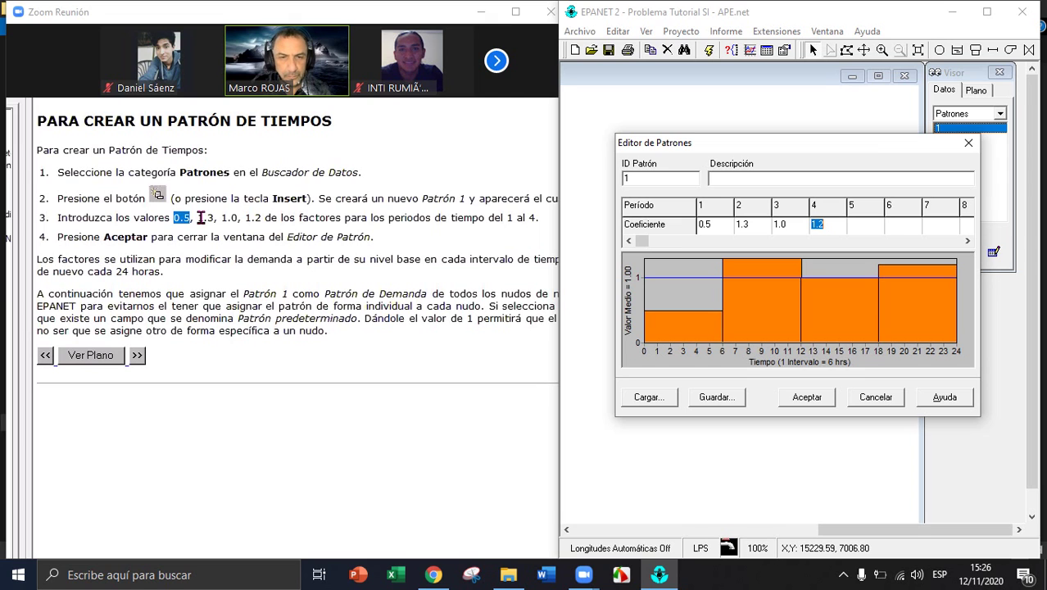
{"action": "double_click", "coordinate": [211, 218]}
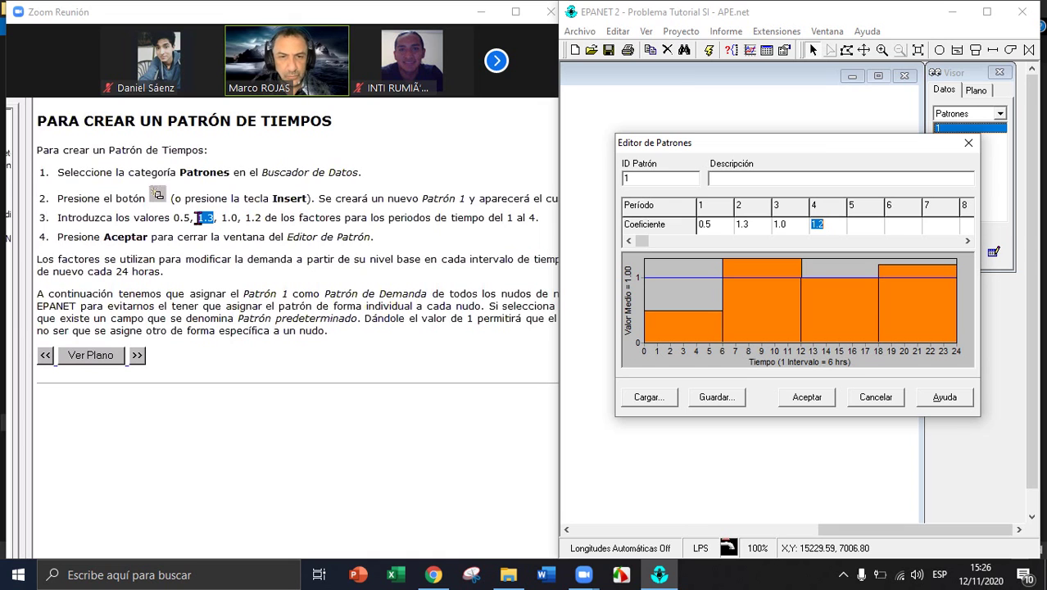
{"action": "double_click", "coordinate": [233, 218]}
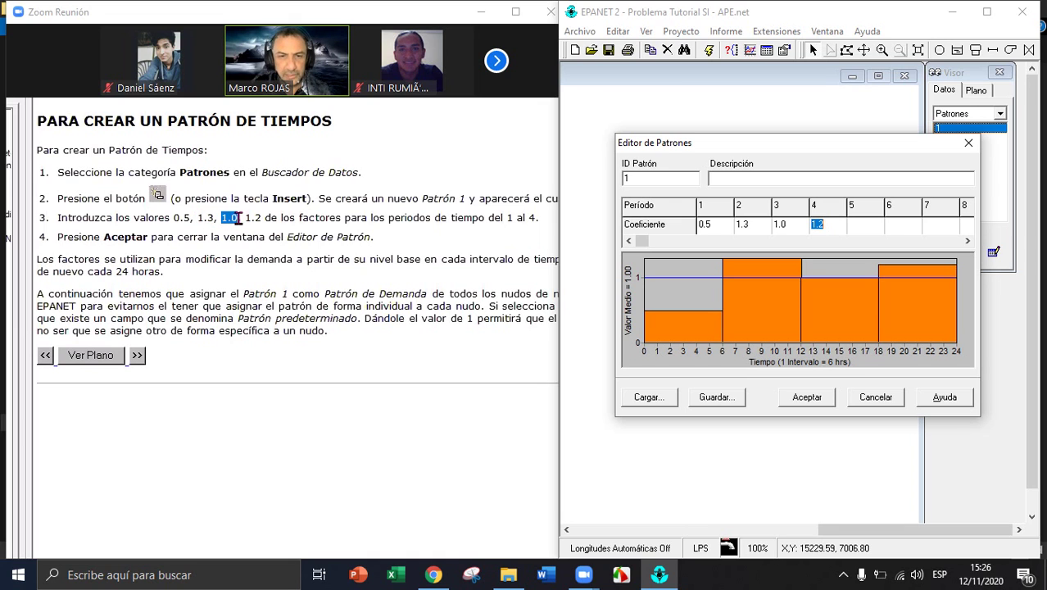
{"action": "double_click", "coordinate": [259, 218]}
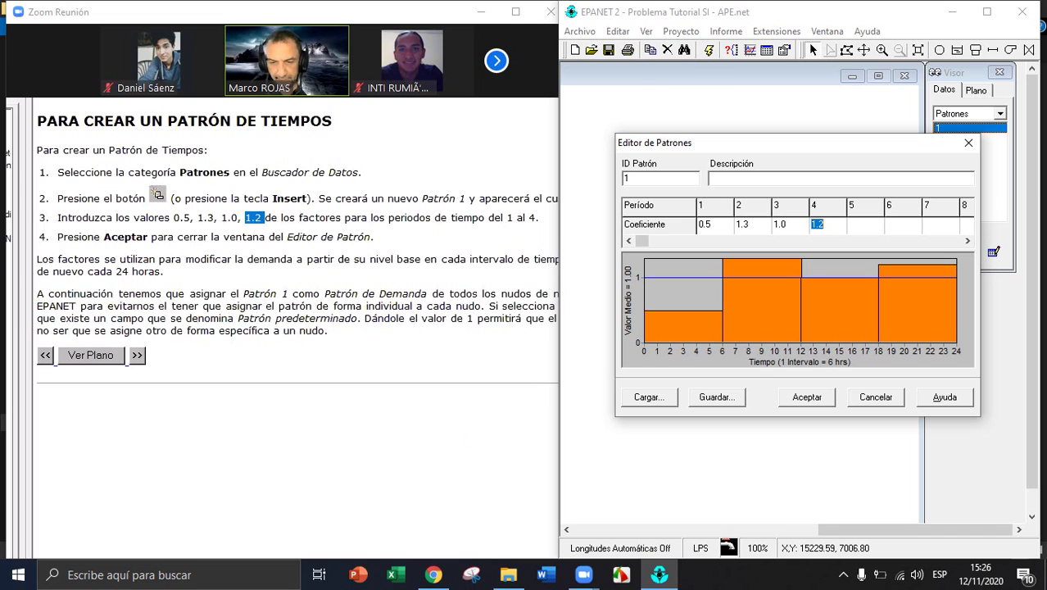
Follow the presenter's entry of coefficients 0.5 and 1.3 for periods 1 and 2 in the shared pattern editor
{"action": "mouse_move", "coordinate": [482, 560]}
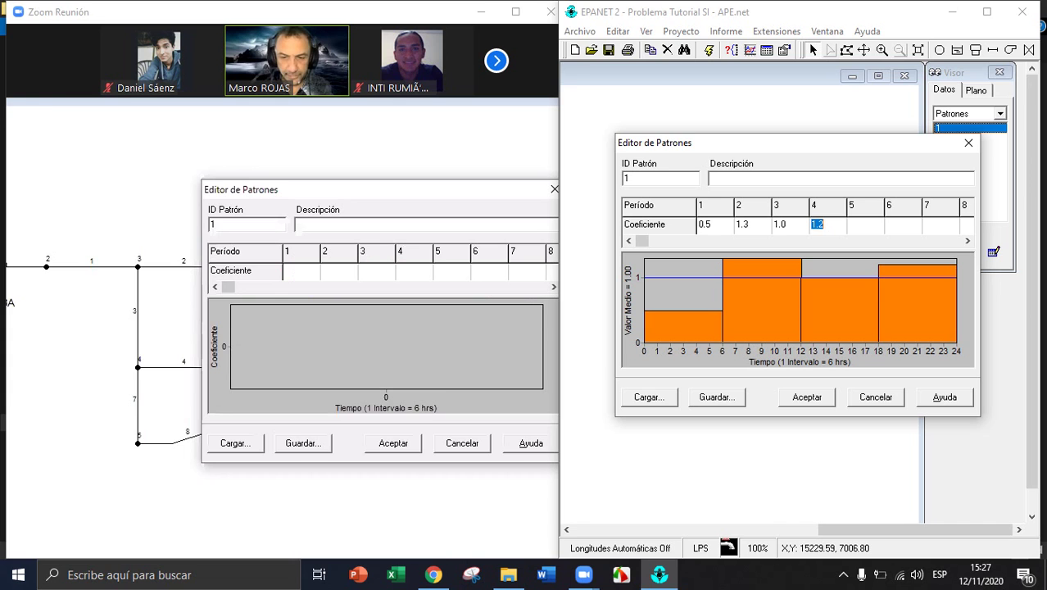
{"action": "type", "text": "0.5"}
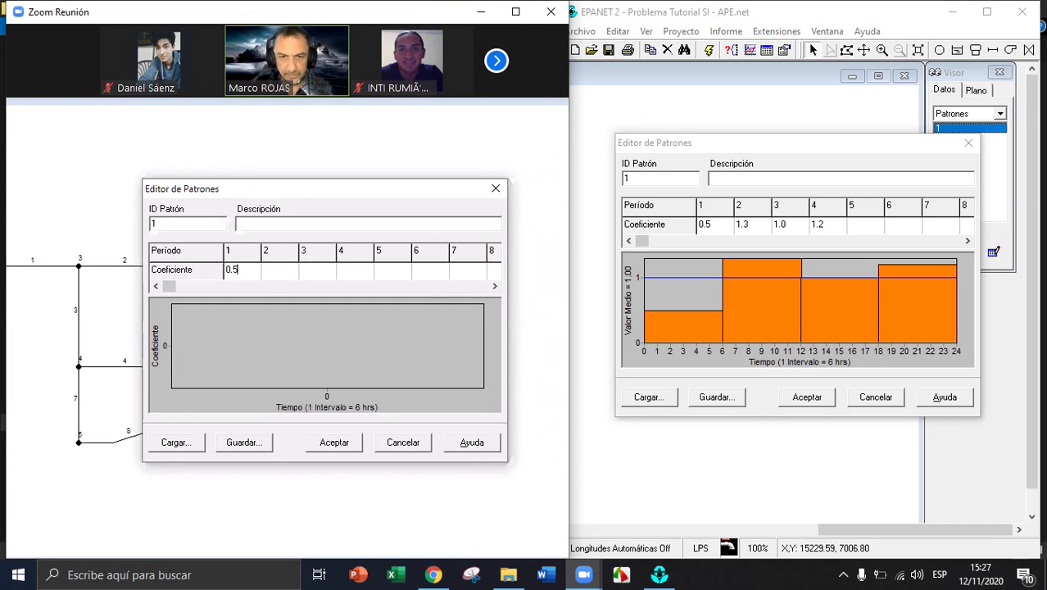
{"action": "key", "text": "Return"}
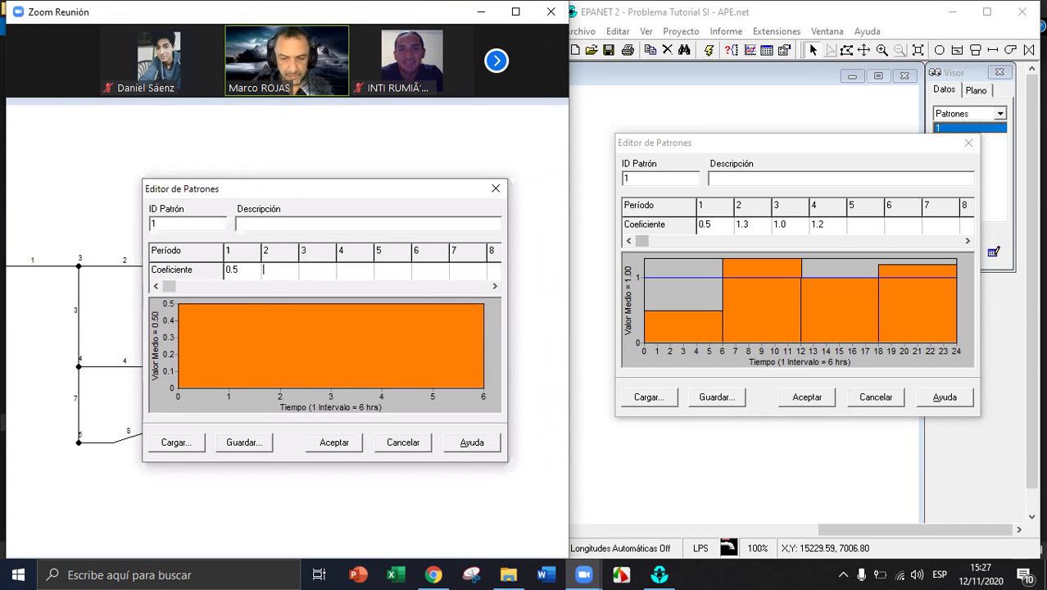
{"action": "type", "text": "1.3"}
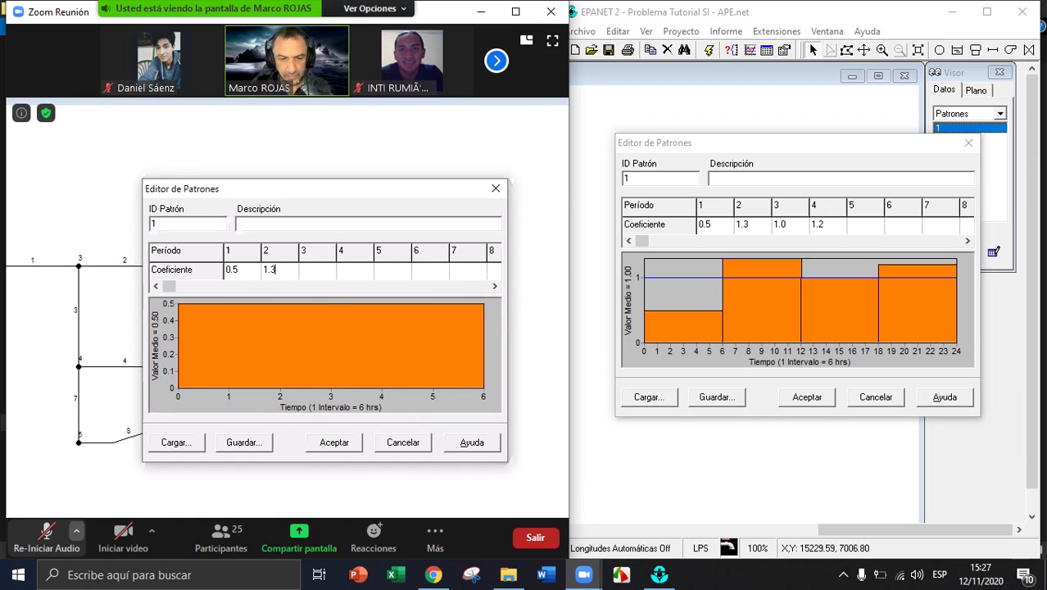
Unmute the microphone in the Zoom meeting to speak and mute it again
{"action": "left_click", "coordinate": [76, 532]}
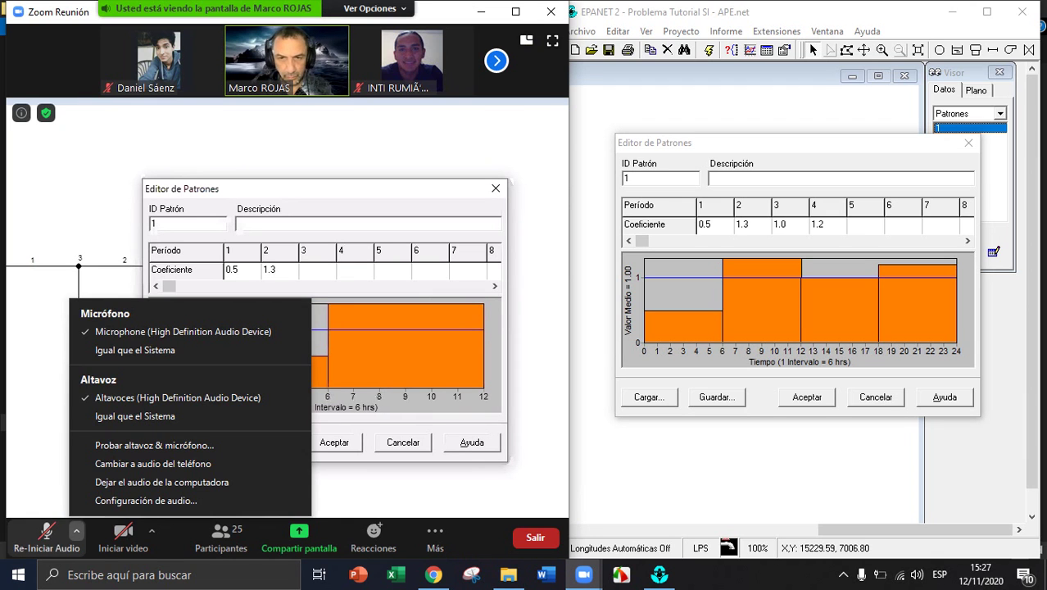
{"action": "left_click", "coordinate": [43, 533]}
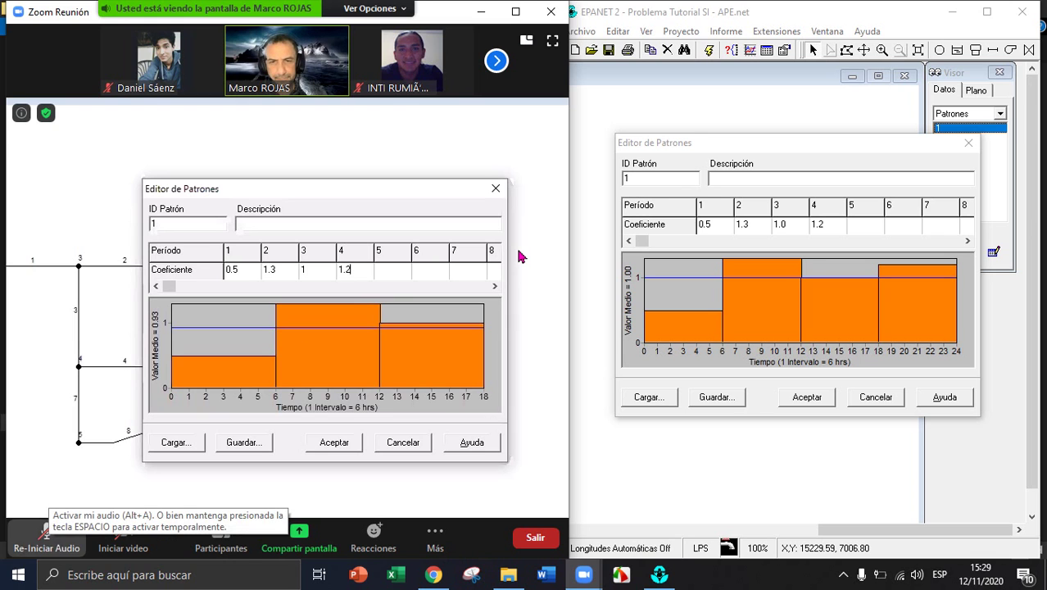
{"action": "left_click", "coordinate": [47, 537]}
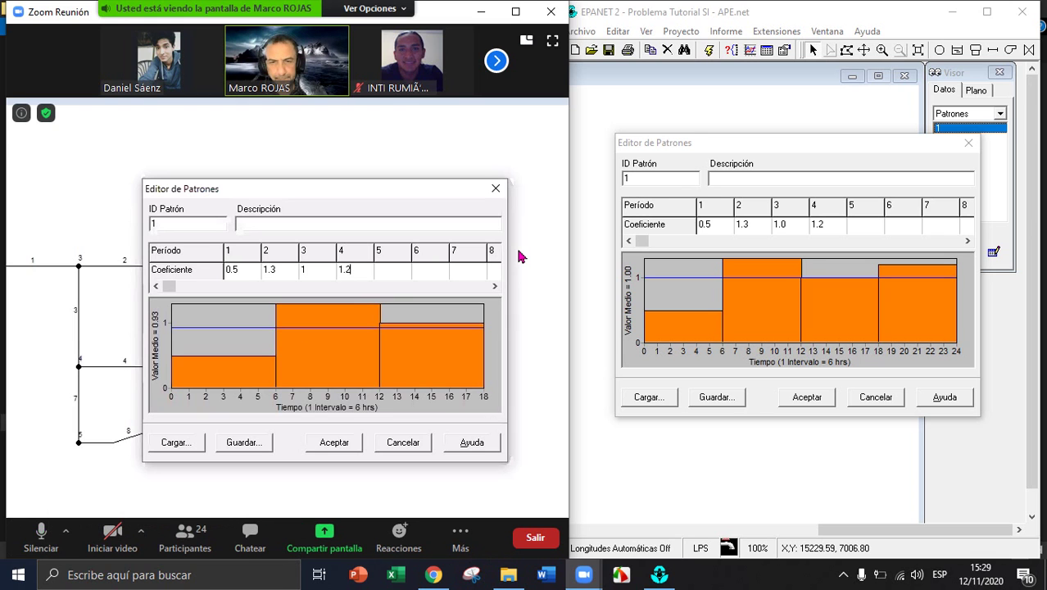
{"action": "left_click", "coordinate": [41, 536]}
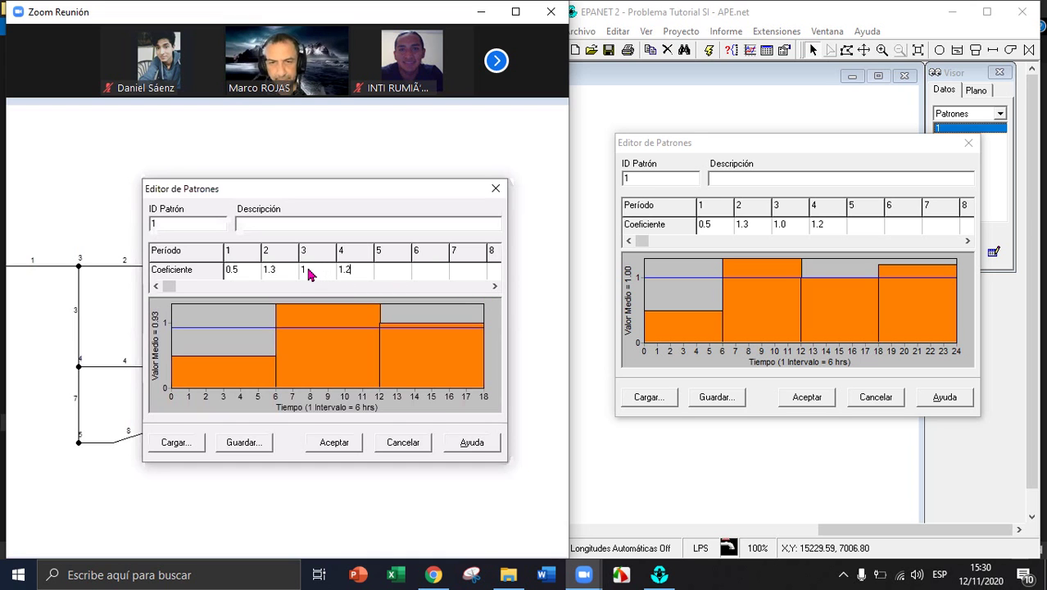
Accept the coefficients of pattern 1 and close its editor in EPANET
{"action": "key", "text": "Return"}
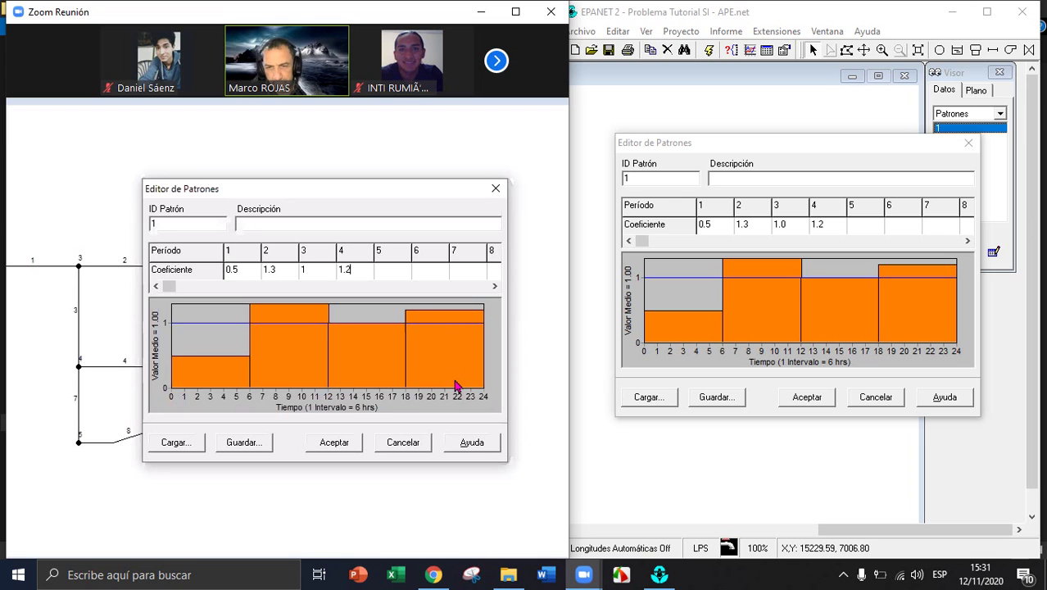
{"action": "left_click", "coordinate": [344, 270]}
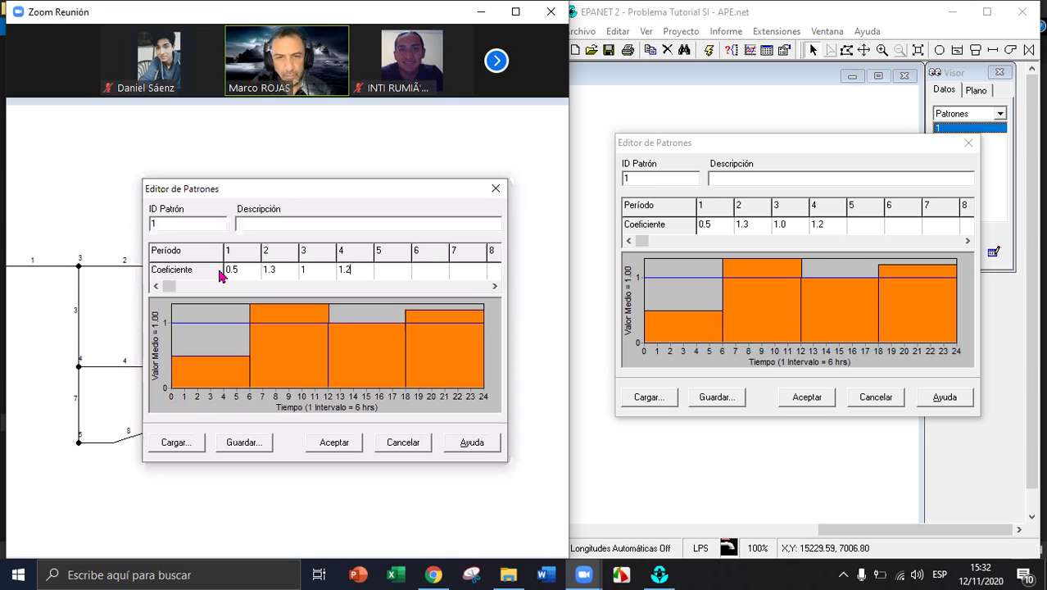
{"action": "left_click", "coordinate": [329, 444]}
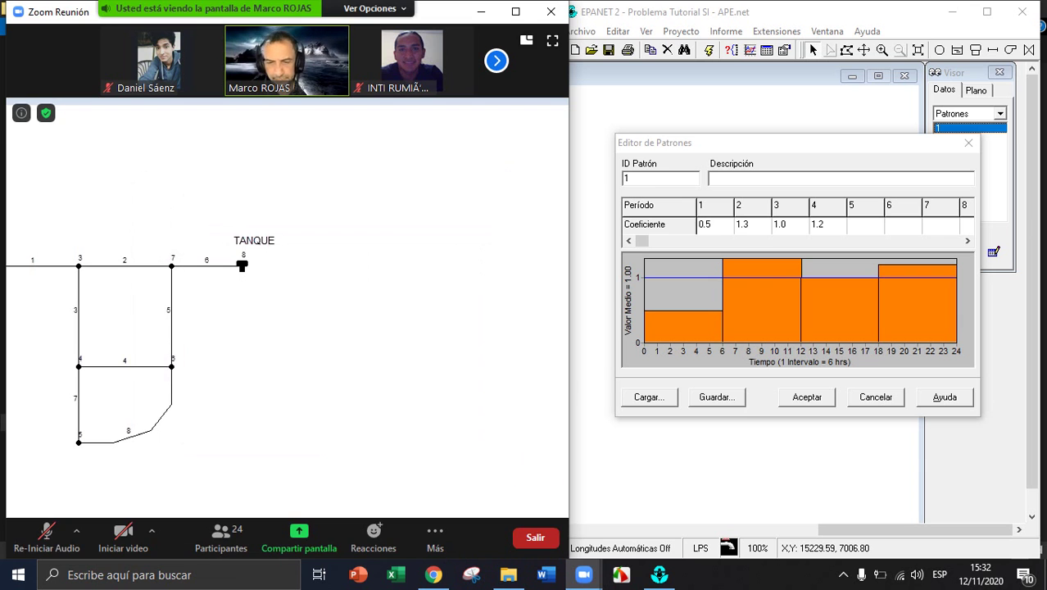
{"action": "left_click", "coordinate": [807, 397]}
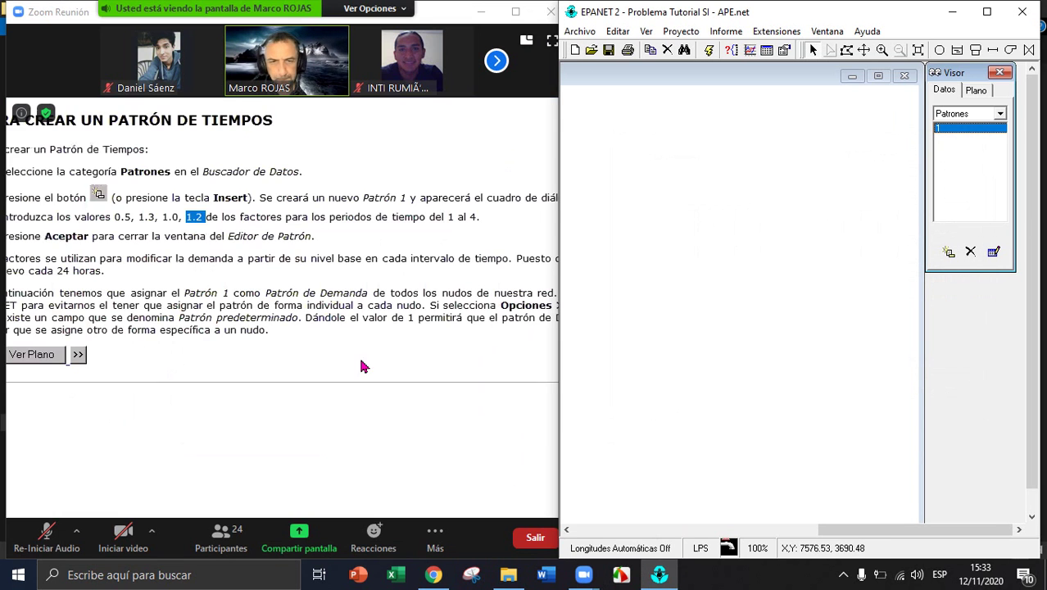
Widen the Zoom window across the screen to read the tutorial's notes on assigning Patrón 1 as the default demand pattern
{"action": "left_click", "coordinate": [166, 285]}
{"action": "left_click_drag", "start_coordinate": [192, 319], "coordinate": [164, 311]}
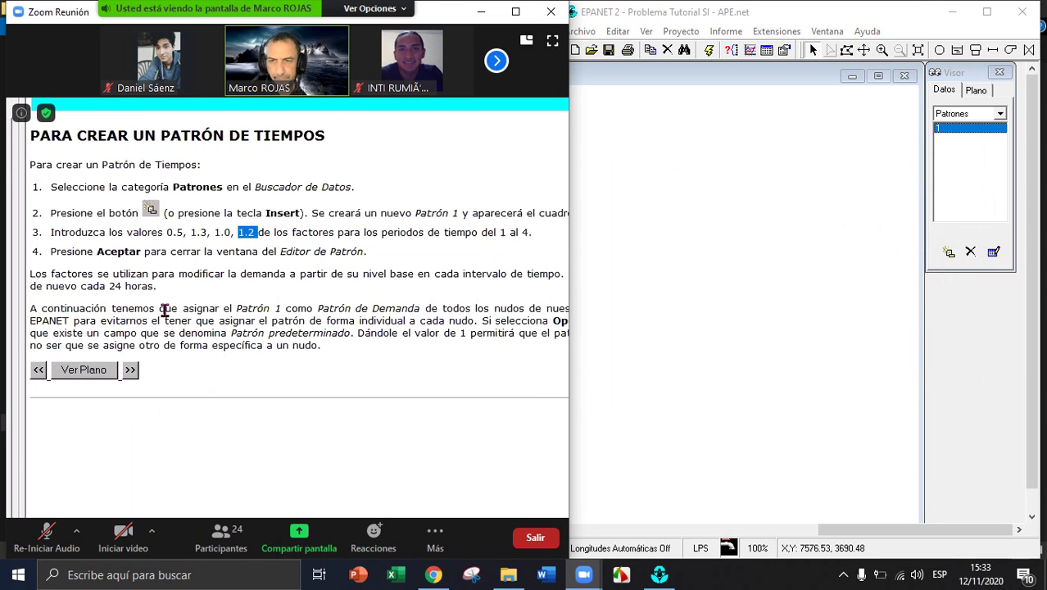
{"action": "left_click_drag", "start_coordinate": [165, 310], "coordinate": [49, 309]}
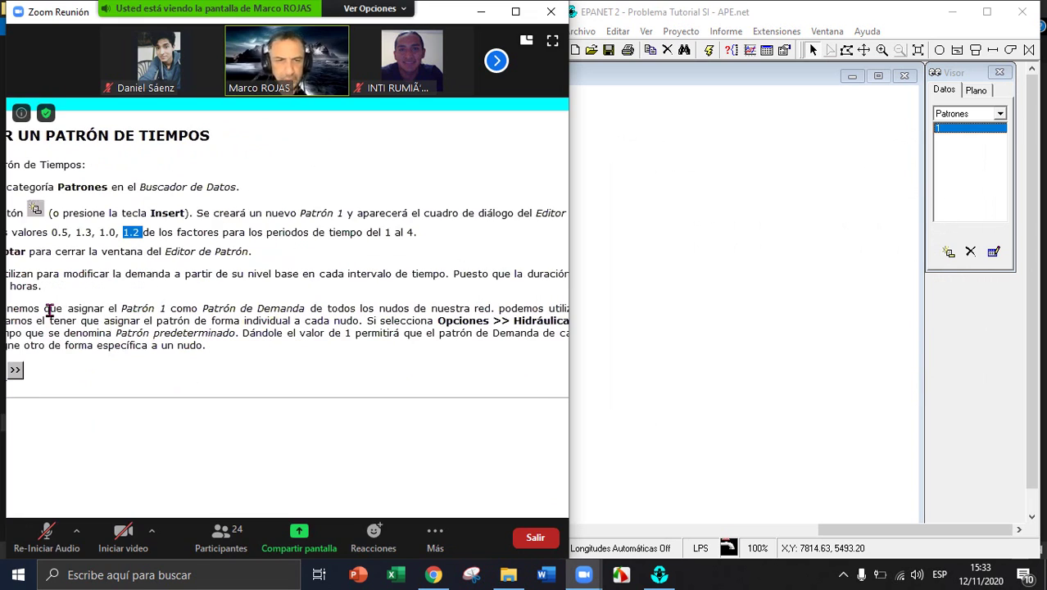
{"action": "left_click_drag", "start_coordinate": [571, 303], "coordinate": [1038, 303]}
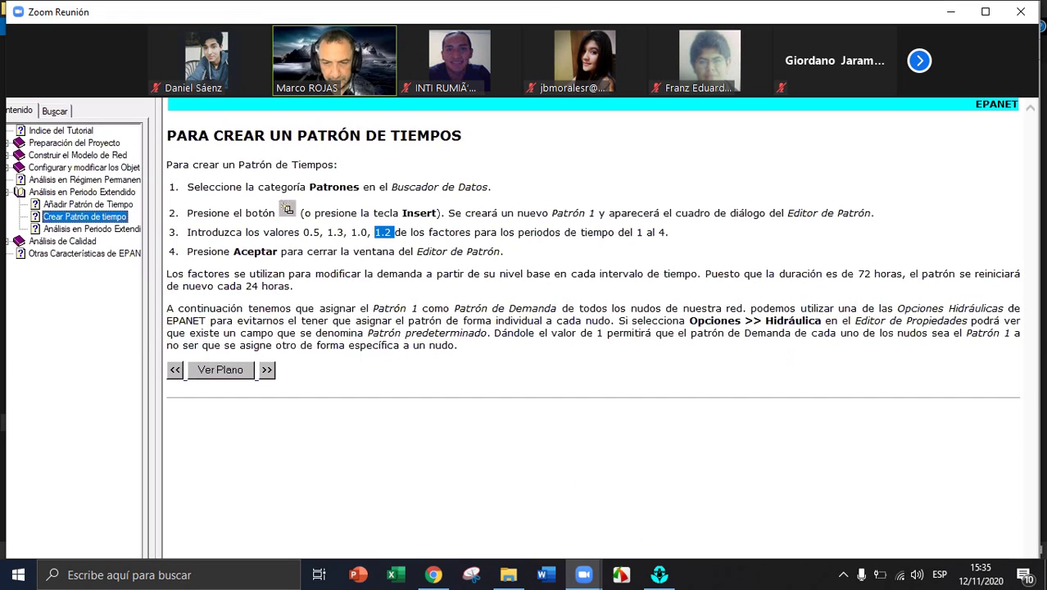
Follow the presenter's switch to the shared network map and the data category list of the Visor
{"action": "mouse_move", "coordinate": [584, 575]}
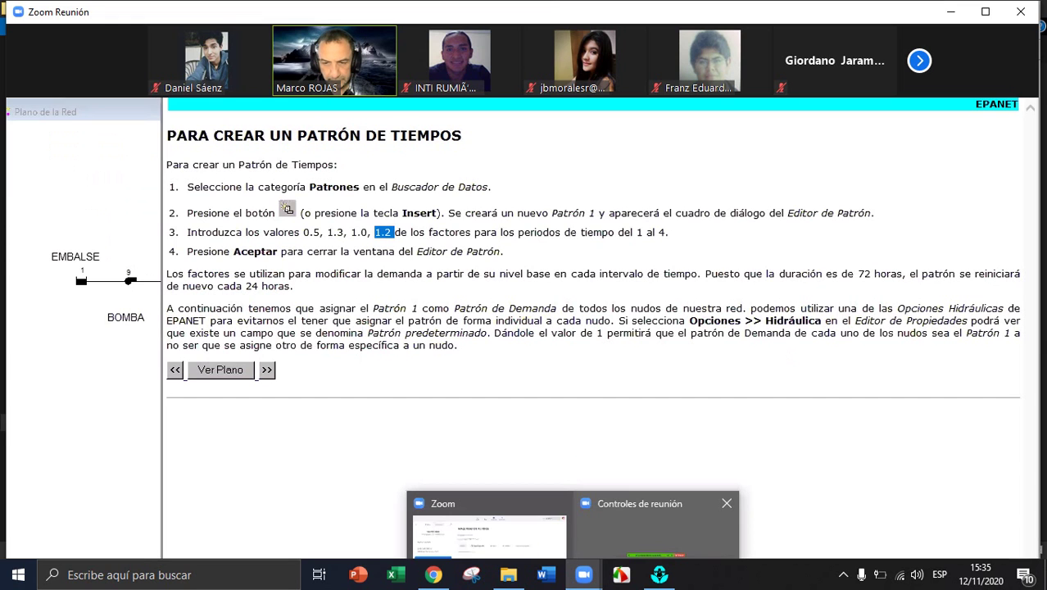
{"action": "mouse_move", "coordinate": [660, 575]}
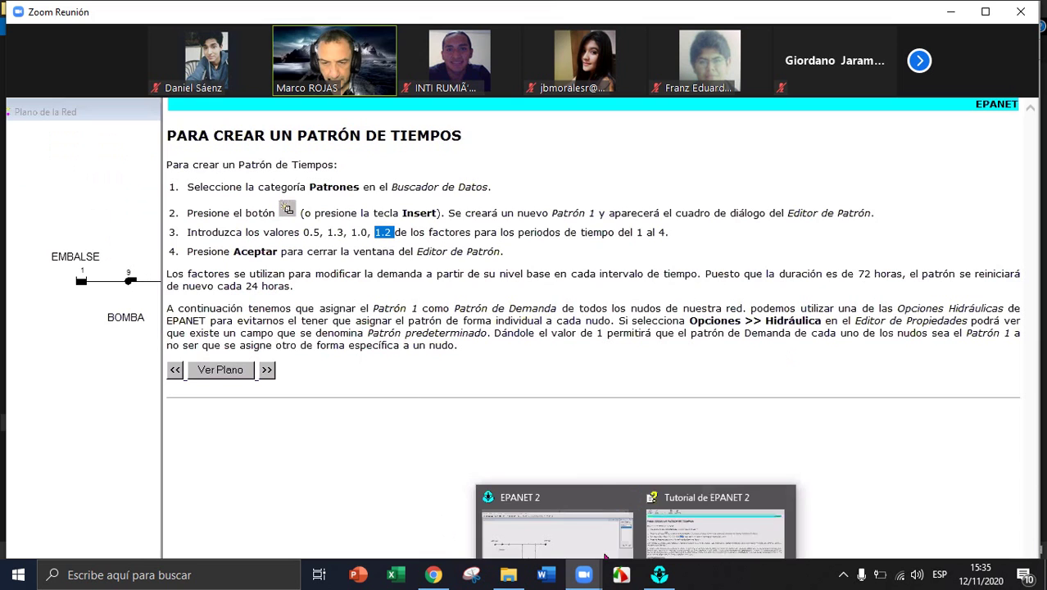
{"action": "left_click", "coordinate": [604, 557]}
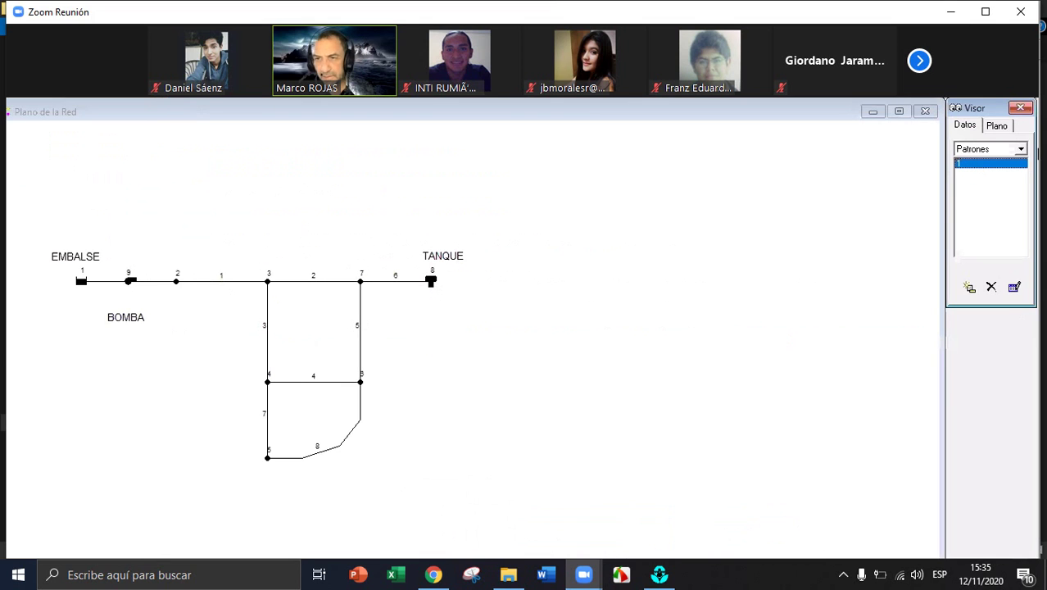
{"action": "left_click", "coordinate": [1022, 150]}
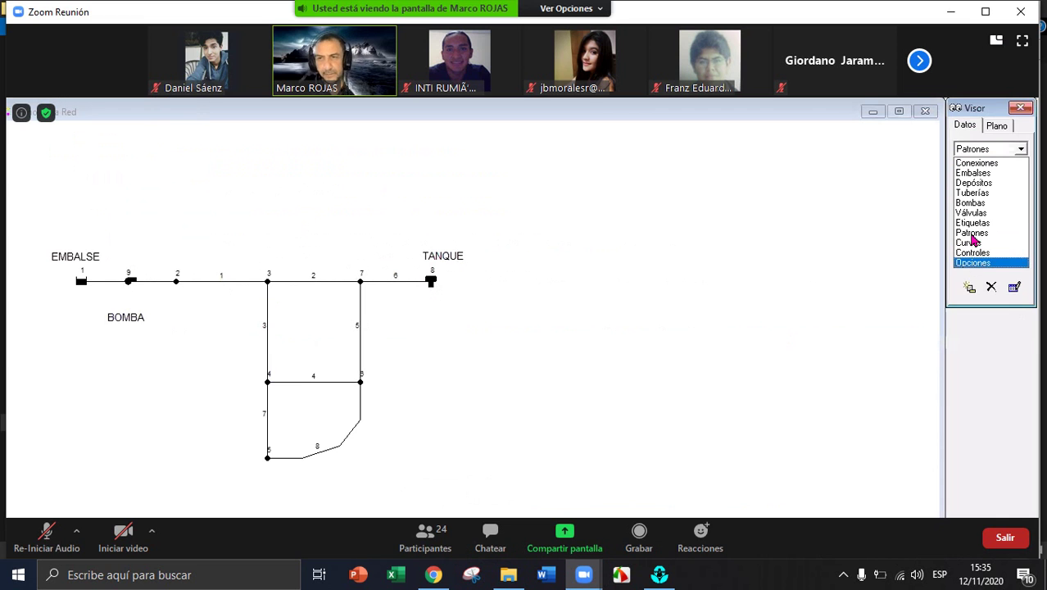
Narrow the Zoom window to sit beside EPANET with the presenter's Visor in view
{"action": "left_click_drag", "start_coordinate": [1040, 328], "coordinate": [515, 328]}
{"action": "left_click_drag", "start_coordinate": [475, 287], "coordinate": [62, 336]}
{"action": "left_click_drag", "start_coordinate": [361, 328], "coordinate": [250, 292]}
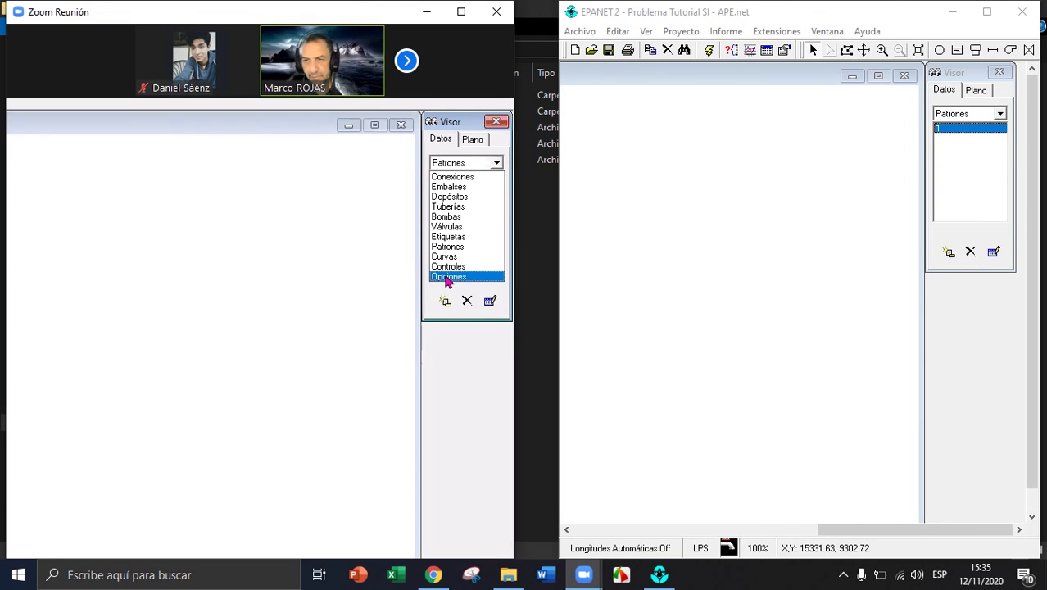
Open the Hidráulica settings from the Opciones data category in EPANET
{"action": "left_click", "coordinate": [1000, 114]}
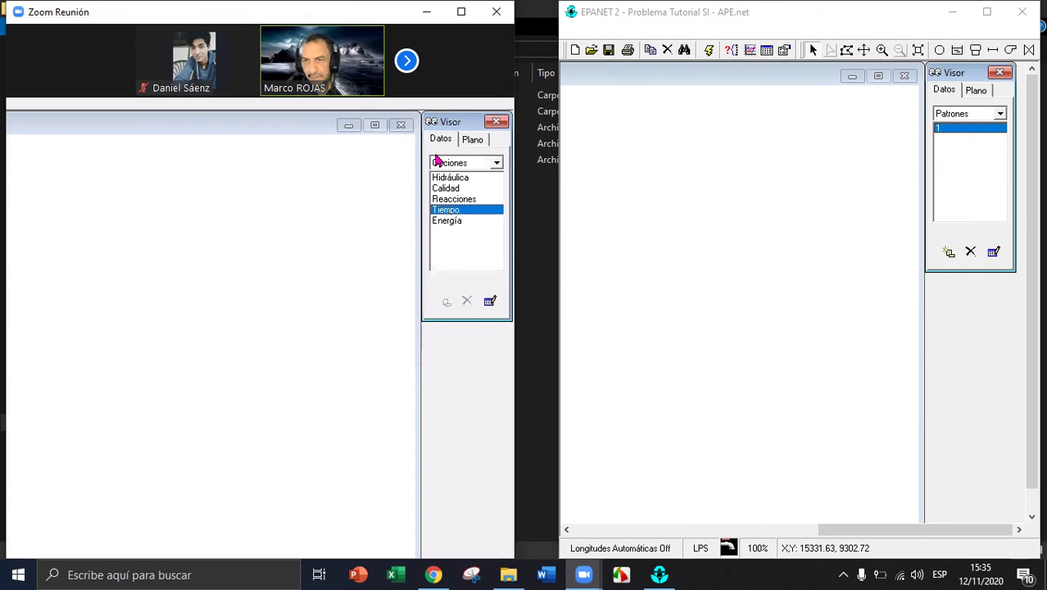
{"action": "left_click", "coordinate": [959, 227]}
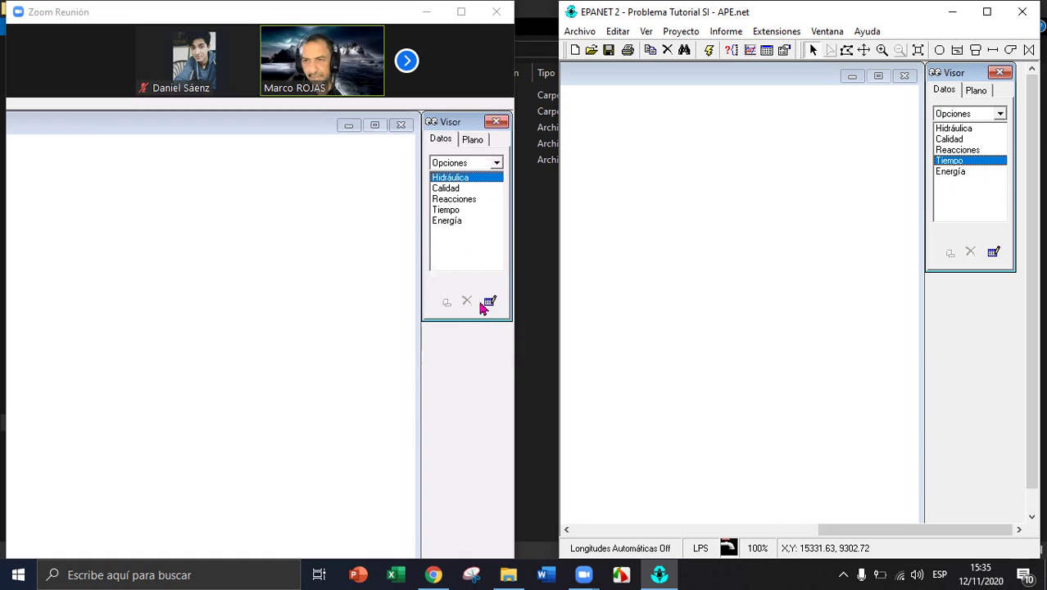
{"action": "left_click", "coordinate": [955, 128]}
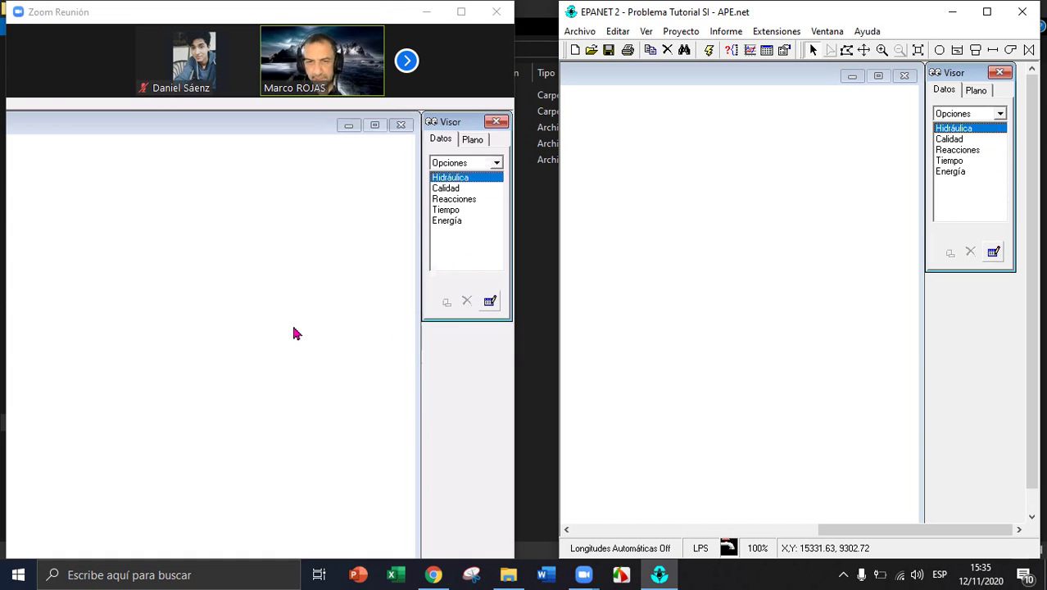
{"action": "left_click", "coordinate": [994, 252]}
{"action": "left_click_drag", "start_coordinate": [287, 266], "coordinate": [418, 275]}
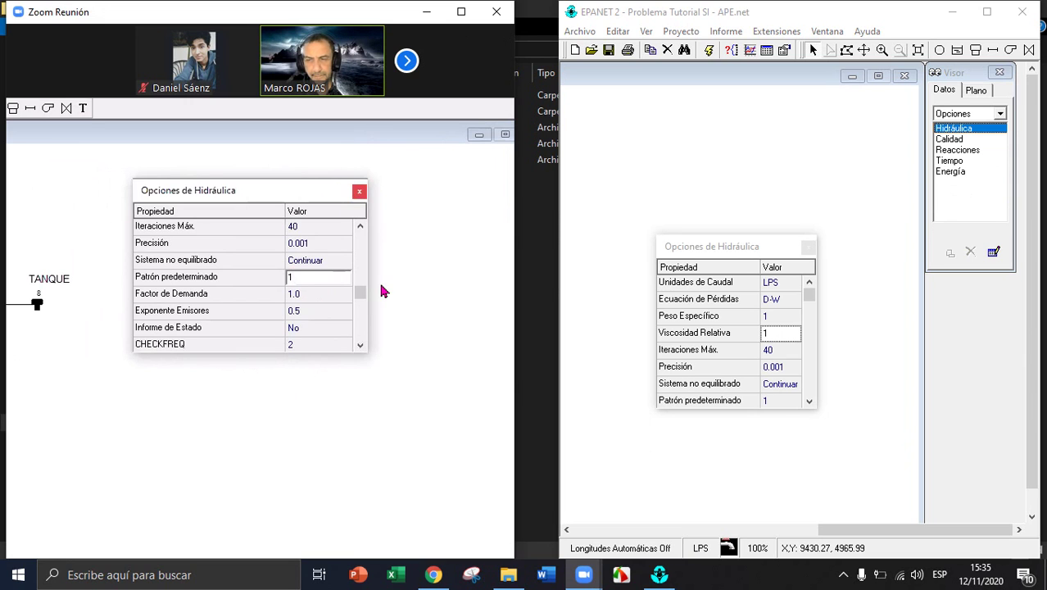
Check the default demand pattern (Patrón predeterminado) in EPANET's hydraulic options
{"action": "left_click_drag", "start_coordinate": [810, 295], "coordinate": [809, 323]}
{"action": "left_click", "coordinate": [780, 350]}
Widen the Zoom window to follow the presenter's review of pattern 1 in the Editor de Patrones and the simulation run
{"action": "left_click_drag", "start_coordinate": [515, 323], "coordinate": [966, 323]}
{"action": "left_click", "coordinate": [890, 266]}
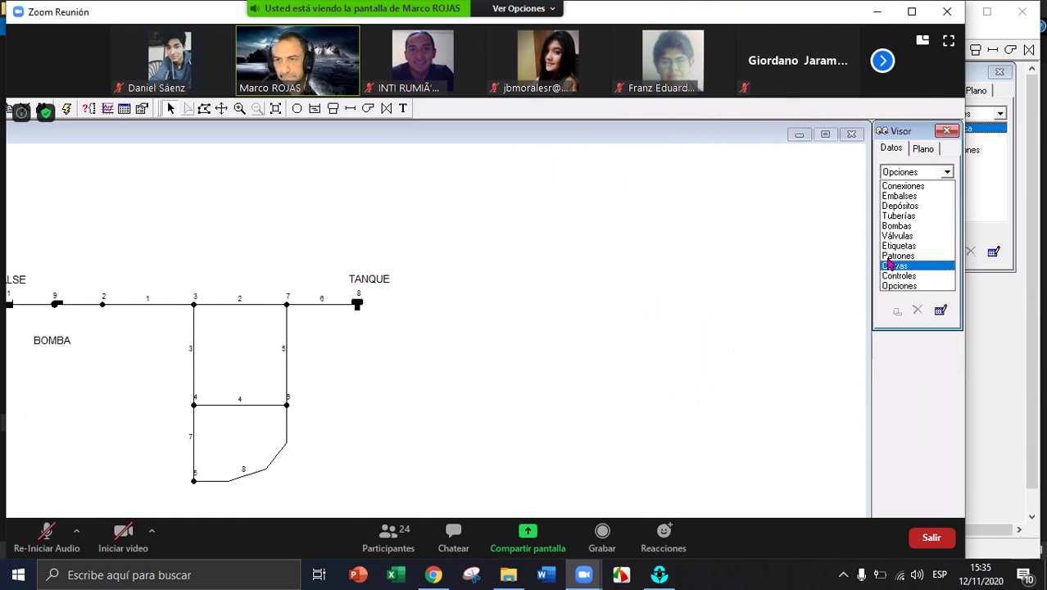
{"action": "left_click", "coordinate": [889, 257]}
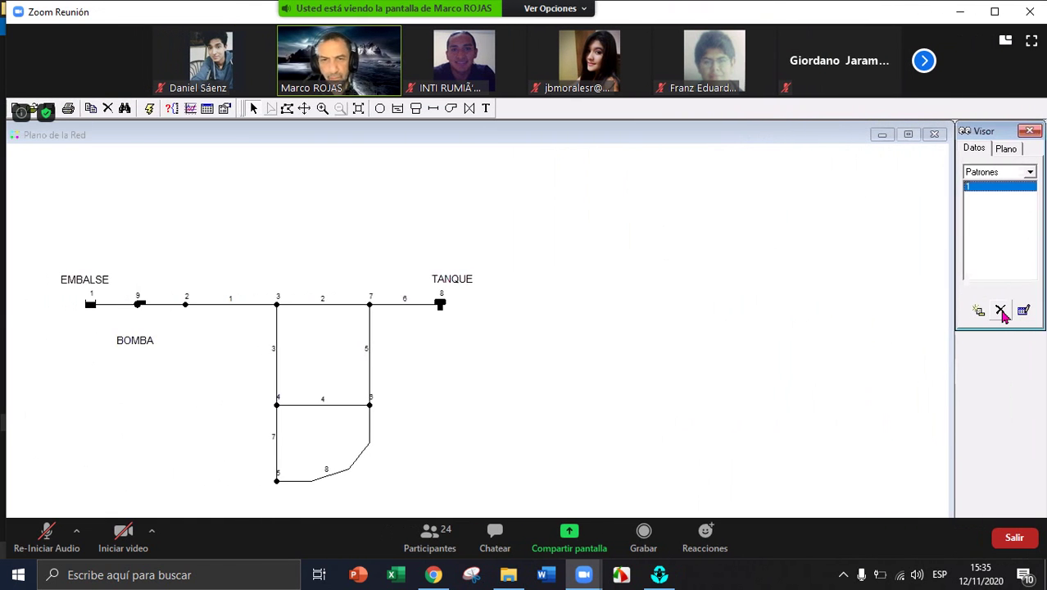
{"action": "left_click", "coordinate": [1024, 311]}
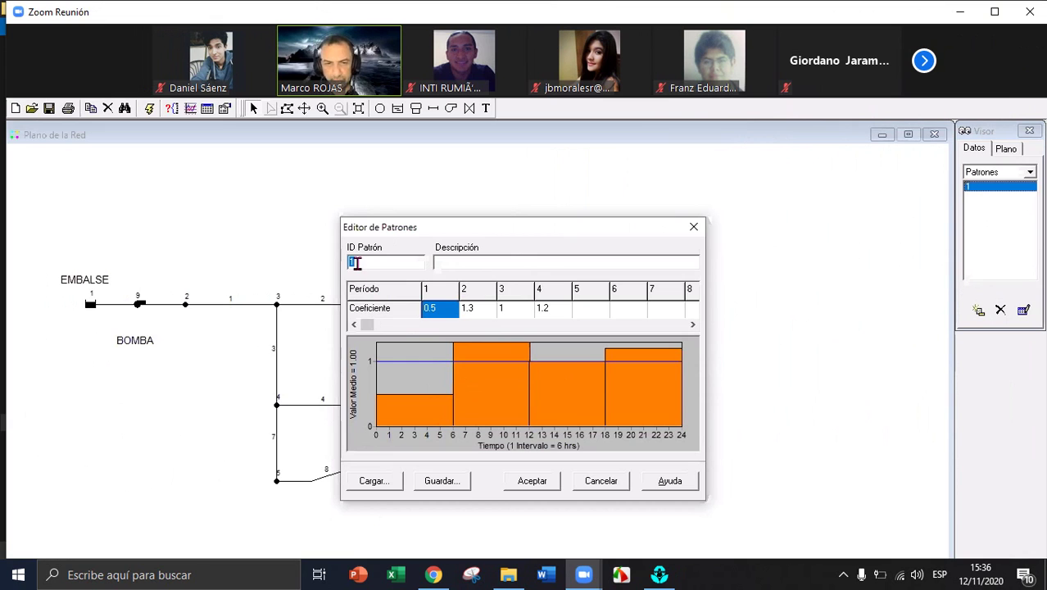
{"action": "left_click_drag", "start_coordinate": [348, 262], "coordinate": [351, 262]}
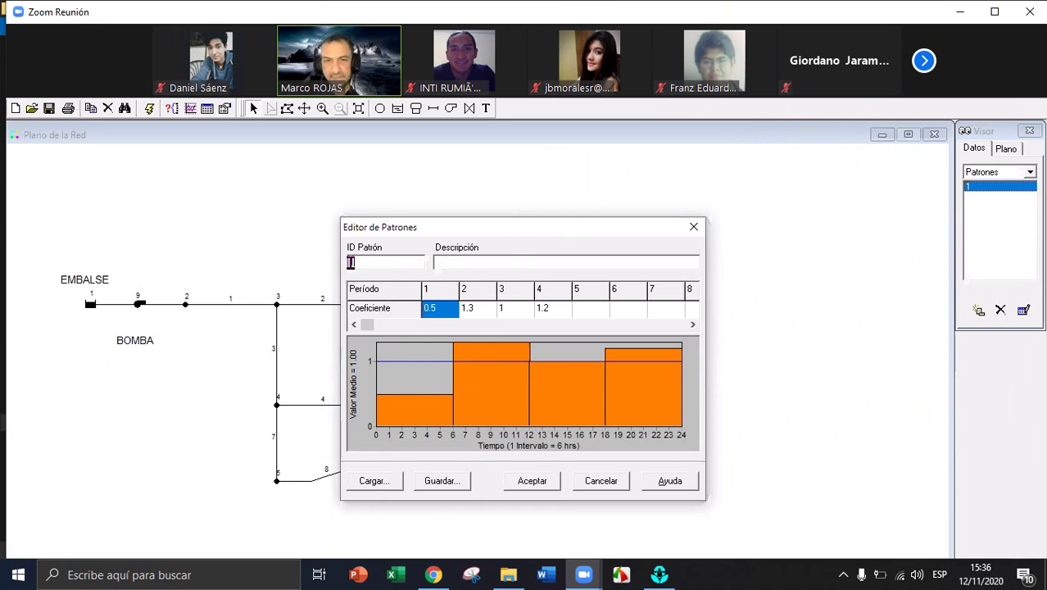
{"action": "double_click", "coordinate": [350, 262]}
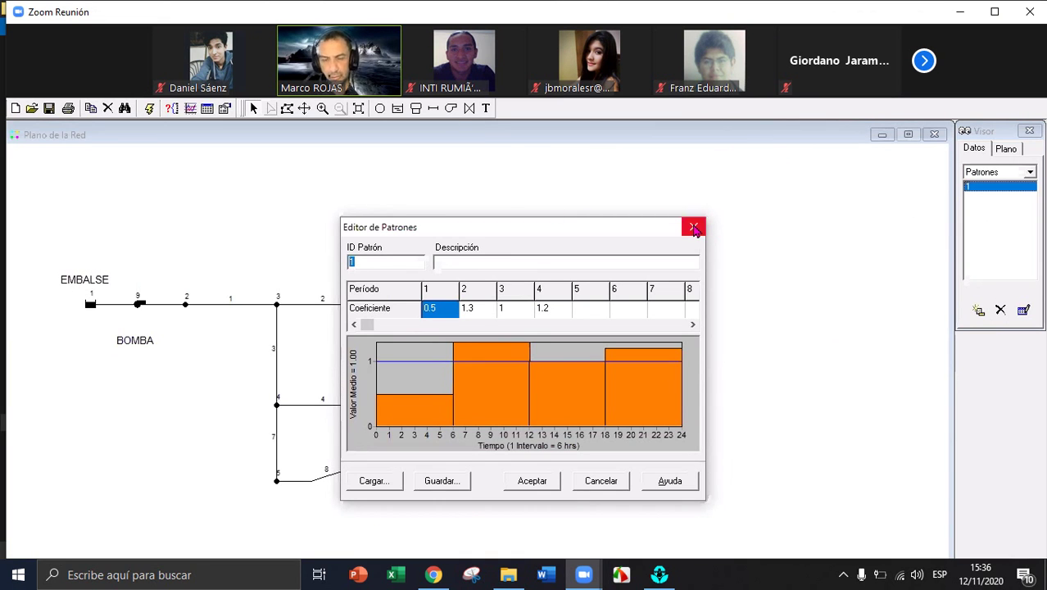
{"action": "left_click", "coordinate": [694, 229]}
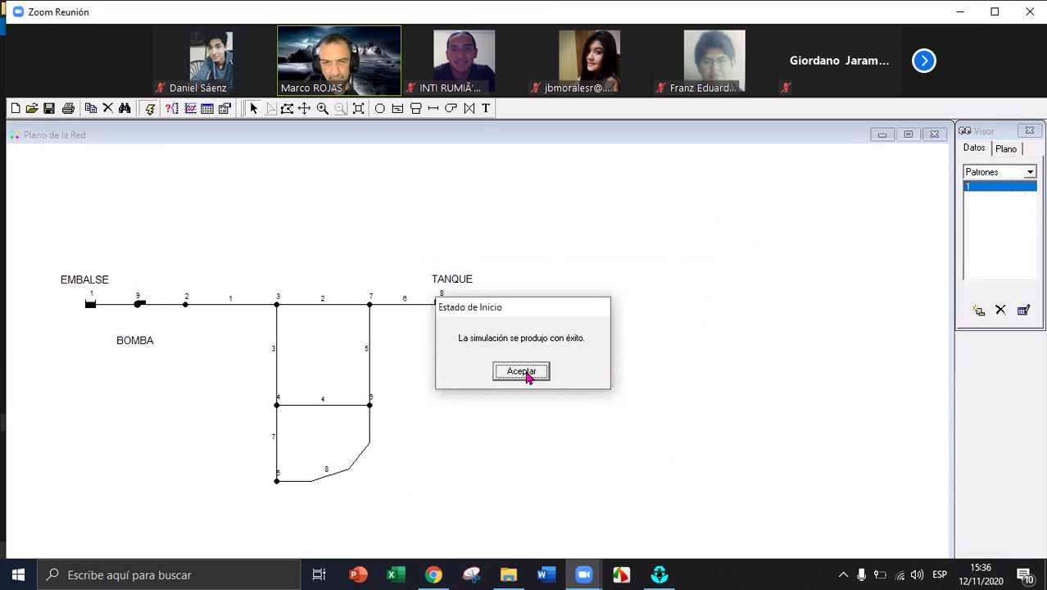
{"action": "left_click", "coordinate": [522, 371]}
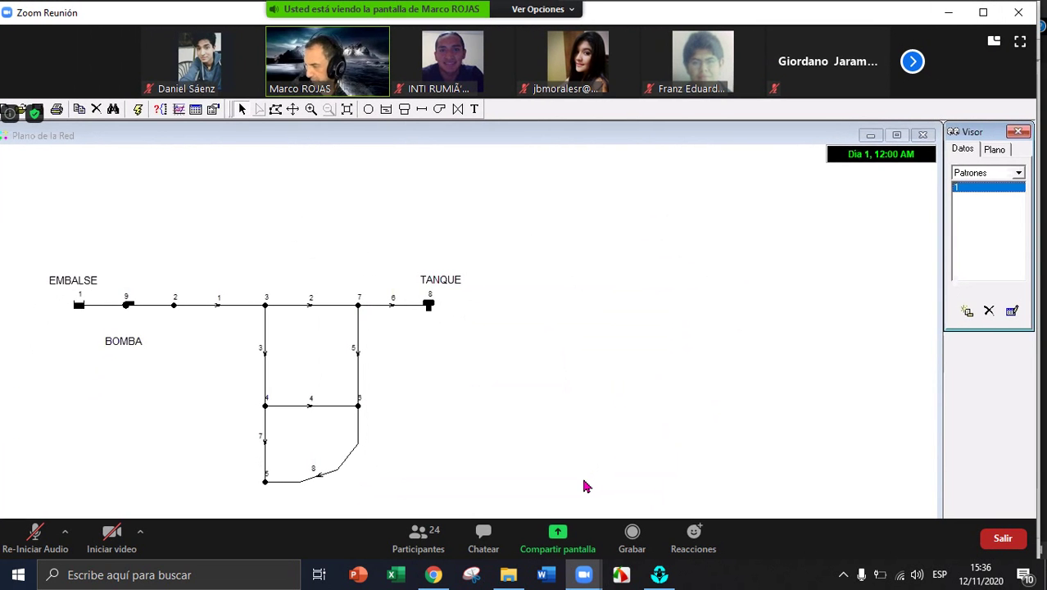
Narrow the Zoom window beside EPANET, then close the hydraulic options and run the simulation of the APE network
{"action": "left_click_drag", "start_coordinate": [1038, 328], "coordinate": [548, 328]}
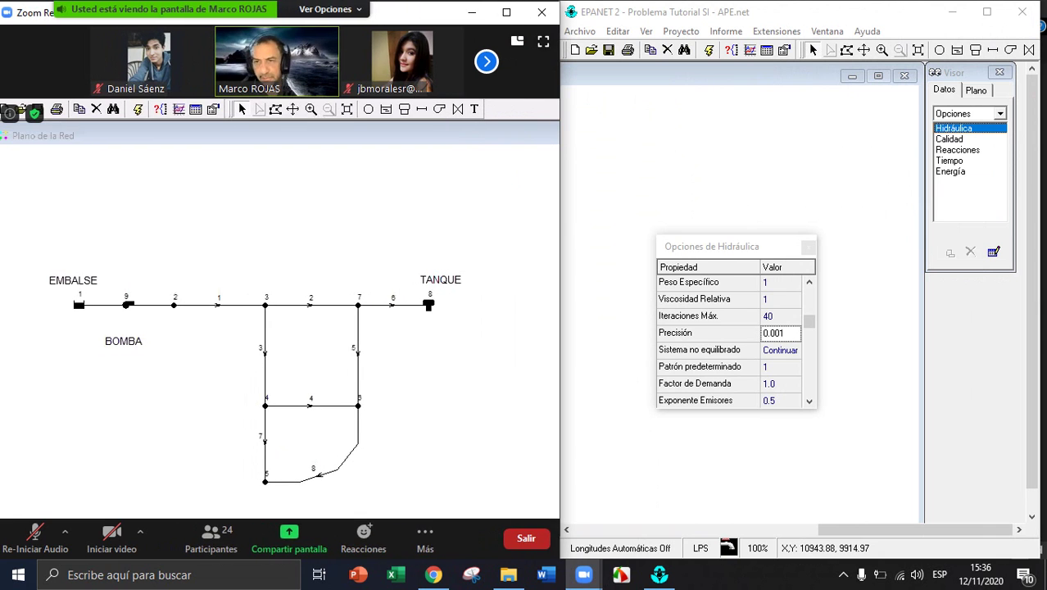
{"action": "left_click", "coordinate": [809, 246]}
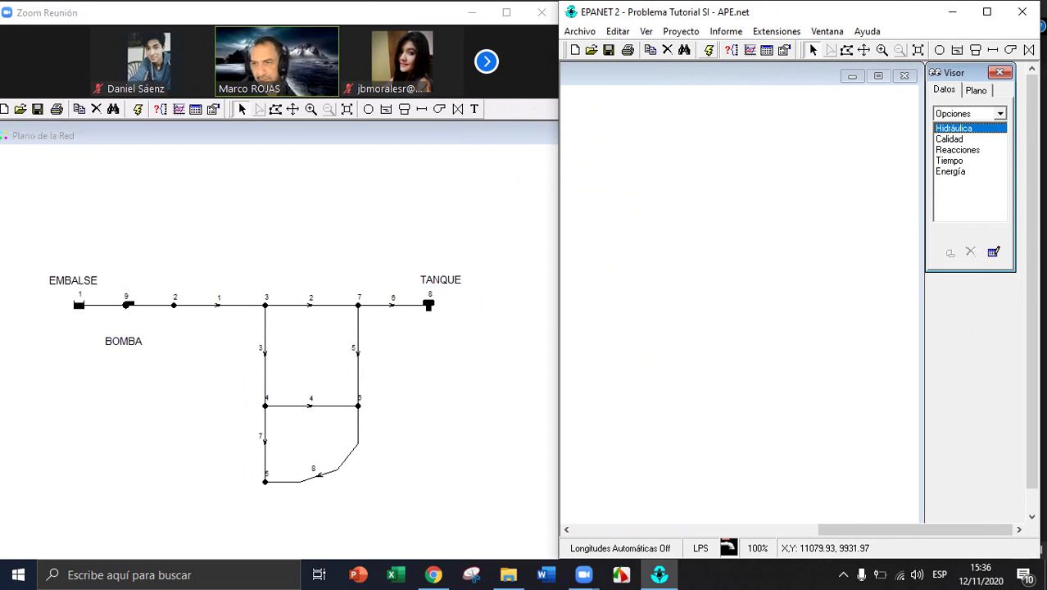
{"action": "left_click", "coordinate": [709, 50]}
{"action": "left_click_drag", "start_coordinate": [459, 369], "coordinate": [251, 356]}
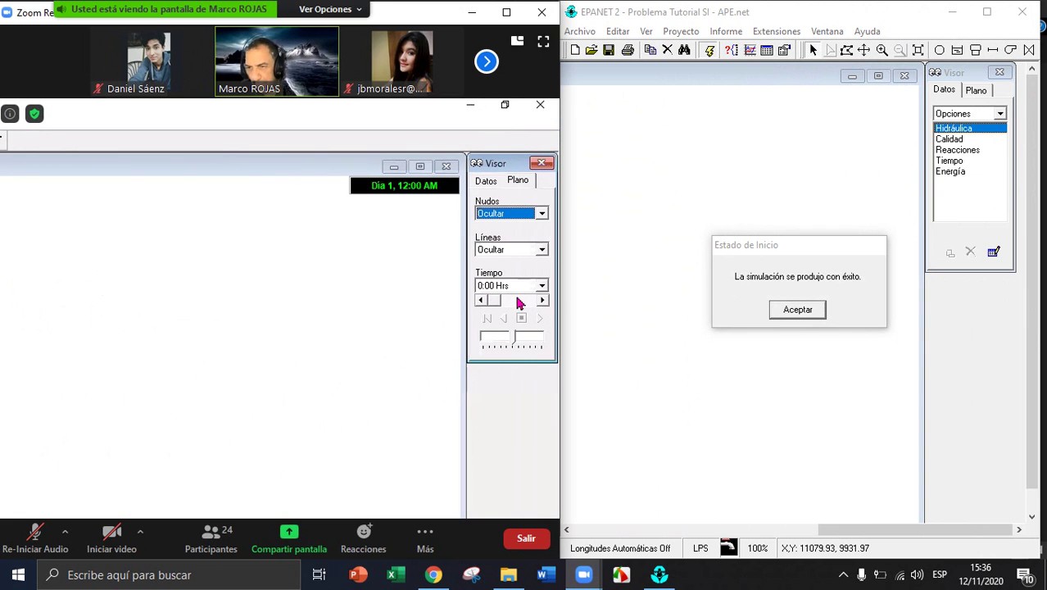
{"action": "left_click", "coordinate": [797, 310]}
Browse the simulation hours available in the Visor's map settings and keep the time at 0:00 Hrs
{"action": "left_click", "coordinate": [976, 90]}
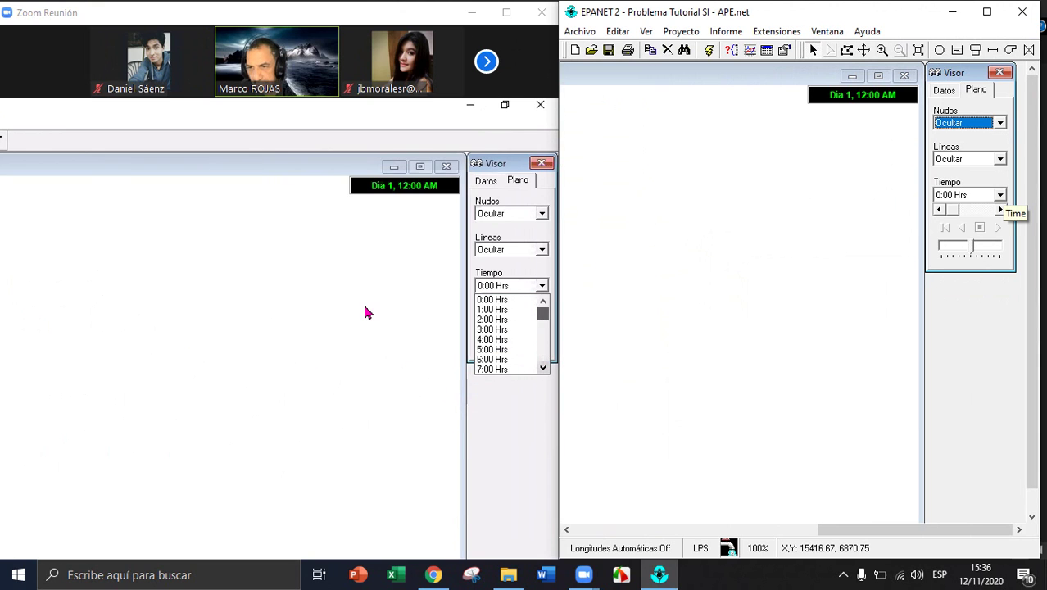
{"action": "left_click", "coordinate": [1001, 195]}
{"action": "scroll", "coordinate": [965, 218], "scroll_direction": "down", "scroll_amount": 14}
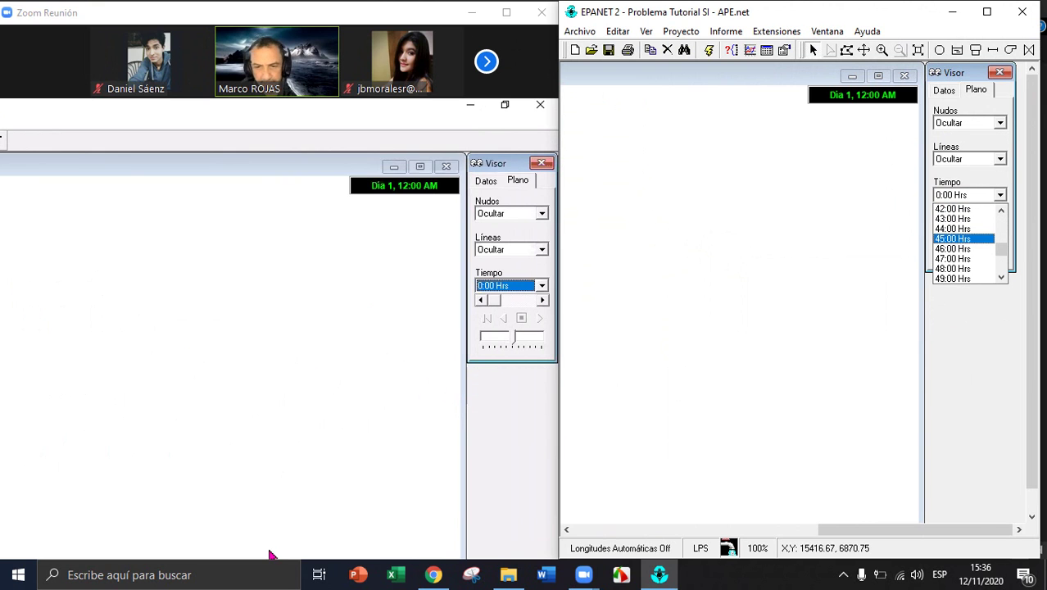
{"action": "scroll", "coordinate": [967, 242], "scroll_direction": "up", "scroll_amount": 7}
{"action": "scroll", "coordinate": [967, 242], "scroll_direction": "up", "scroll_amount": 6}
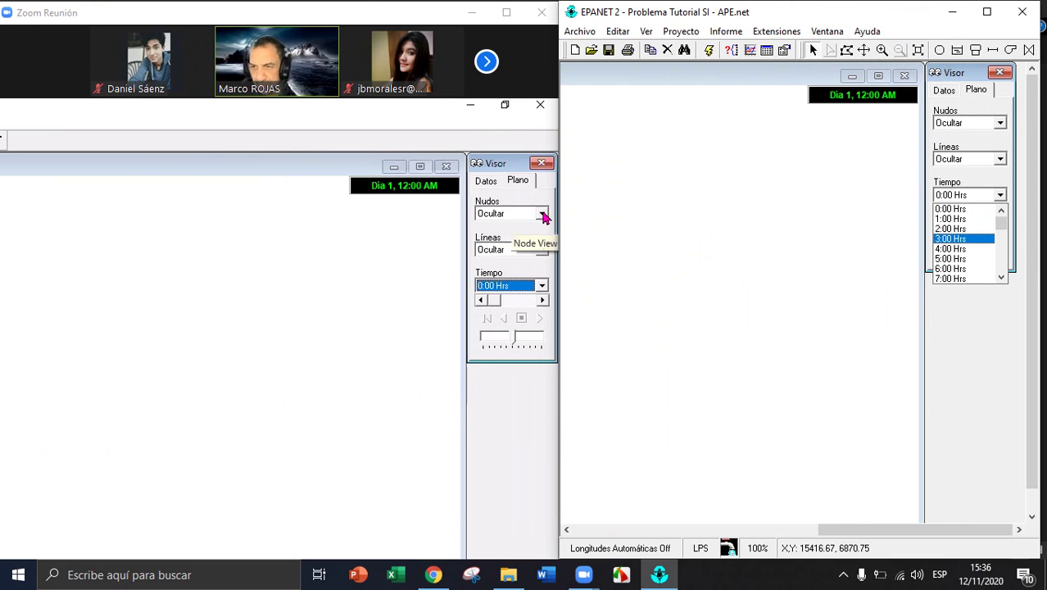
{"action": "left_click", "coordinate": [953, 209]}
Set the map's node display (Nudos) to Demanda Base
{"action": "left_click", "coordinate": [1001, 123]}
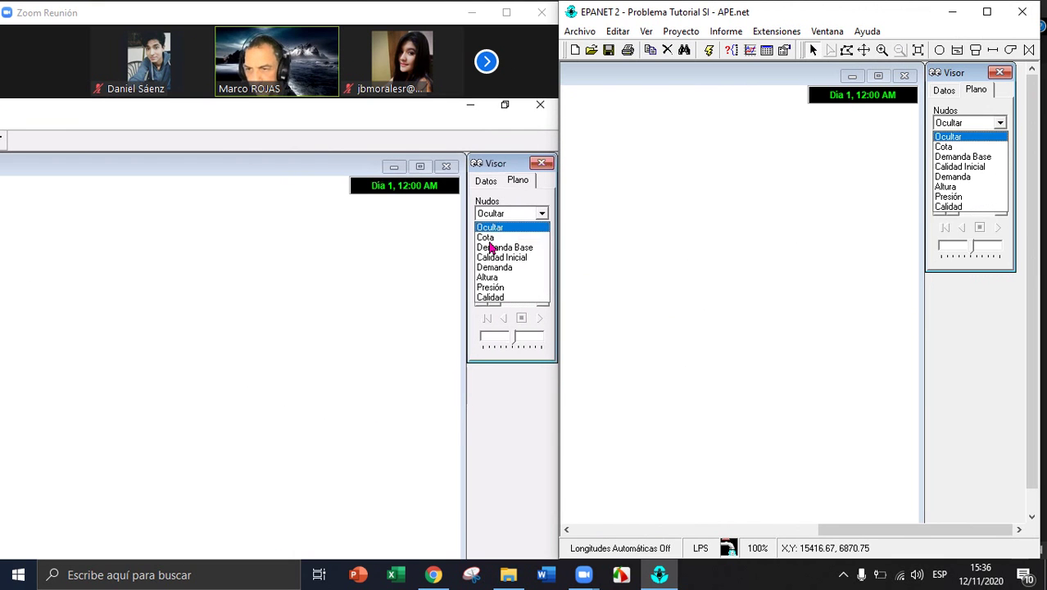
{"action": "key", "text": "Down"}
{"action": "key", "text": "Down"}
{"action": "key", "text": "Down"}
{"action": "key", "text": "Down"}
{"action": "key", "text": "Down"}
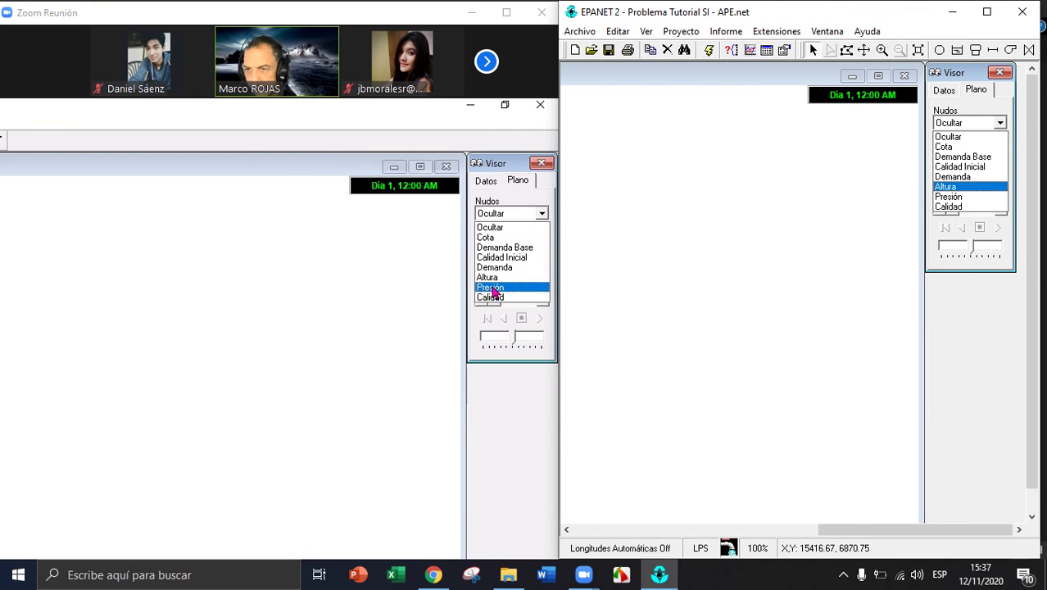
{"action": "key", "text": "Down"}
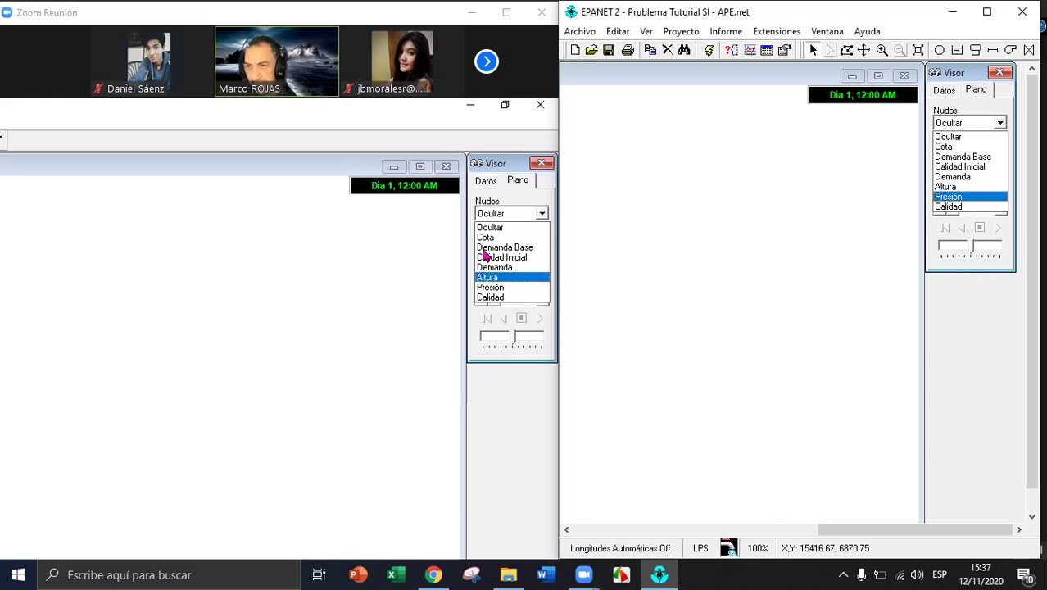
{"action": "left_click", "coordinate": [989, 156]}
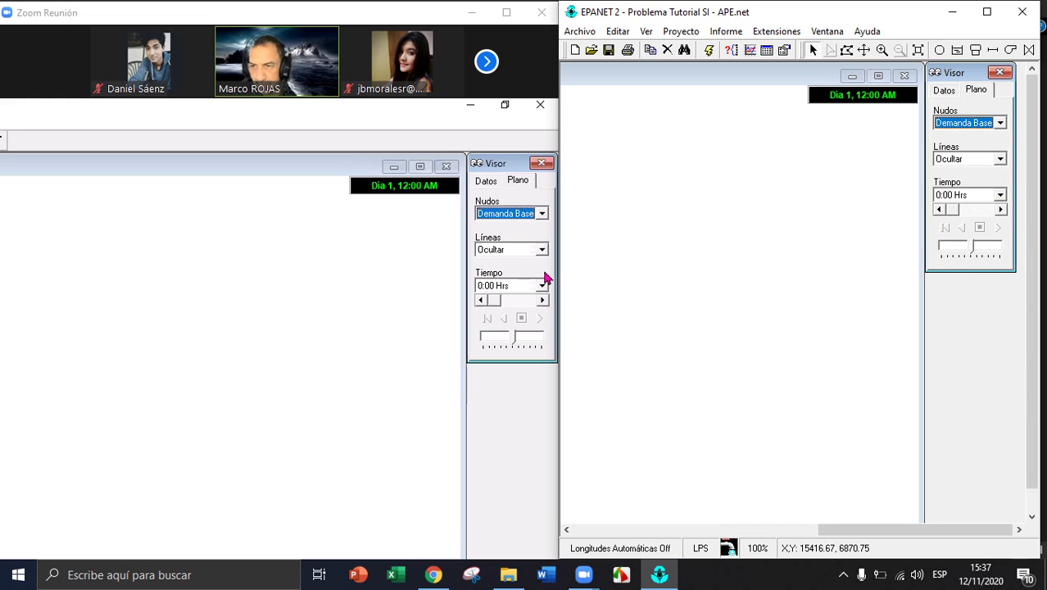
Set the map's link display (Líneas) to Caudal
{"action": "left_click", "coordinate": [1001, 159]}
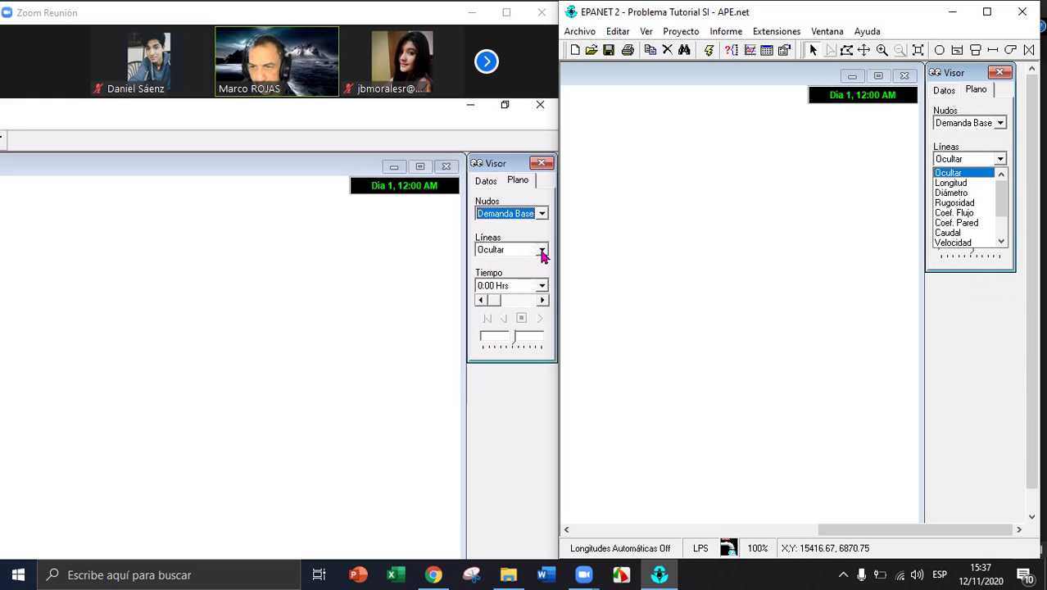
{"action": "scroll", "coordinate": [972, 213], "scroll_direction": "down", "scroll_amount": 2}
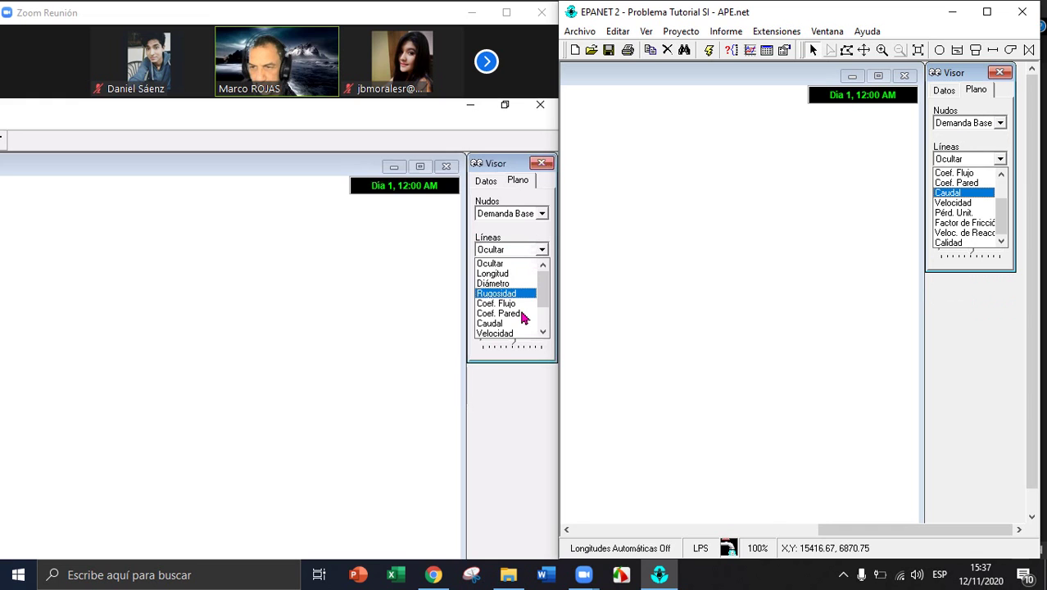
{"action": "left_click", "coordinate": [951, 193]}
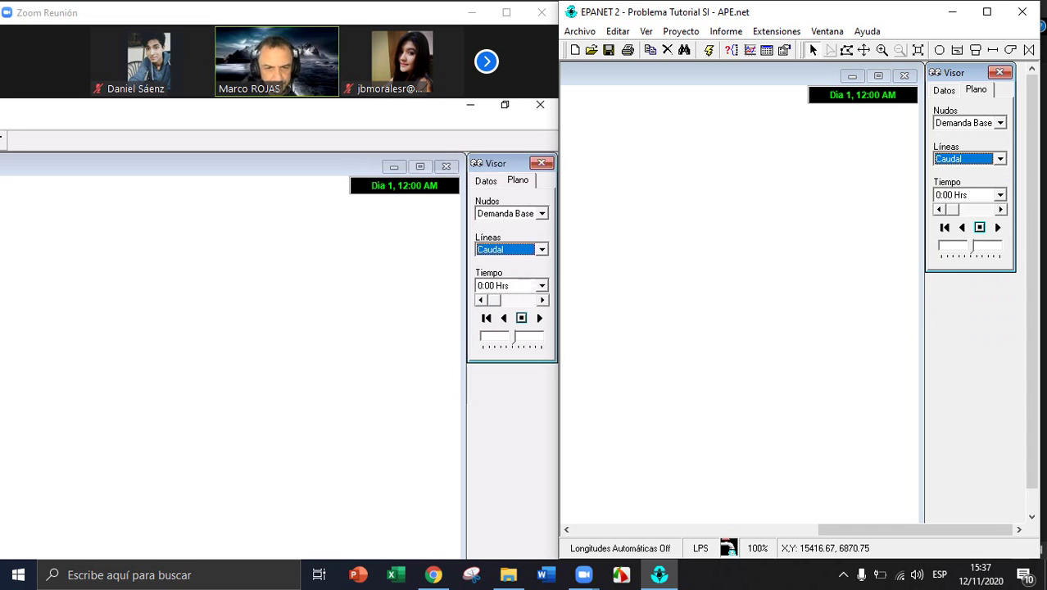
Compare the presenter's animated flow map with the demand and flow labels on EPANET's own network map
{"action": "left_click_drag", "start_coordinate": [223, 342], "coordinate": [554, 256]}
{"action": "left_click_drag", "start_coordinate": [490, 239], "coordinate": [553, 242]}
{"action": "left_click", "coordinate": [578, 248]}
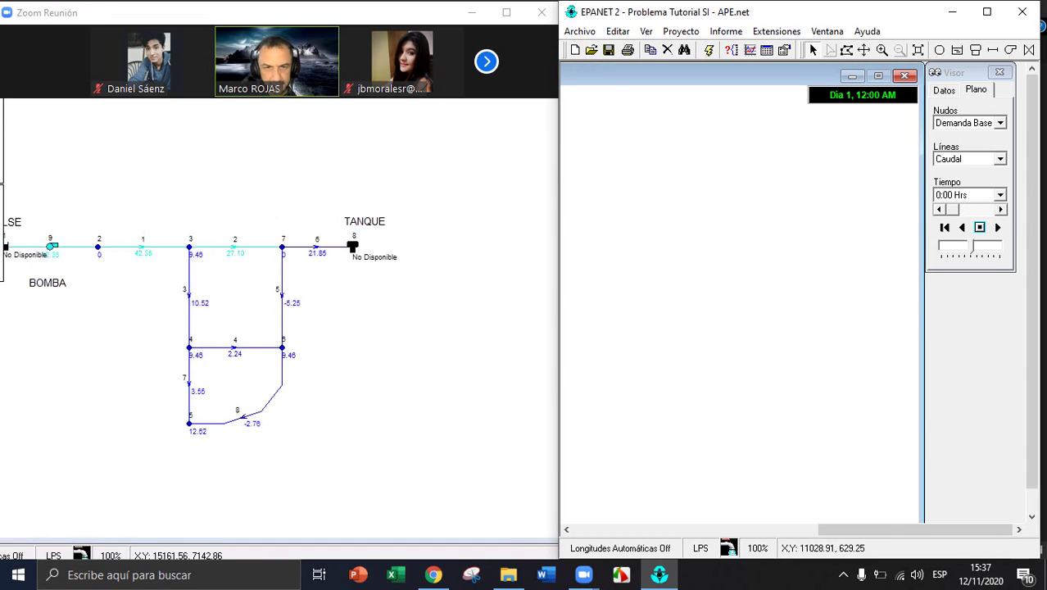
{"action": "left_click_drag", "start_coordinate": [895, 530], "coordinate": [729, 529]}
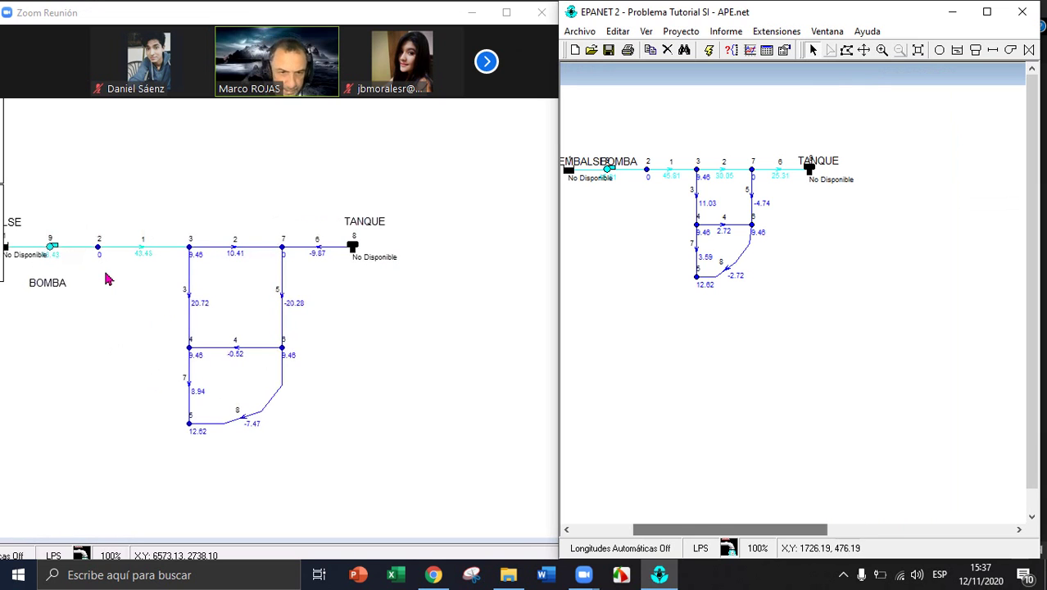
{"action": "left_click_drag", "start_coordinate": [734, 530], "coordinate": [723, 529]}
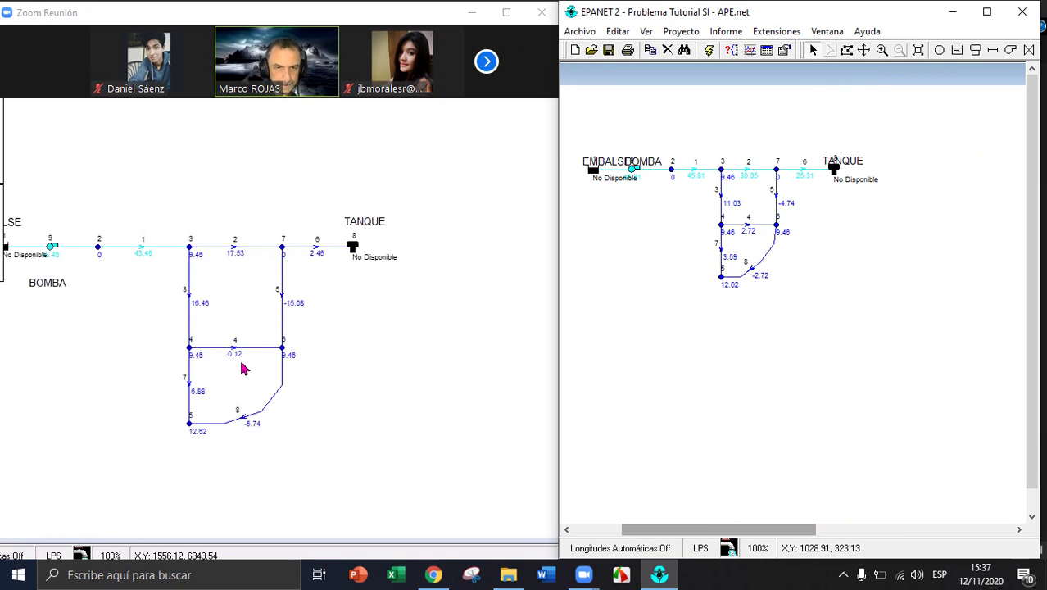
{"action": "left_click_drag", "start_coordinate": [721, 529], "coordinate": [917, 529]}
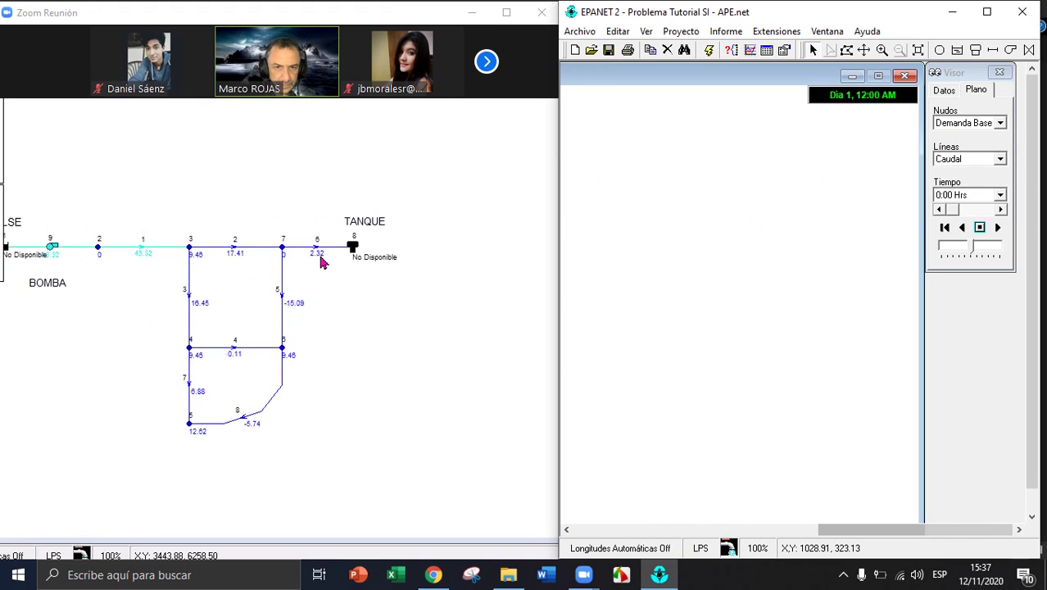
{"action": "left_click_drag", "start_coordinate": [916, 529], "coordinate": [696, 530]}
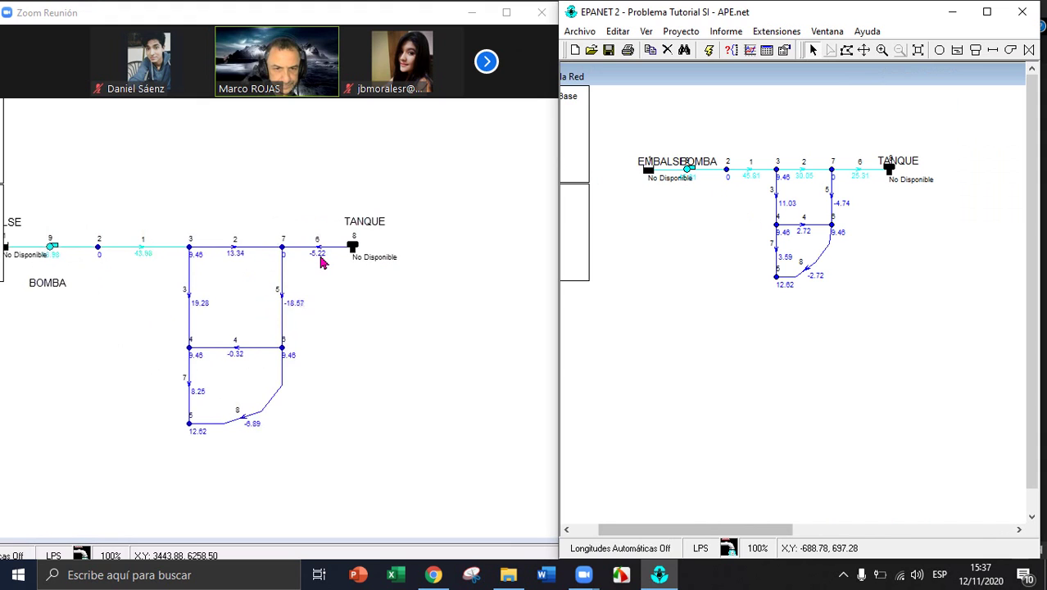
{"action": "left_click_drag", "start_coordinate": [697, 530], "coordinate": [916, 530]}
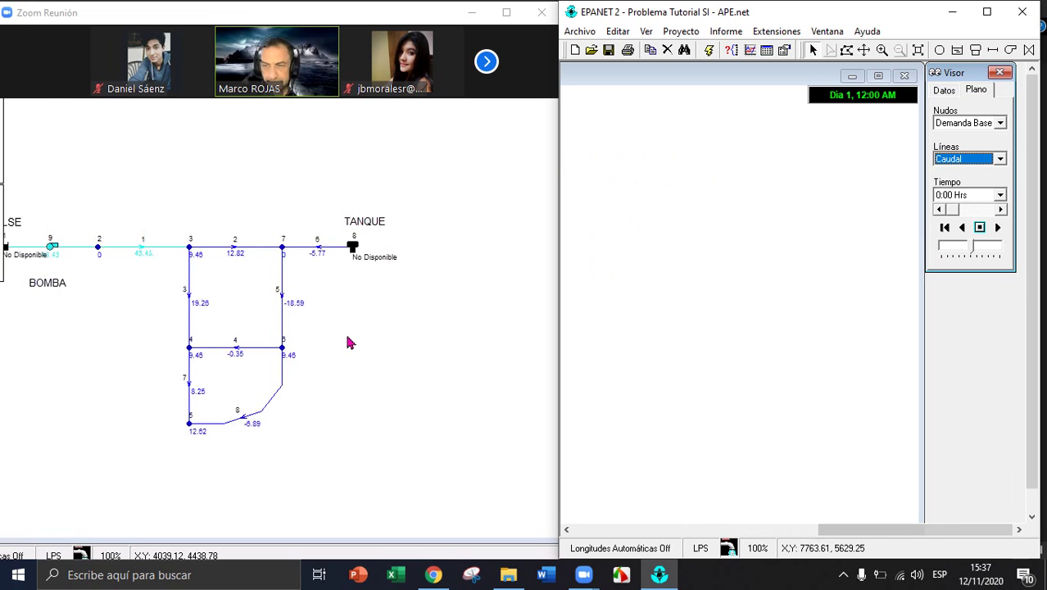
Bring the presenter's whole network and Caudal legend into view beside the EPANET map
{"action": "left_click_drag", "start_coordinate": [348, 345], "coordinate": [270, 343]}
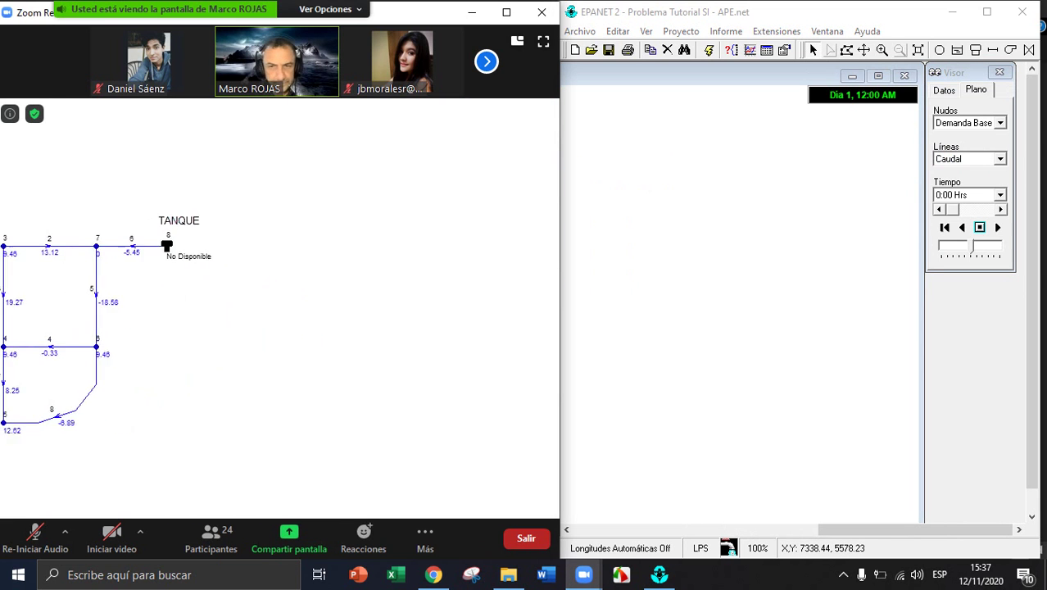
{"action": "left_click_drag", "start_coordinate": [338, 343], "coordinate": [433, 343]}
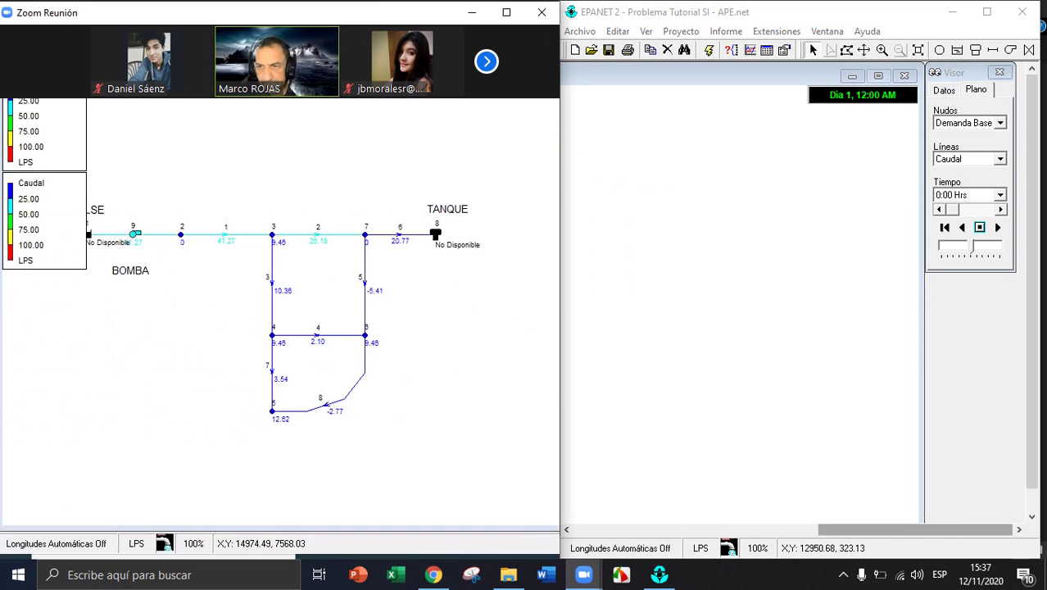
{"action": "left_click", "coordinate": [729, 161]}
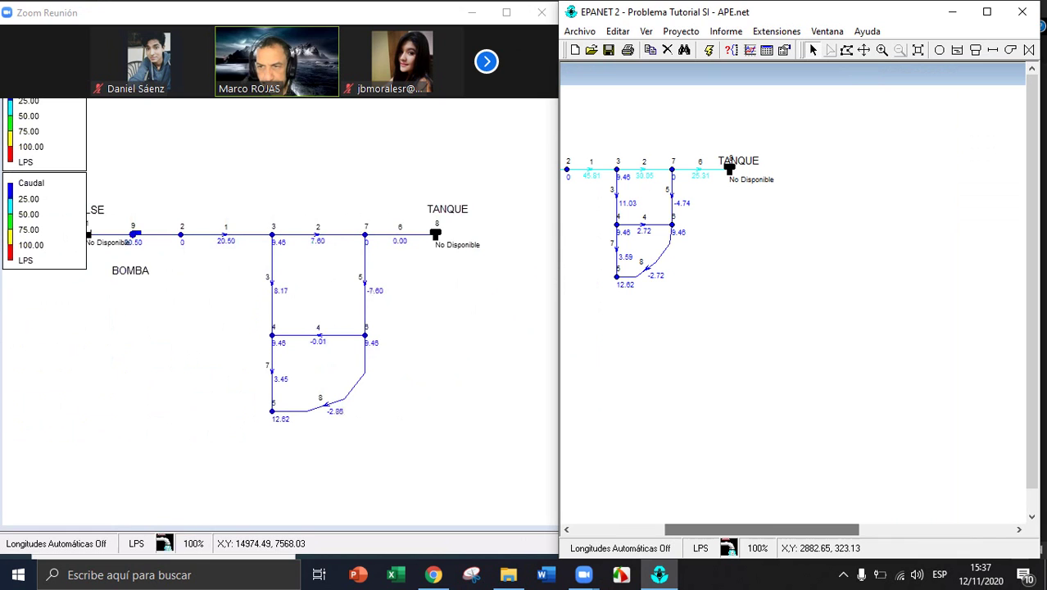
Increase the map animation speed, play the simulation forward, and show the changing flows on the network map
{"action": "left_click_drag", "start_coordinate": [762, 531], "coordinate": [918, 530]}
{"action": "left_click_drag", "start_coordinate": [972, 247], "coordinate": [984, 247]}
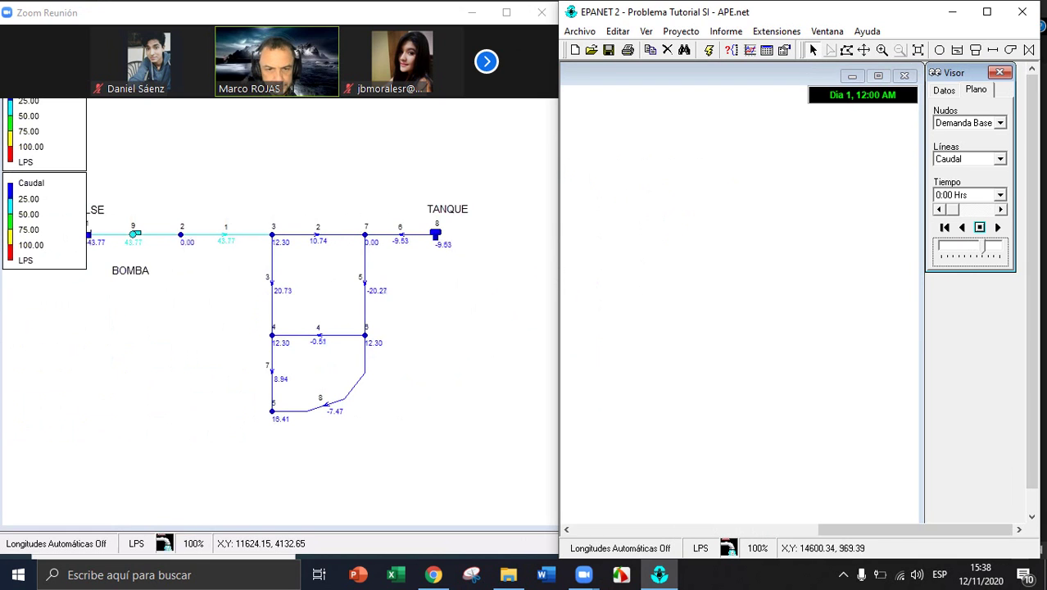
{"action": "left_click_drag", "start_coordinate": [862, 531], "coordinate": [655, 530]}
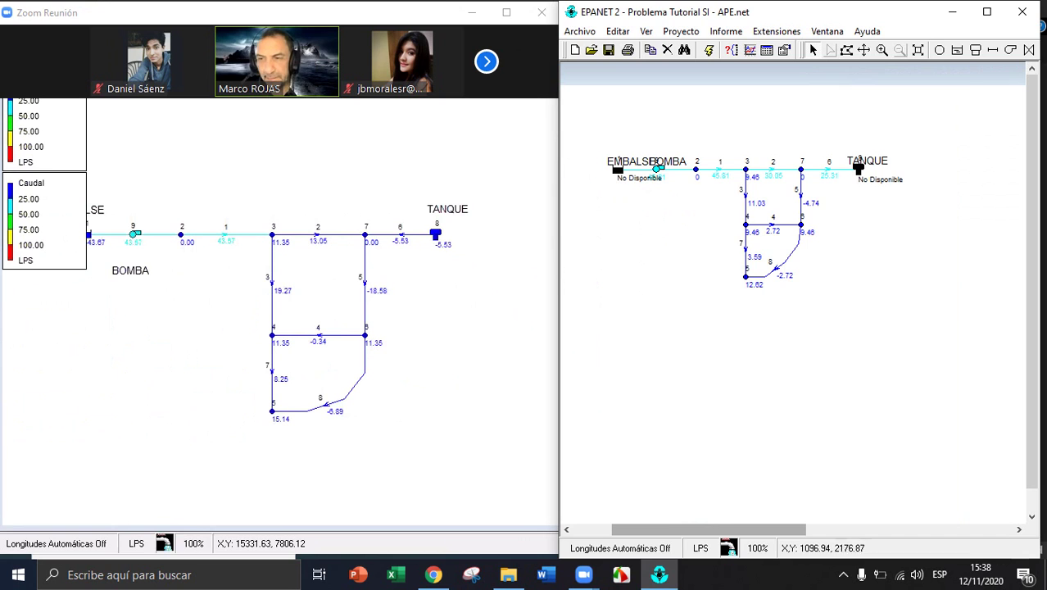
{"action": "left_click_drag", "start_coordinate": [754, 531], "coordinate": [953, 530]}
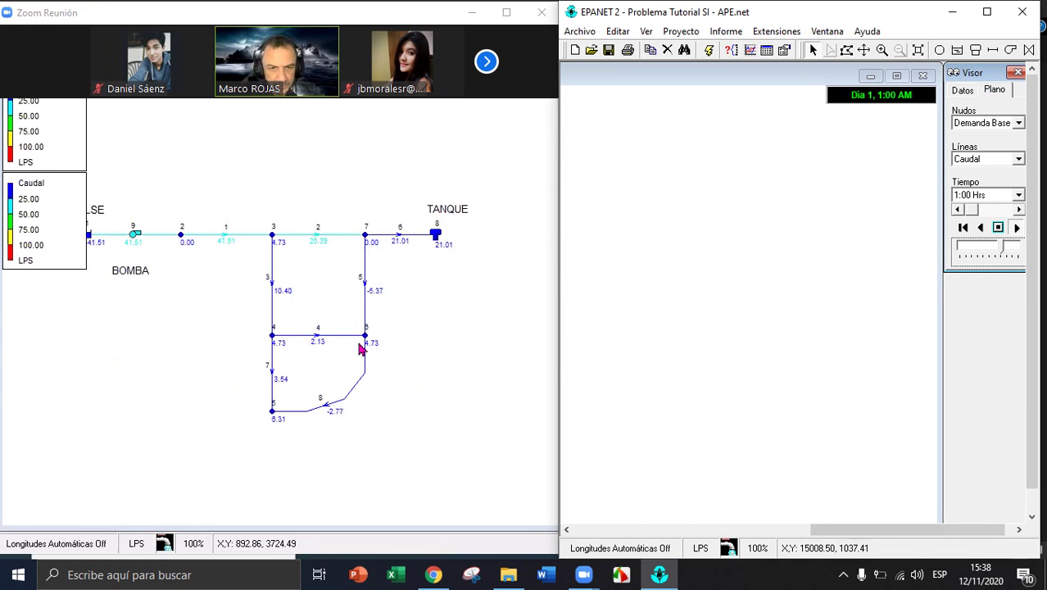
{"action": "left_click_drag", "start_coordinate": [877, 531], "coordinate": [639, 530]}
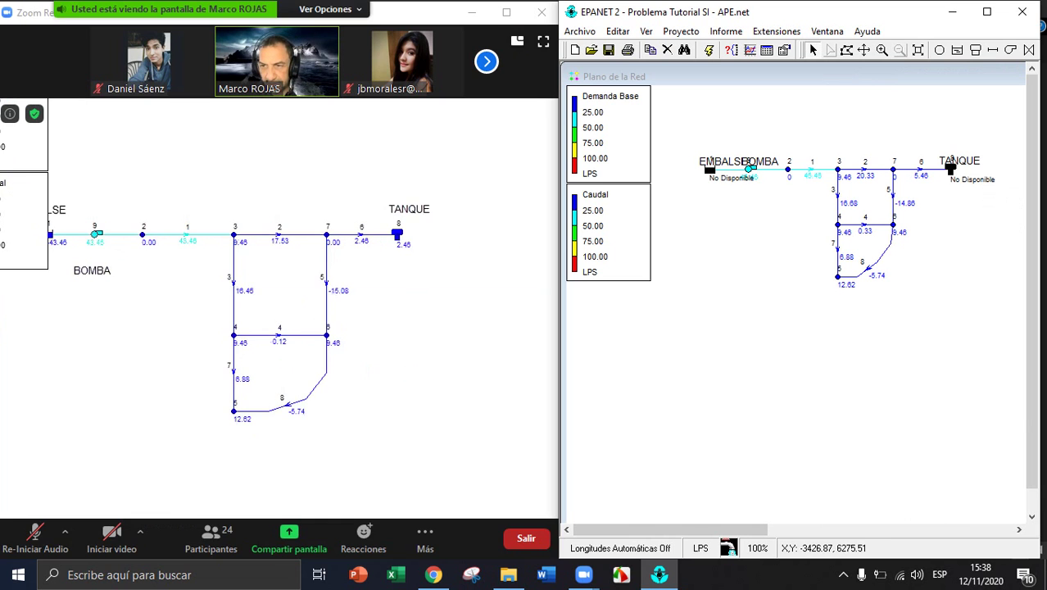
Maximize the Zoom window to check the presenter's map display settings, and restore it beside EPANET
{"action": "left_click", "coordinate": [507, 12]}
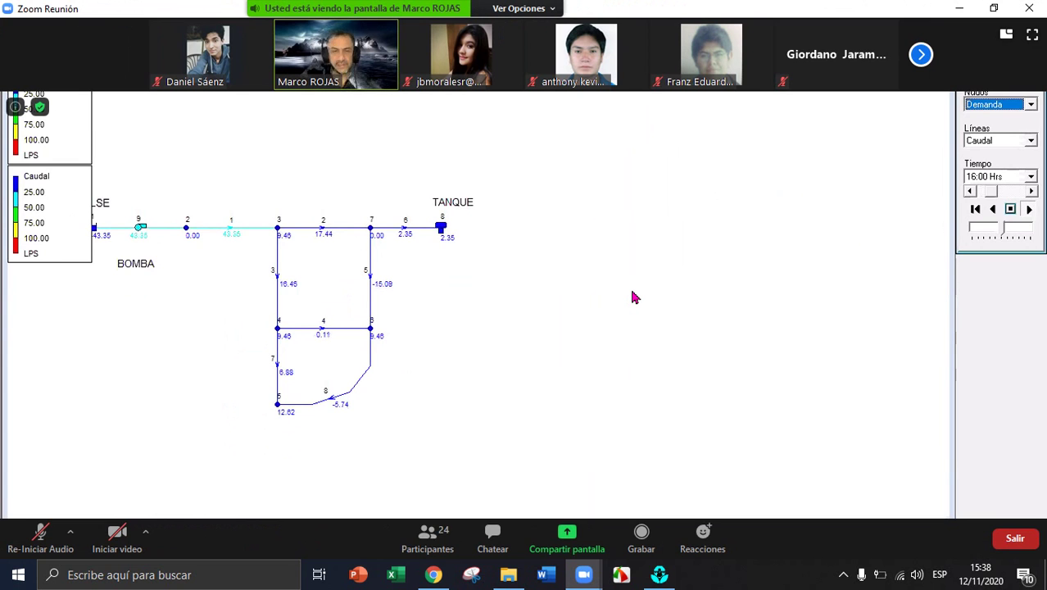
{"action": "left_click", "coordinate": [994, 8]}
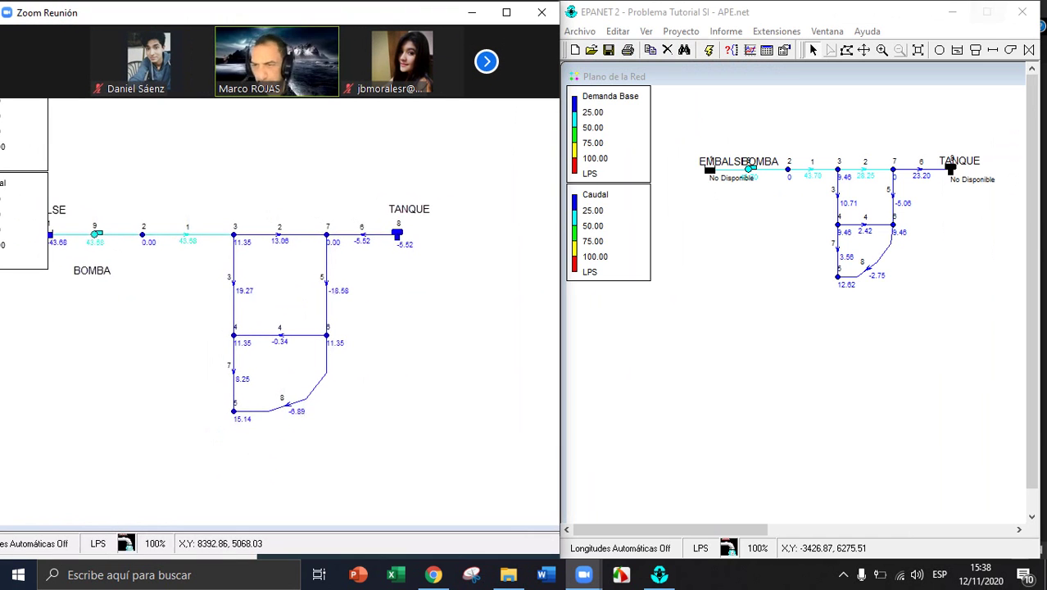
Show Demanda for the nodes on the EPANET network map and play the simulation animation backward
{"action": "left_click_drag", "start_coordinate": [722, 529], "coordinate": [967, 530]}
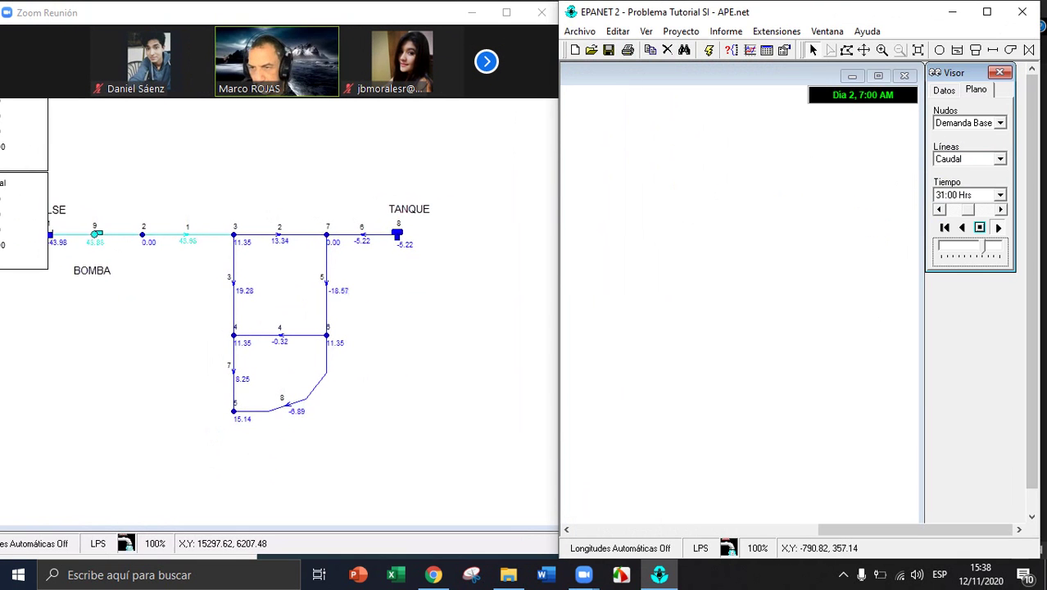
{"action": "left_click", "coordinate": [1000, 123]}
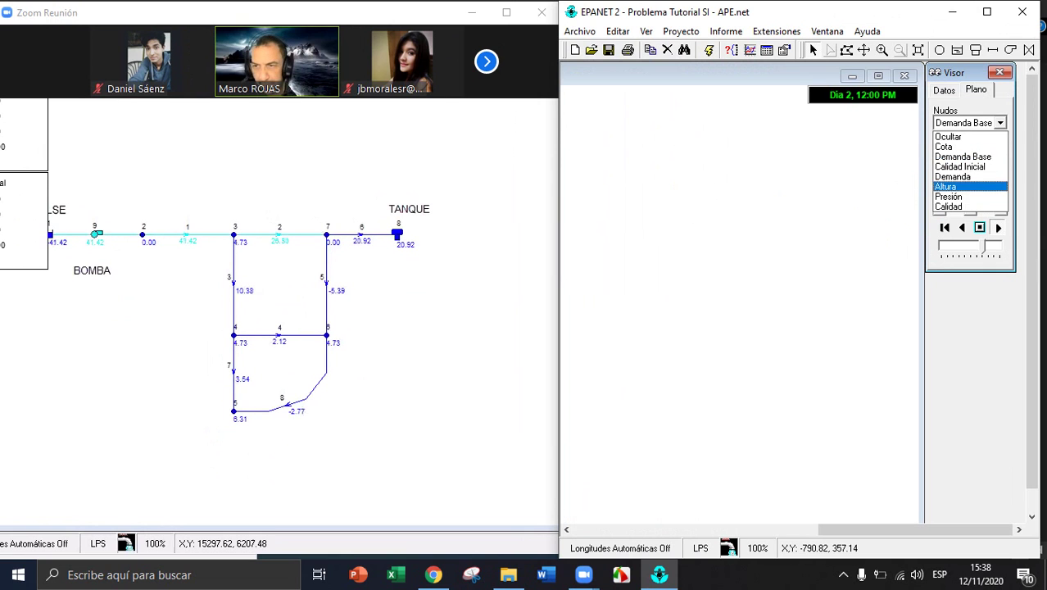
{"action": "left_click", "coordinate": [954, 177]}
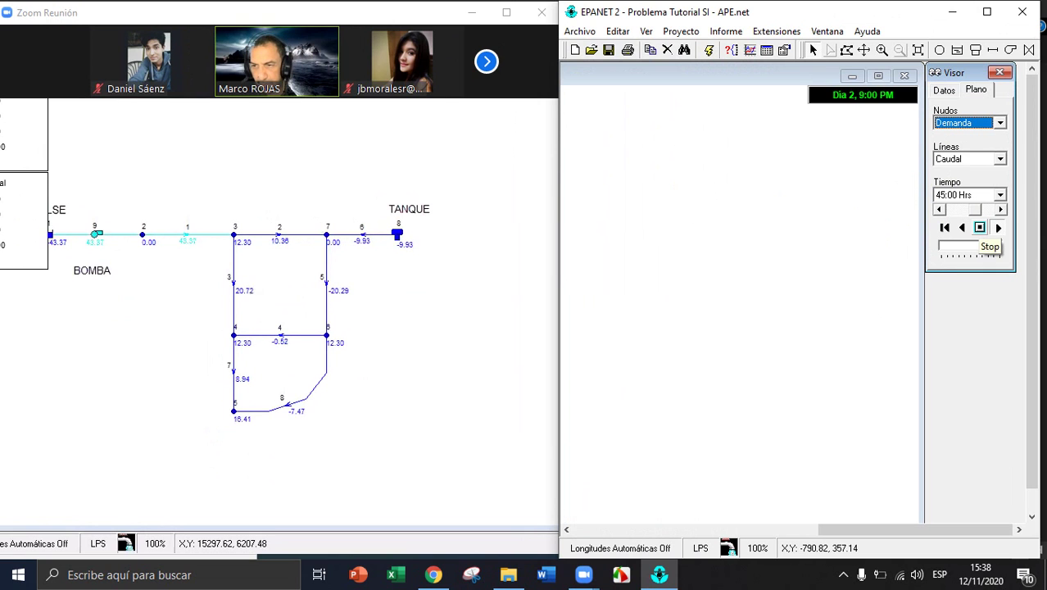
{"action": "left_click_drag", "start_coordinate": [442, 270], "coordinate": [91, 362]}
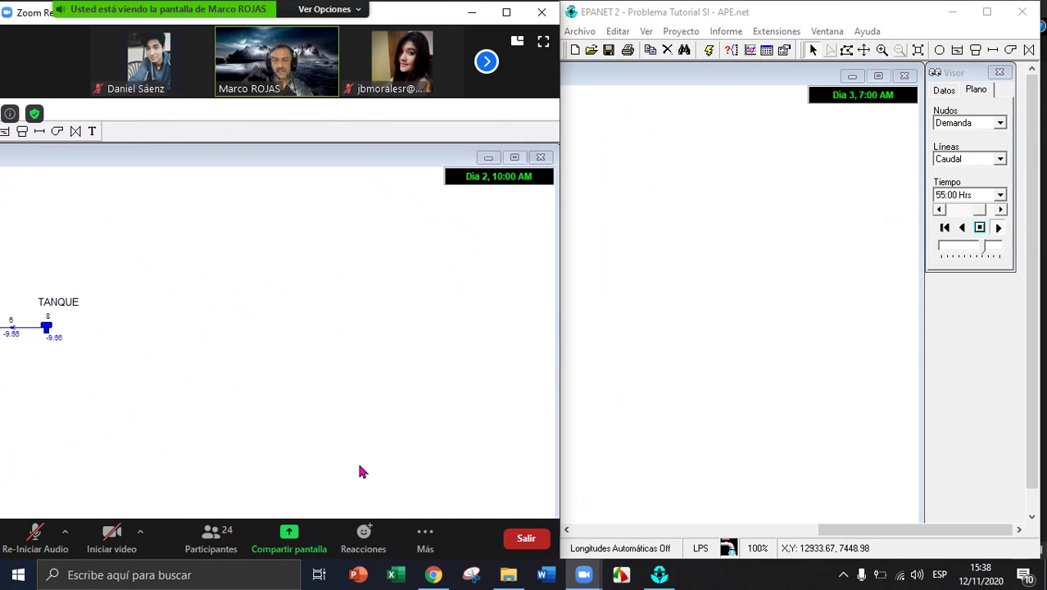
{"action": "left_click", "coordinate": [963, 228]}
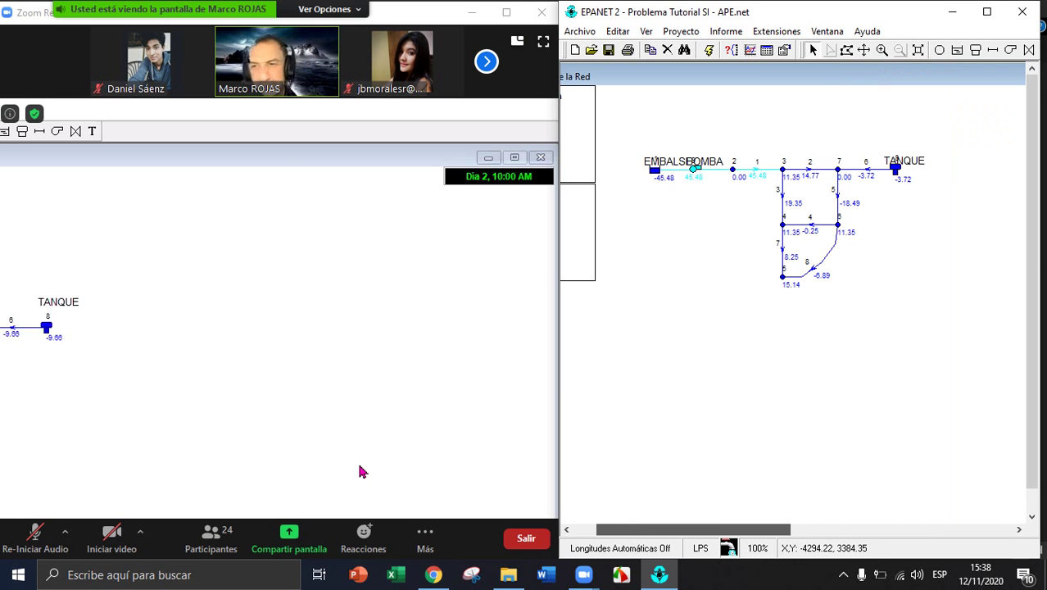
Maximize the Zoom meeting to examine the presenter's map time, demands and flows, and restore it beside EPANET
{"action": "left_click", "coordinate": [507, 13]}
{"action": "key", "text": "super+Up"}
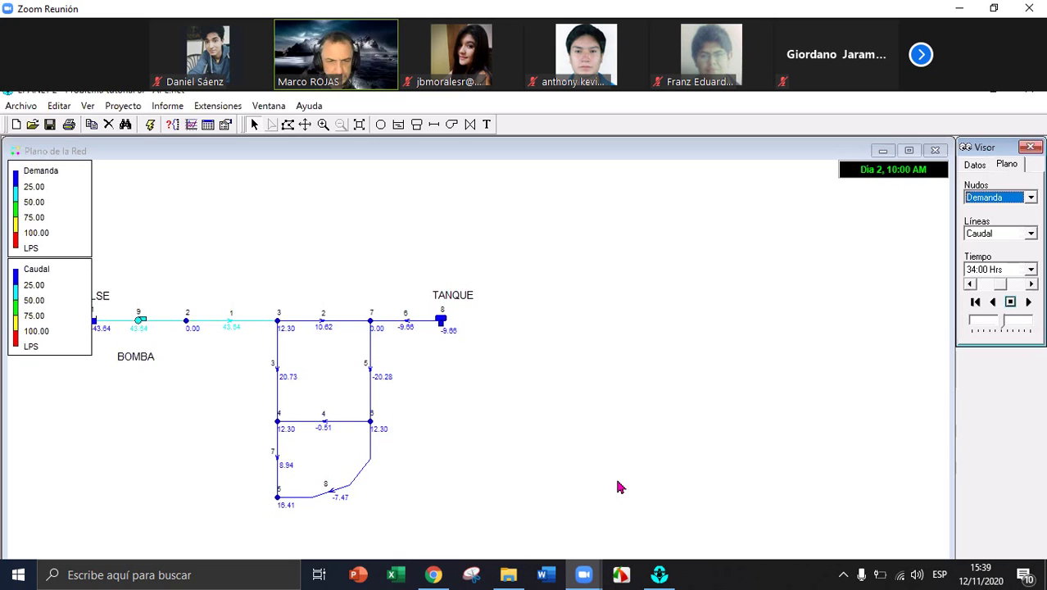
{"action": "scroll", "coordinate": [620, 410], "scroll_direction": "down", "scroll_amount": 2}
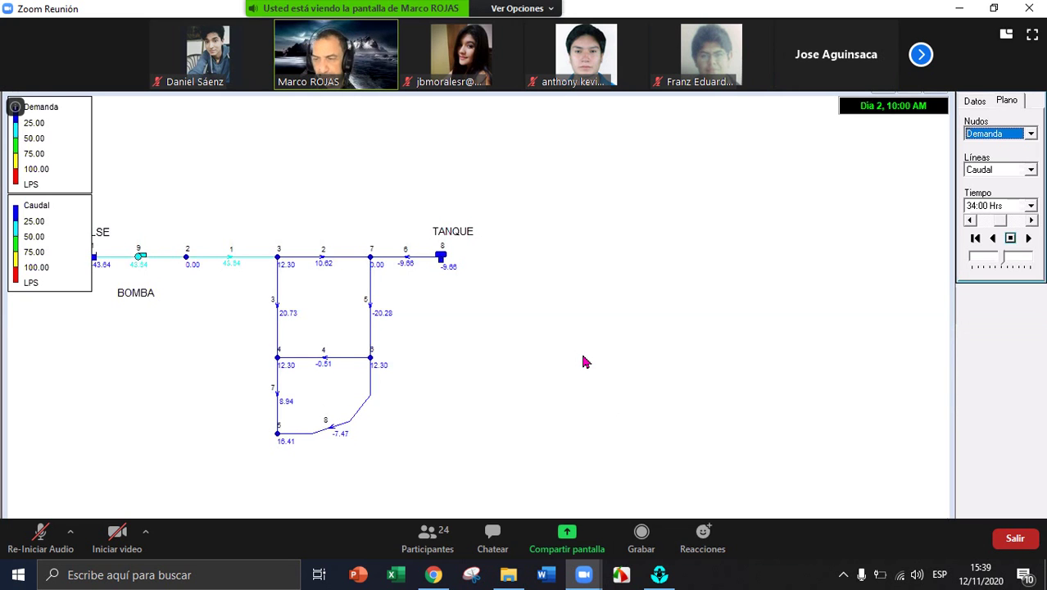
{"action": "left_click", "coordinate": [993, 8]}
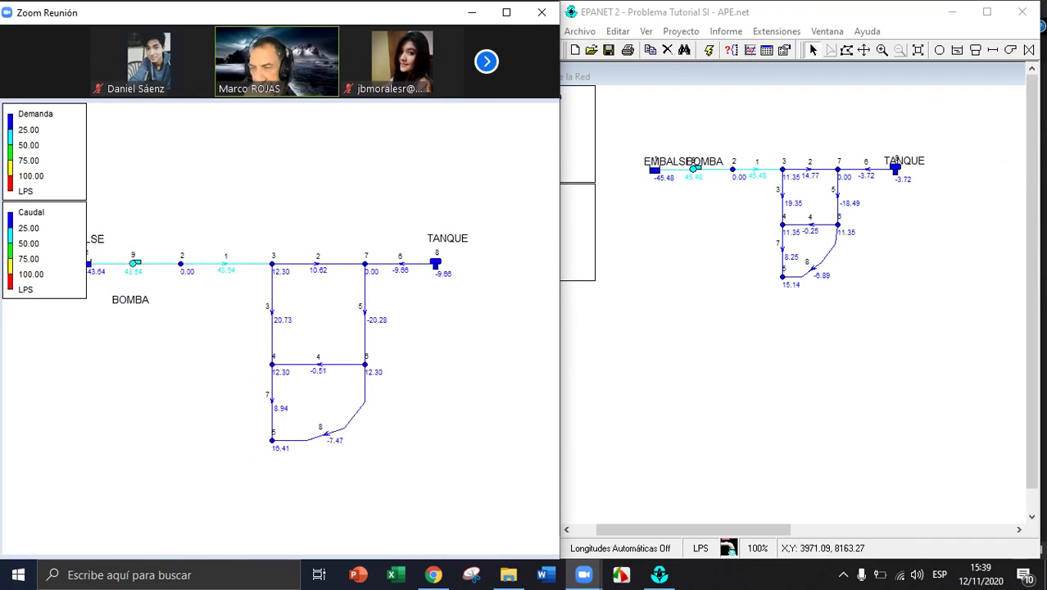
Set the EPANET map time to 34:00 Hrs to match the presenter's, and bring the whole network into view
{"action": "left_click_drag", "start_coordinate": [738, 530], "coordinate": [934, 530]}
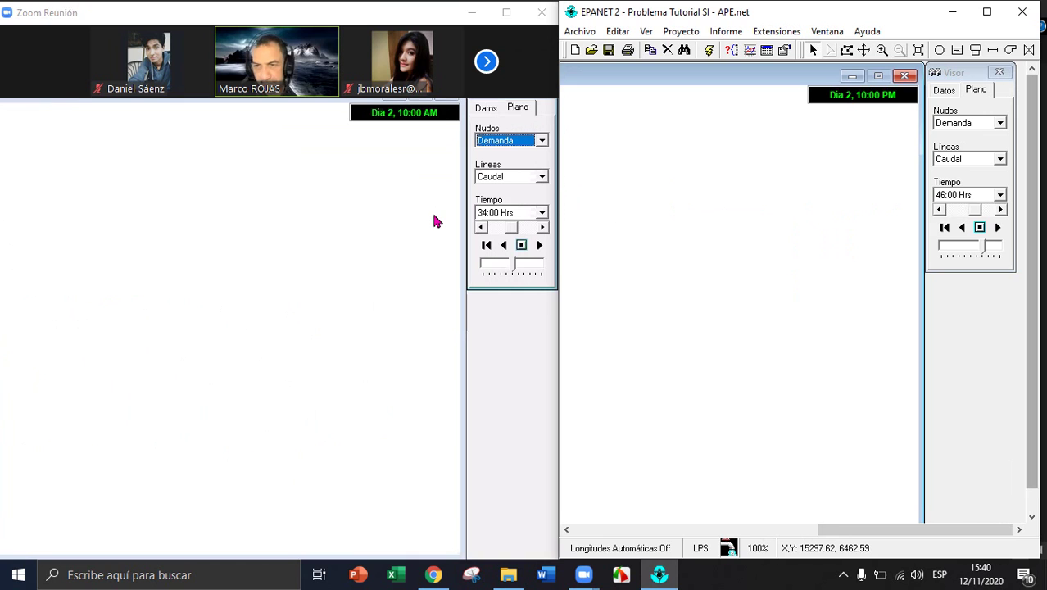
{"action": "left_click", "coordinate": [1001, 195]}
{"action": "scroll", "coordinate": [965, 219], "scroll_direction": "up", "scroll_amount": 1}
{"action": "key", "text": "Up"}
{"action": "key", "text": "Up"}
{"action": "key", "text": "Up"}
{"action": "key", "text": "Up"}
{"action": "key", "text": "Up"}
{"action": "key", "text": "Up"}
{"action": "key", "text": "Up"}
{"action": "key", "text": "Up"}
{"action": "key", "text": "Up"}
{"action": "key", "text": "Up"}
{"action": "key", "text": "Up"}
{"action": "key", "text": "Up"}
{"action": "key", "text": "Up"}
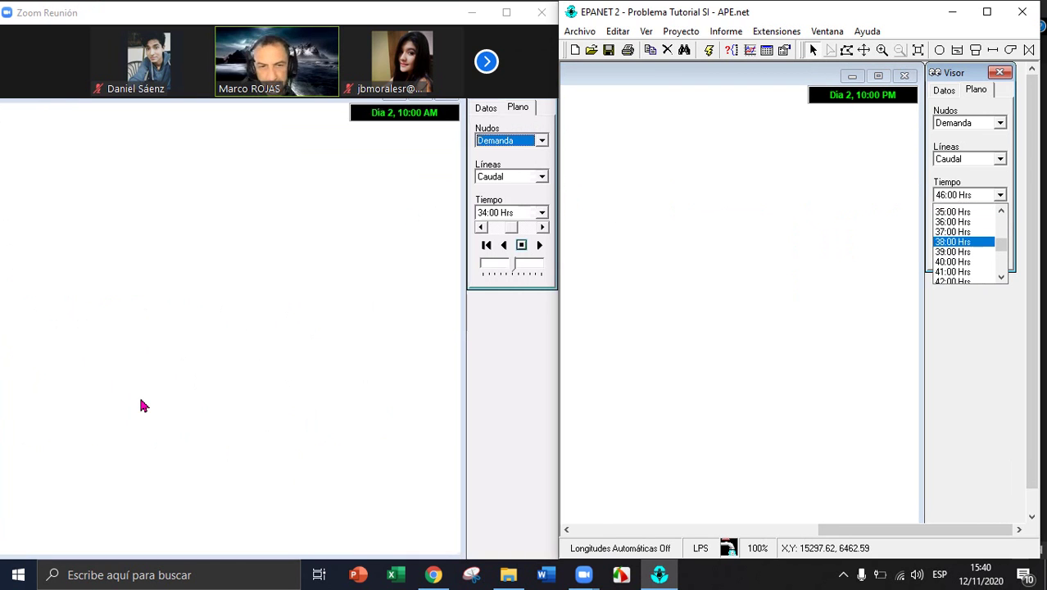
{"action": "key", "text": "Return"}
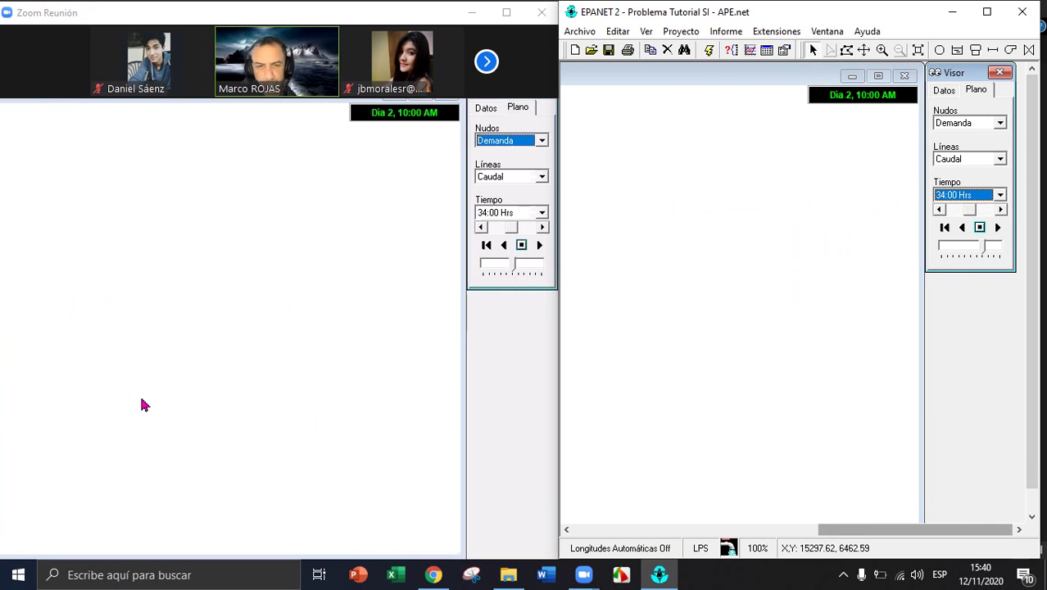
{"action": "left_click_drag", "start_coordinate": [916, 529], "coordinate": [725, 529]}
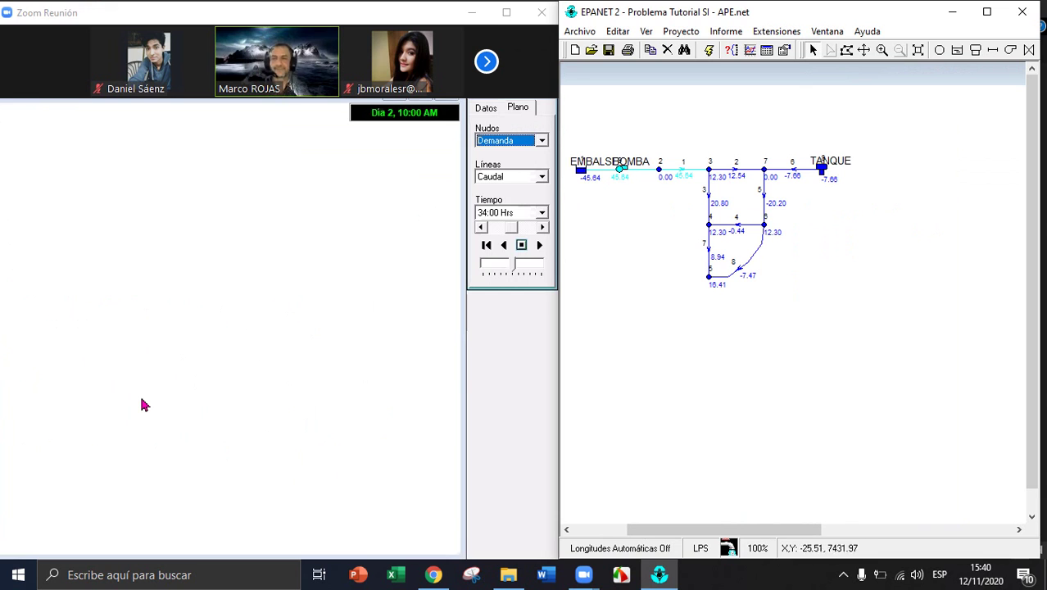
Enlarge the EPANET network map with the zoom-in tool to read the node and pipe labels
{"action": "key", "text": "alt+v"}
{"action": "key", "text": "Down"}
{"action": "key", "text": "Down"}
{"action": "key", "text": "Down"}
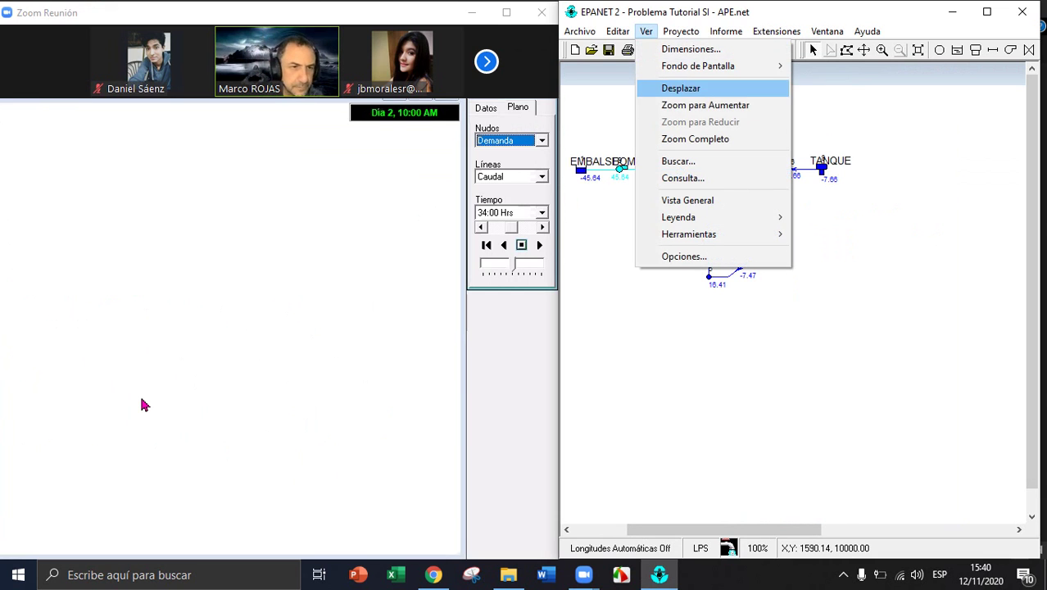
{"action": "key", "text": "Return"}
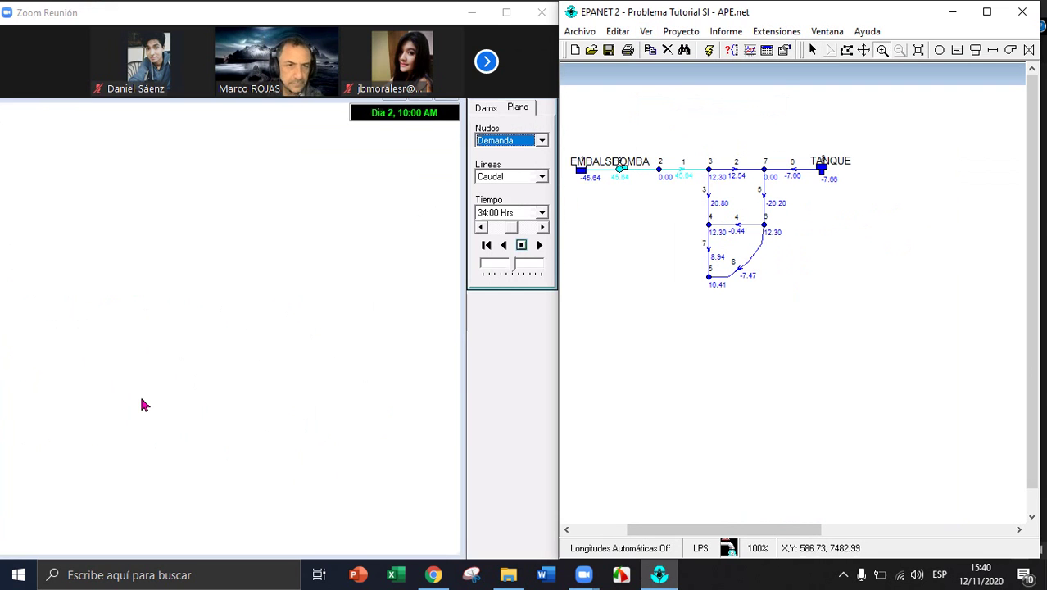
{"action": "left_click", "coordinate": [702, 198]}
{"action": "left_click_drag", "start_coordinate": [724, 529], "coordinate": [795, 530]}
{"action": "left_click", "coordinate": [820, 522]}
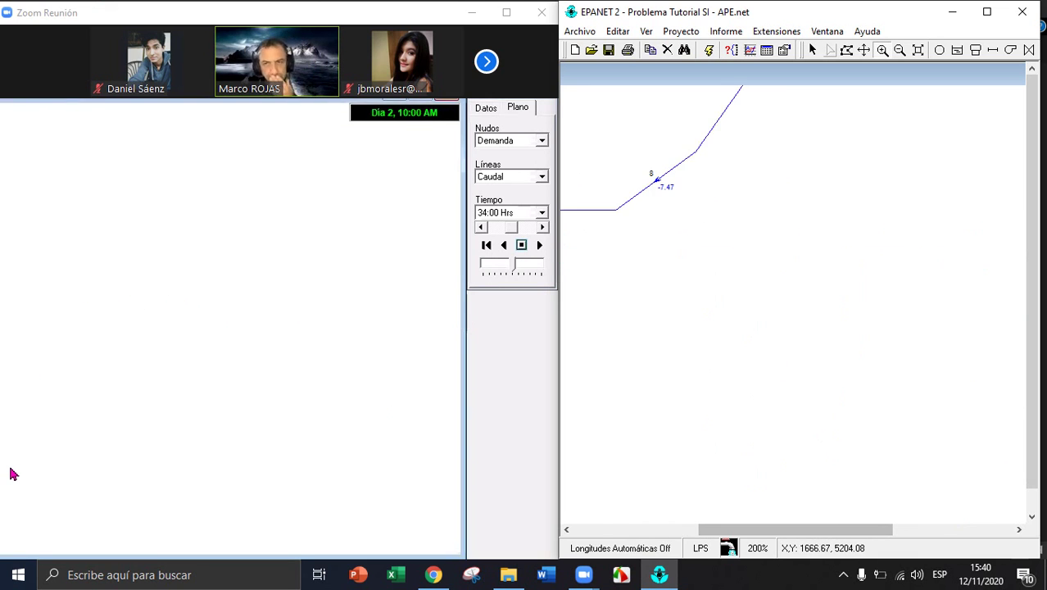
Zoom the EPANET map back out to 200% and compare its demands and flows with the presenter's network
{"action": "left_click", "coordinate": [647, 32]}
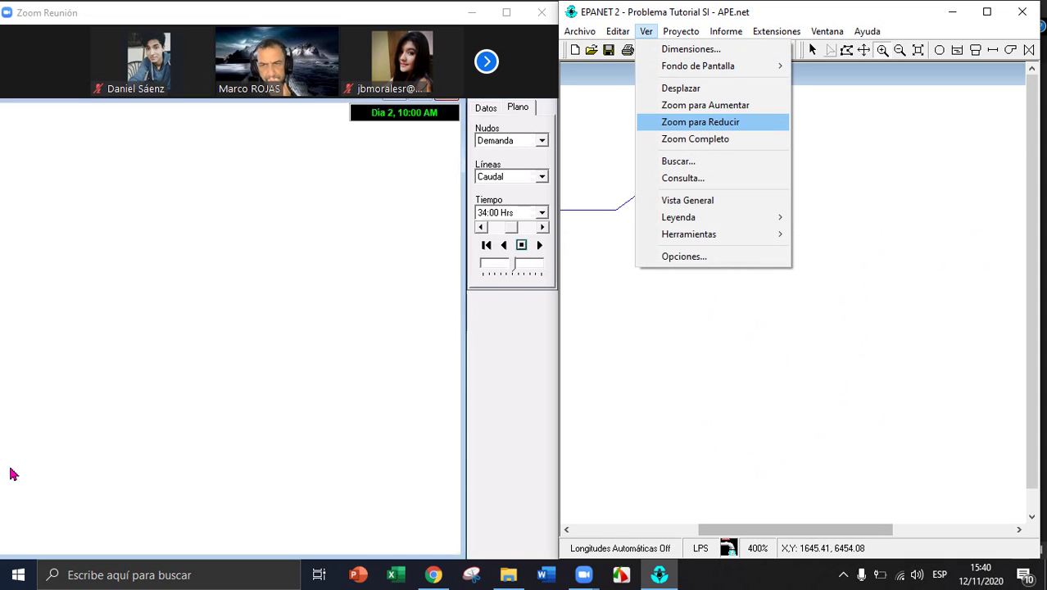
{"action": "left_click", "coordinate": [702, 122]}
{"action": "left_click", "coordinate": [704, 129]}
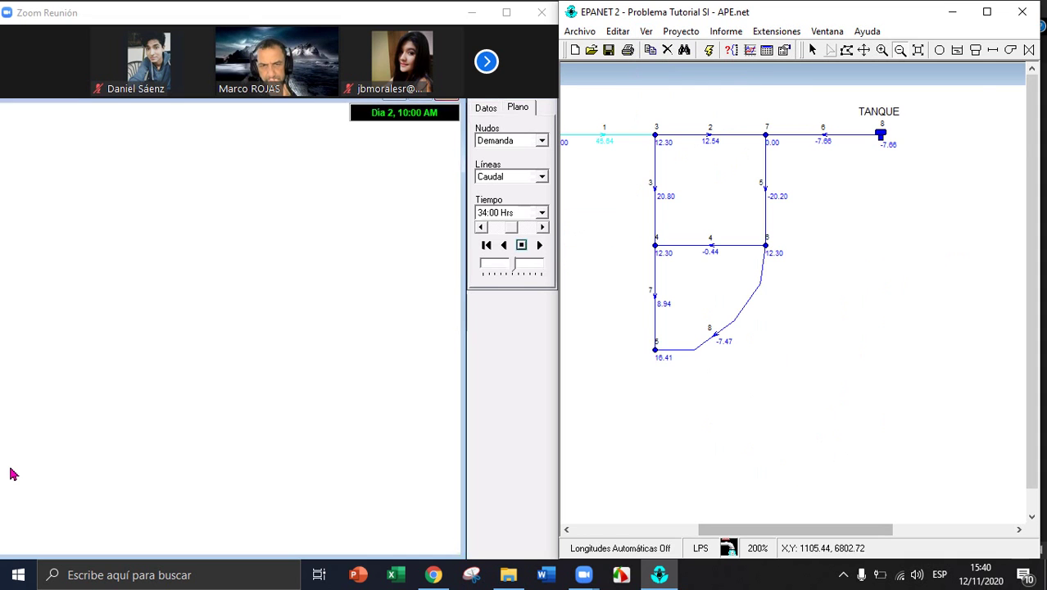
{"action": "left_click_drag", "start_coordinate": [793, 530], "coordinate": [765, 531]}
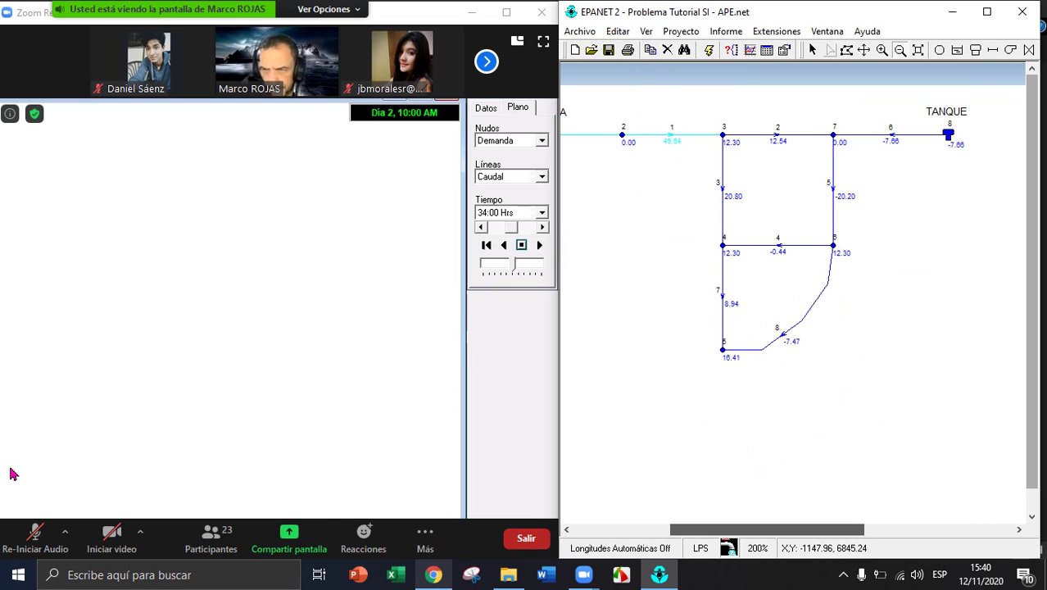
{"action": "left_click_drag", "start_coordinate": [205, 394], "coordinate": [263, 391]}
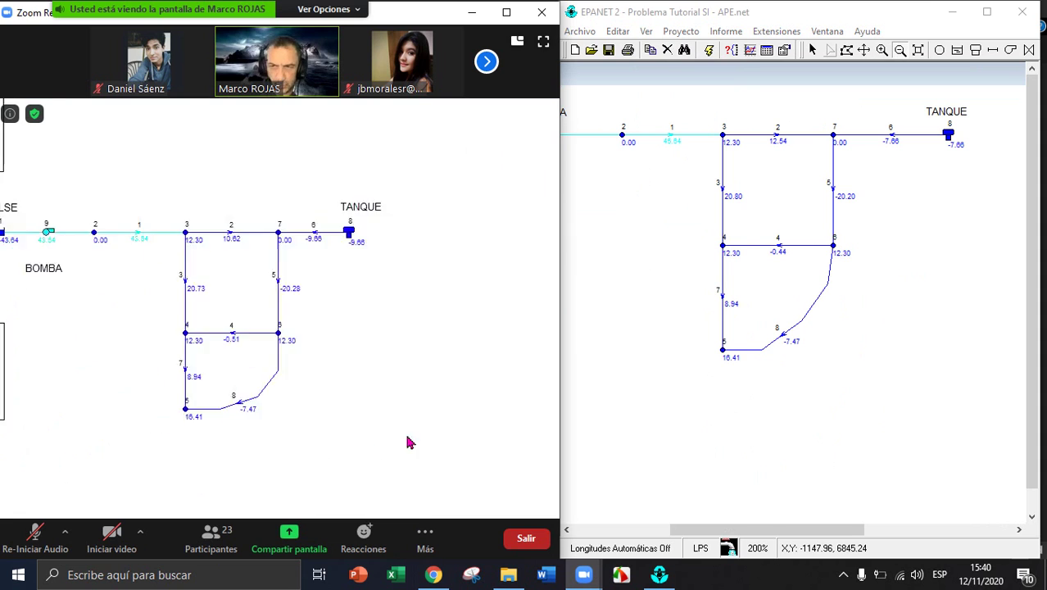
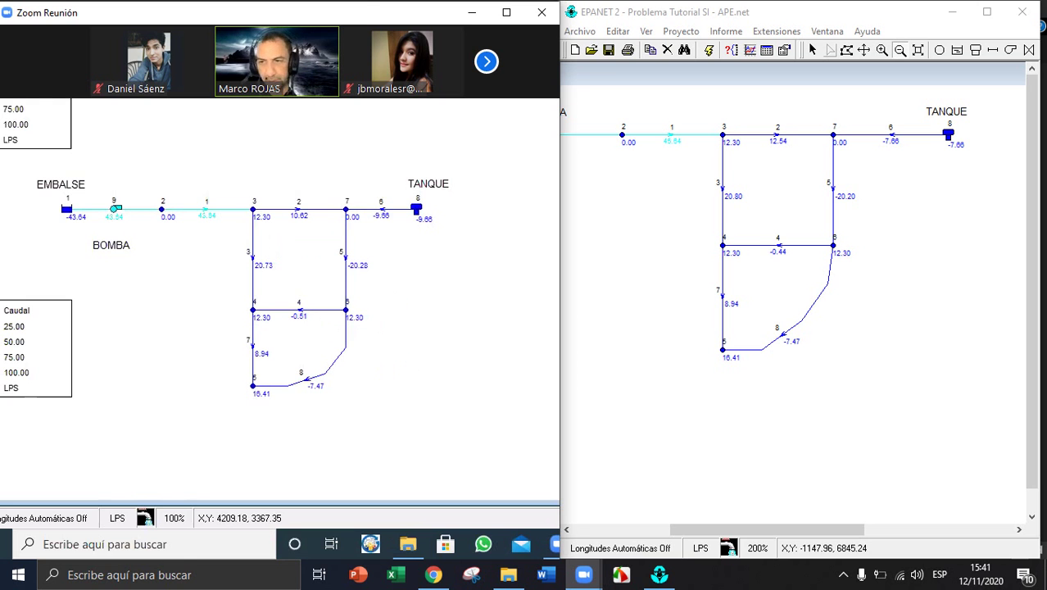
Maximize the Zoom meeting and fit the presenter's shared screen to the window to see the whole EPANET workspace
{"action": "left_click", "coordinate": [506, 12]}
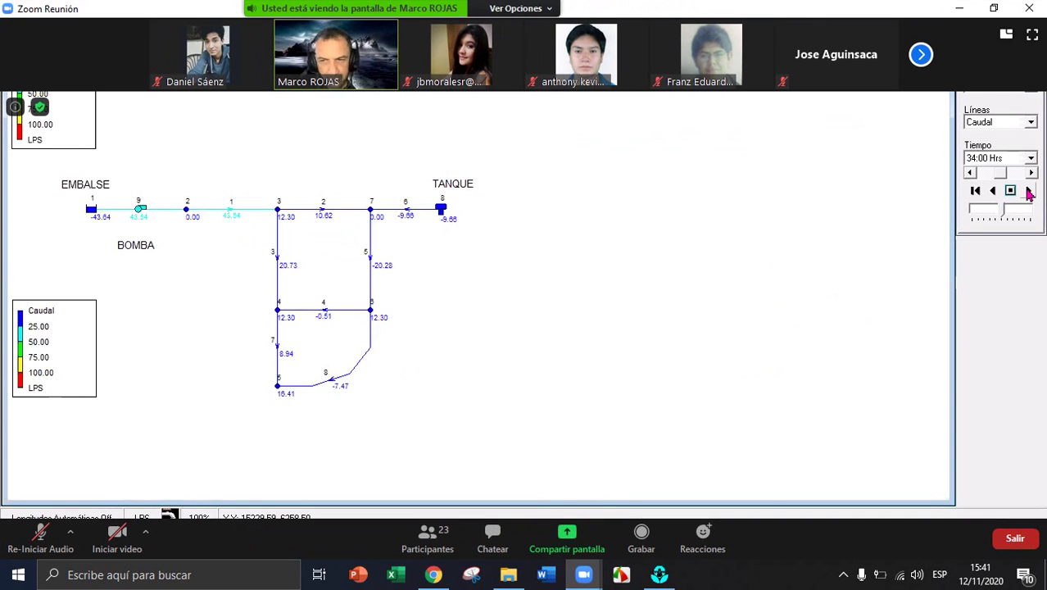
{"action": "left_click", "coordinate": [516, 8]}
{"action": "mouse_move", "coordinate": [532, 32]}
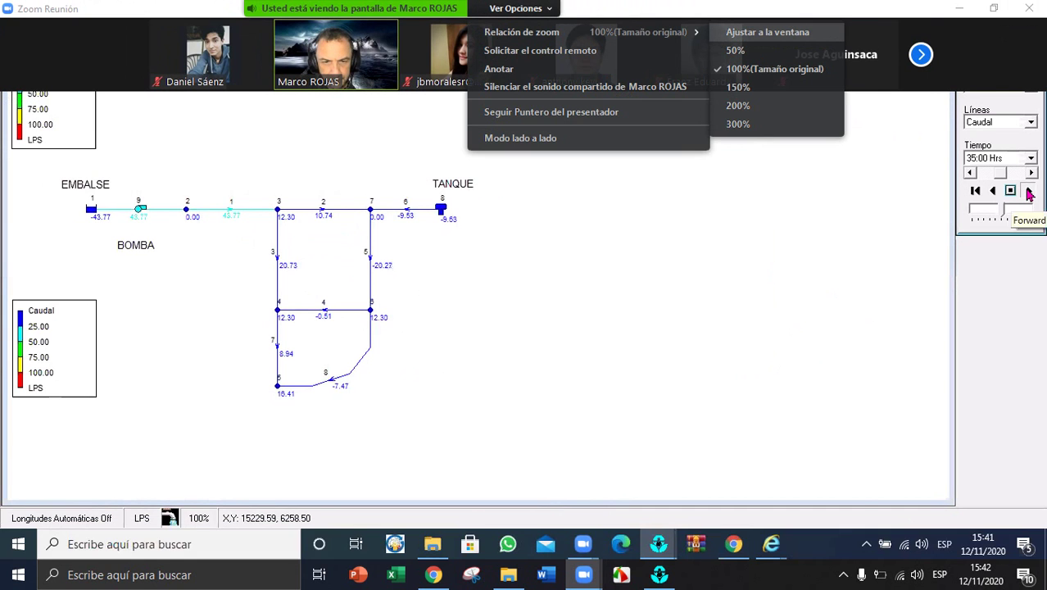
{"action": "left_click", "coordinate": [767, 32]}
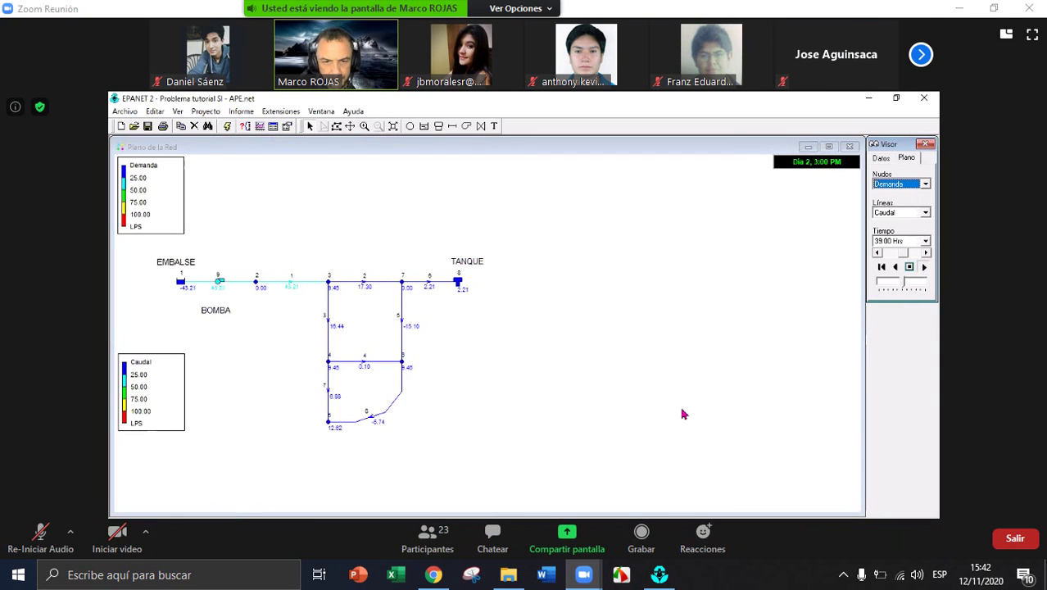
Return the presenter's shared screen to its original 100% size
{"action": "left_click", "coordinate": [516, 8]}
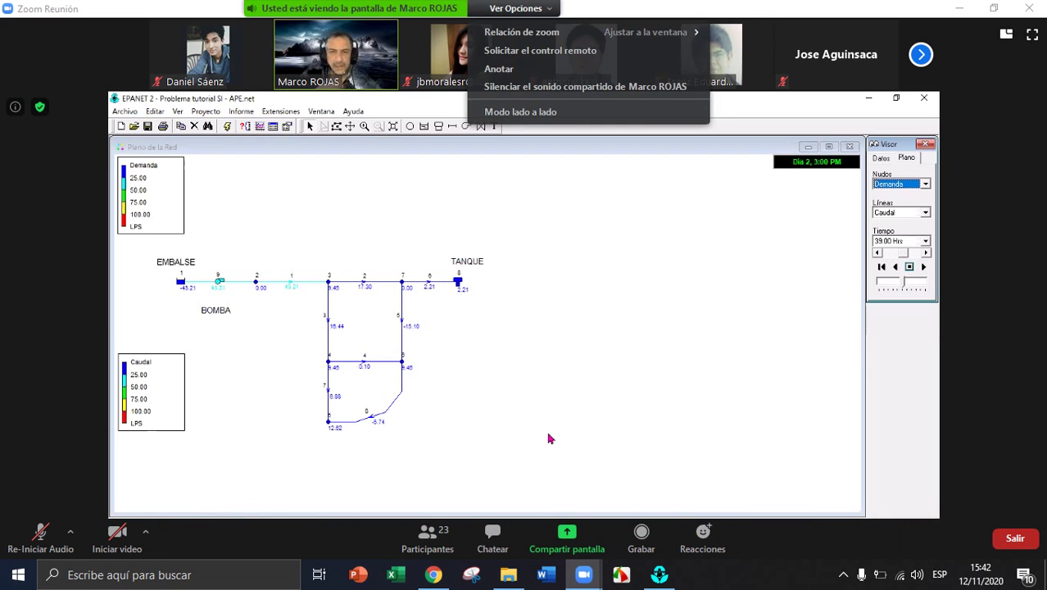
{"action": "left_click", "coordinate": [516, 8]}
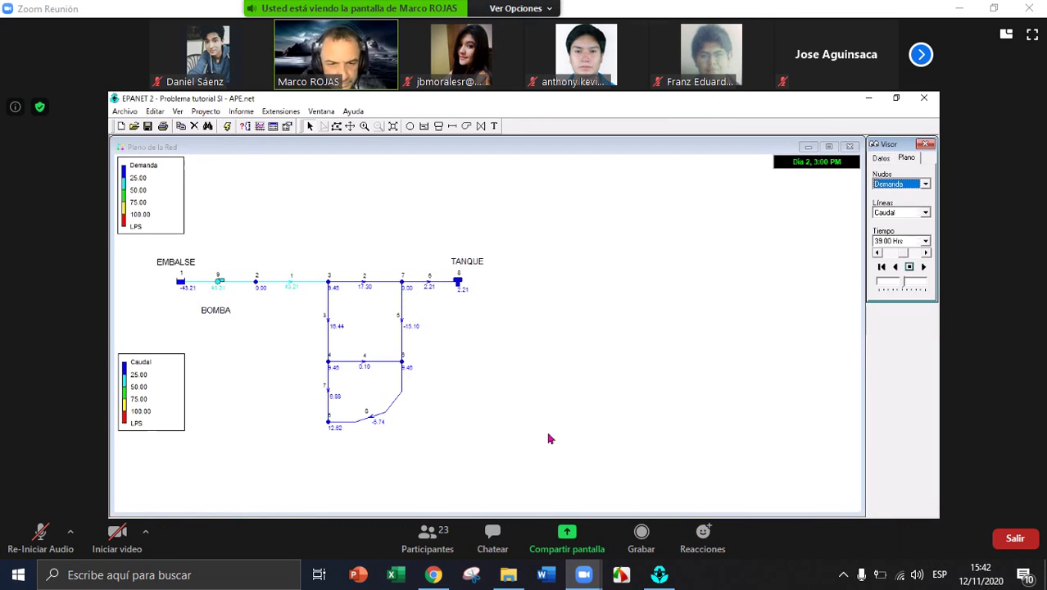
{"action": "left_click", "coordinate": [516, 8]}
{"action": "mouse_move", "coordinate": [522, 32]}
{"action": "left_click", "coordinate": [774, 69]}
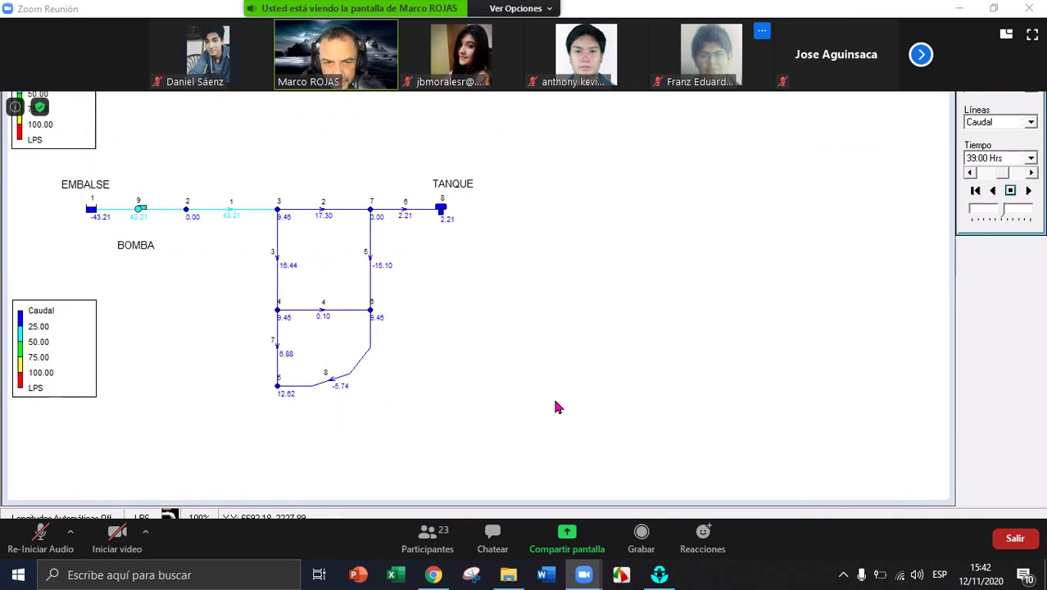
View the meeting full screen, advance the presenter's map time to 40:00 Hrs, play the time animation, and leave full screen
{"action": "key", "text": "alt+f"}
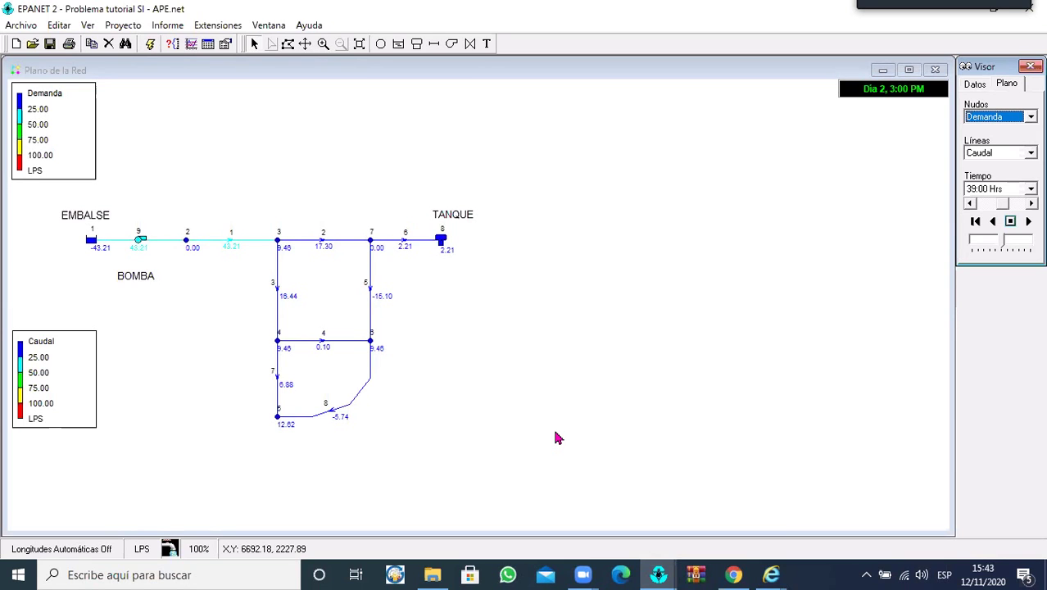
{"action": "left_click", "coordinate": [1033, 205]}
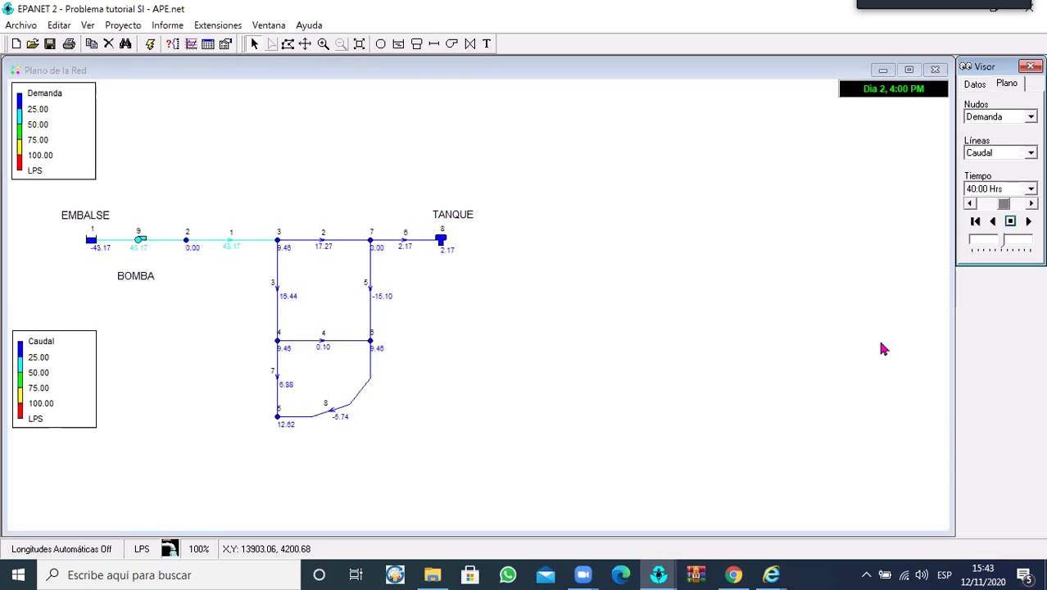
{"action": "left_click", "coordinate": [1031, 225]}
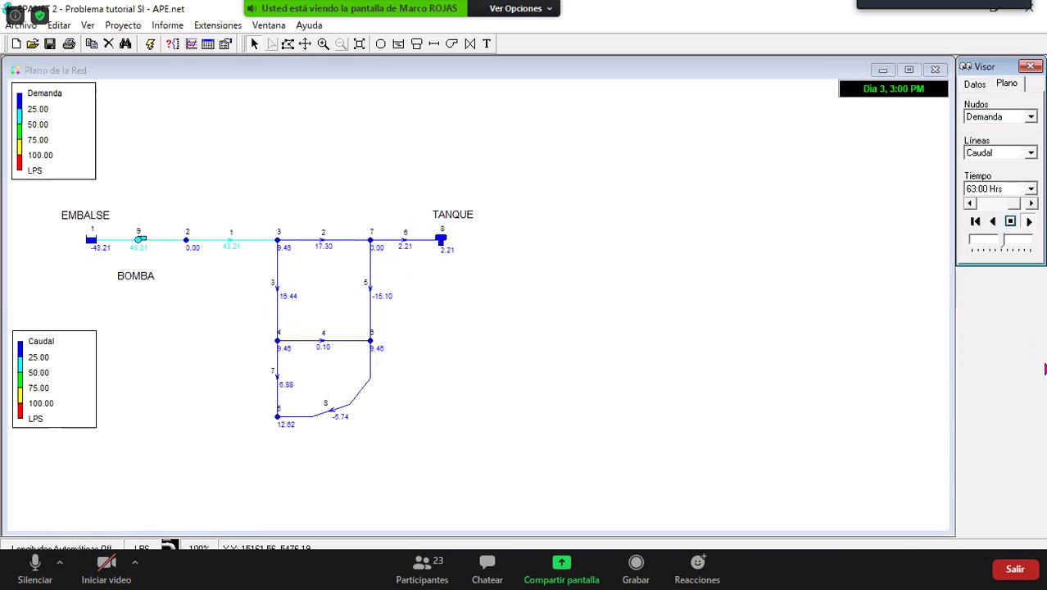
{"action": "key", "text": "Escape"}
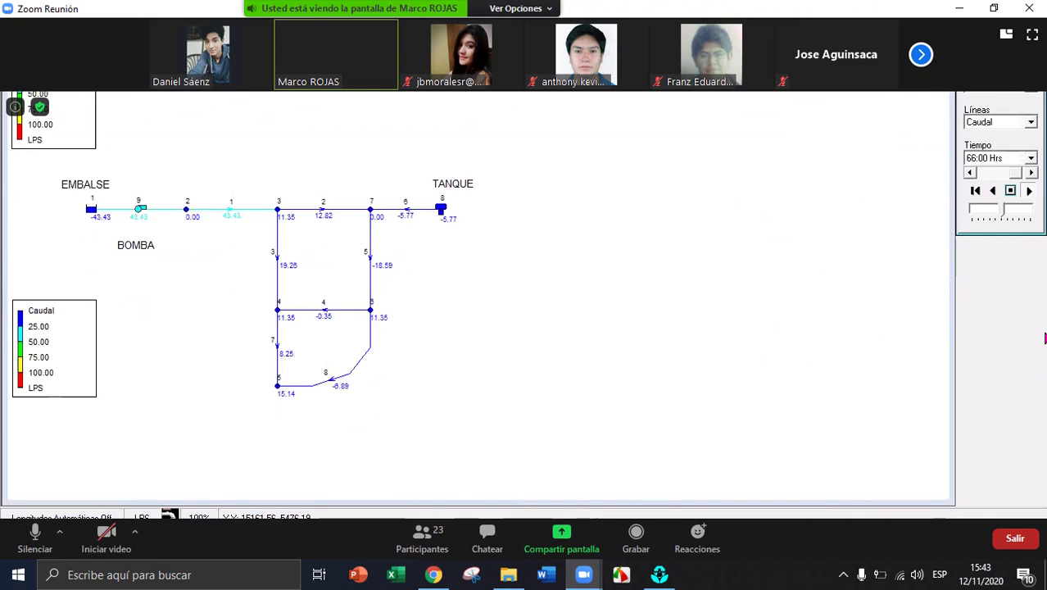
Watch the presenter's animated demands and flows full screen, and restore the Zoom meeting beside EPANET
{"action": "left_click", "coordinate": [1032, 35]}
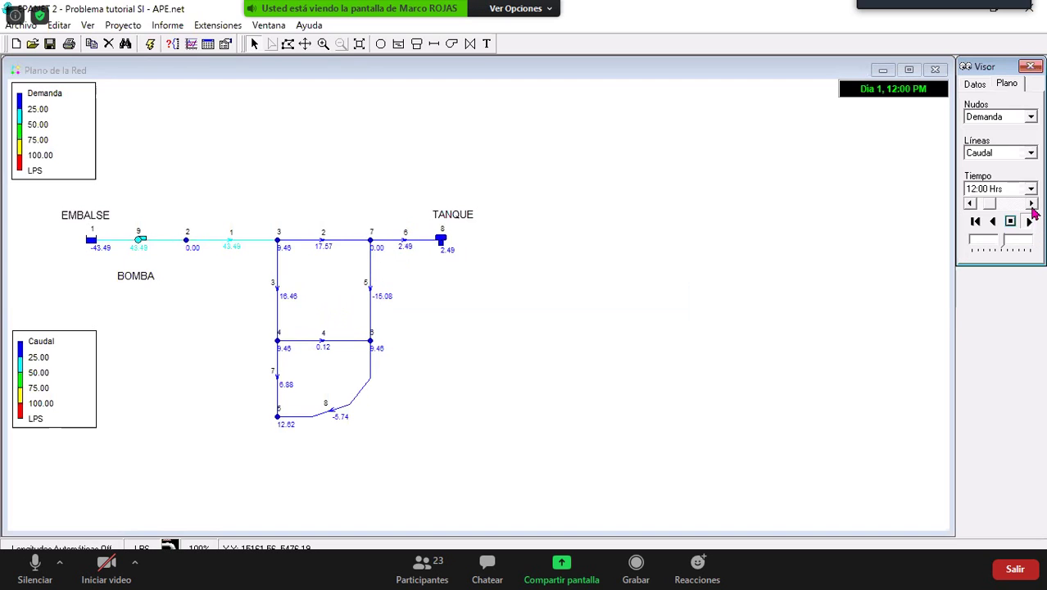
{"action": "key", "text": "Escape"}
{"action": "left_click", "coordinate": [993, 8]}
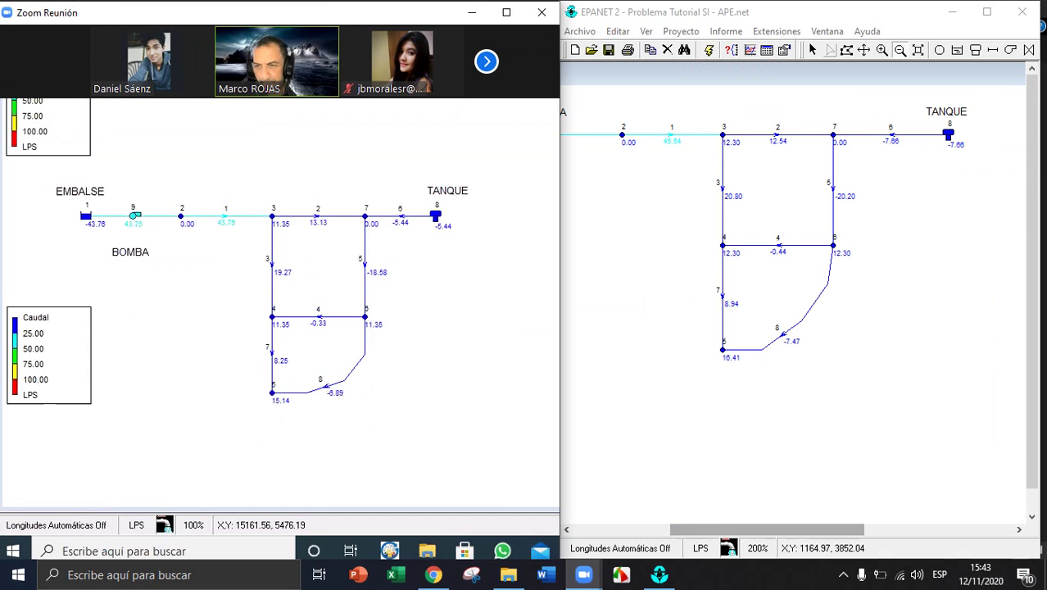
Zoom the local EPANET map out to 100% and browse the available map times without choosing one
{"action": "left_click", "coordinate": [819, 515]}
{"action": "left_click_drag", "start_coordinate": [820, 530], "coordinate": [968, 530]}
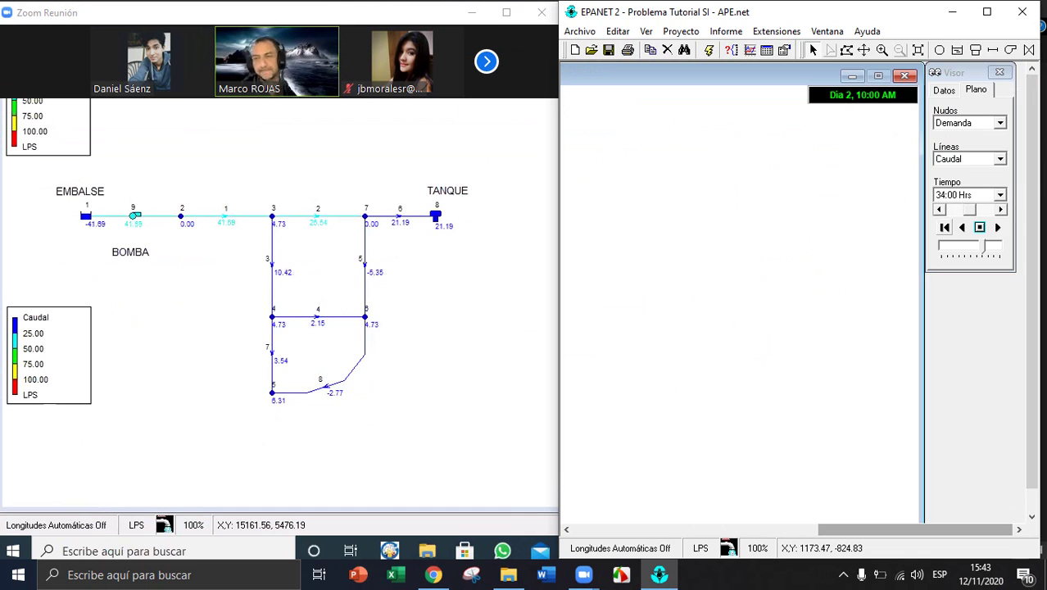
{"action": "left_click", "coordinate": [1000, 195]}
{"action": "scroll", "coordinate": [970, 244], "scroll_direction": "up", "scroll_amount": 4}
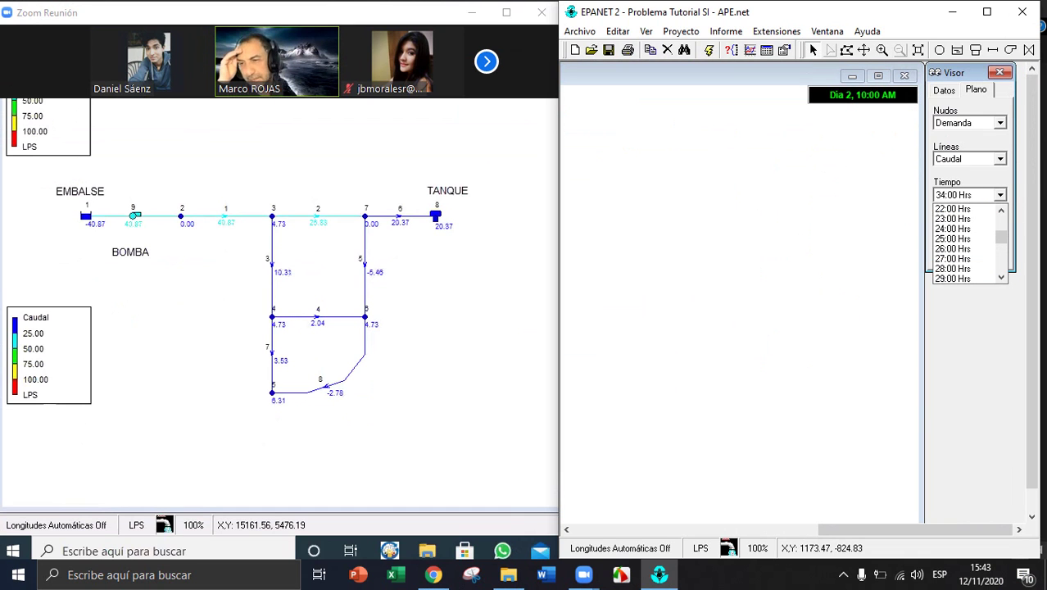
{"action": "scroll", "coordinate": [964, 239], "scroll_direction": "up", "scroll_amount": 3}
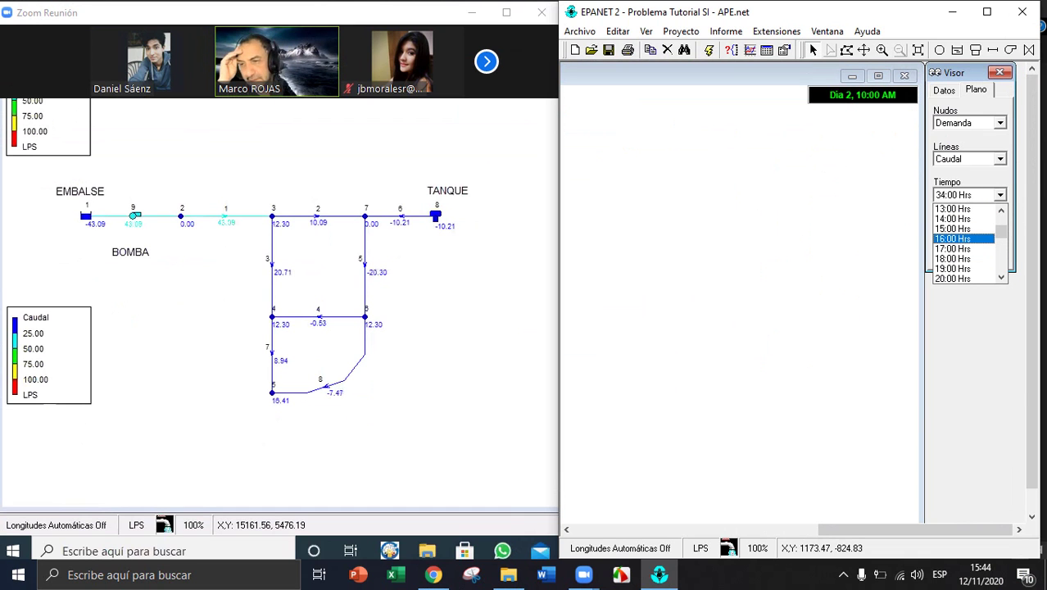
{"action": "left_click", "coordinate": [685, 111]}
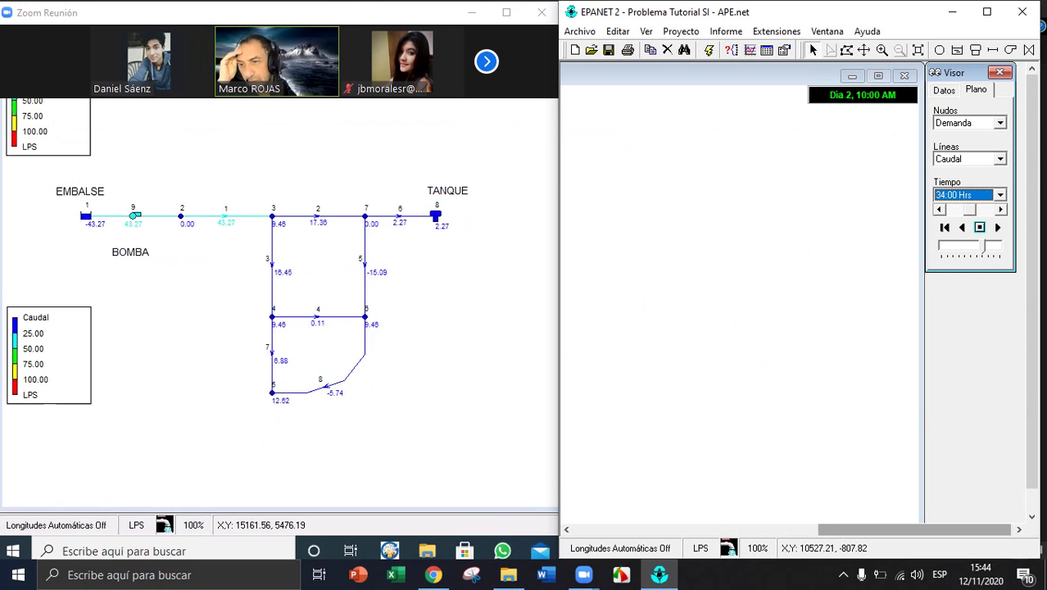
Set the local EPANET map time to 50:00 Hrs
{"action": "left_click_drag", "start_coordinate": [898, 529], "coordinate": [839, 529]}
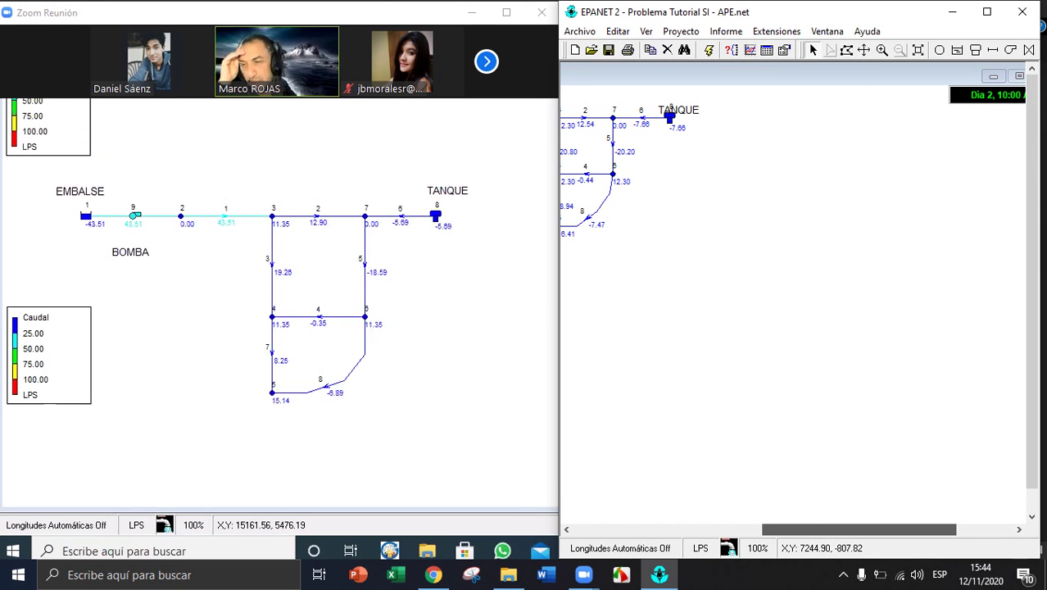
{"action": "left_click_drag", "start_coordinate": [859, 529], "coordinate": [915, 530]}
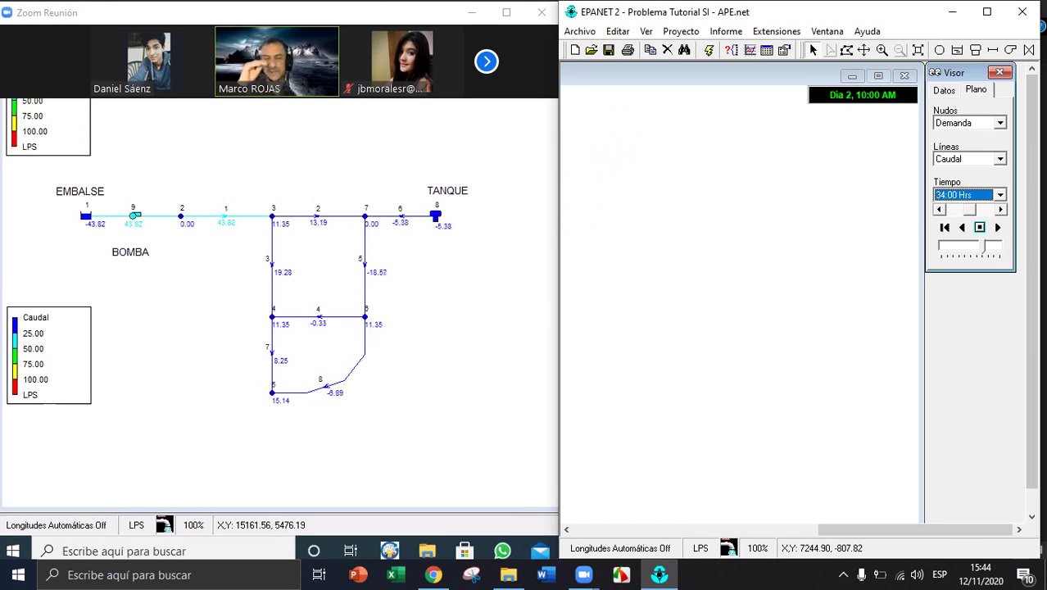
{"action": "left_click", "coordinate": [1000, 195]}
{"action": "scroll", "coordinate": [966, 246], "scroll_direction": "down", "scroll_amount": 4}
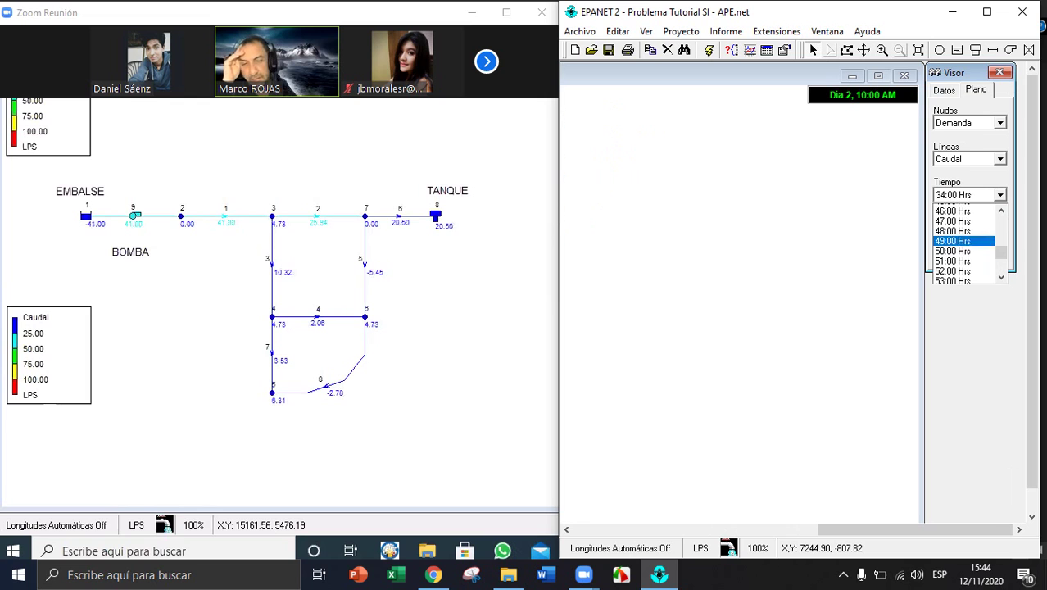
{"action": "left_click", "coordinate": [954, 251]}
Bring the whole local network into view and compare its demands and flows with the presenter's animated map
{"action": "left_click_drag", "start_coordinate": [919, 529], "coordinate": [711, 529]}
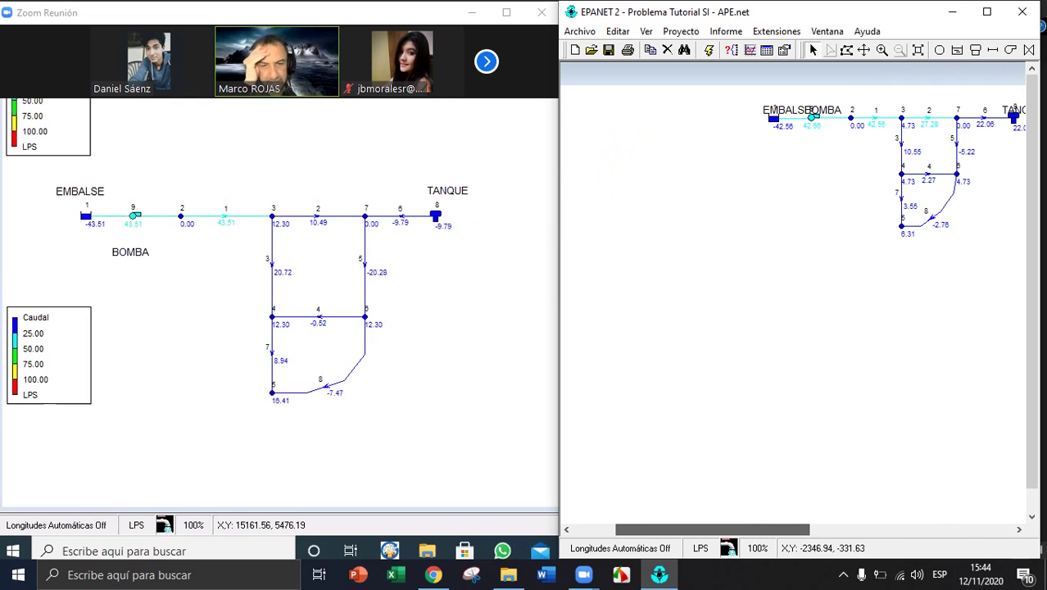
{"action": "left_click_drag", "start_coordinate": [711, 529], "coordinate": [796, 530]}
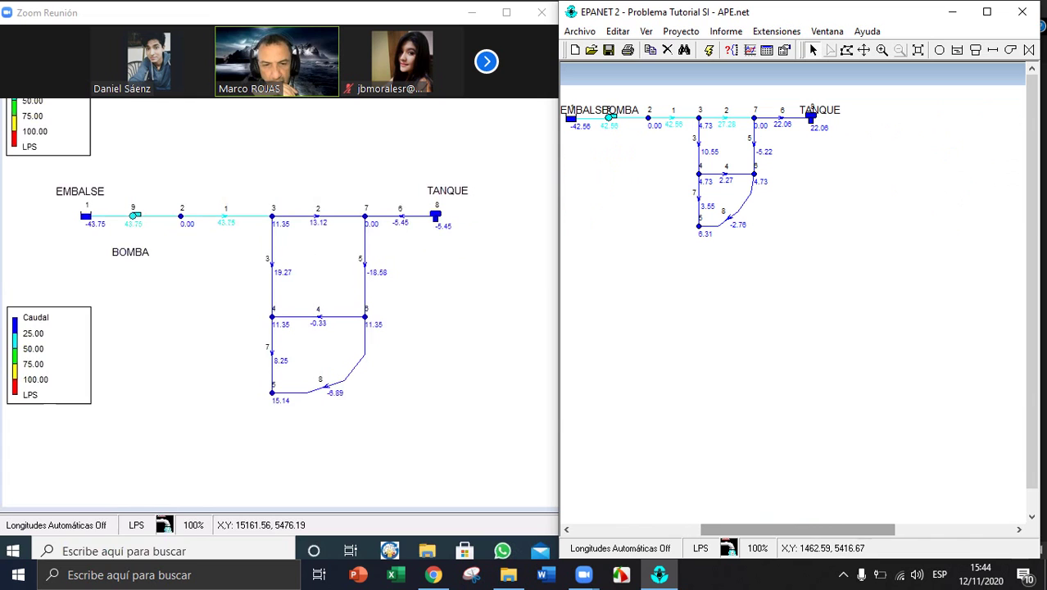
{"action": "mouse_move", "coordinate": [731, 530]}
{"action": "left_mouse_down"}
{"action": "mouse_move", "coordinate": [849, 530]}
{"action": "mouse_move", "coordinate": [731, 530]}
{"action": "left_mouse_up"}
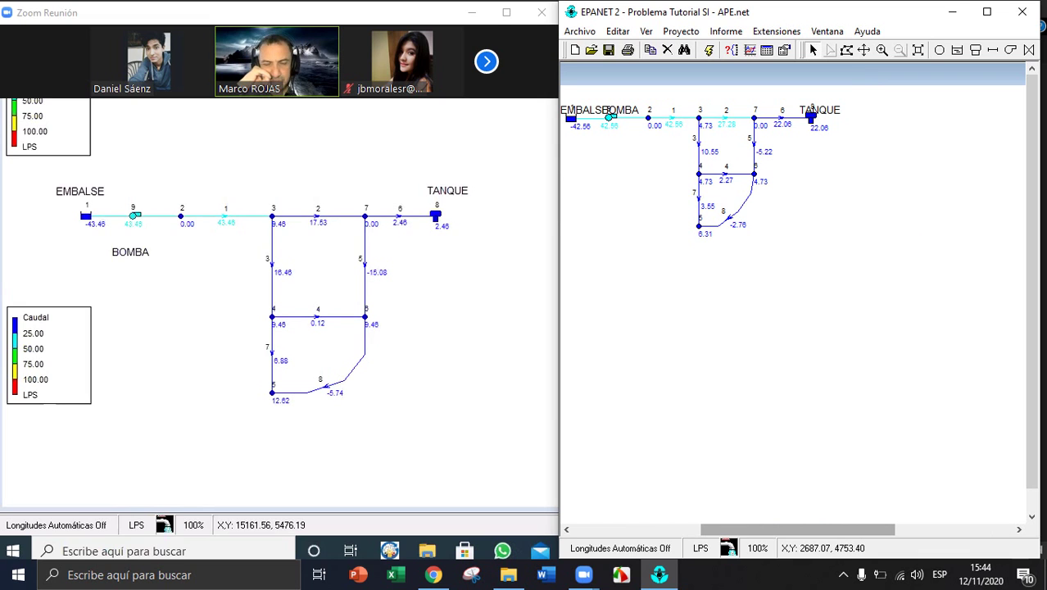
{"action": "mouse_move", "coordinate": [713, 226]}
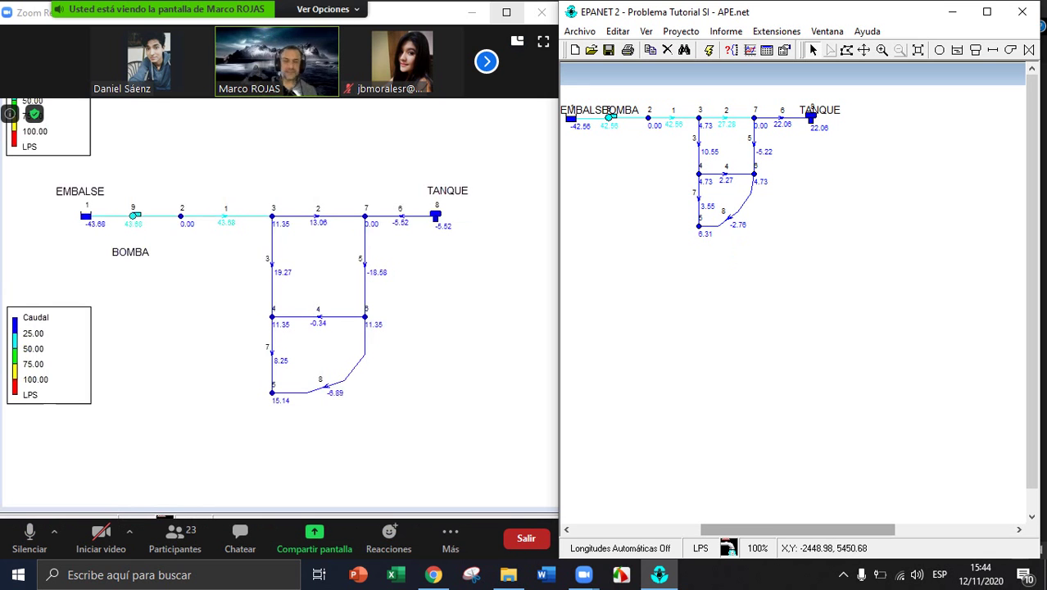
Maximize the Zoom meeting, show it full screen, and mute the microphone
{"action": "left_click", "coordinate": [507, 13]}
{"action": "left_click", "coordinate": [1031, 34]}
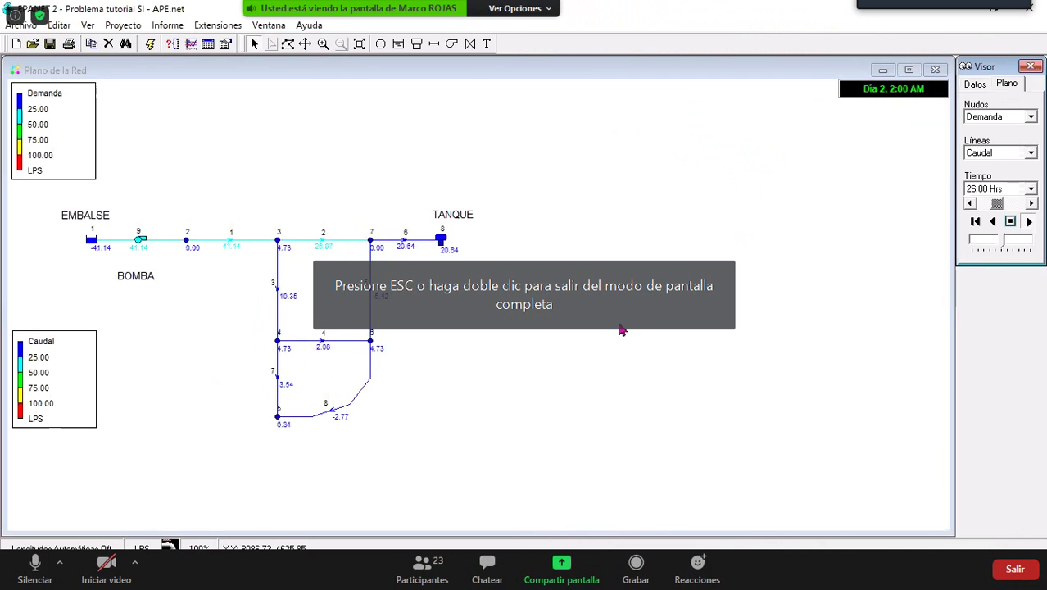
{"action": "left_click", "coordinate": [36, 567]}
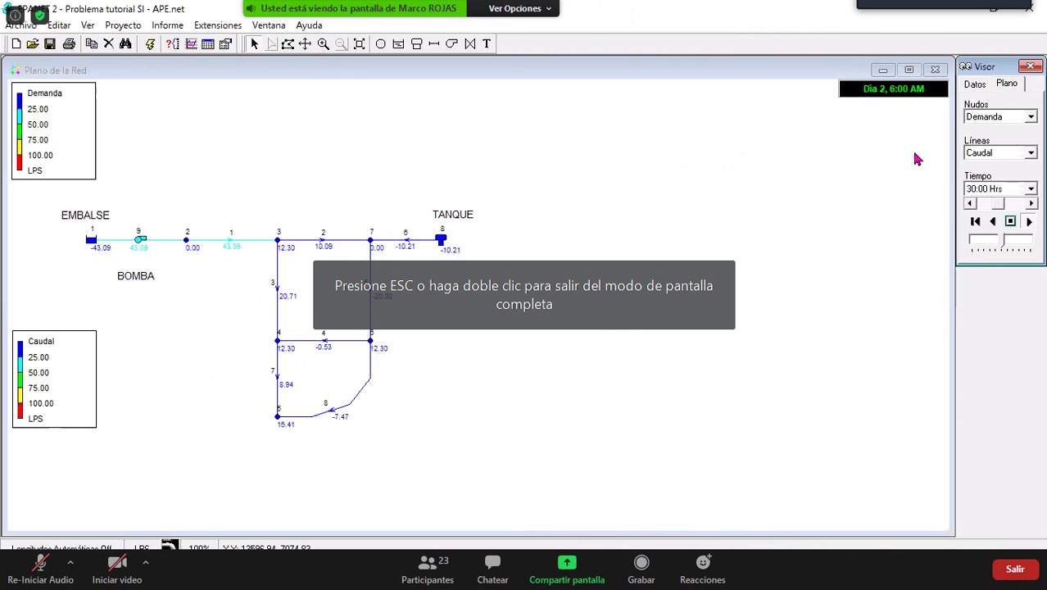
Display Presión at the nodes and Factor de Fricción on the lines of the presenter's network map
{"action": "left_click", "coordinate": [1032, 119]}
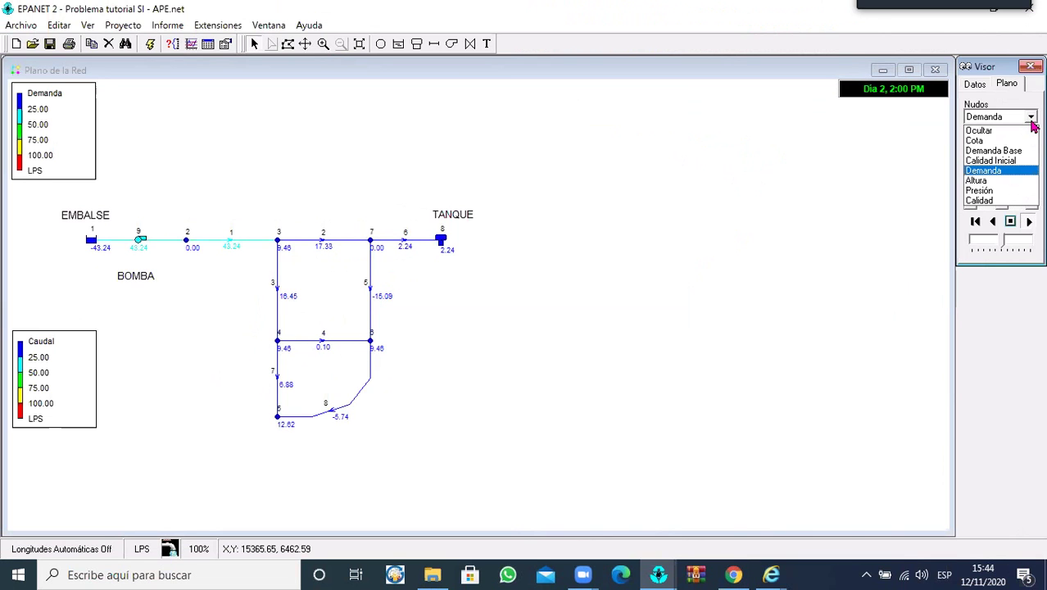
{"action": "left_click", "coordinate": [986, 192]}
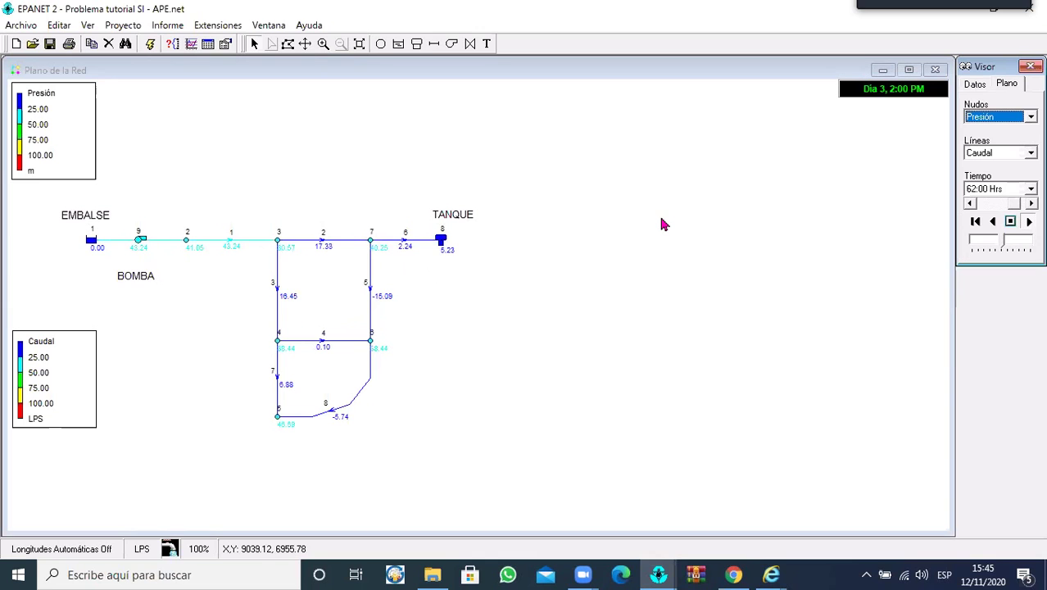
{"action": "left_click", "coordinate": [1032, 119]}
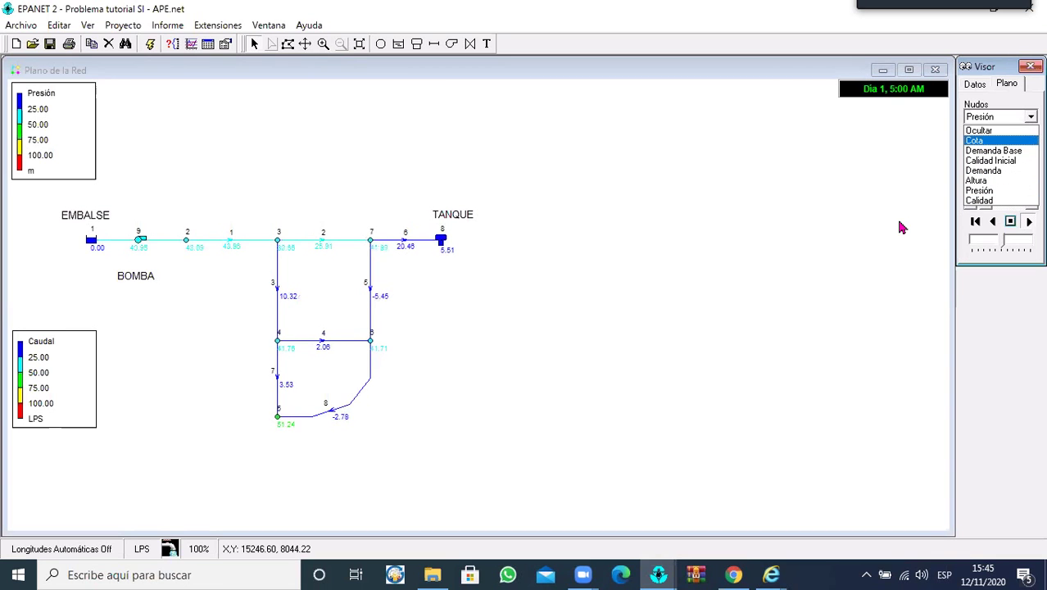
{"action": "left_click", "coordinate": [1038, 156]}
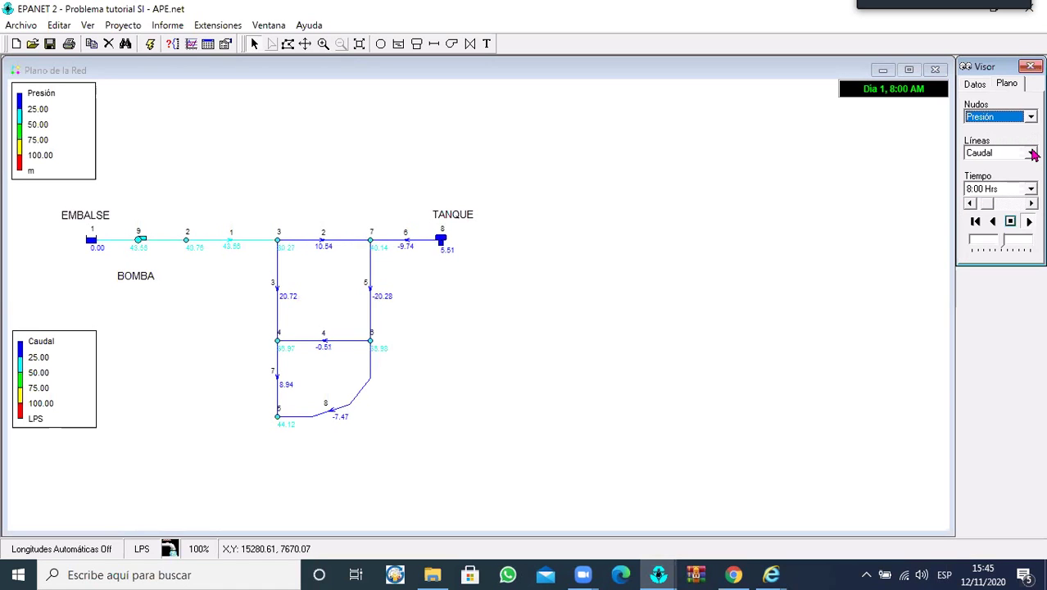
{"action": "left_click", "coordinate": [1032, 153]}
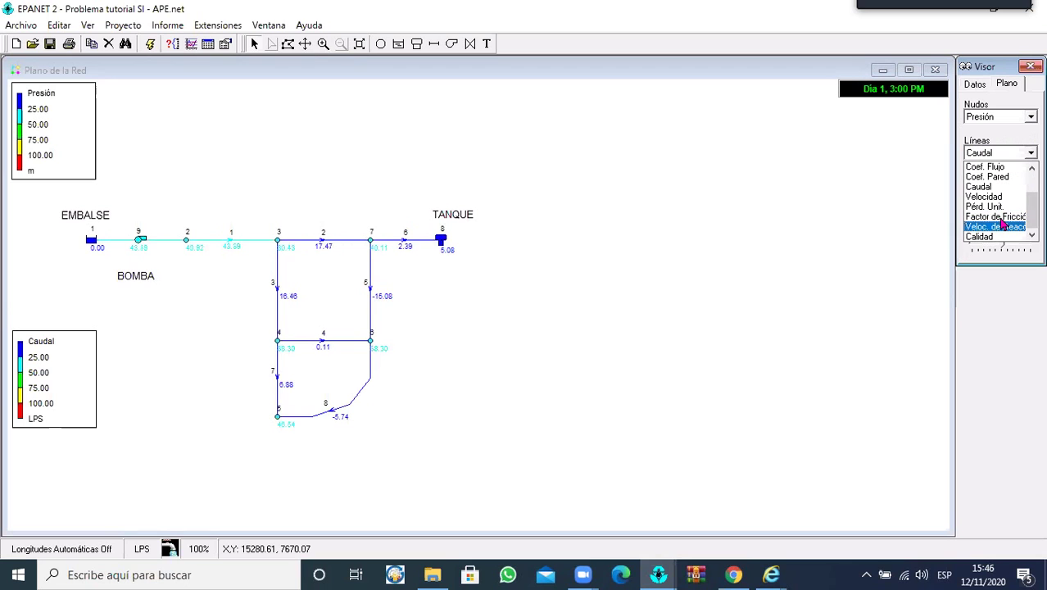
{"action": "left_click", "coordinate": [1001, 218]}
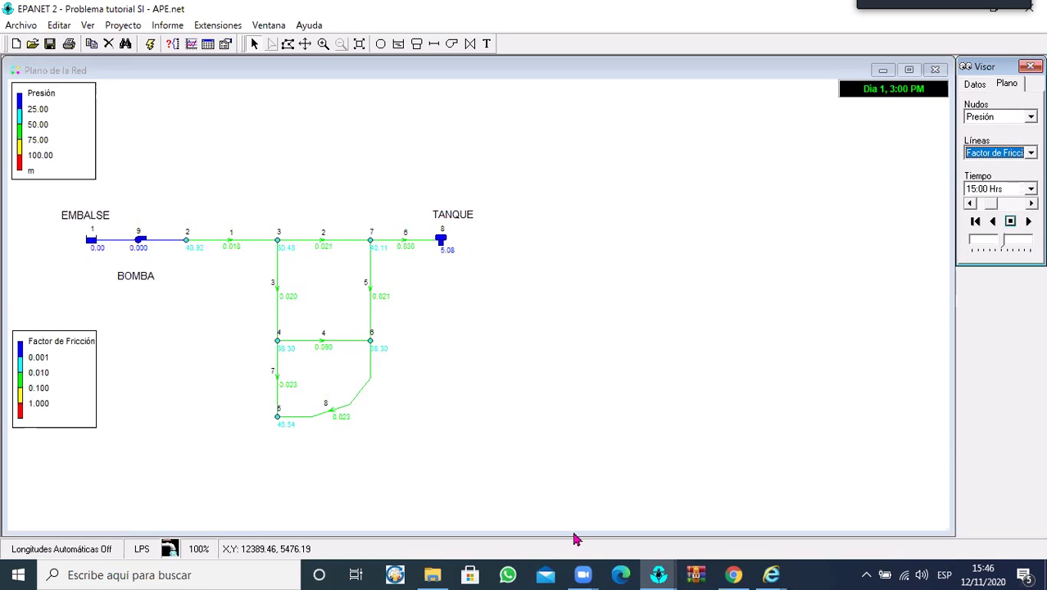
Show the tutorial's Análisis en Periodo Extendido page to read how to graph the tank, and restore the Zoom meeting beside EPANET
{"action": "left_click", "coordinate": [725, 522]}
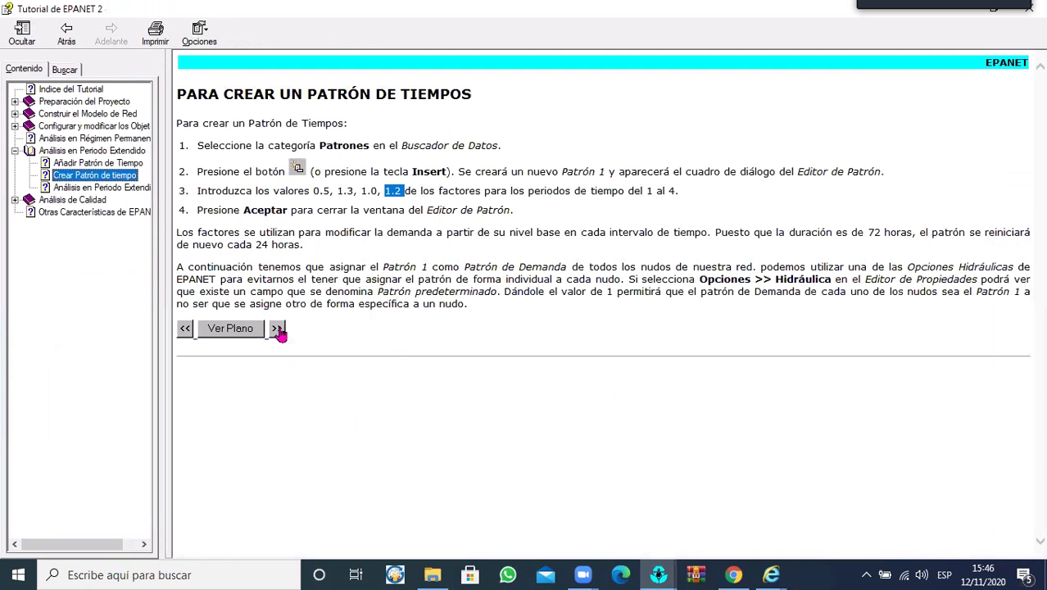
{"action": "left_click", "coordinate": [280, 330]}
{"action": "left_click", "coordinate": [278, 330]}
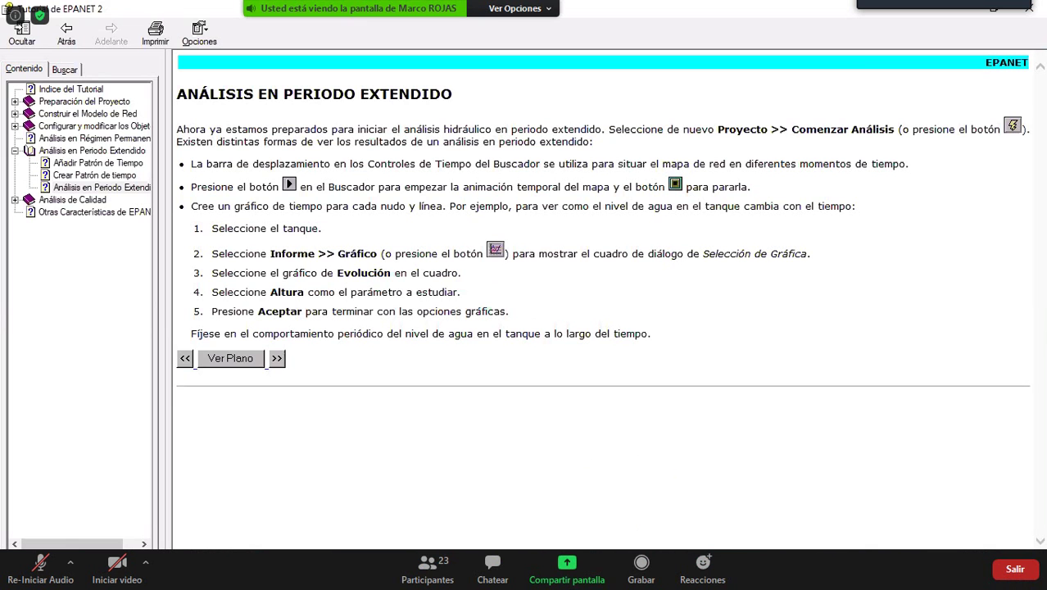
{"action": "key", "text": "Escape"}
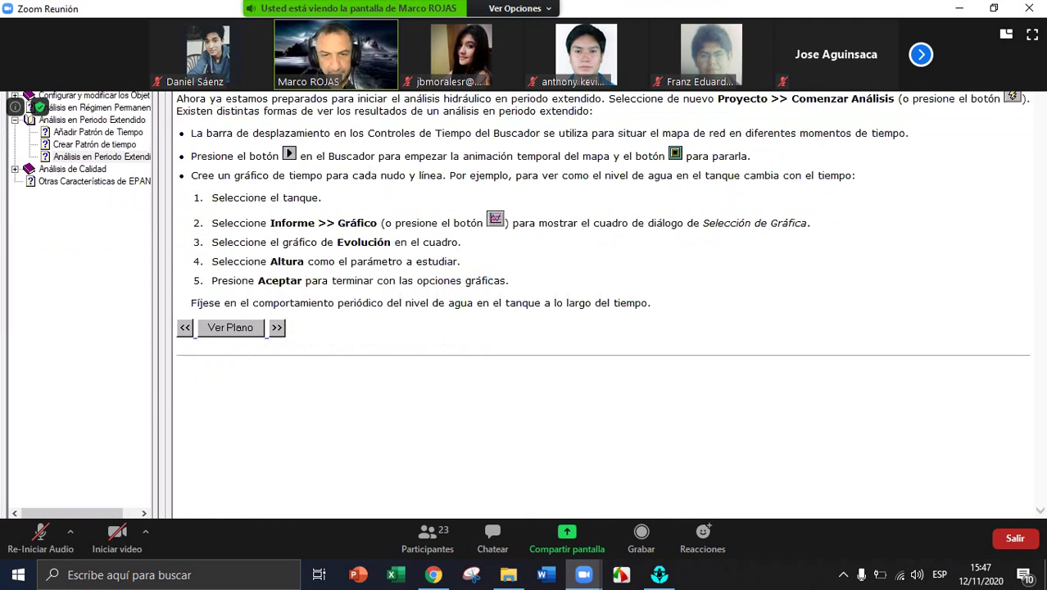
{"action": "left_click", "coordinate": [994, 8]}
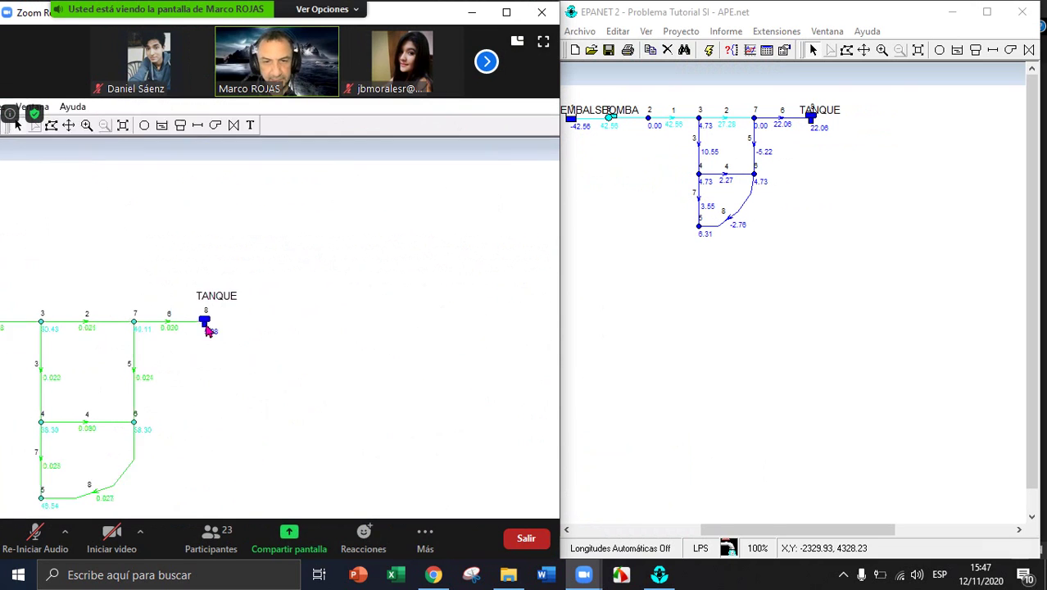
Plot the Curvas de Evolución graph of Presión for node 8, and select the tank in the local network with its Visor in view
{"action": "left_click", "coordinate": [812, 119]}
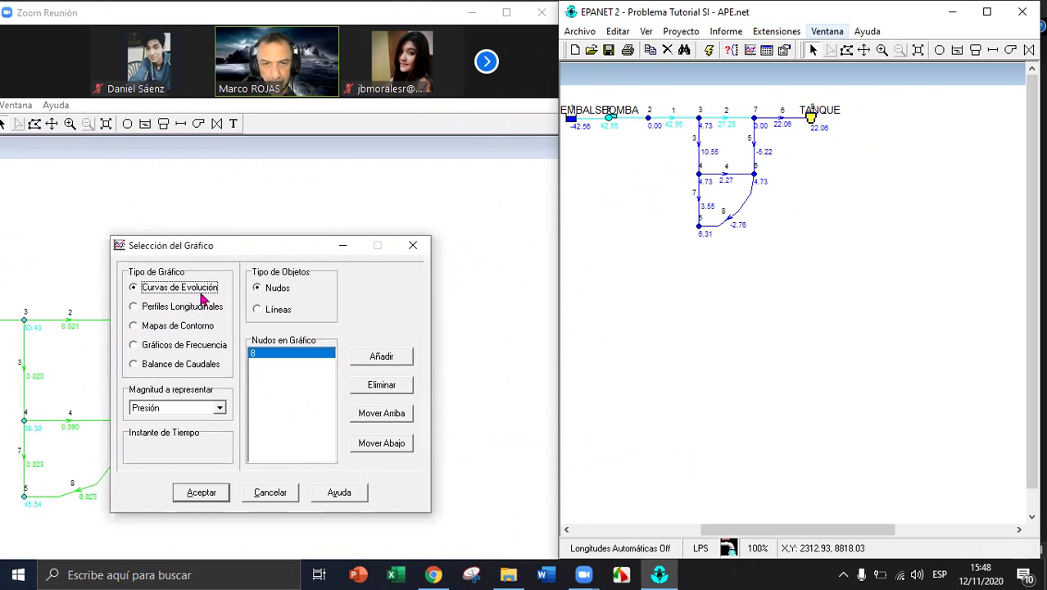
{"action": "right_click", "coordinate": [807, 116]}
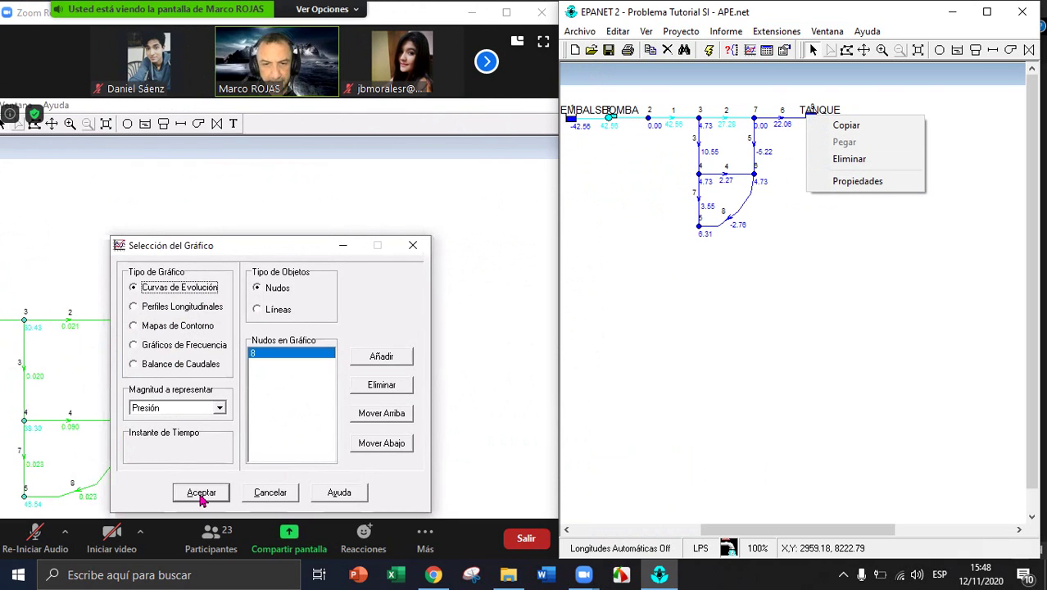
{"action": "left_click", "coordinate": [201, 495]}
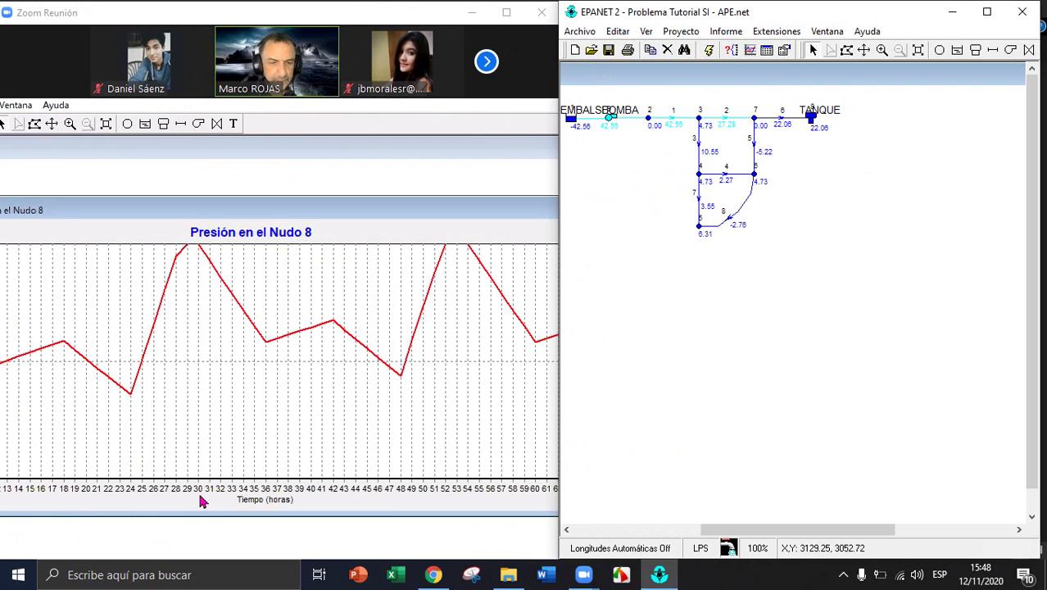
{"action": "left_click", "coordinate": [811, 117]}
{"action": "left_click_drag", "start_coordinate": [784, 530], "coordinate": [902, 530]}
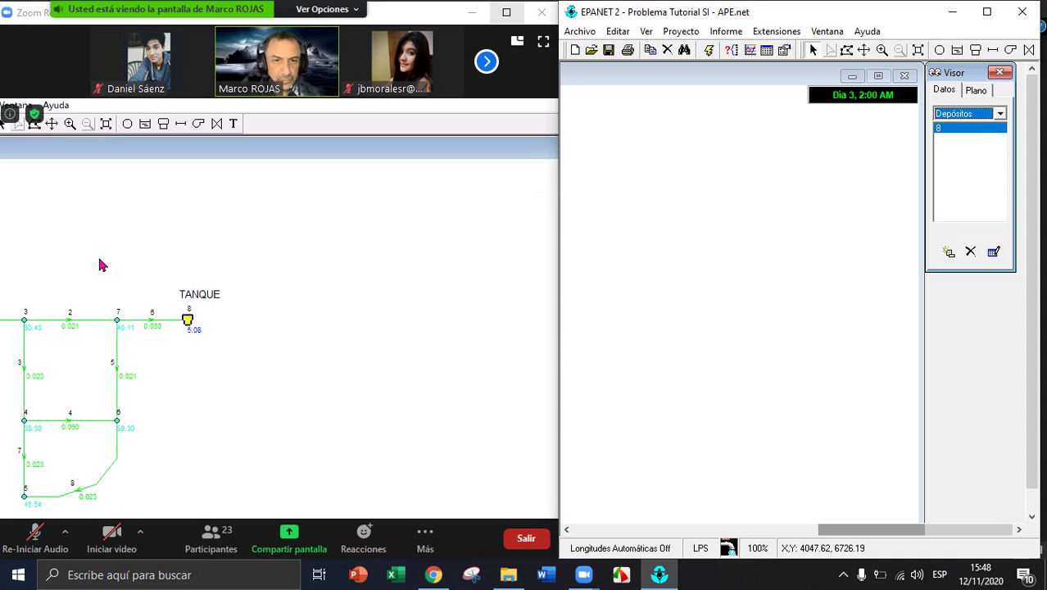
Show the meeting full screen, plot the evolution curve of Altura for node 8, and close the graph after examining it
{"action": "left_click", "coordinate": [507, 12]}
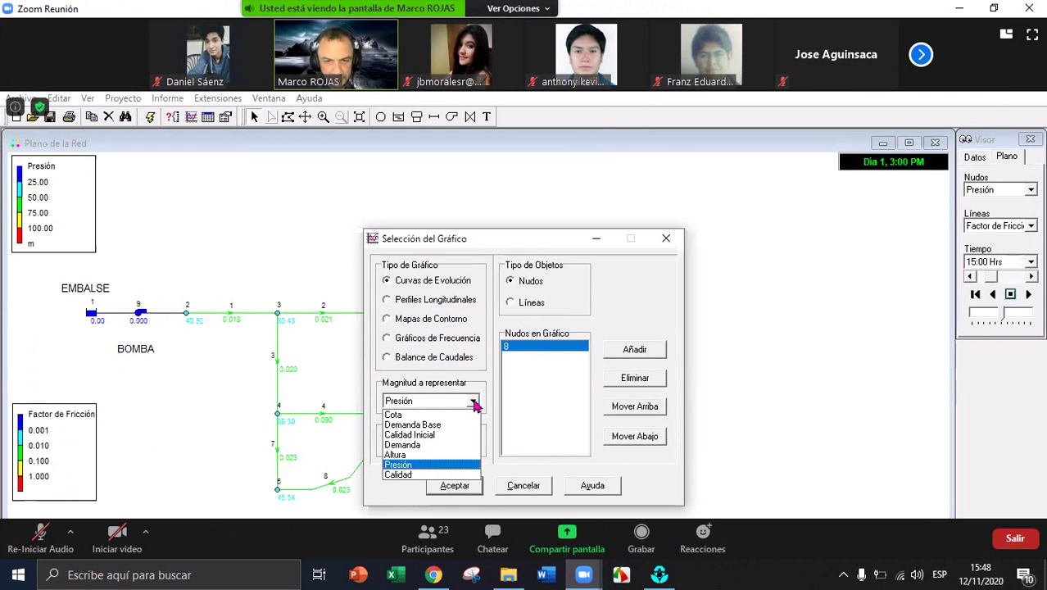
{"action": "key", "text": "alt+f"}
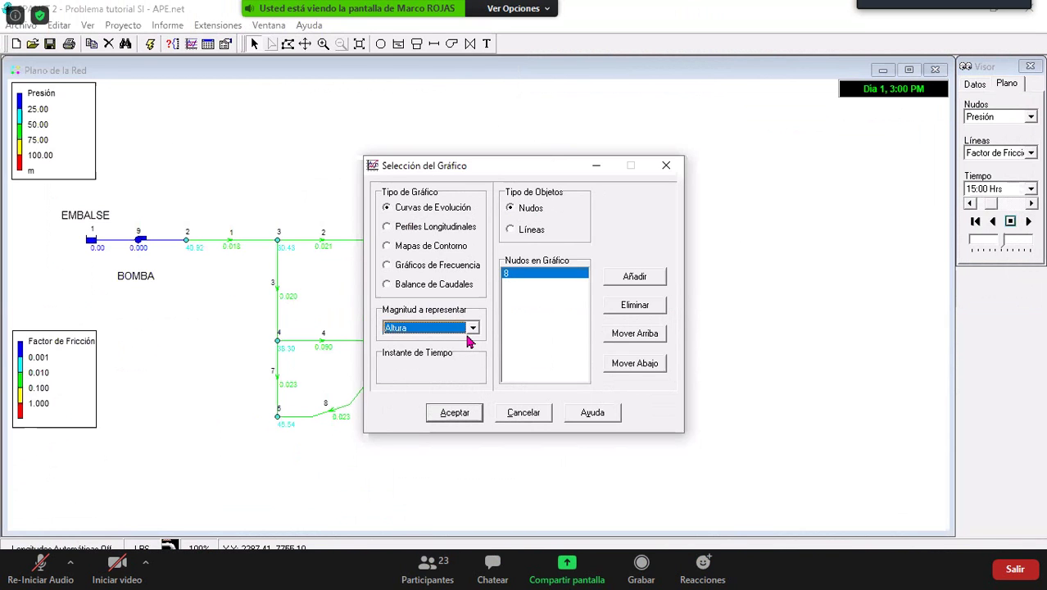
{"action": "left_click", "coordinate": [456, 414]}
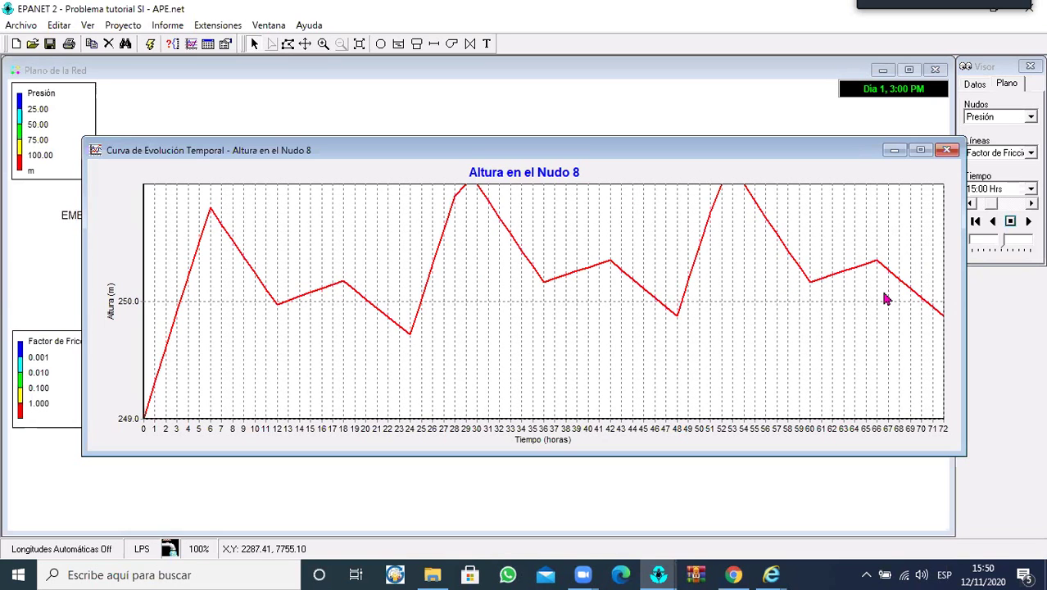
{"action": "left_click", "coordinate": [949, 152]}
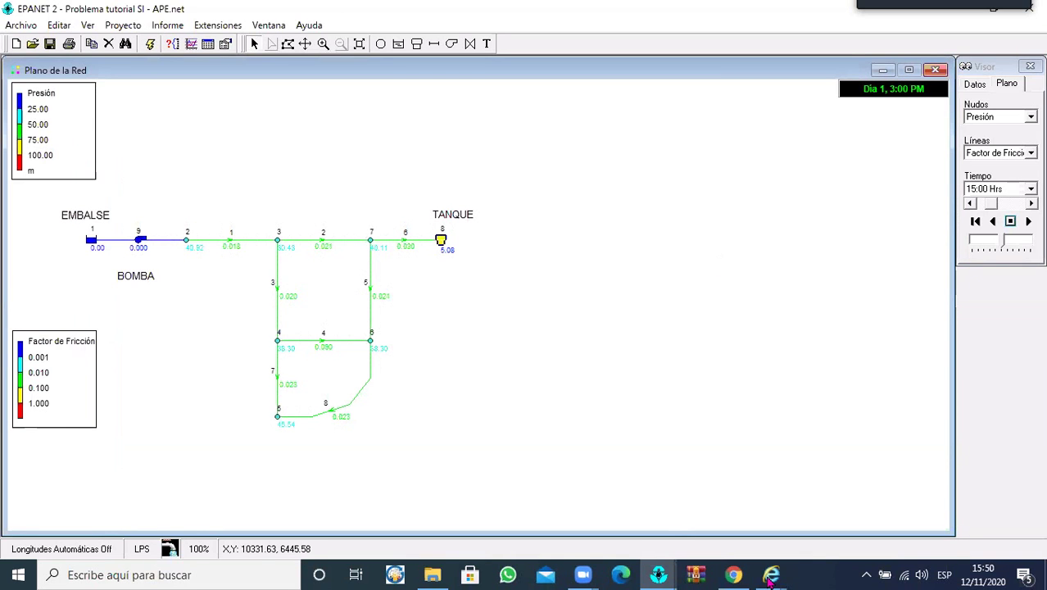
Review the tutorial's Análisis en Periodo Extendido page, and return to the EPANET network map
{"action": "left_click", "coordinate": [583, 578]}
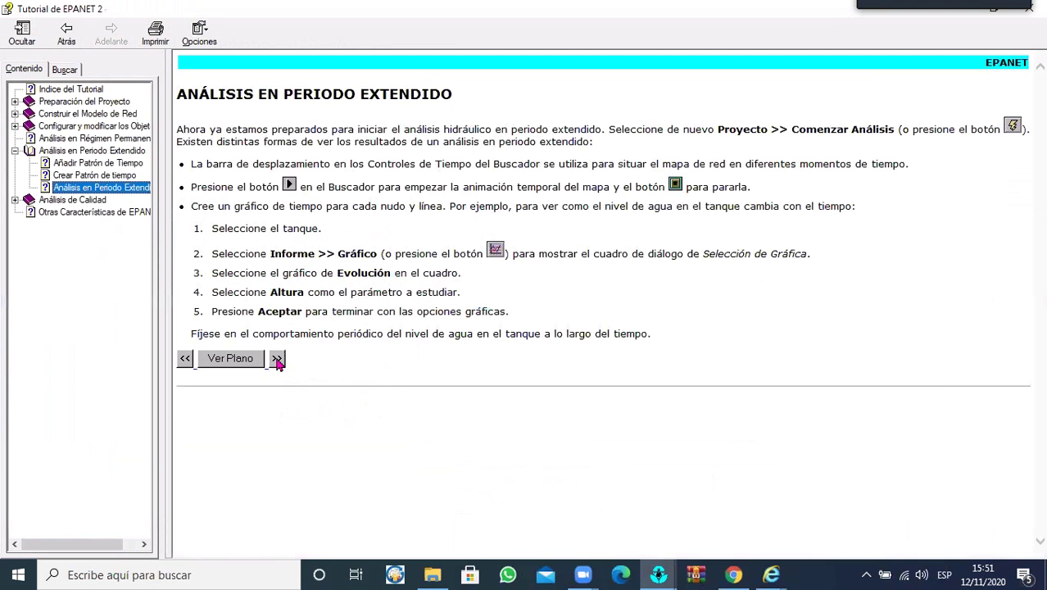
{"action": "left_click", "coordinate": [278, 360]}
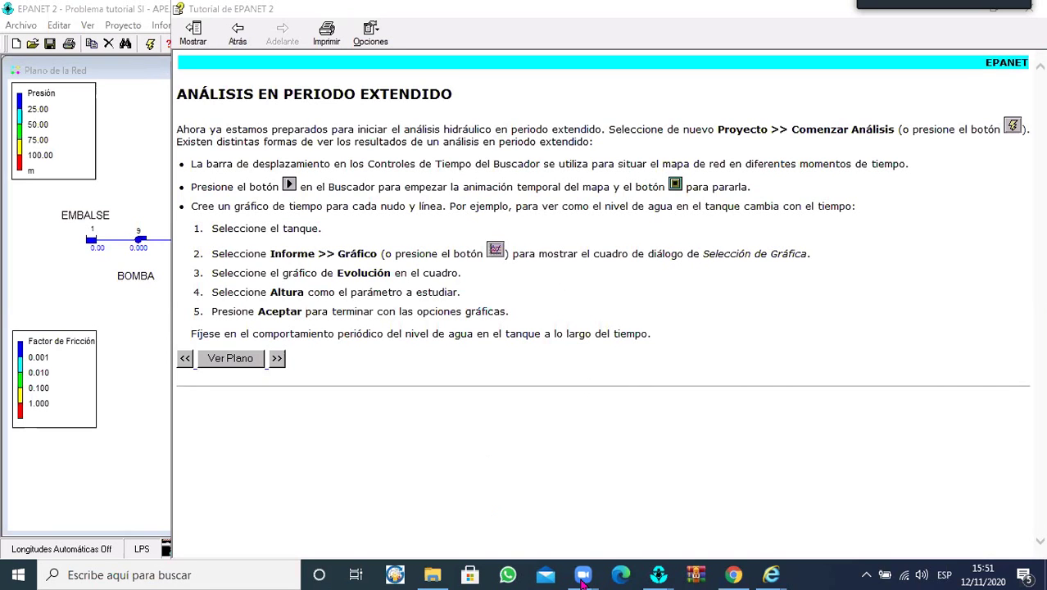
{"action": "mouse_move", "coordinate": [583, 577]}
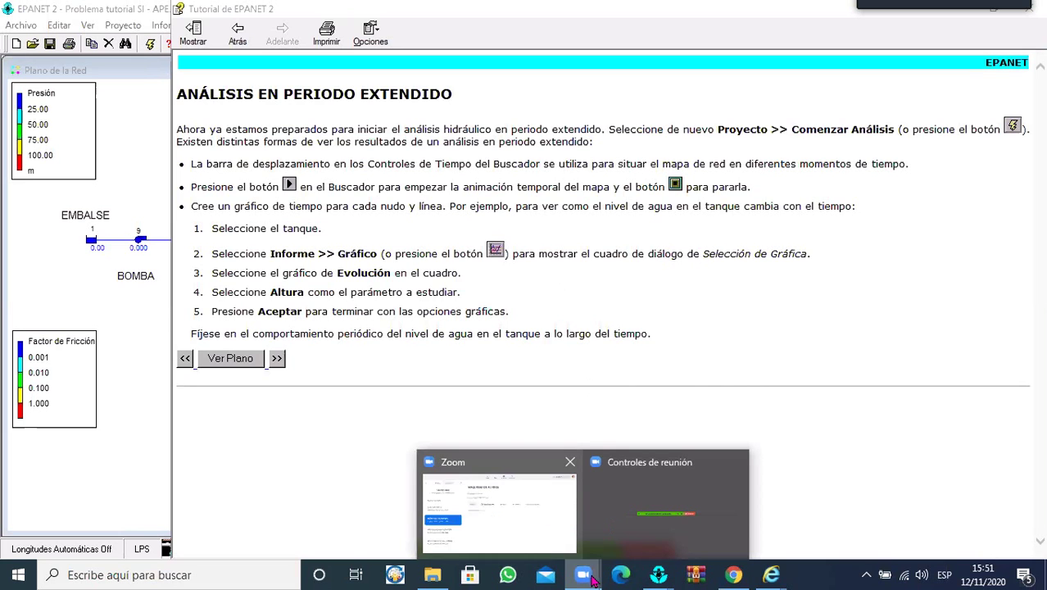
{"action": "key", "text": "space"}
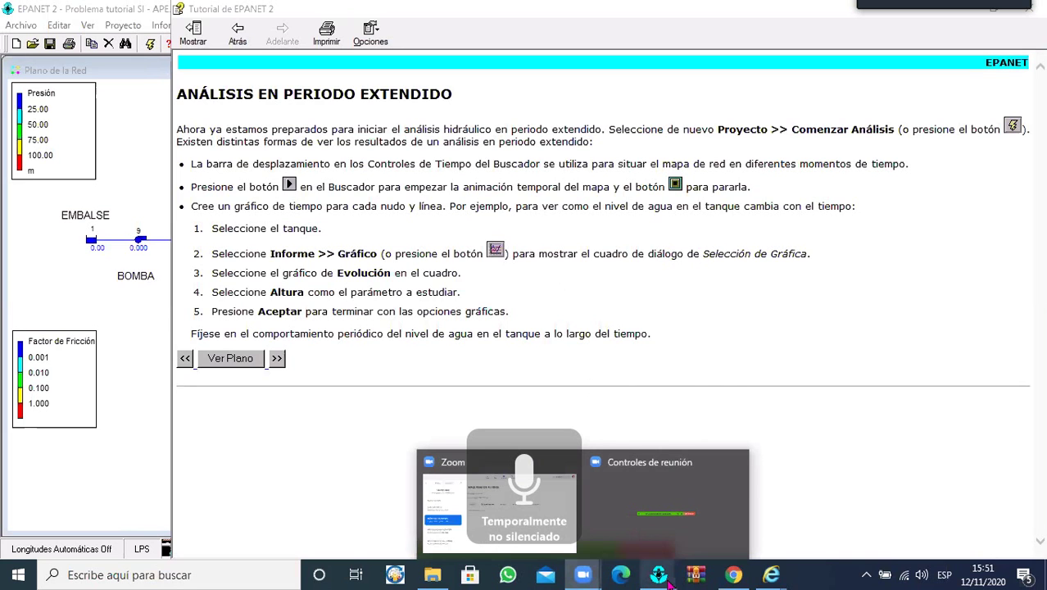
{"action": "mouse_move", "coordinate": [664, 578]}
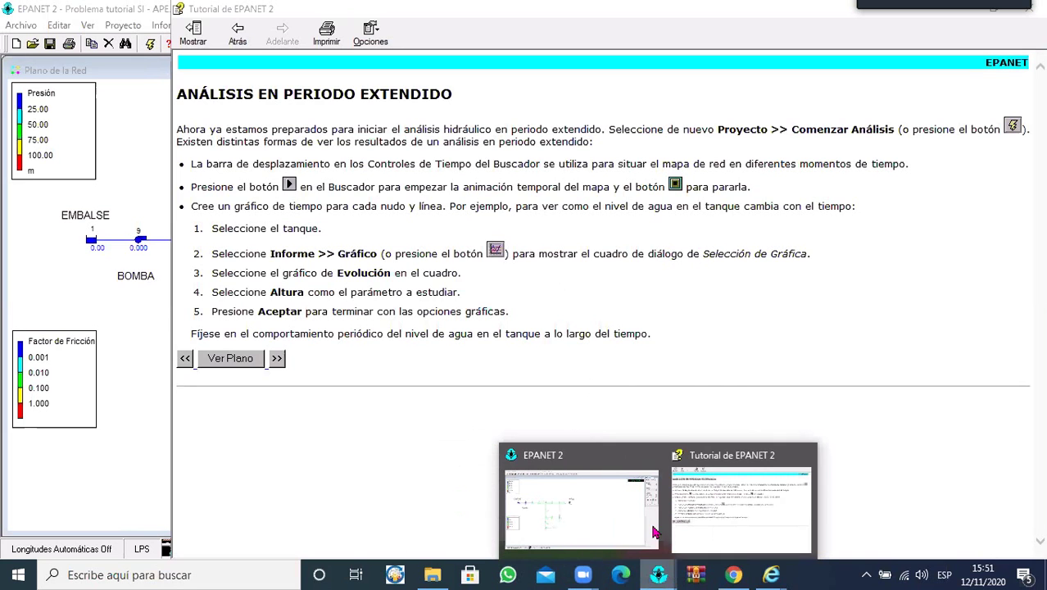
{"action": "left_click", "coordinate": [611, 515]}
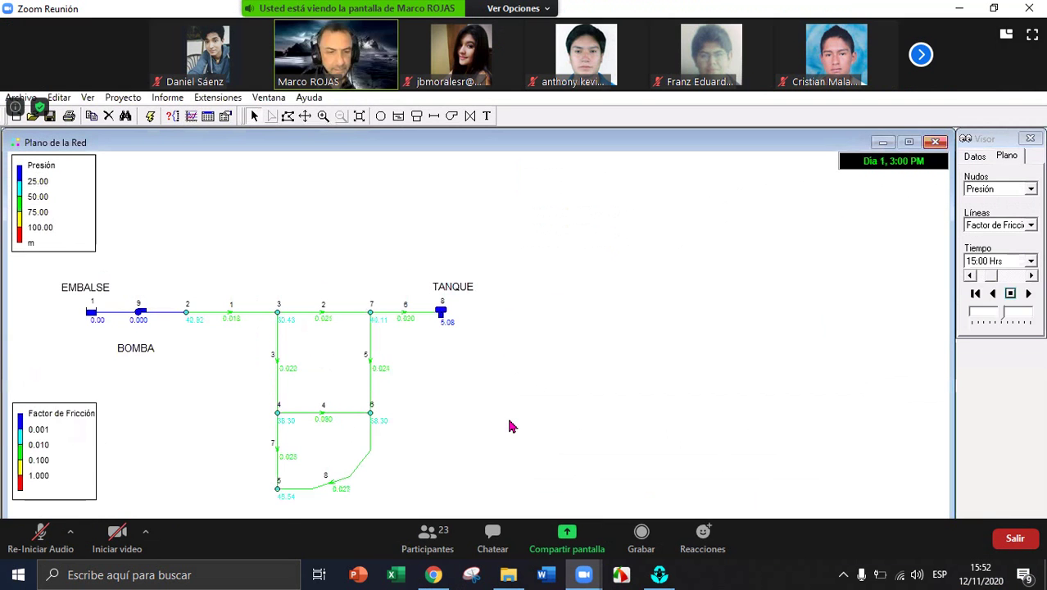
Restore the Zoom meeting beside the local EPANET window, and close EPANET without saving the project changes
{"action": "left_click", "coordinate": [1033, 34]}
{"action": "key", "text": "Escape"}
{"action": "left_click", "coordinate": [994, 8]}
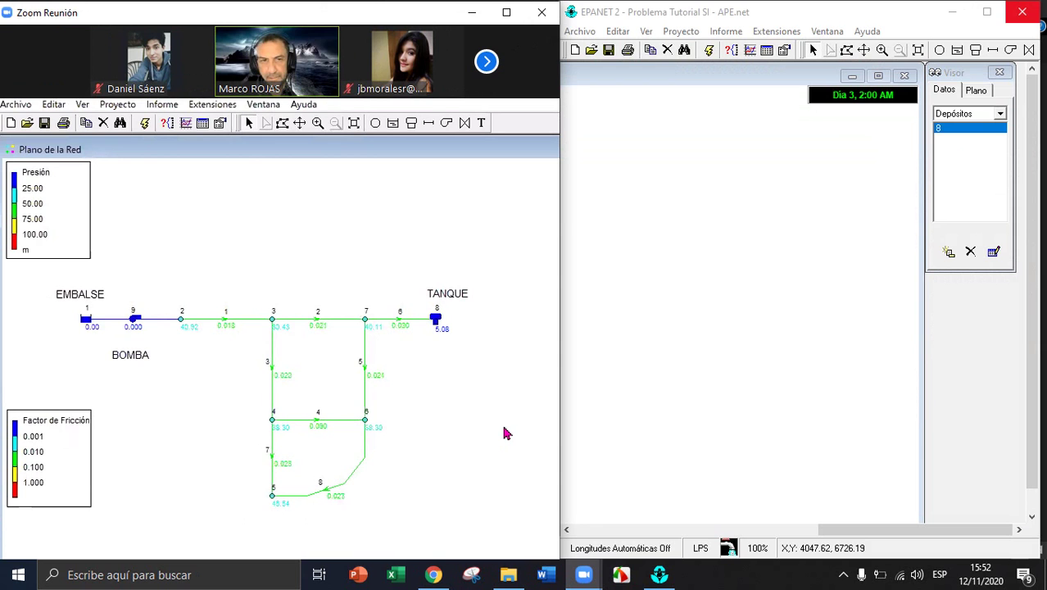
{"action": "left_click", "coordinate": [1023, 12]}
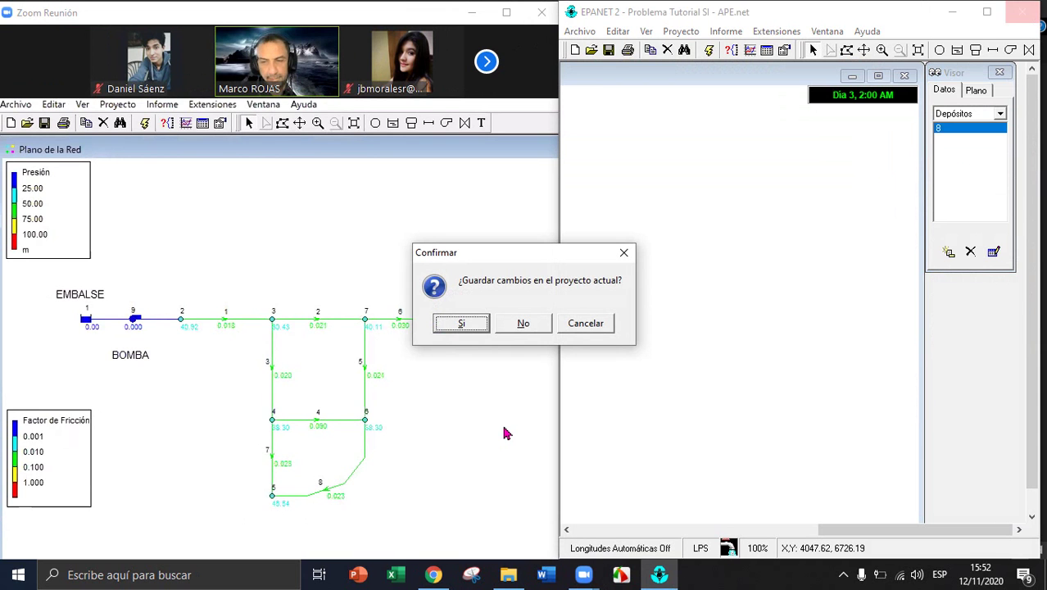
{"action": "key", "text": "Tab"}
{"action": "key", "text": "Return"}
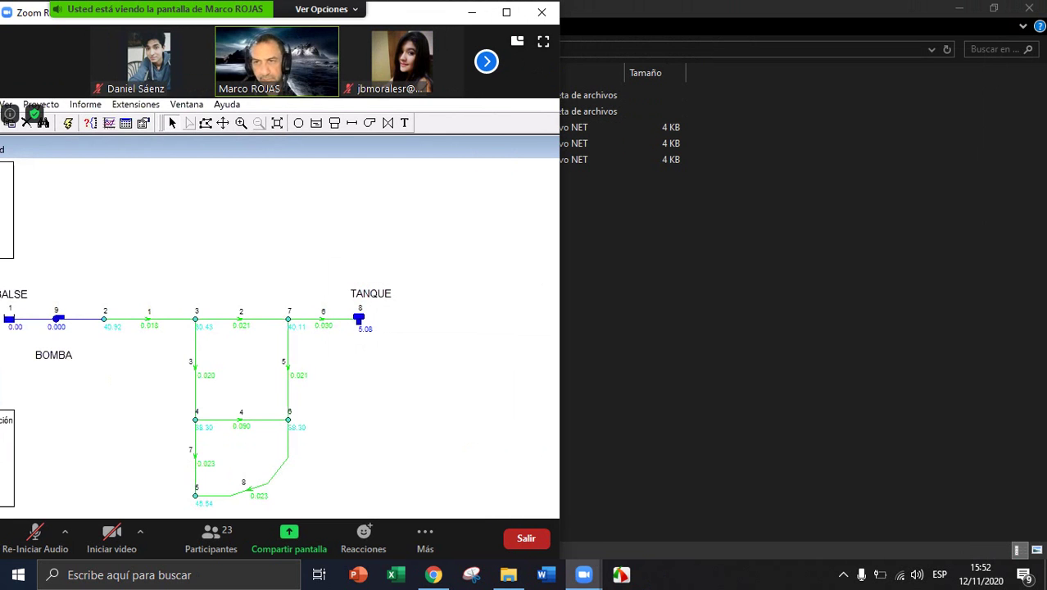
Keep the meeting at half-screen size and launch Epanet 2.0 vE again from a Windows search for EPA
{"action": "left_click", "coordinate": [507, 12]}
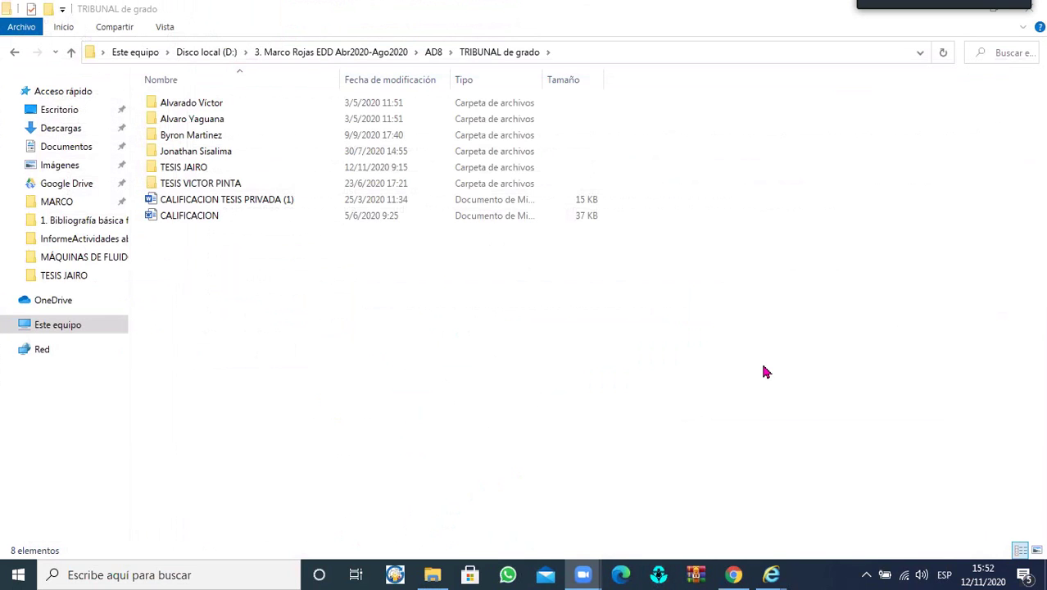
{"action": "key", "text": "Escape"}
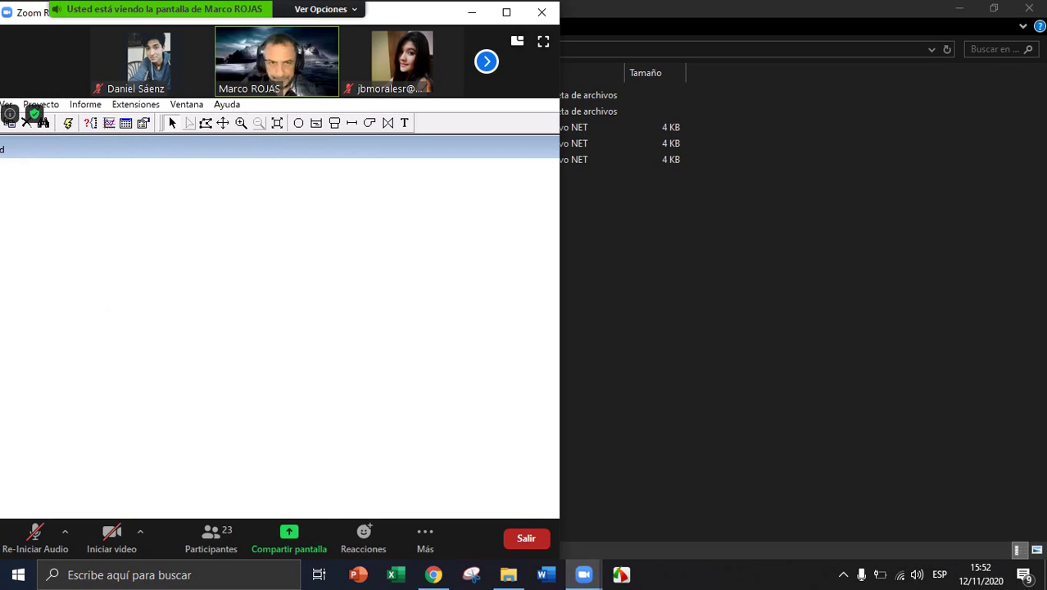
{"action": "left_click", "coordinate": [168, 574]}
{"action": "type", "text": "EPA"}
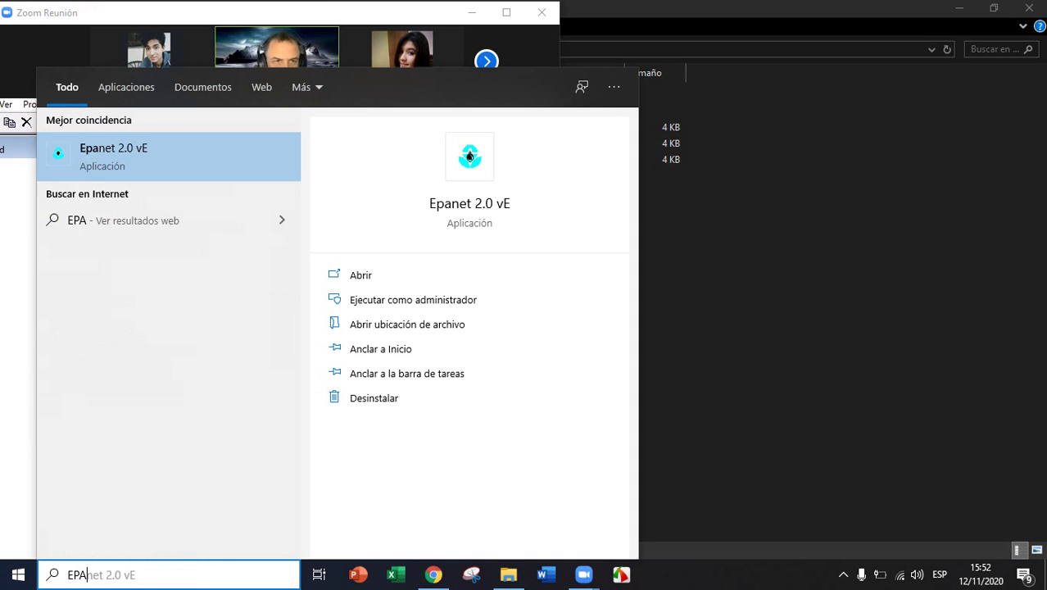
{"action": "left_click", "coordinate": [156, 156]}
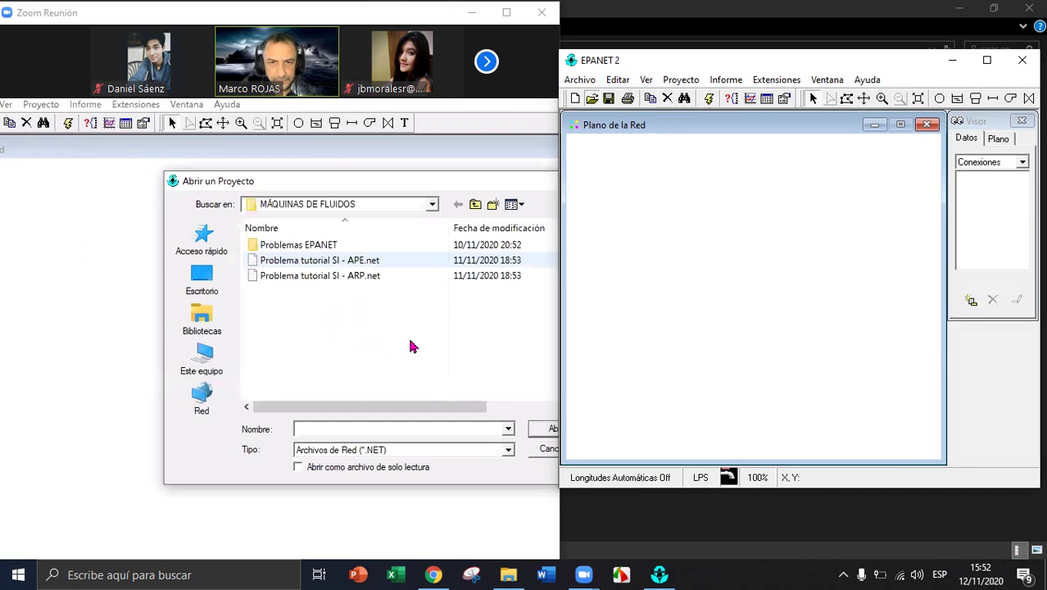
Open the project Problema Tutorial SI - APE.net and align the EPANET window beside the meeting
{"action": "left_click", "coordinate": [593, 98]}
{"action": "left_click_drag", "start_coordinate": [475, 101], "coordinate": [760, 86]}
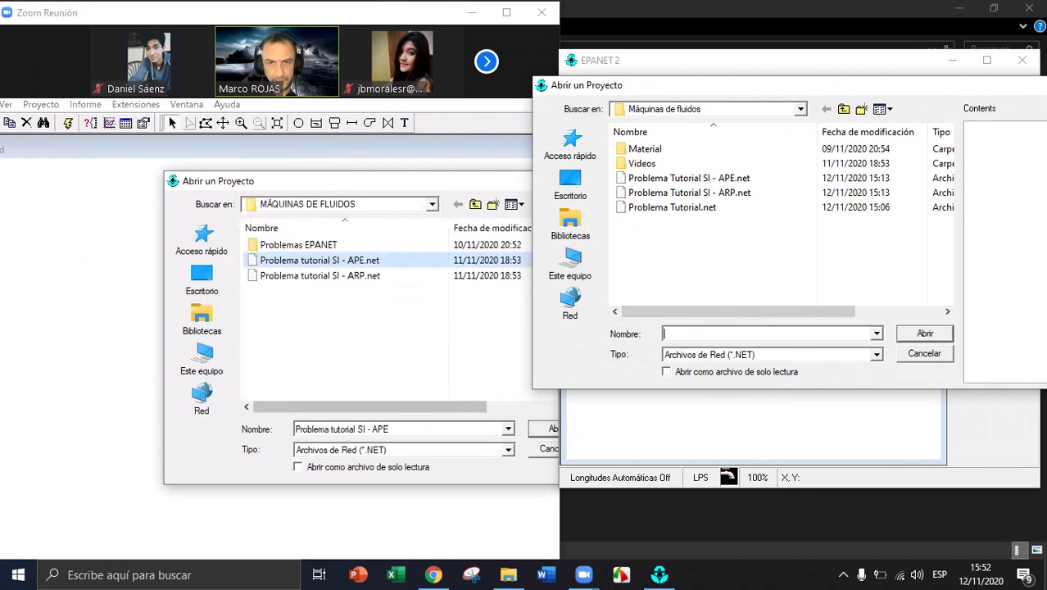
{"action": "double_click", "coordinate": [727, 178]}
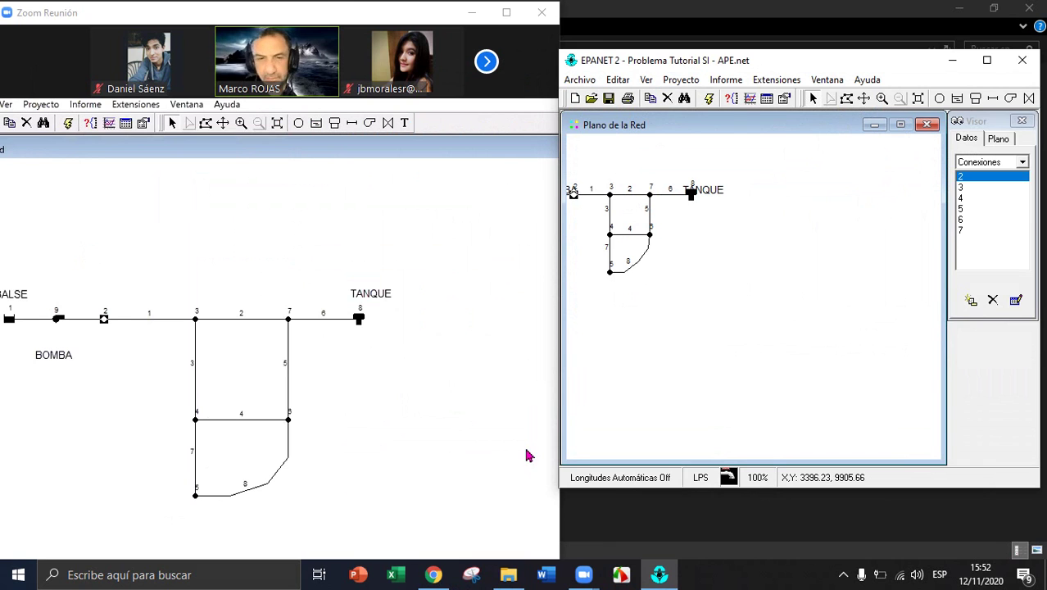
{"action": "left_click_drag", "start_coordinate": [730, 49], "coordinate": [730, 1]}
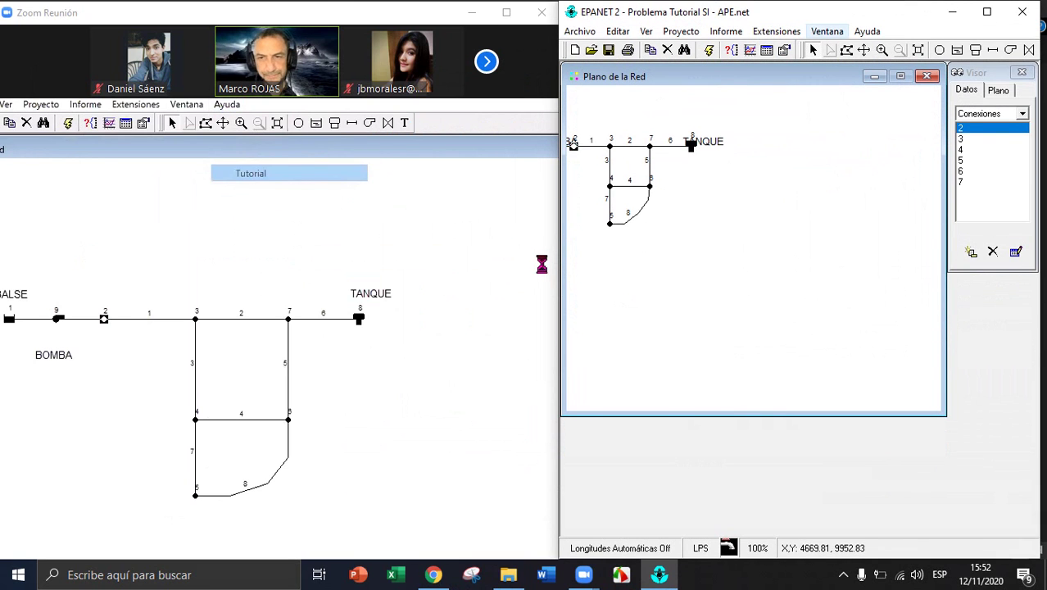
Show the EPANET tutorial beside the meeting and go to its Análisis de Periodo Extendido topic
{"action": "left_click", "coordinate": [867, 31]}
{"action": "left_click", "coordinate": [889, 100]}
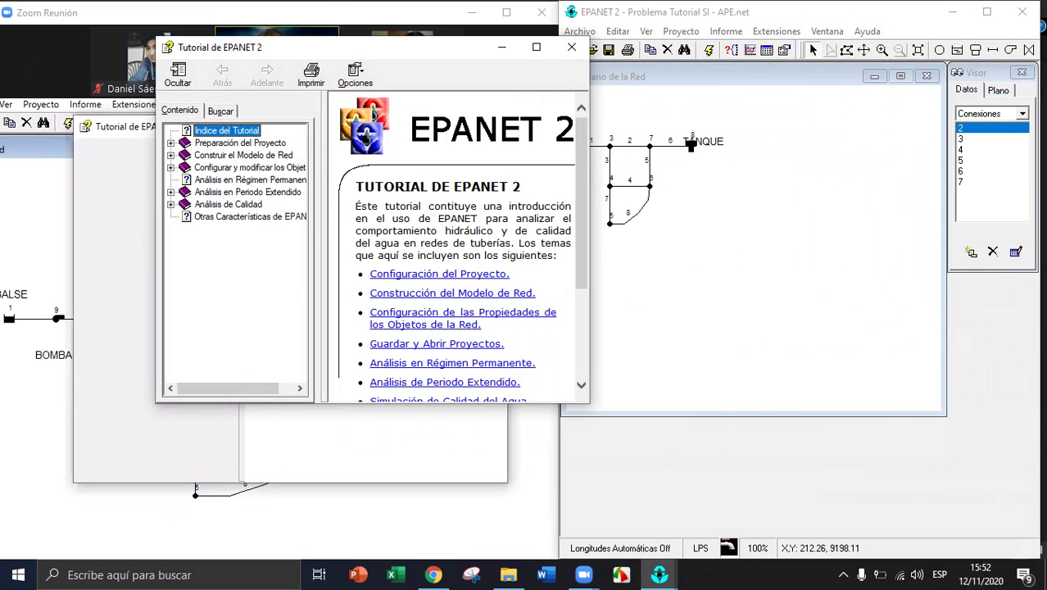
{"action": "left_click_drag", "start_coordinate": [344, 47], "coordinate": [787, 27]}
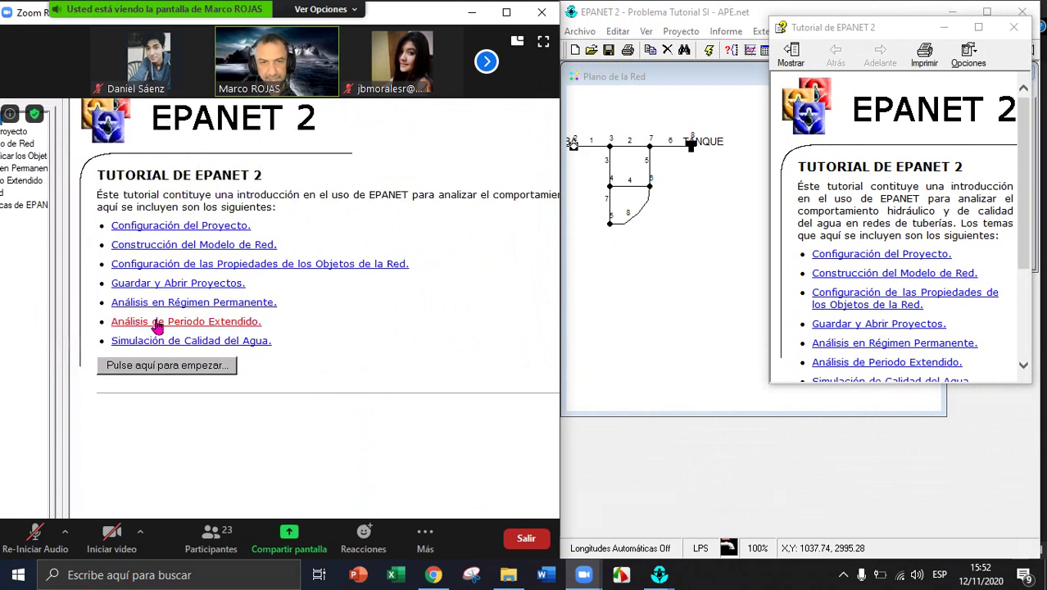
{"action": "scroll", "coordinate": [887, 315], "scroll_direction": "down", "scroll_amount": 1}
{"action": "left_click", "coordinate": [887, 315]}
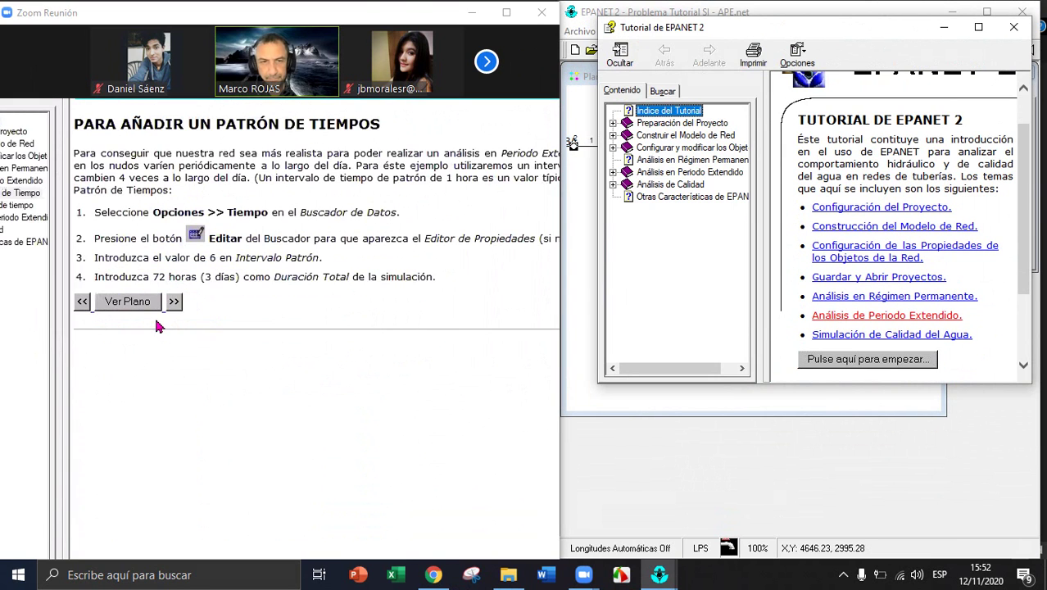
{"action": "left_click", "coordinate": [887, 315]}
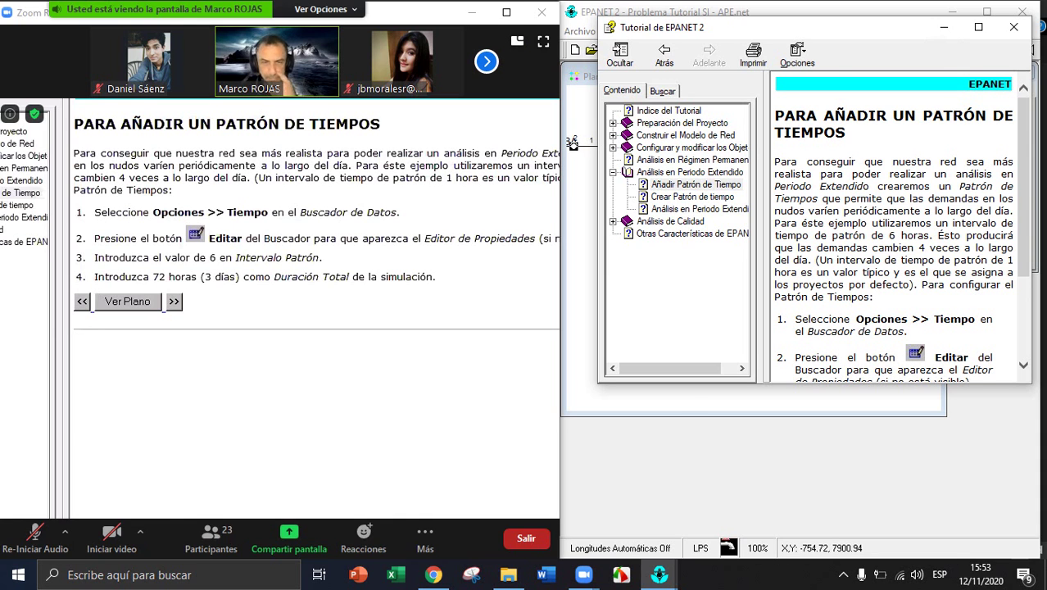
Maximize the meeting, accept pattern 1 with coefficients 0.5, 1.3, 1.0 and 1.2, and run the analysis
{"action": "left_click", "coordinate": [507, 12]}
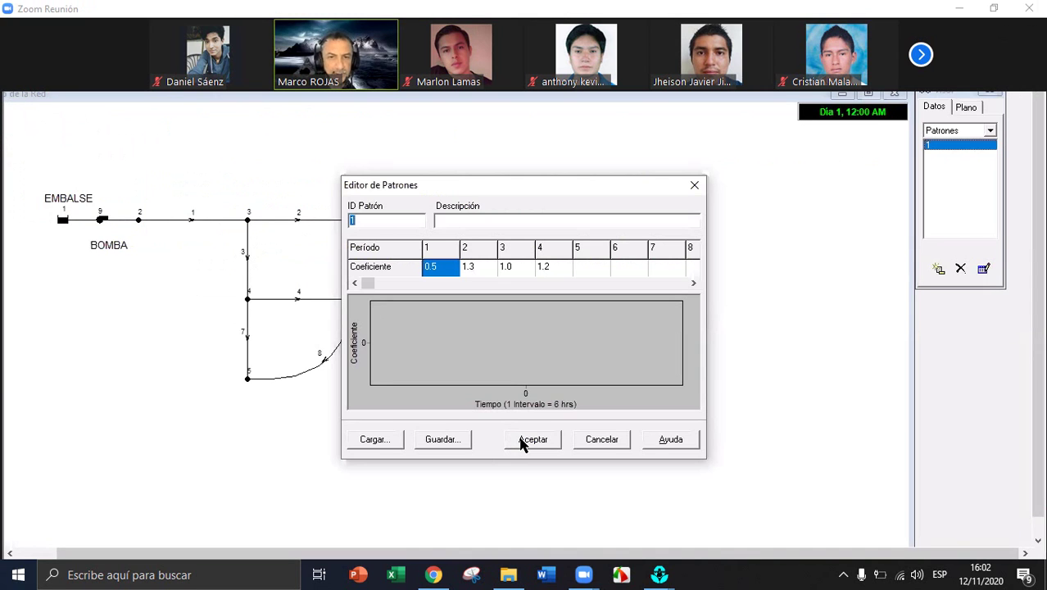
{"action": "left_click", "coordinate": [524, 441]}
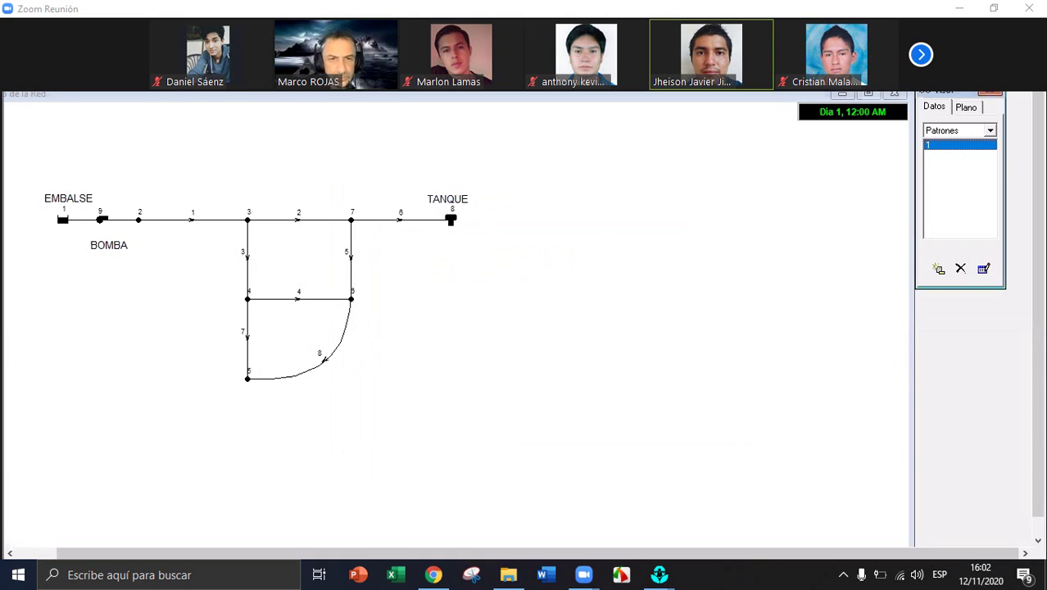
{"action": "left_click", "coordinate": [180, 72]}
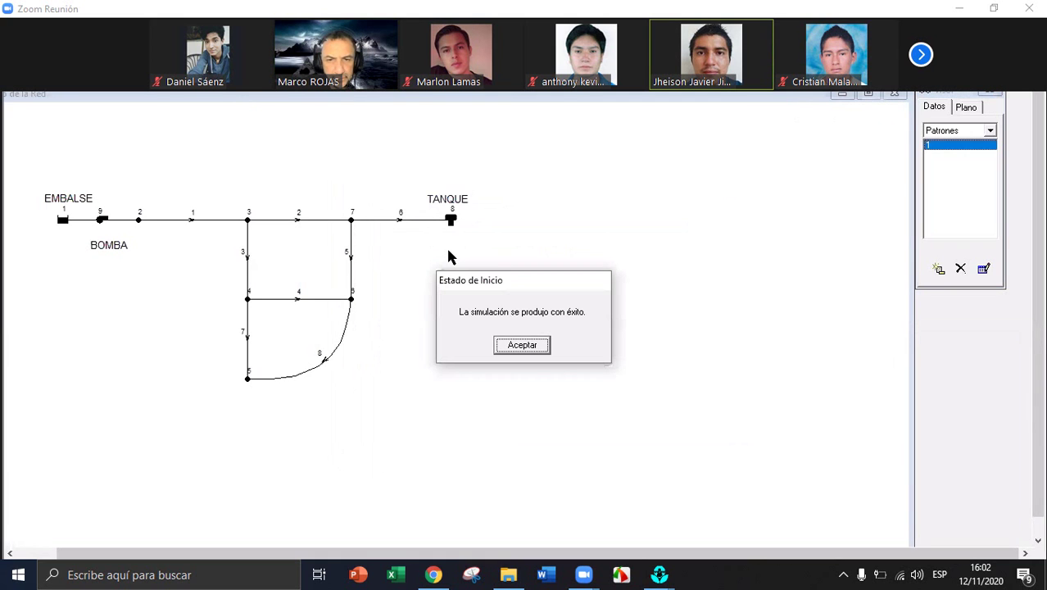
{"action": "left_click", "coordinate": [537, 346]}
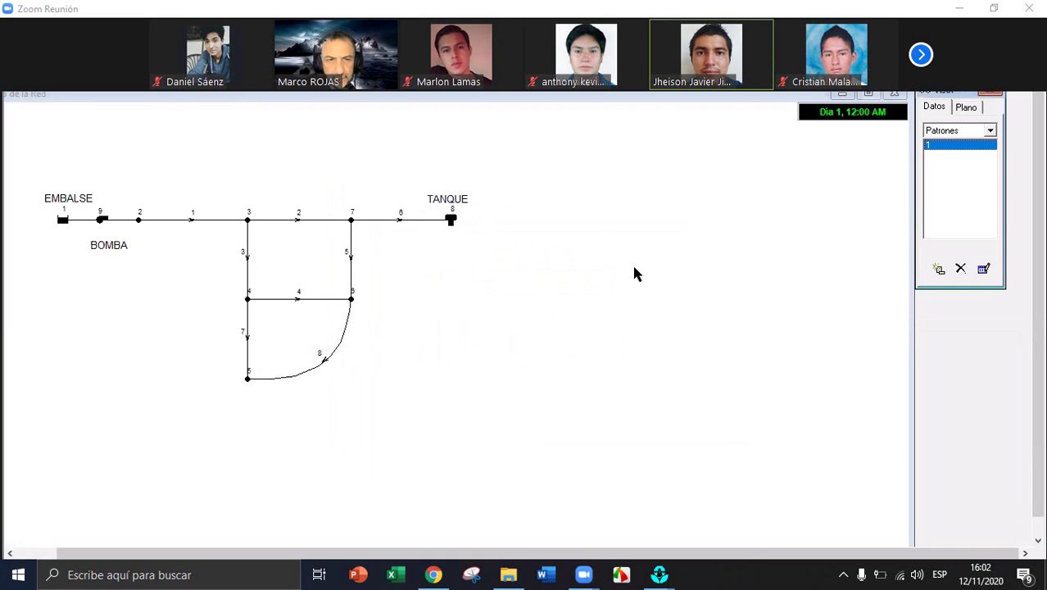
Show Demanda for the nodes and Caudal for the lines on the network map
{"action": "left_click", "coordinate": [989, 132]}
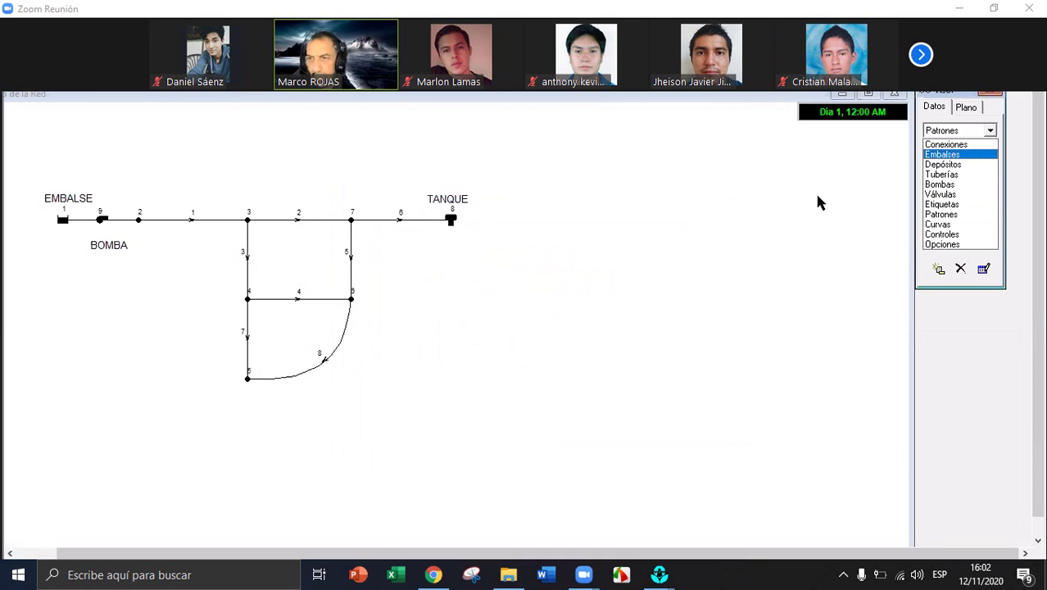
{"action": "left_click", "coordinate": [973, 107]}
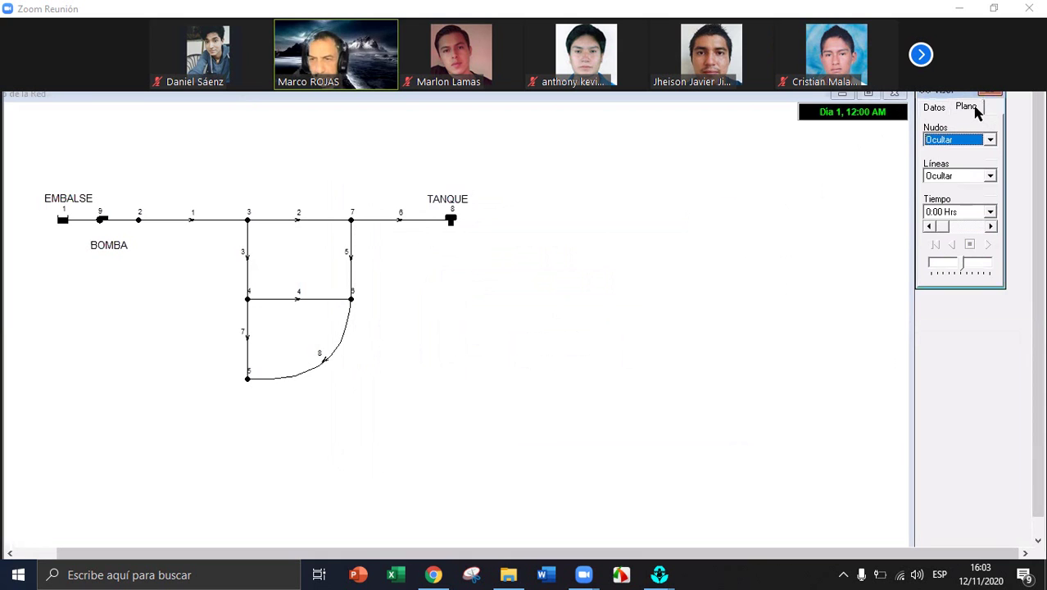
{"action": "left_click", "coordinate": [990, 141]}
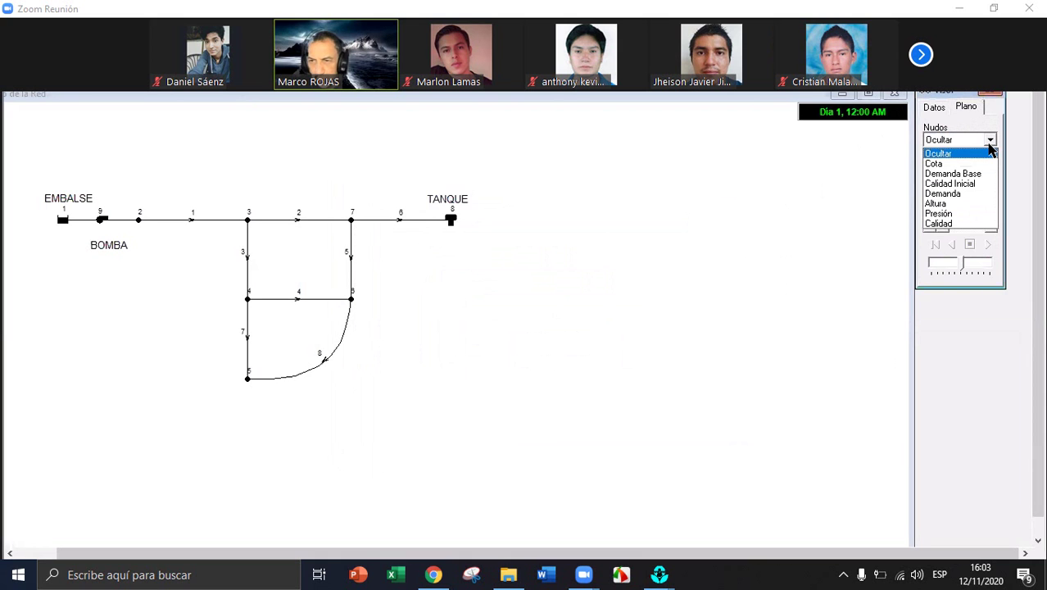
{"action": "left_click", "coordinate": [958, 196]}
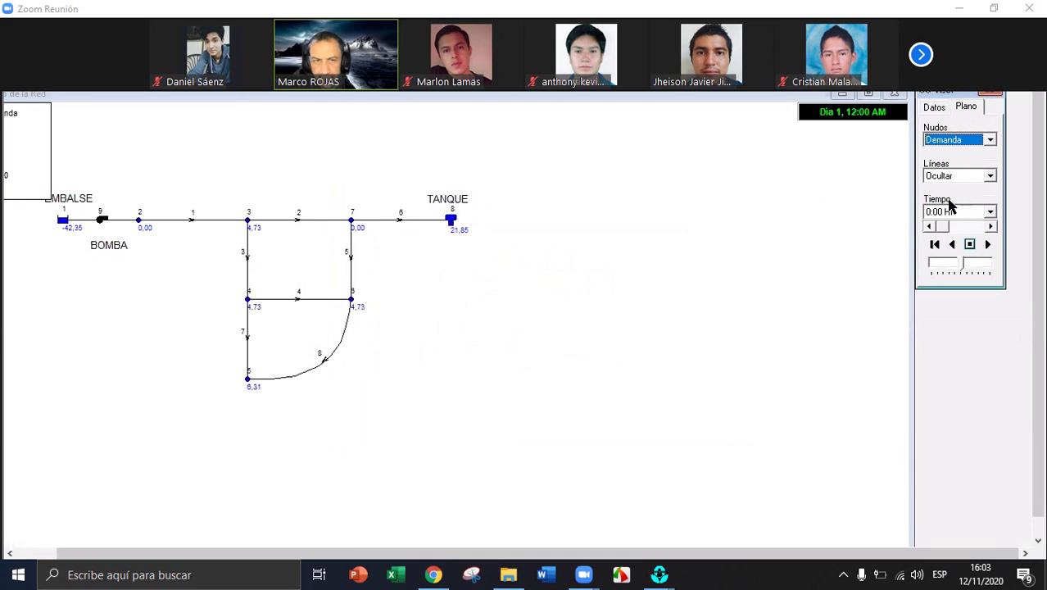
{"action": "left_click_drag", "start_coordinate": [253, 555], "coordinate": [207, 555]}
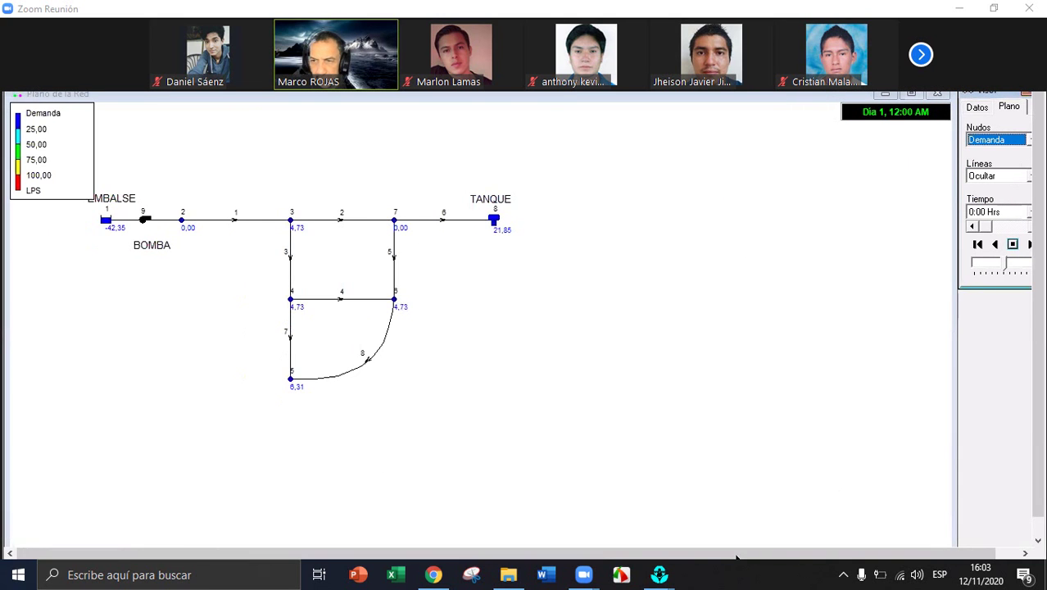
{"action": "scroll", "coordinate": [762, 546], "scroll_direction": "right", "scroll_amount": 1}
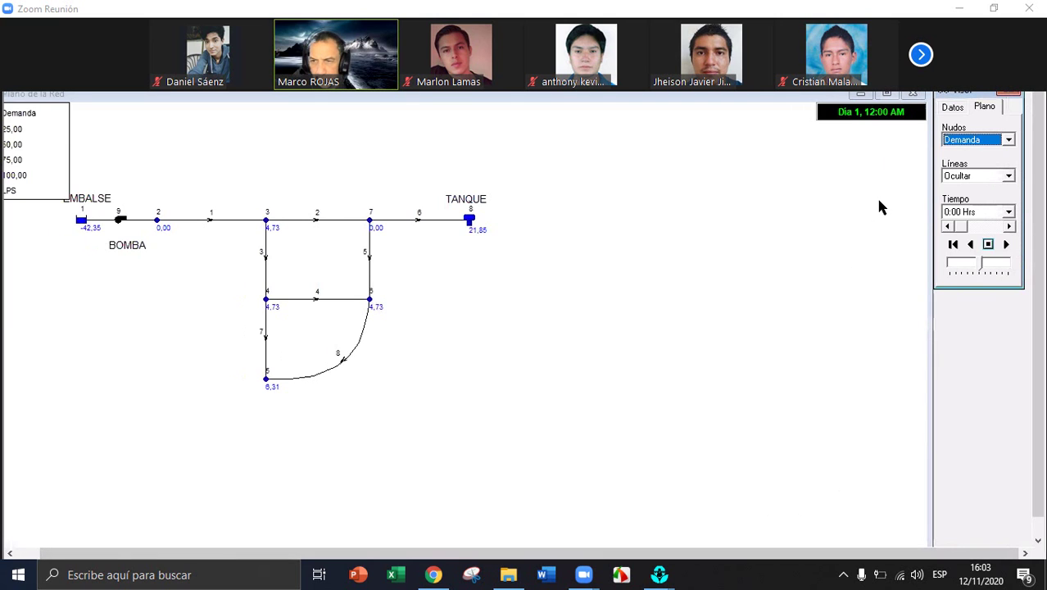
{"action": "left_click", "coordinate": [1009, 175]}
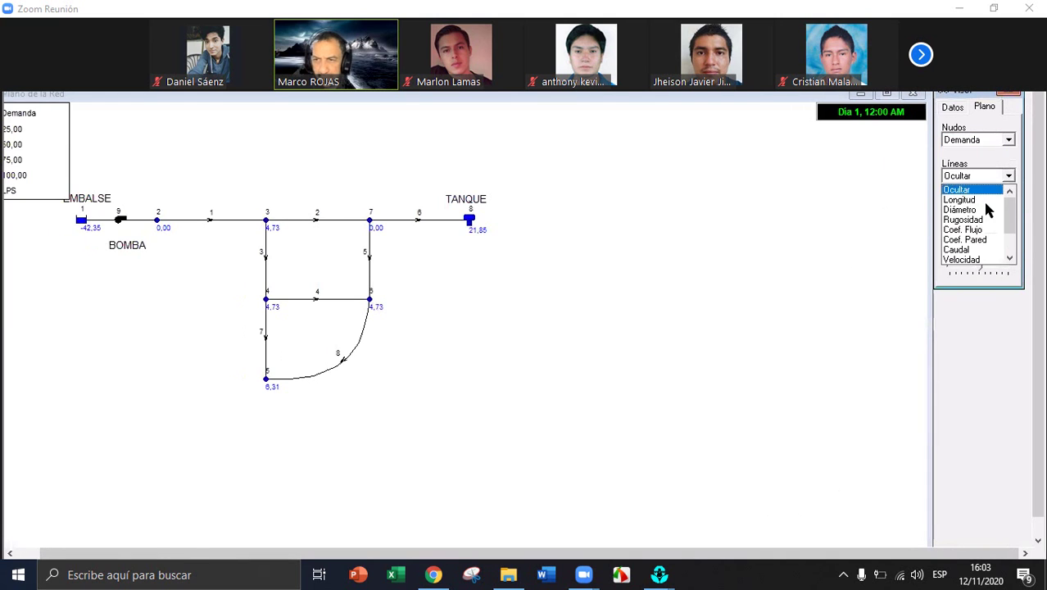
{"action": "left_click", "coordinate": [975, 250]}
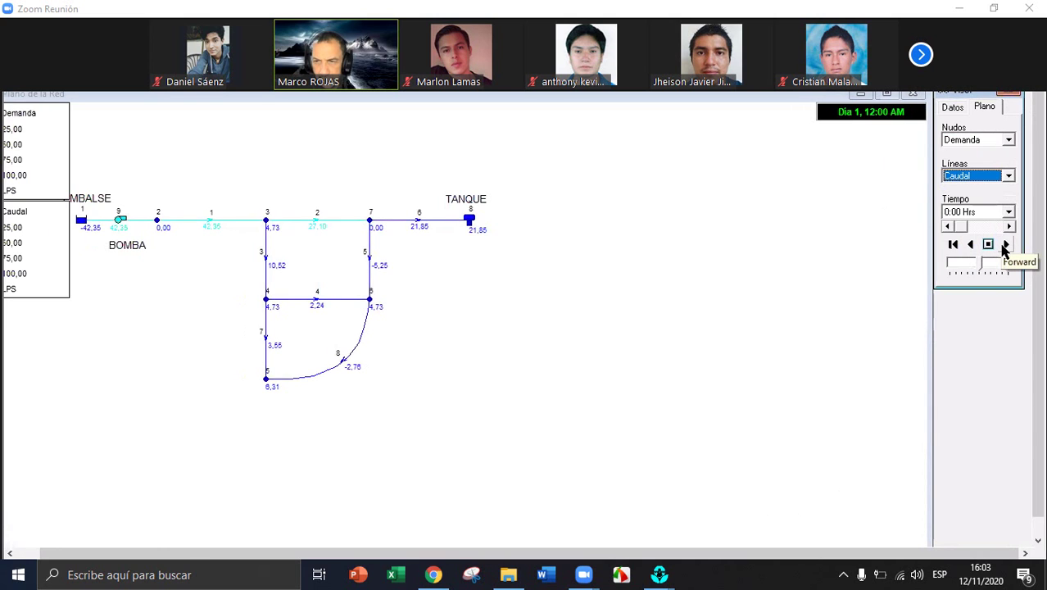
Animate the map results forward through time and review the properties of tank 8, closing them when done
{"action": "left_click", "coordinate": [1006, 246]}
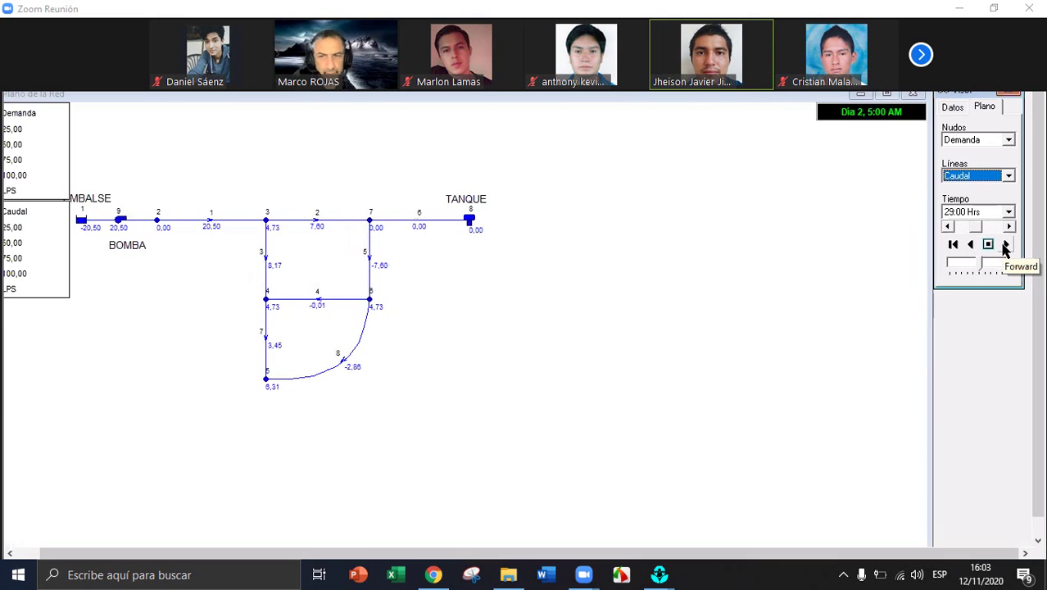
{"action": "left_click", "coordinate": [1007, 246]}
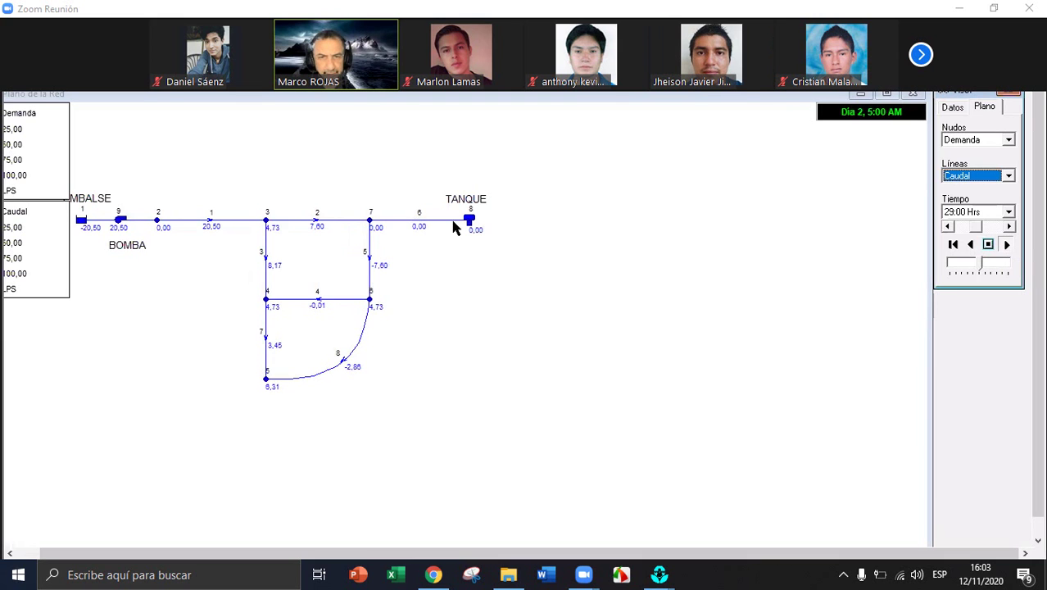
{"action": "double_click", "coordinate": [471, 222]}
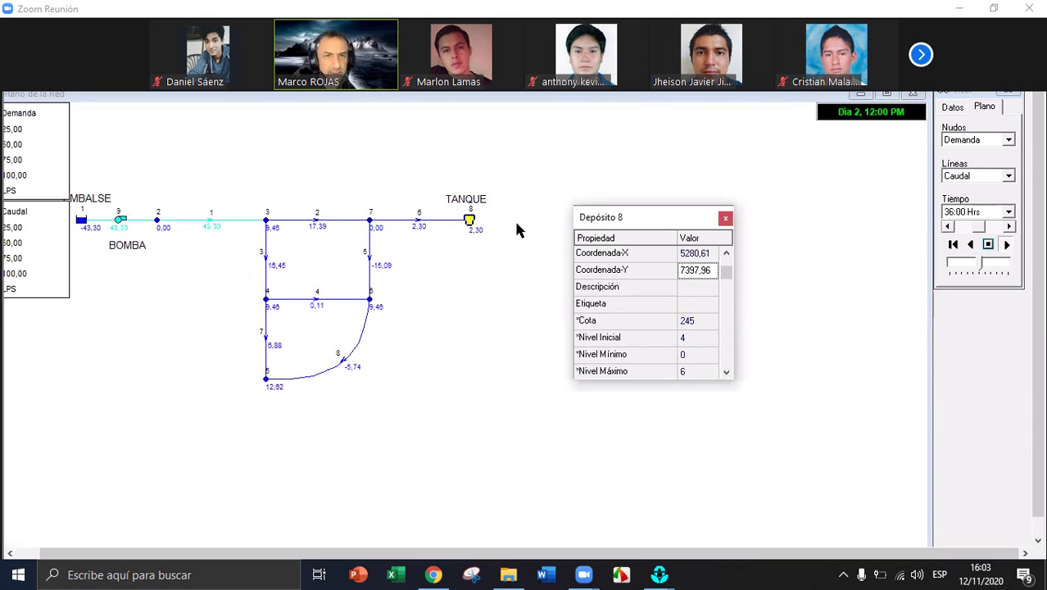
{"action": "left_click_drag", "start_coordinate": [723, 271], "coordinate": [727, 221]}
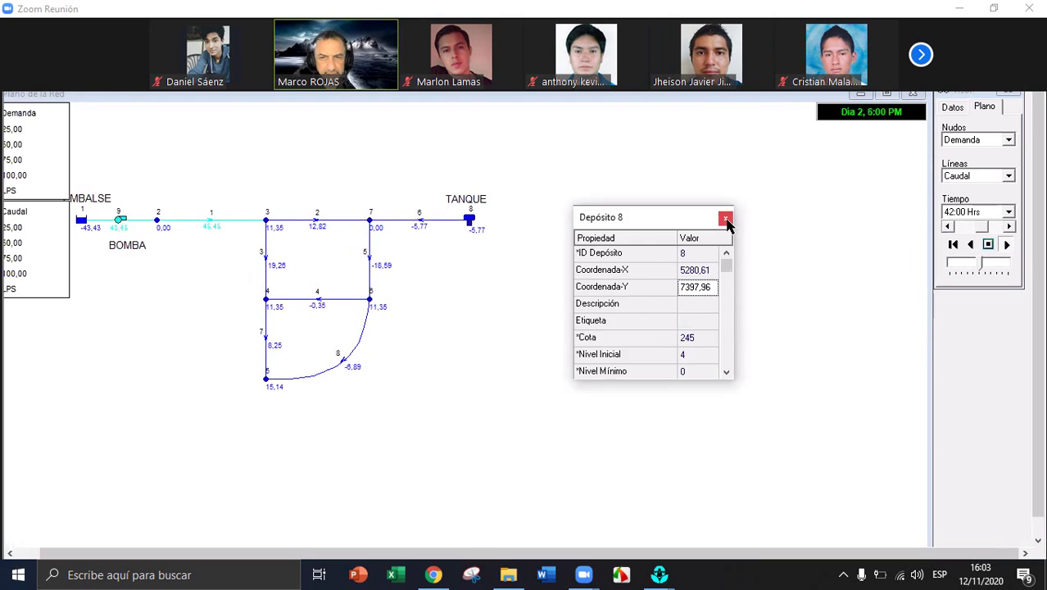
{"action": "left_click", "coordinate": [726, 219]}
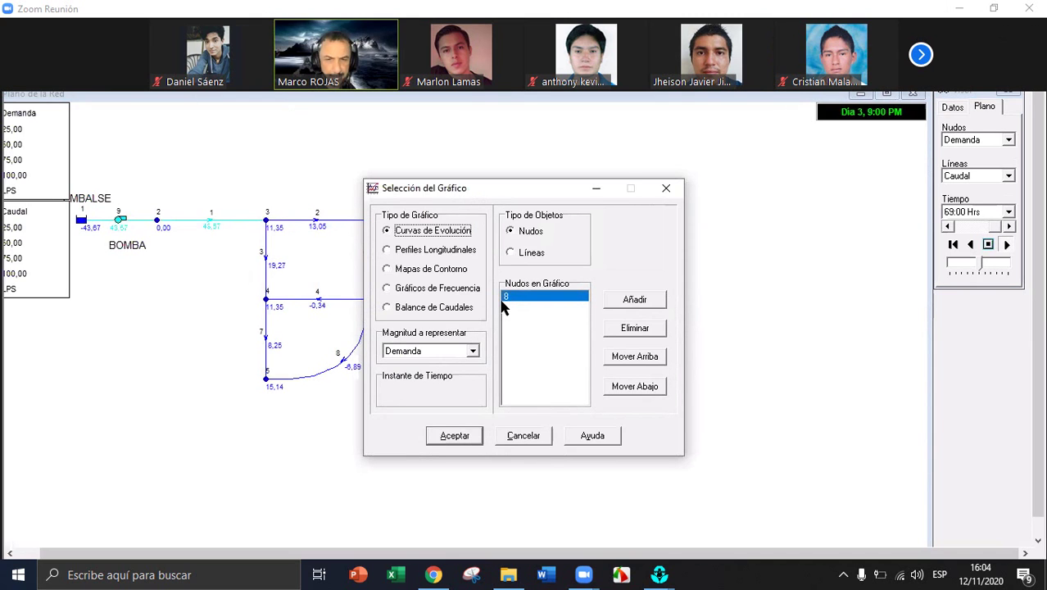
Plot a Curvas de Evolución graph of Altura for node 8
{"action": "left_click", "coordinate": [473, 351]}
{"action": "left_click", "coordinate": [447, 401]}
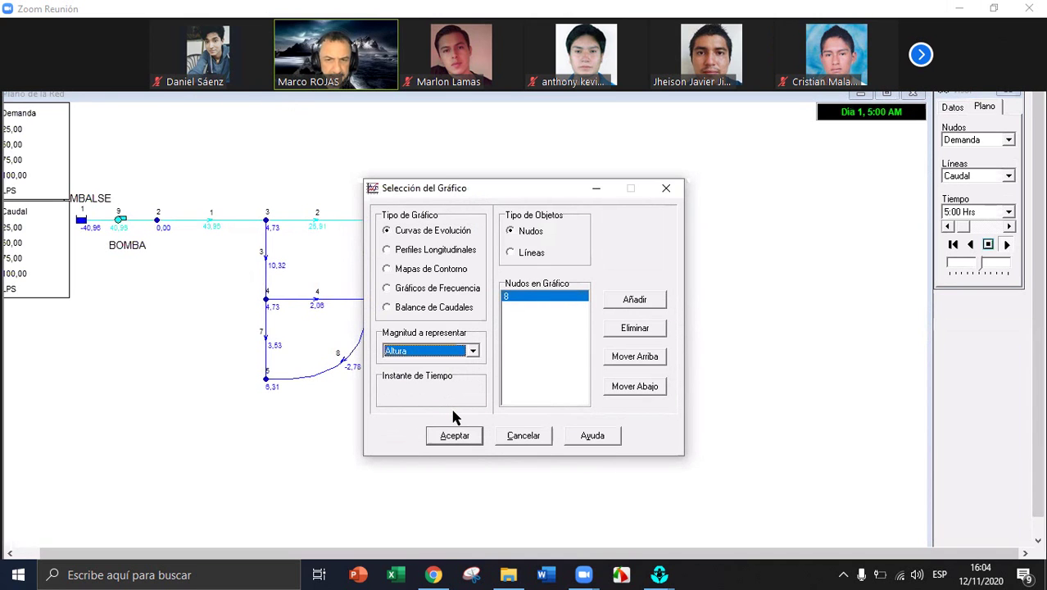
{"action": "left_click", "coordinate": [461, 437]}
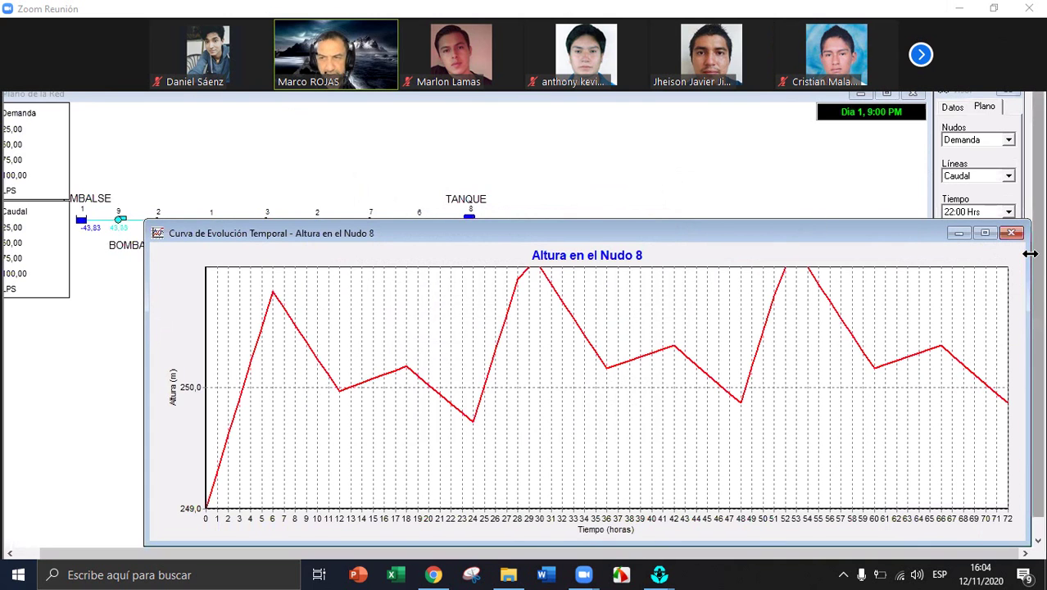
Narrow the Altura en el Nudo 8 graph window and place it in front of the map, clear of the network drawing
{"action": "left_click_drag", "start_coordinate": [1030, 254], "coordinate": [743, 278]}
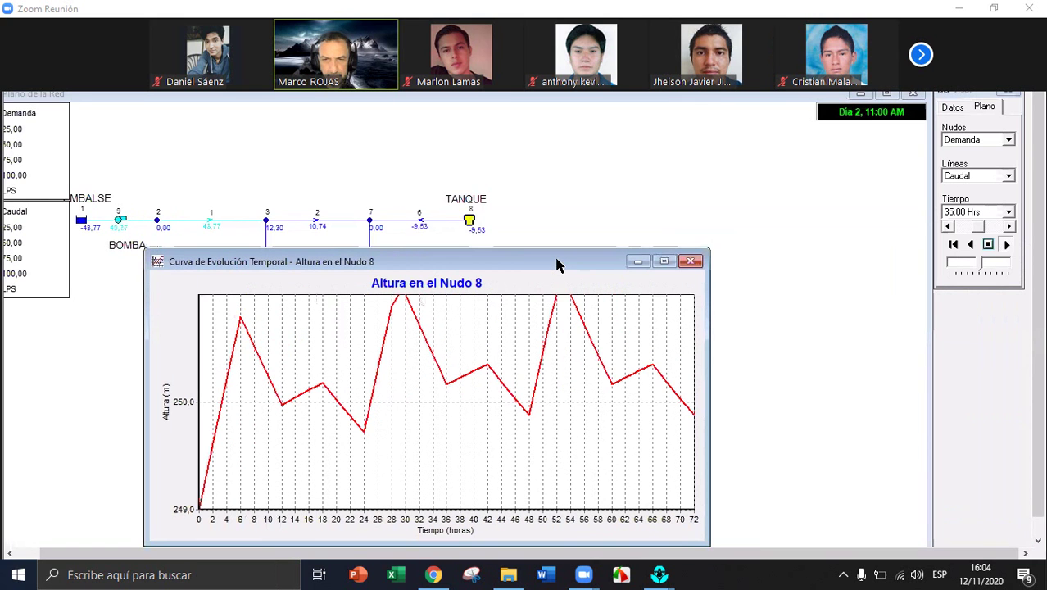
{"action": "left_click_drag", "start_coordinate": [556, 265], "coordinate": [611, 238]}
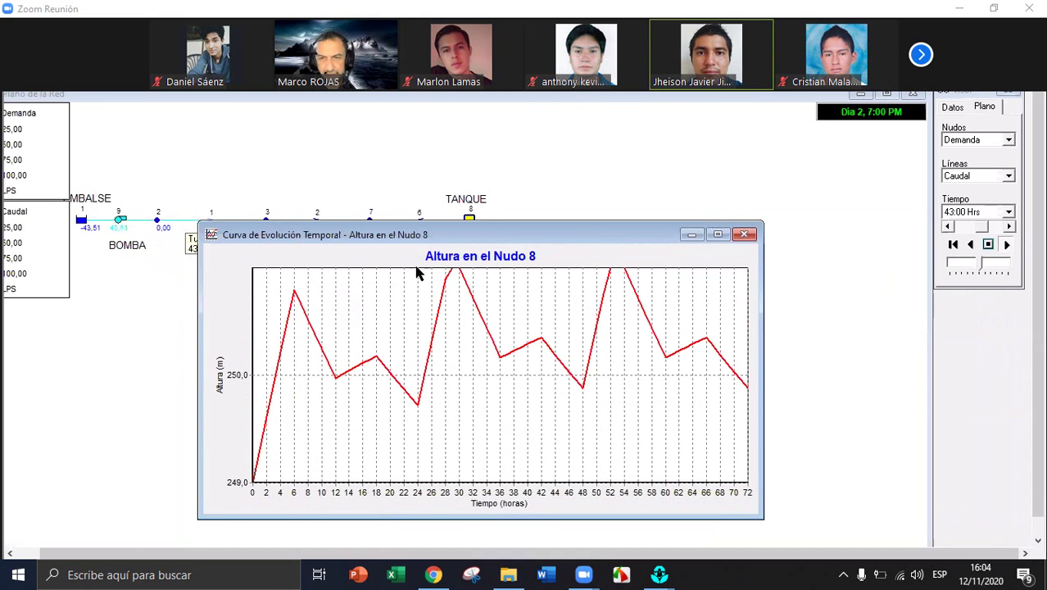
{"action": "left_click_drag", "start_coordinate": [347, 234], "coordinate": [510, 262]}
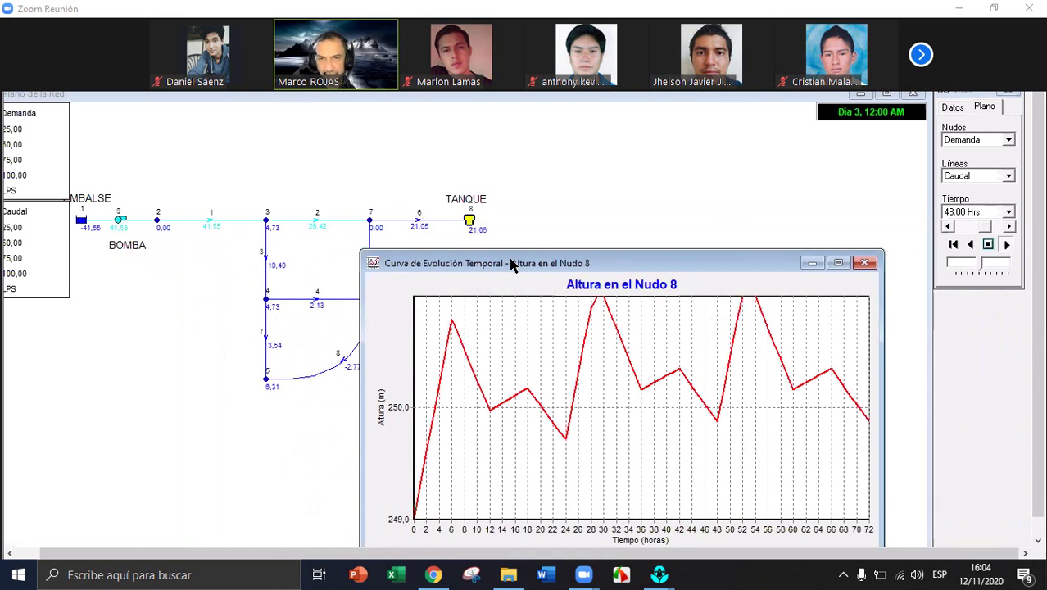
{"action": "left_click_drag", "start_coordinate": [510, 260], "coordinate": [583, 251]}
{"action": "left_click", "coordinate": [563, 200]}
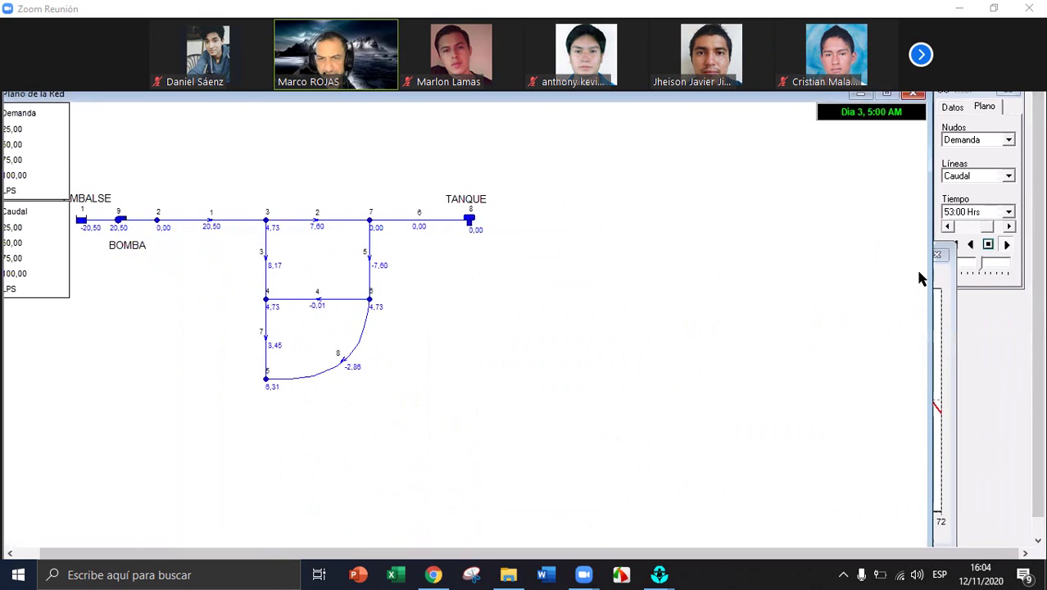
{"action": "left_click", "coordinate": [937, 279]}
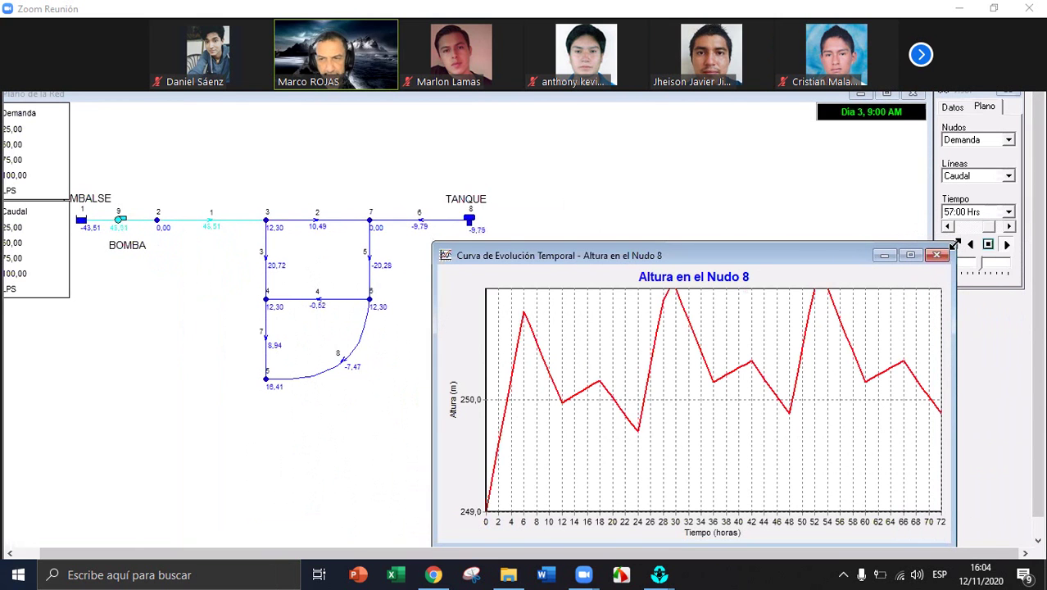
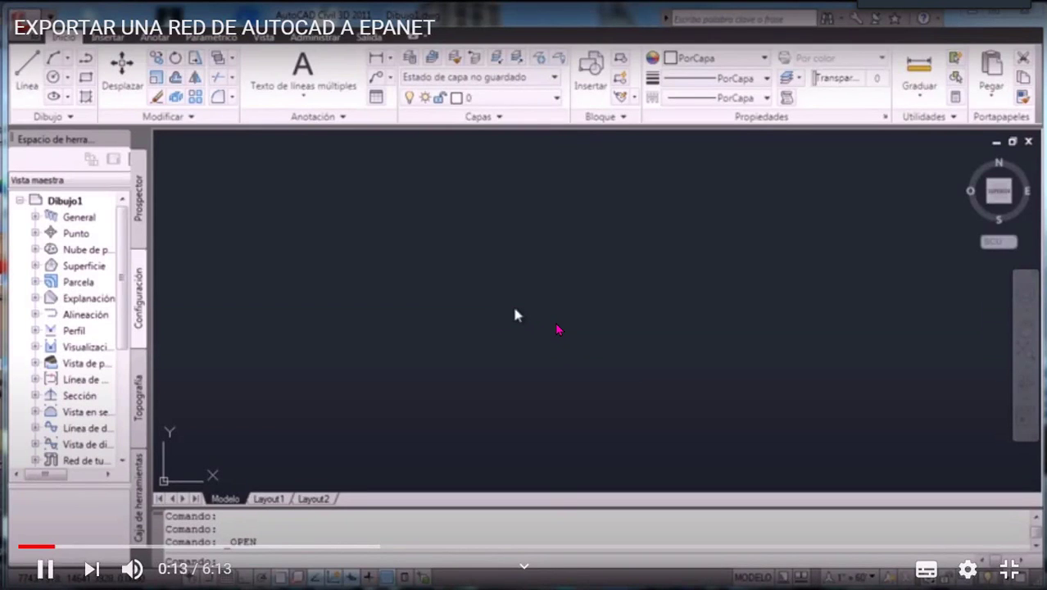
{"action": "left_click", "coordinate": [517, 314]}
{"action": "left_click", "coordinate": [670, 374]}
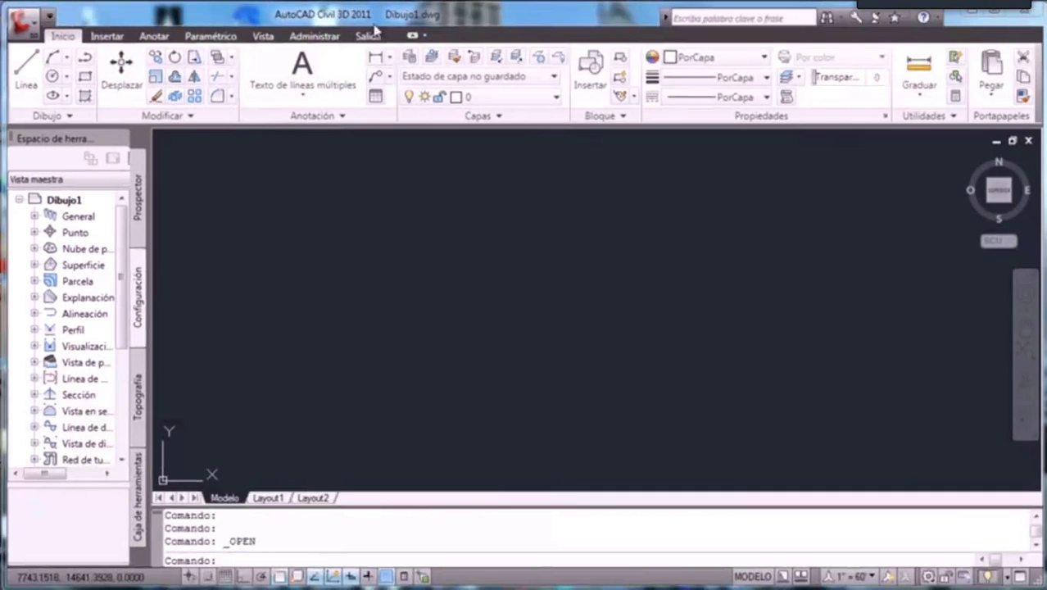
Open the recent drawing Red_Ejemplo.dwg
{"action": "left_click", "coordinate": [32, 26]}
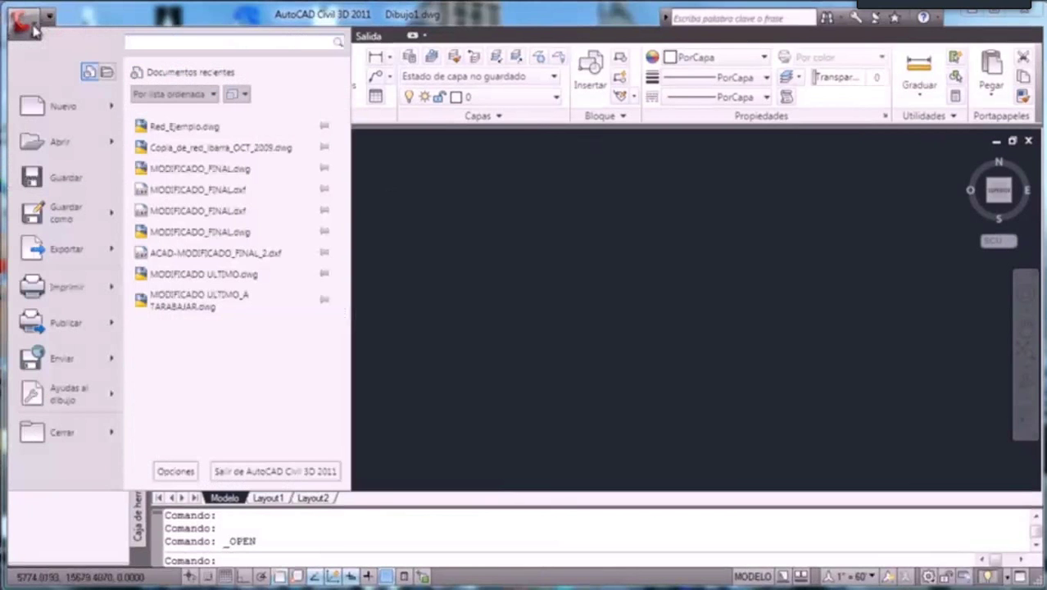
{"action": "left_click", "coordinate": [191, 129]}
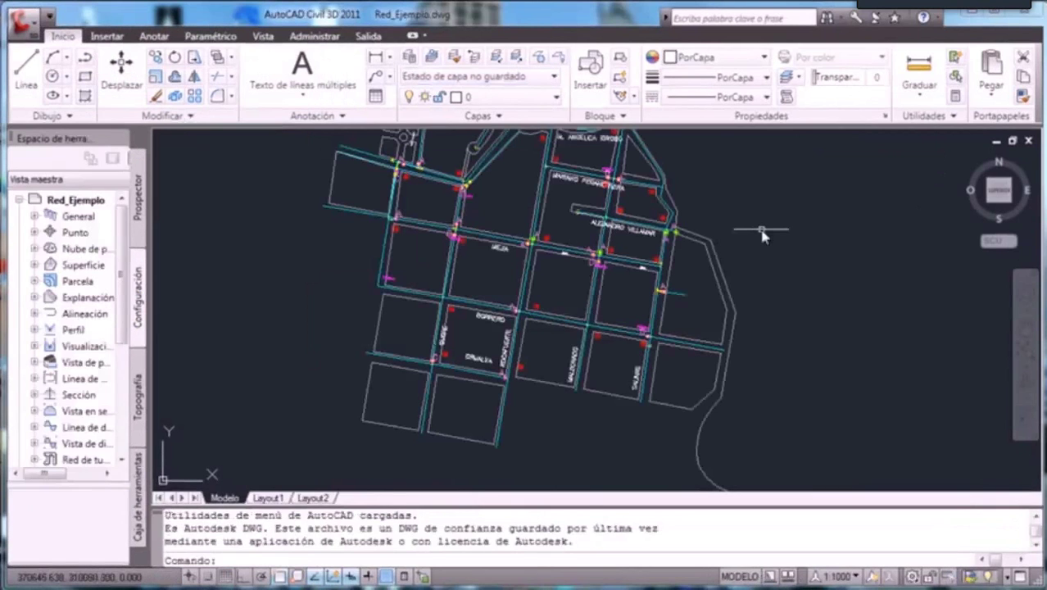
Examine the street and pipe layout of the Red_Ejemplo drawing, overall and around Mejía and Mariano Peñaherrera streets
{"action": "scroll", "coordinate": [756, 232], "scroll_direction": "down", "scroll_amount": 2}
{"action": "left_click_drag", "start_coordinate": [743, 237], "coordinate": [654, 321]}
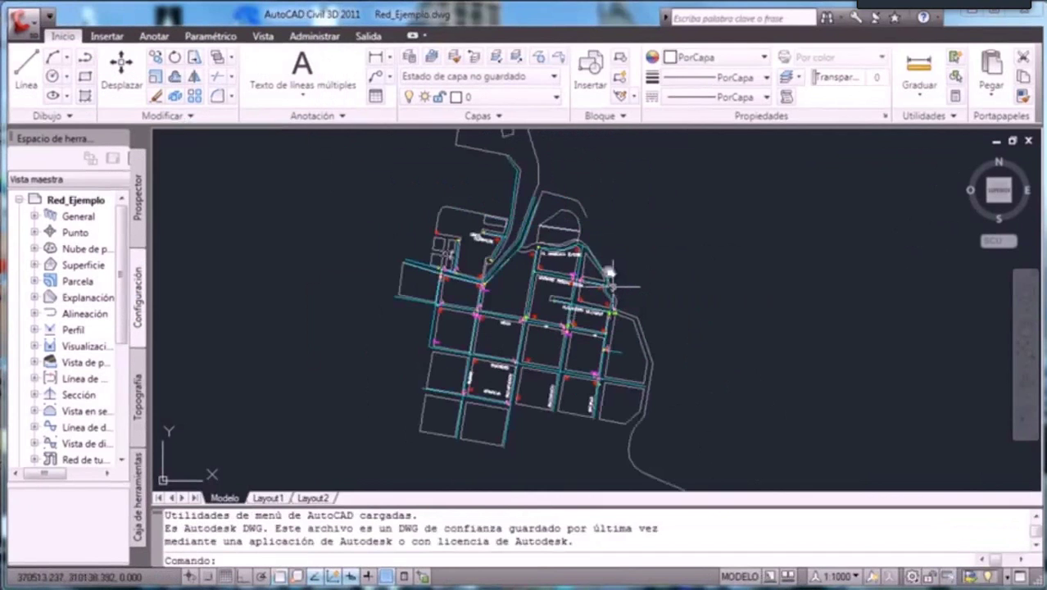
{"action": "scroll", "coordinate": [610, 283], "scroll_direction": "down", "scroll_amount": 2}
{"action": "scroll", "coordinate": [627, 197], "scroll_direction": "up", "scroll_amount": 1}
{"action": "scroll", "coordinate": [627, 198], "scroll_direction": "up", "scroll_amount": 3}
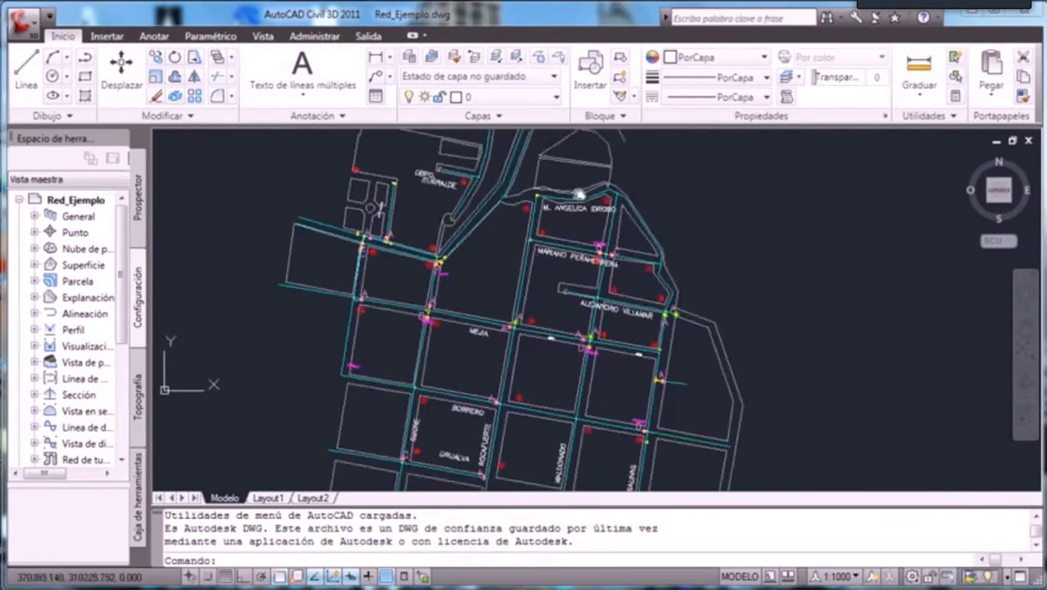
{"action": "left_click_drag", "start_coordinate": [580, 194], "coordinate": [586, 170]}
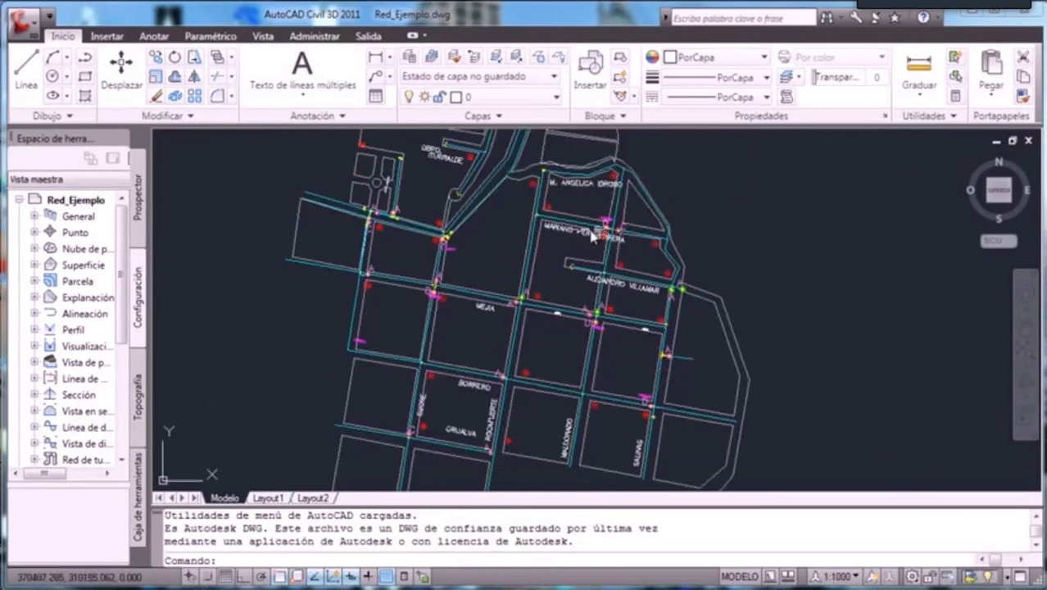
{"action": "scroll", "coordinate": [550, 246], "scroll_direction": "up", "scroll_amount": 2}
{"action": "scroll", "coordinate": [529, 246], "scroll_direction": "up", "scroll_amount": 2}
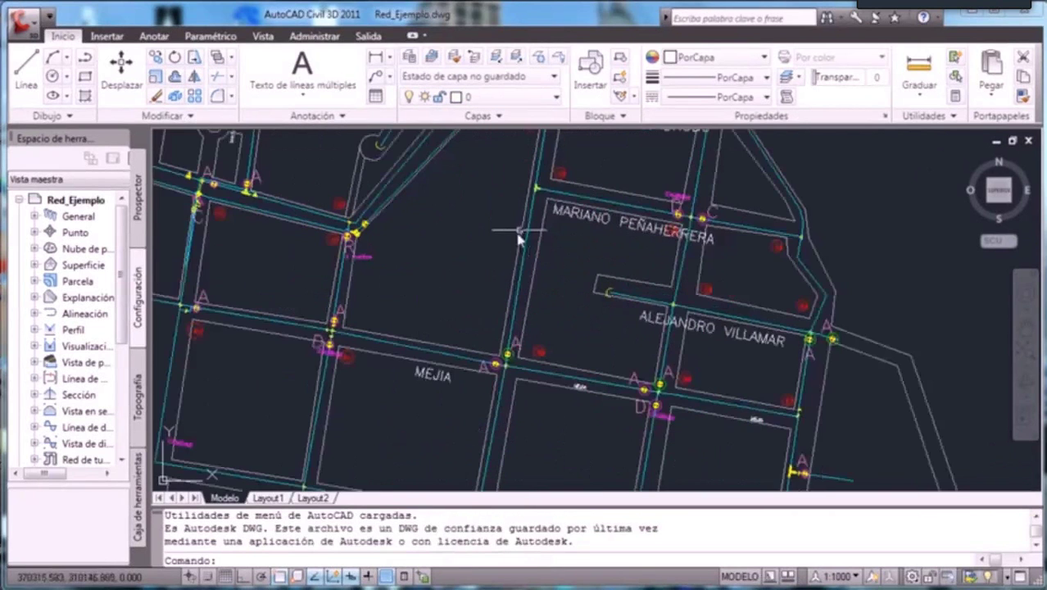
{"action": "scroll", "coordinate": [525, 236], "scroll_direction": "up", "scroll_amount": 2}
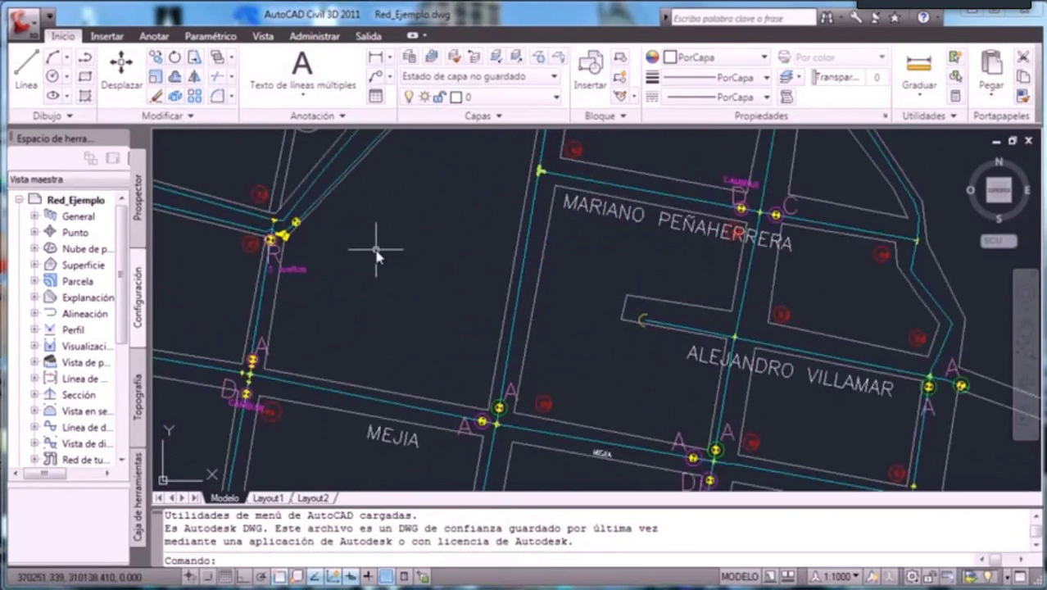
{"action": "scroll", "coordinate": [377, 256], "scroll_direction": "down", "scroll_amount": 2}
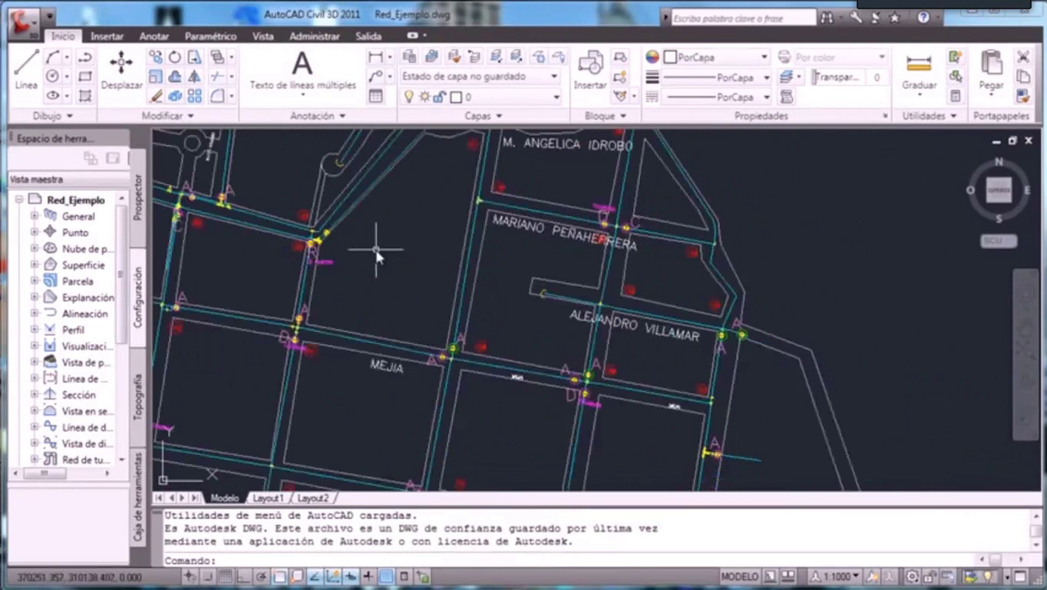
Make TUB. EMAPA the current layer of the drawing
{"action": "left_click", "coordinate": [535, 102]}
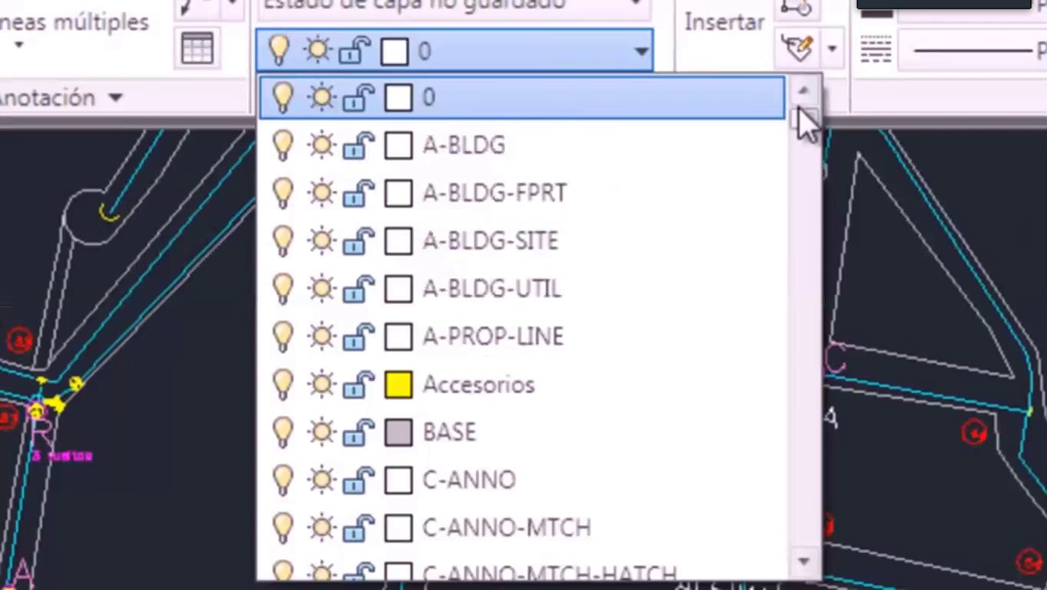
{"action": "left_click", "coordinate": [807, 209]}
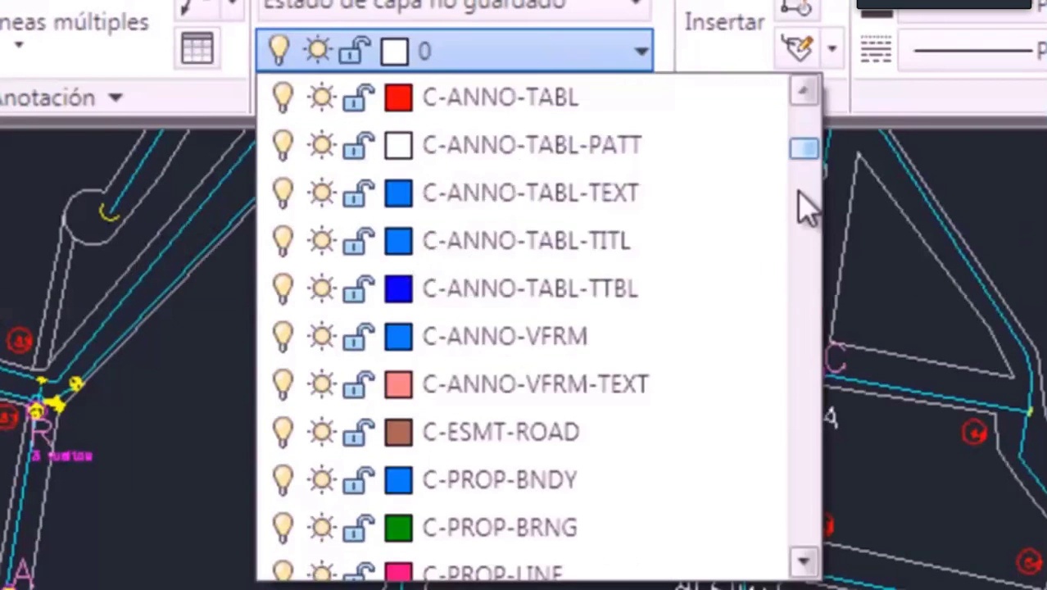
{"action": "left_click_drag", "start_coordinate": [799, 193], "coordinate": [784, 562]}
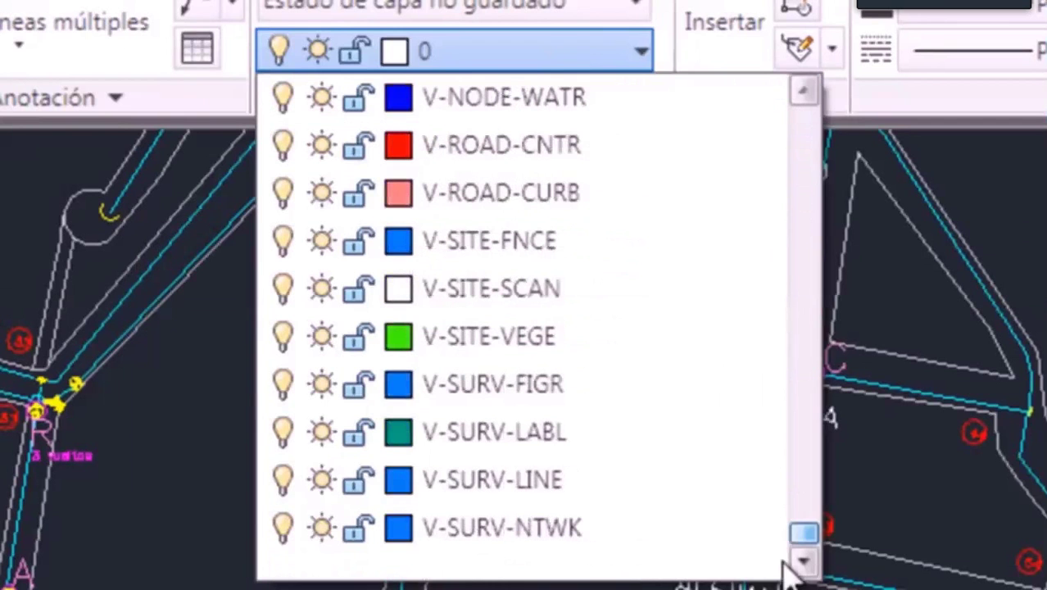
{"action": "scroll", "coordinate": [594, 332], "scroll_direction": "up", "scroll_amount": 5}
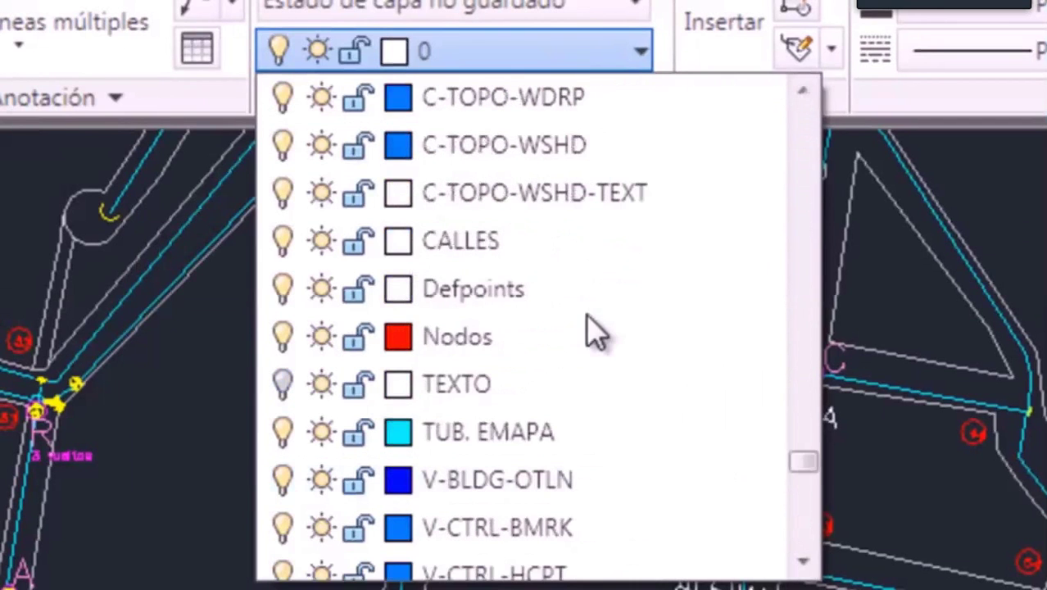
{"action": "left_click", "coordinate": [593, 447]}
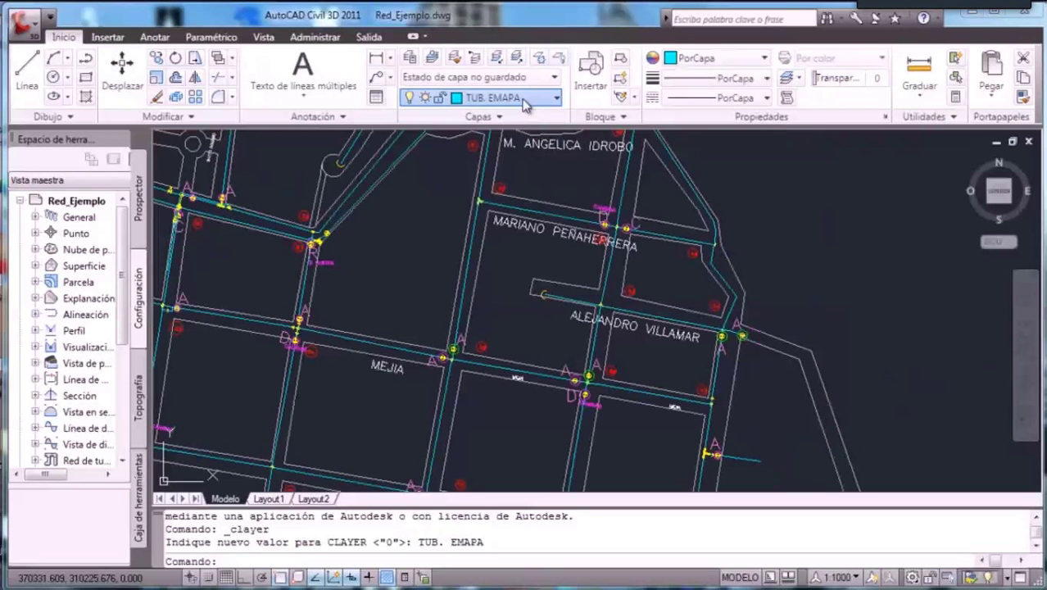
Turn off the current TUB. EMAPA layer to check which pipes it holds, and turn it back on
{"action": "left_click", "coordinate": [525, 101]}
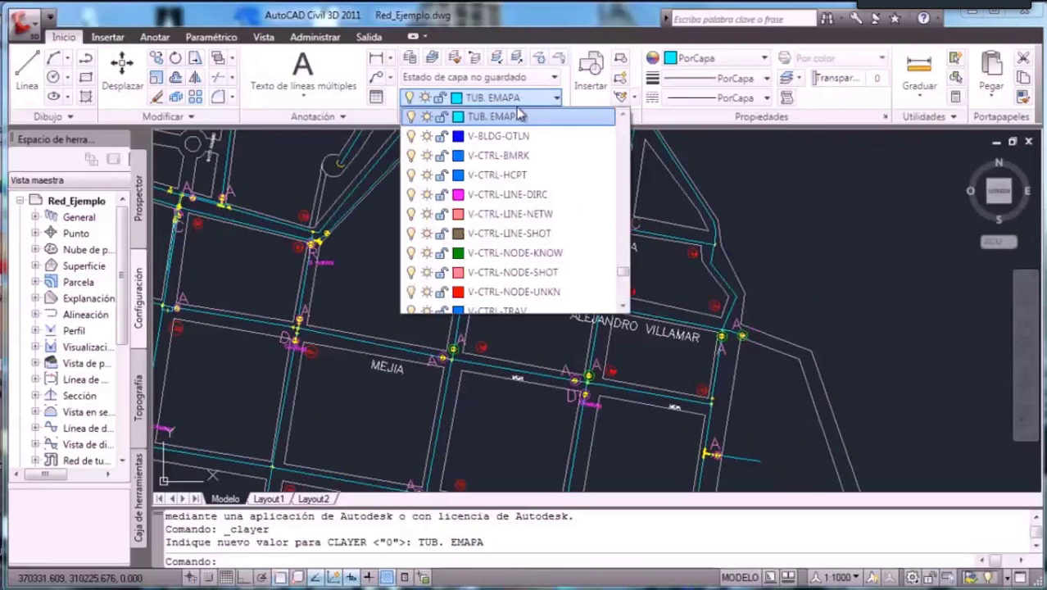
{"action": "left_click", "coordinate": [413, 117]}
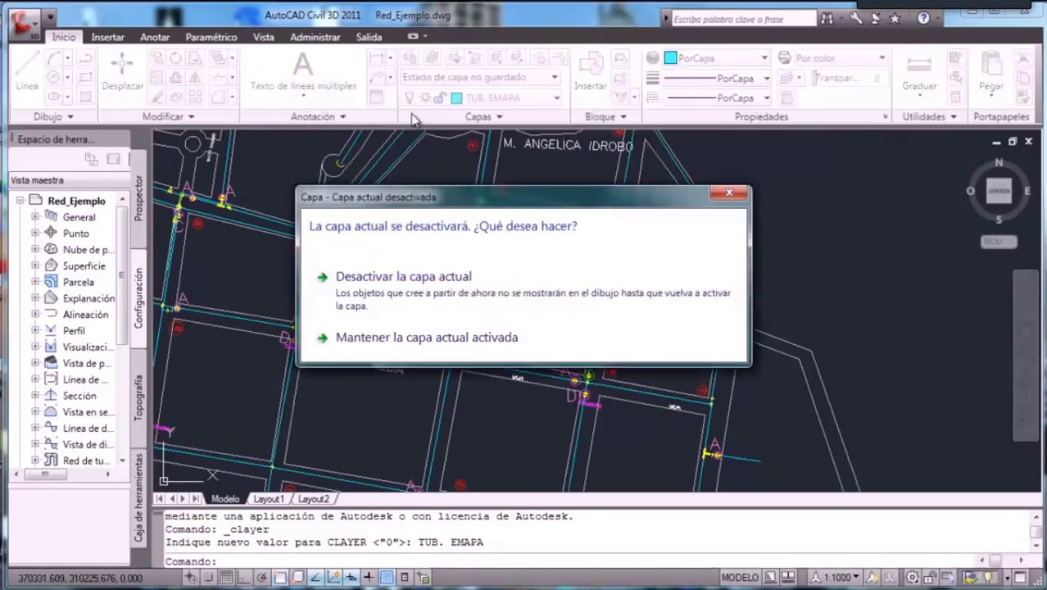
{"action": "left_click", "coordinate": [441, 296]}
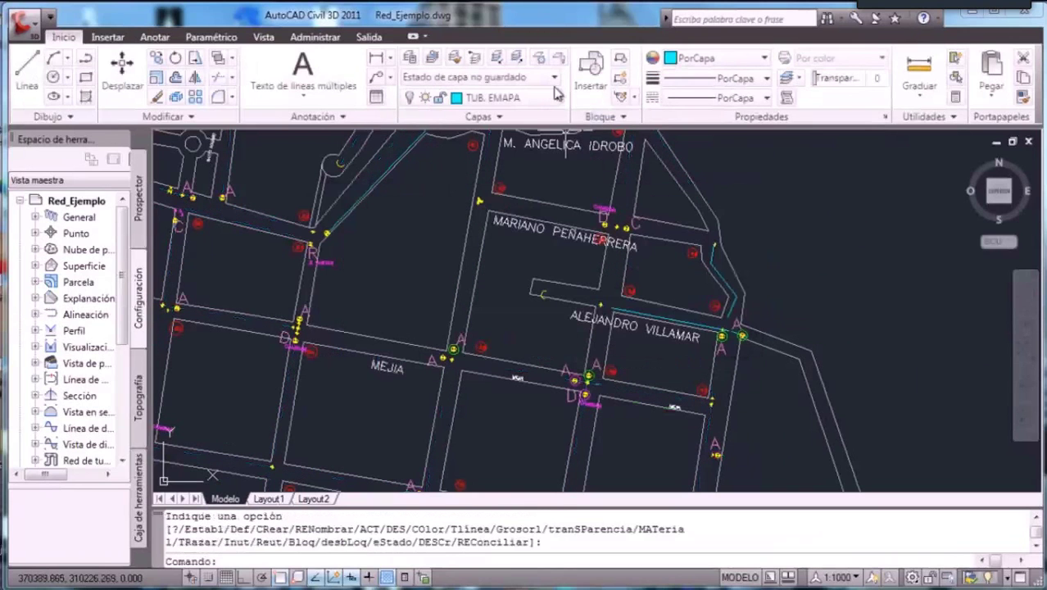
{"action": "left_click", "coordinate": [545, 99]}
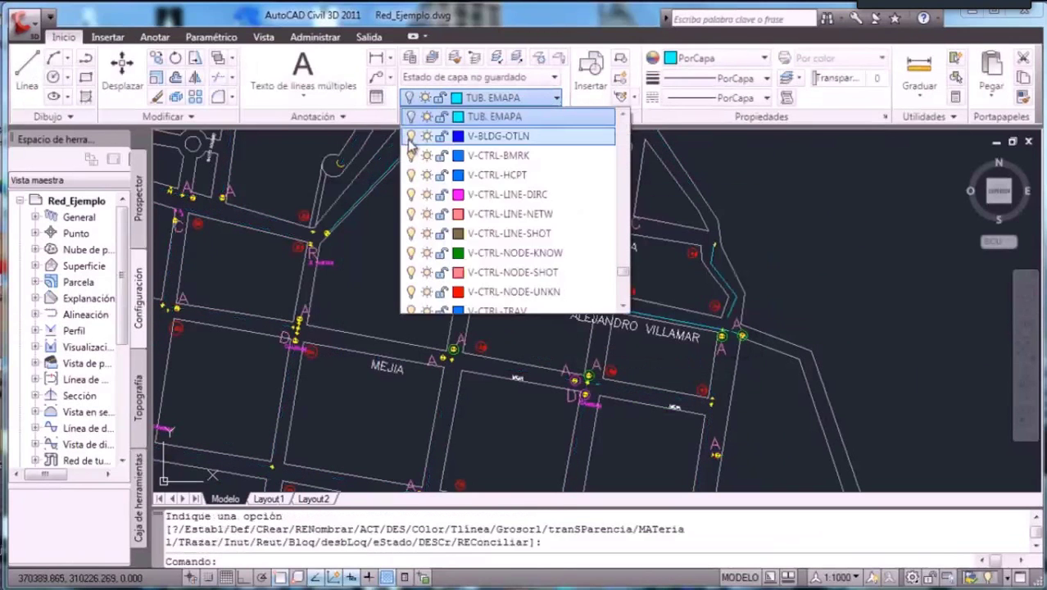
{"action": "left_click", "coordinate": [411, 117]}
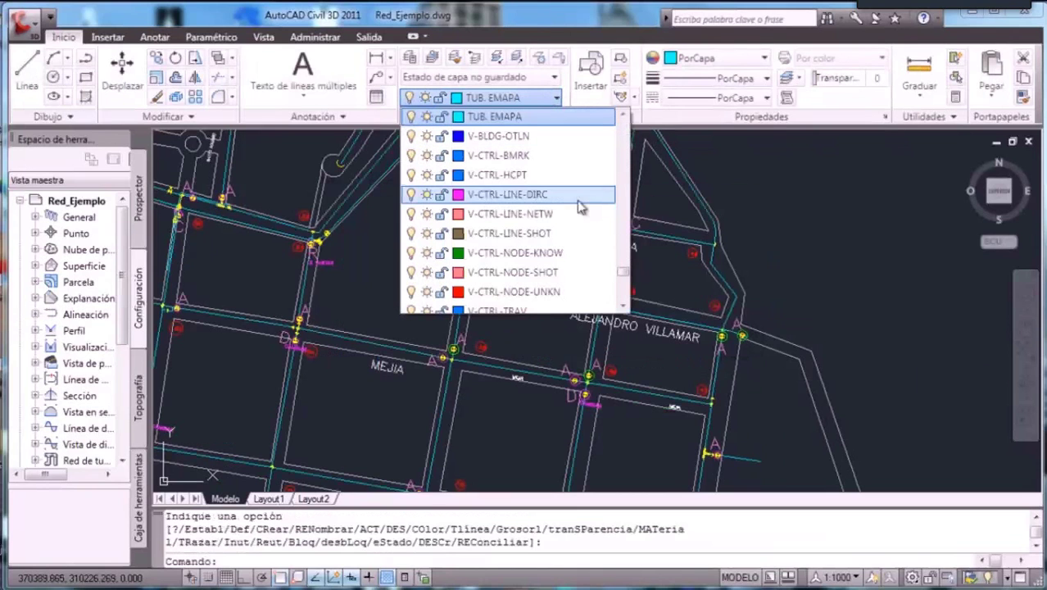
{"action": "left_click", "coordinate": [756, 218]}
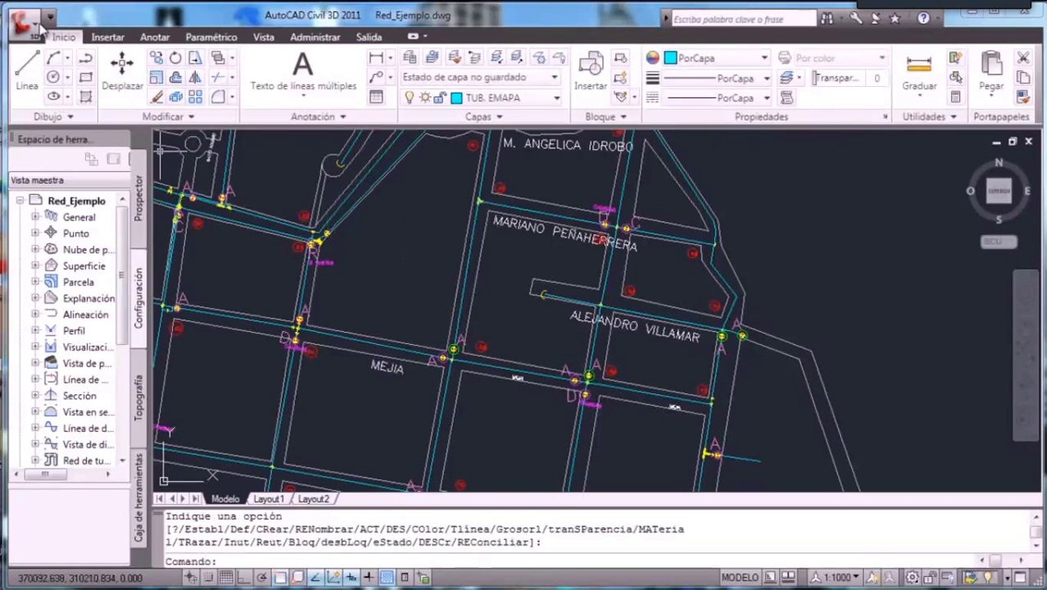
Export the drawing to AutoCAD 2007 DXF format, saving it on the Escritorio as RED_EMAPA
{"action": "left_click", "coordinate": [24, 23]}
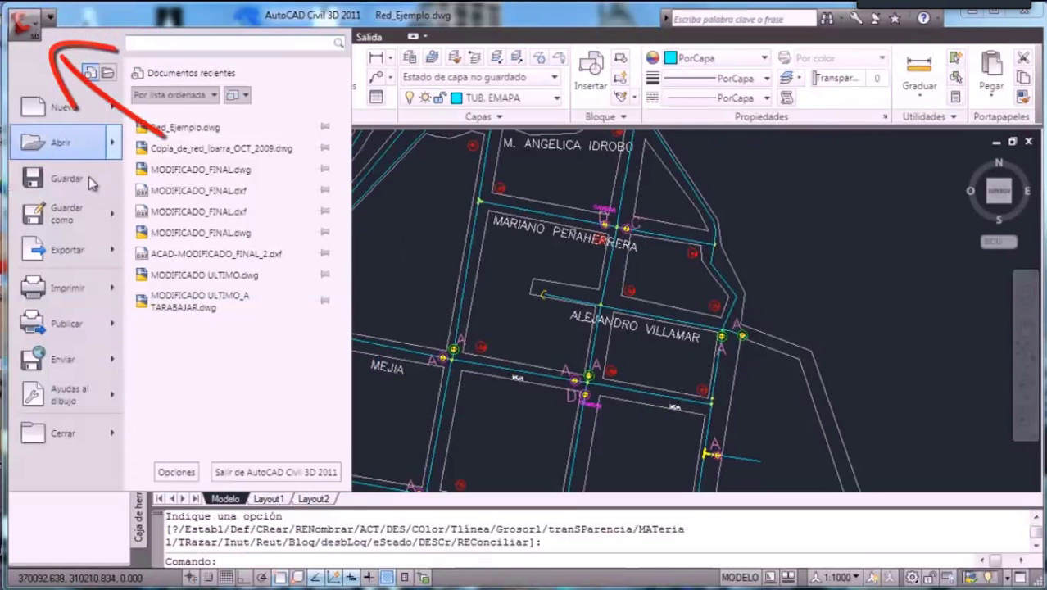
{"action": "mouse_move", "coordinate": [96, 256]}
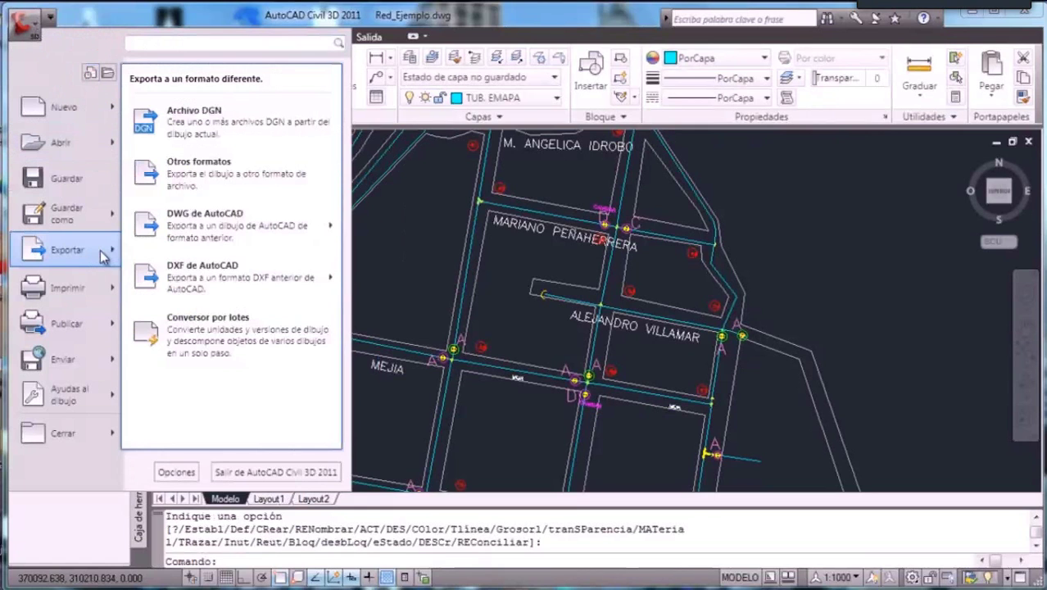
{"action": "mouse_move", "coordinate": [256, 295]}
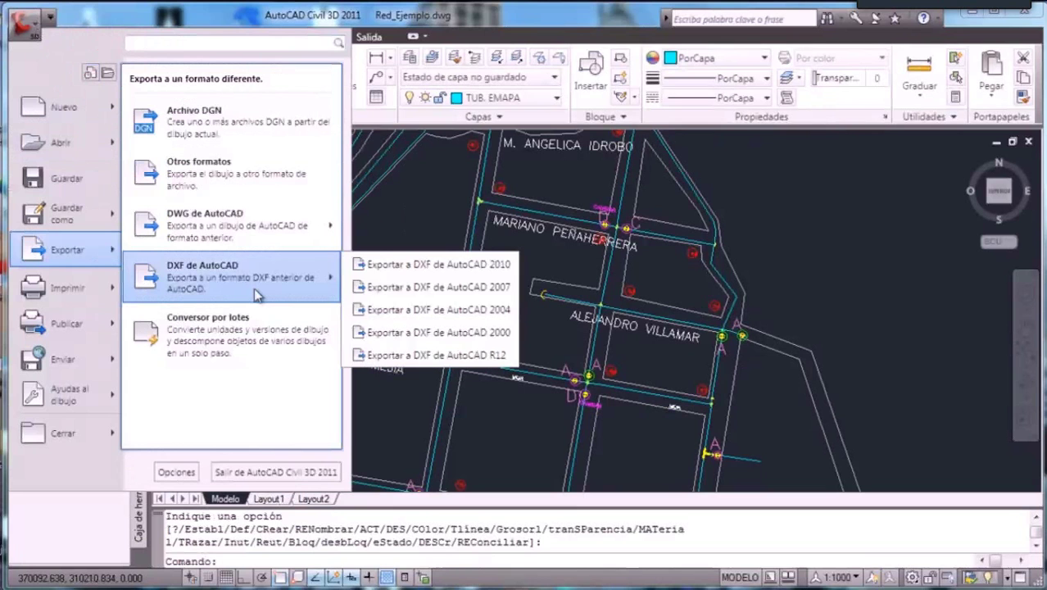
{"action": "left_click", "coordinate": [425, 290]}
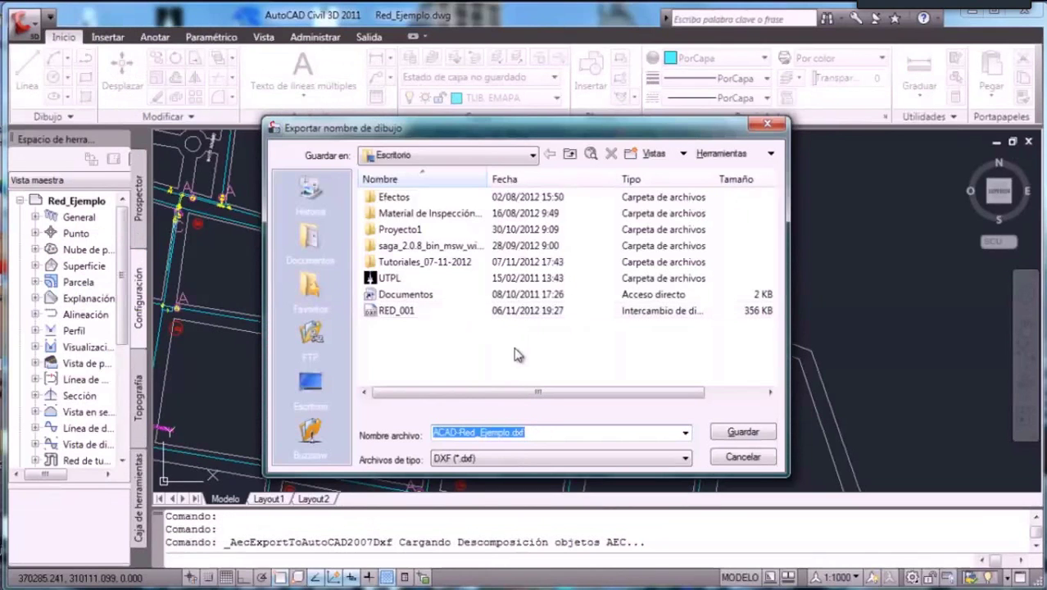
{"action": "type", "text": "RED"}
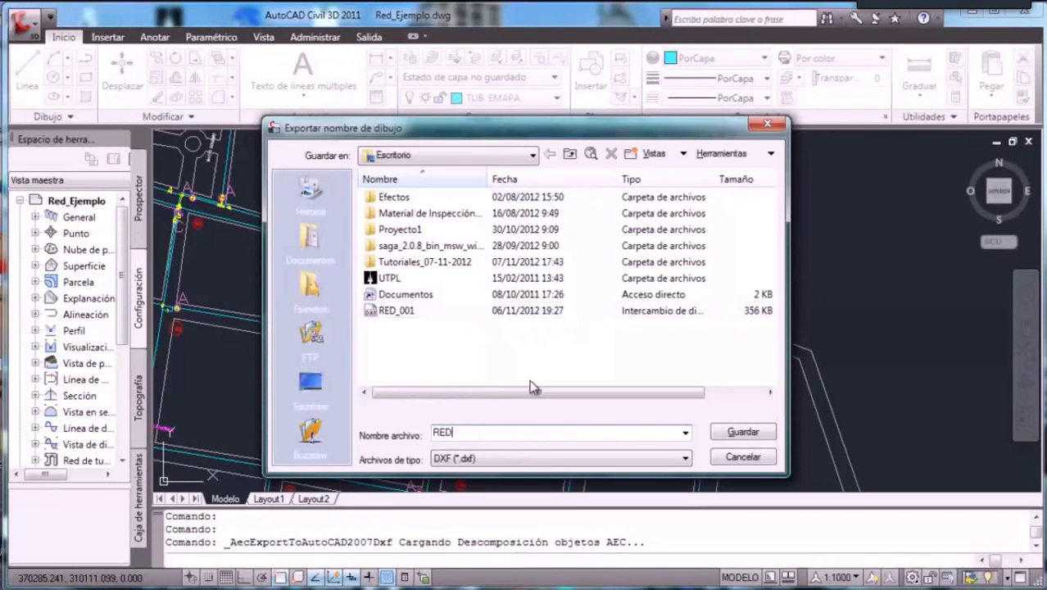
{"action": "type", "text": "_EM"}
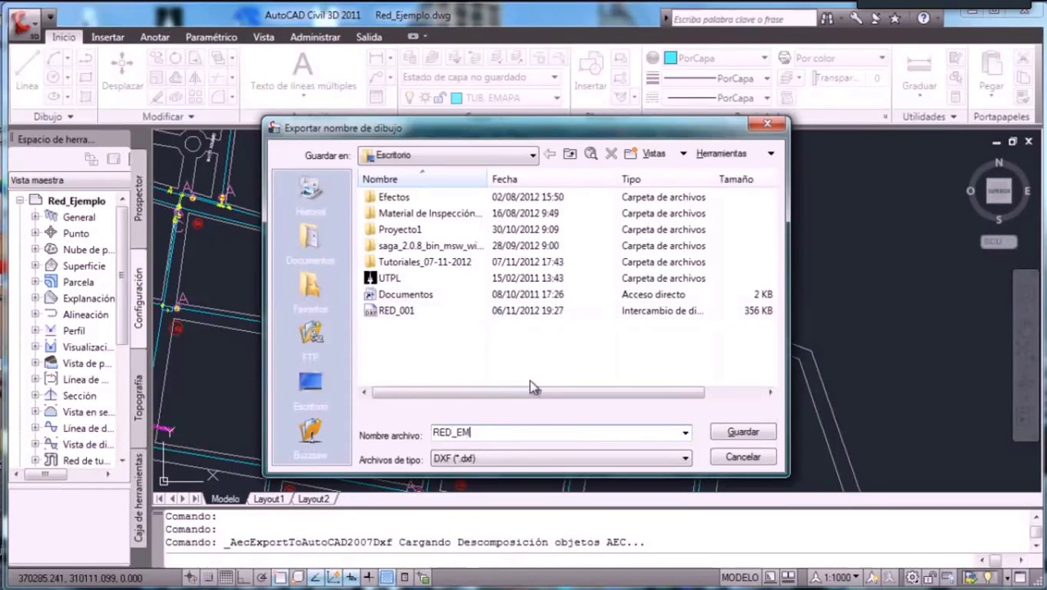
{"action": "type", "text": "APA"}
{"action": "left_click", "coordinate": [757, 439]}
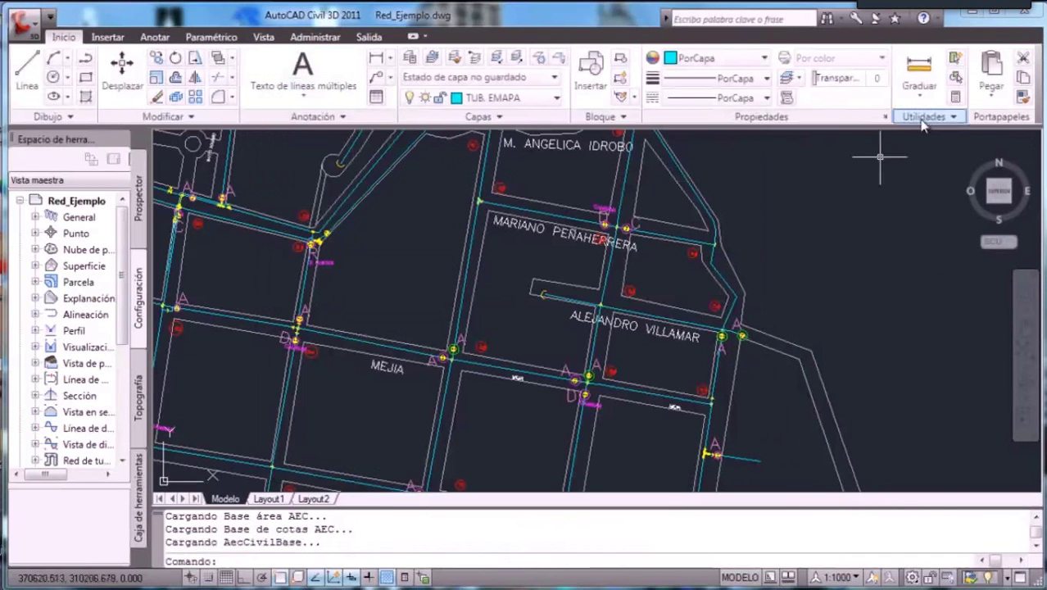
Minimize the drawing program, launch EpaCAD from the desktop and reposition its window
{"action": "left_click", "coordinate": [969, 18]}
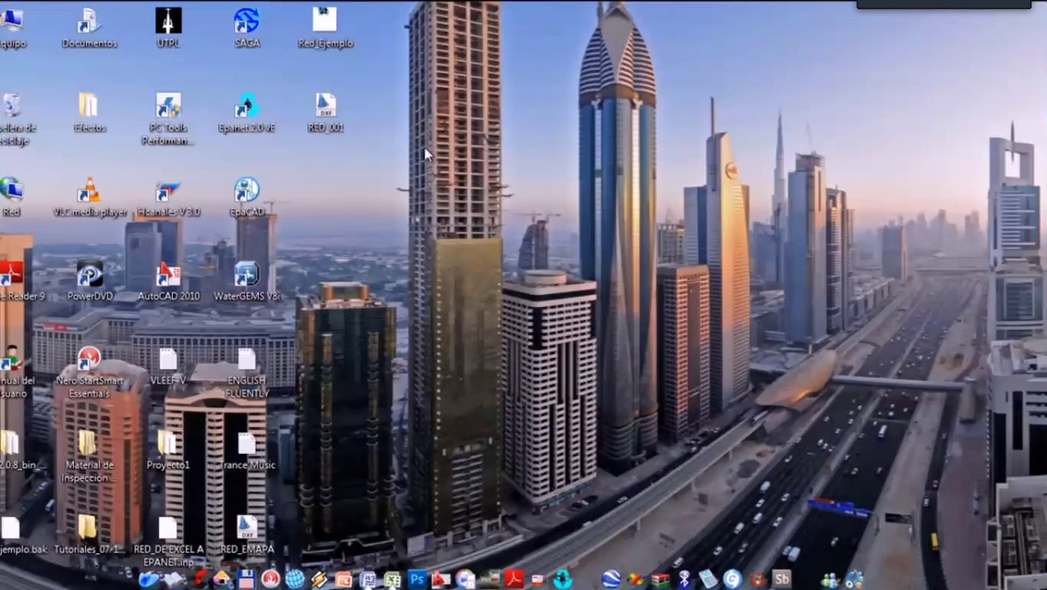
{"action": "double_click", "coordinate": [236, 208]}
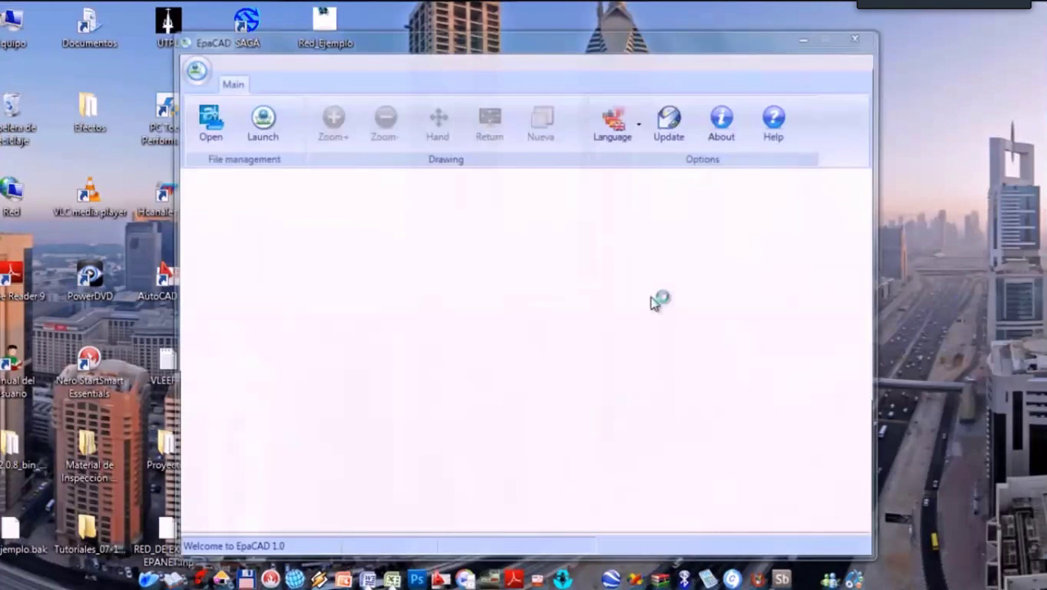
{"action": "left_click_drag", "start_coordinate": [625, 47], "coordinate": [647, 43]}
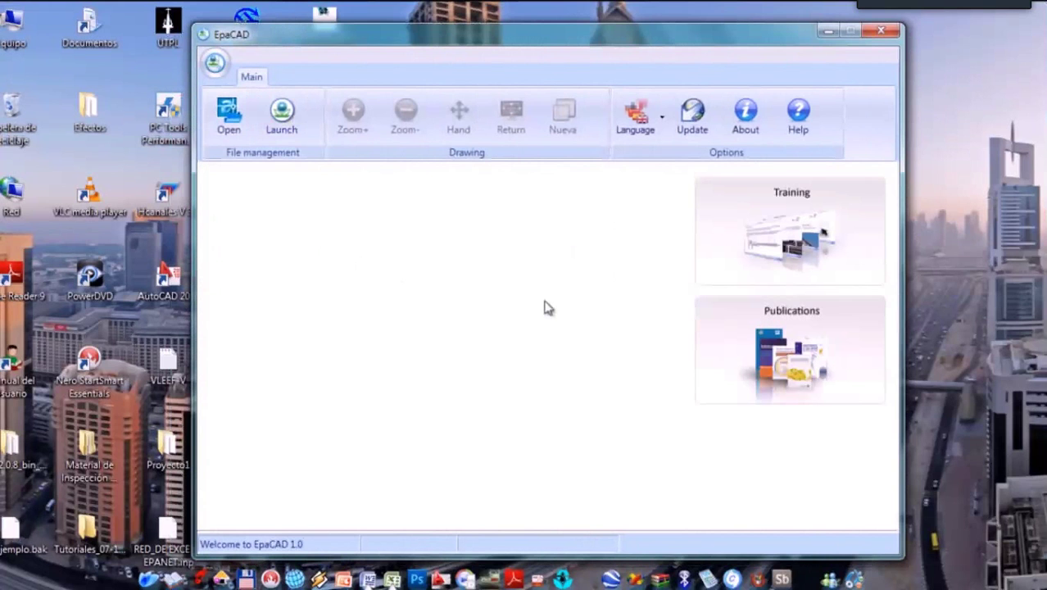
Load the exported RED_EMAPA DXF file from the Escritorio for conversion
{"action": "left_click", "coordinate": [230, 123]}
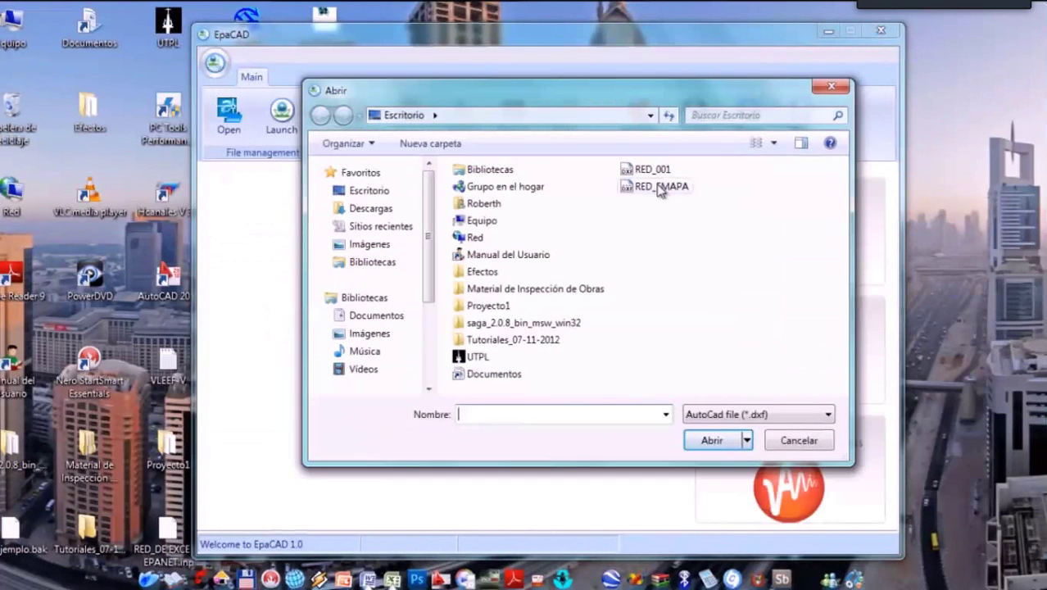
{"action": "left_click", "coordinate": [661, 186]}
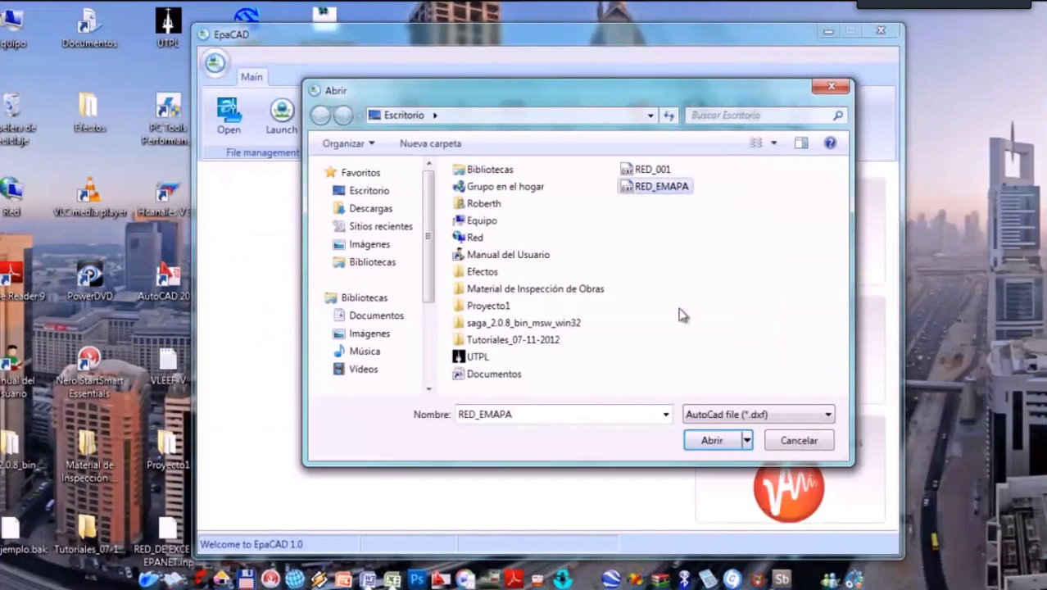
{"action": "left_click", "coordinate": [716, 441]}
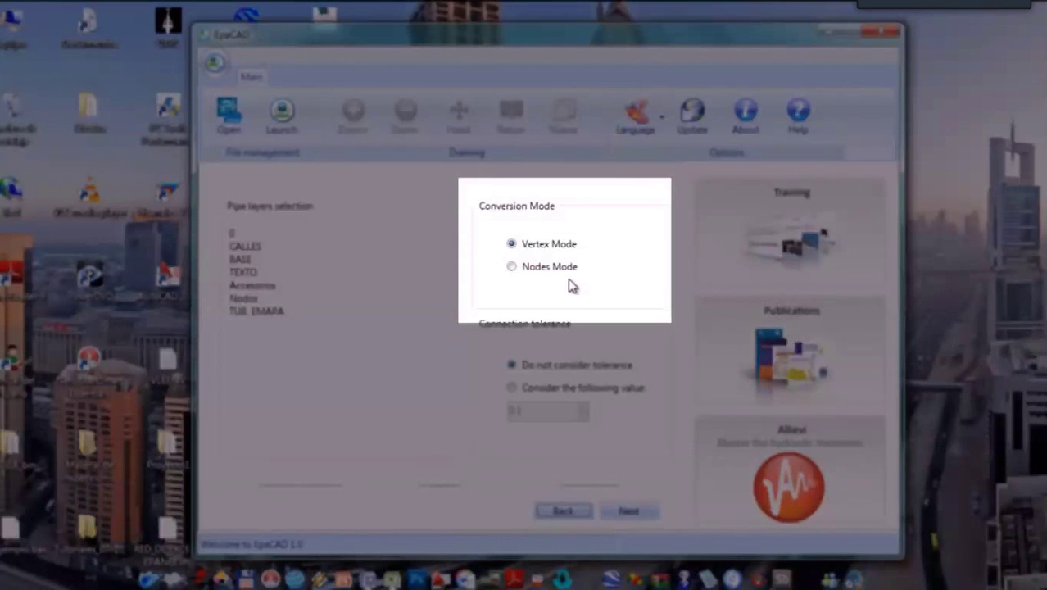
Set the conversion to Nodes Mode and choose the TUB. EMAPA layer as the pipe layer to convert
{"action": "left_click", "coordinate": [516, 272]}
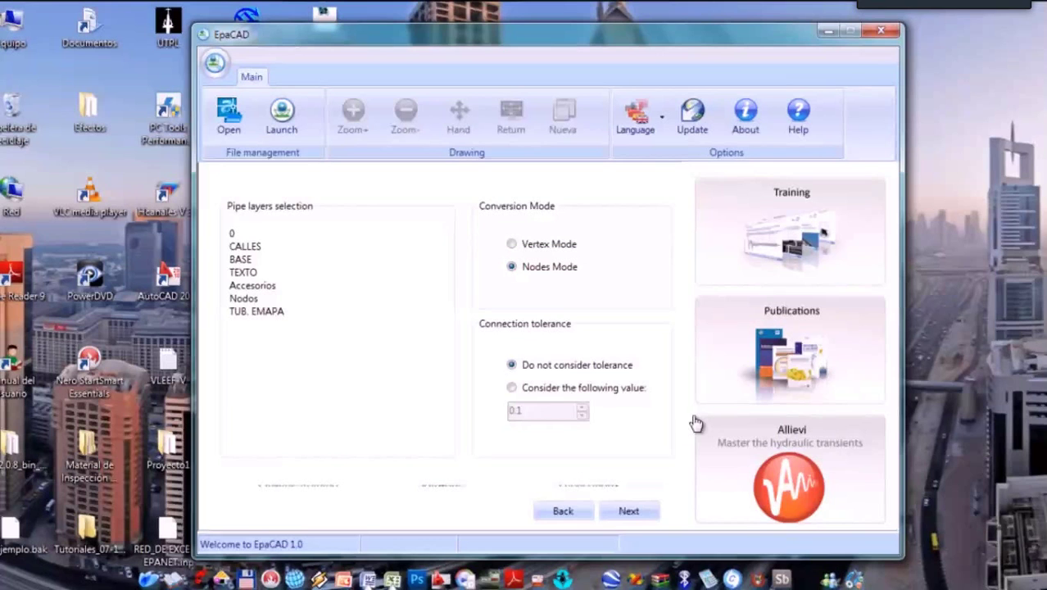
{"action": "left_click", "coordinate": [643, 521]}
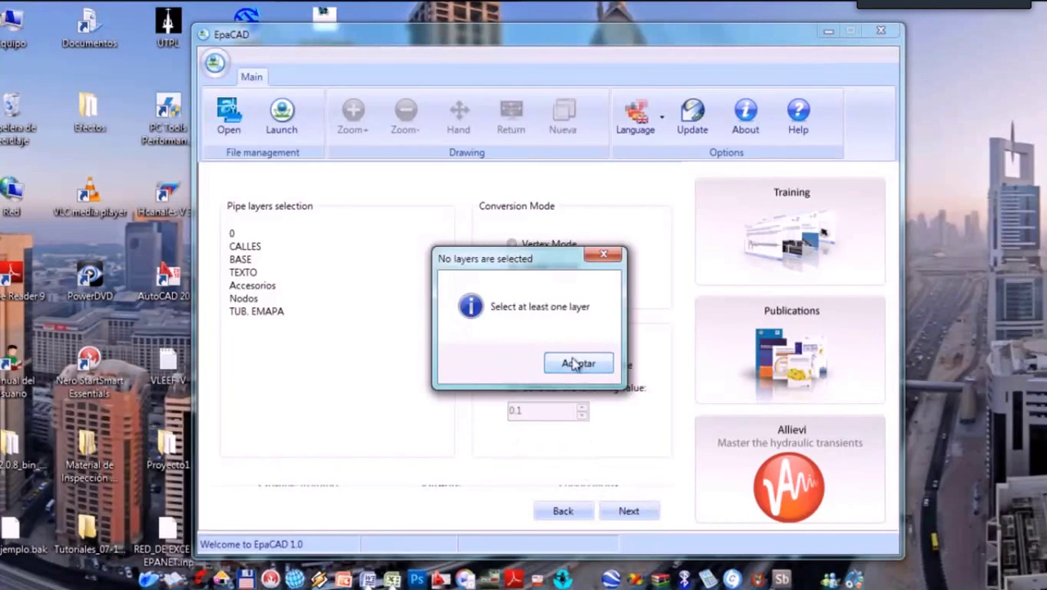
{"action": "left_click", "coordinate": [577, 363]}
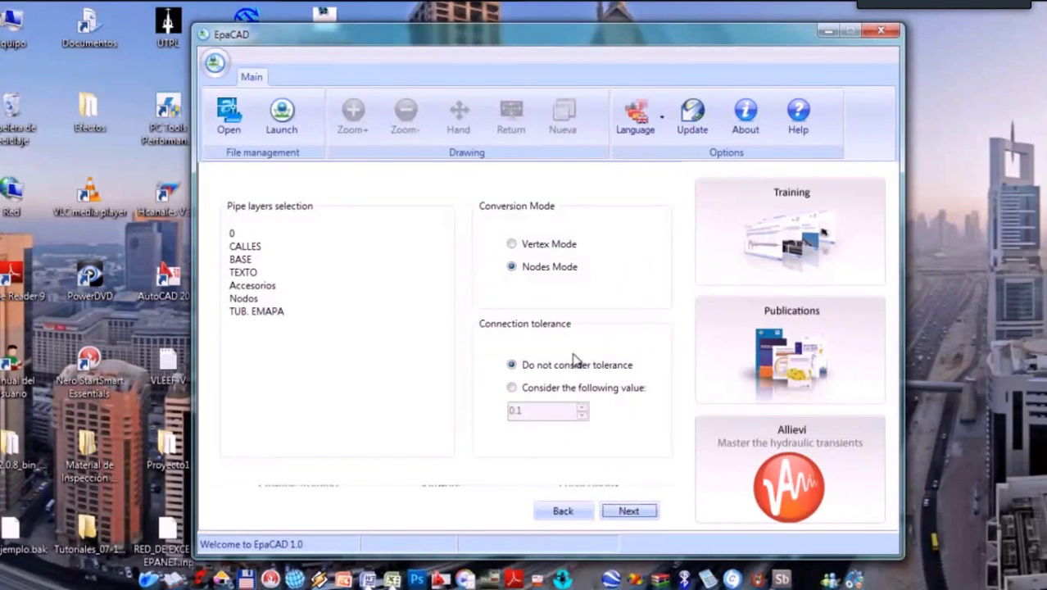
{"action": "left_click", "coordinate": [276, 317]}
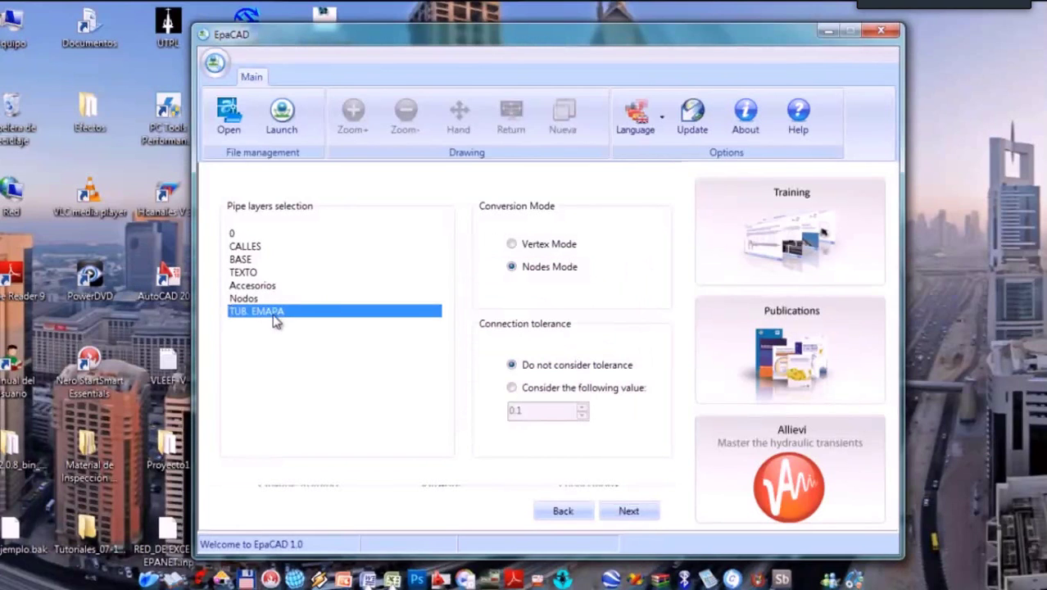
{"action": "left_click", "coordinate": [645, 518]}
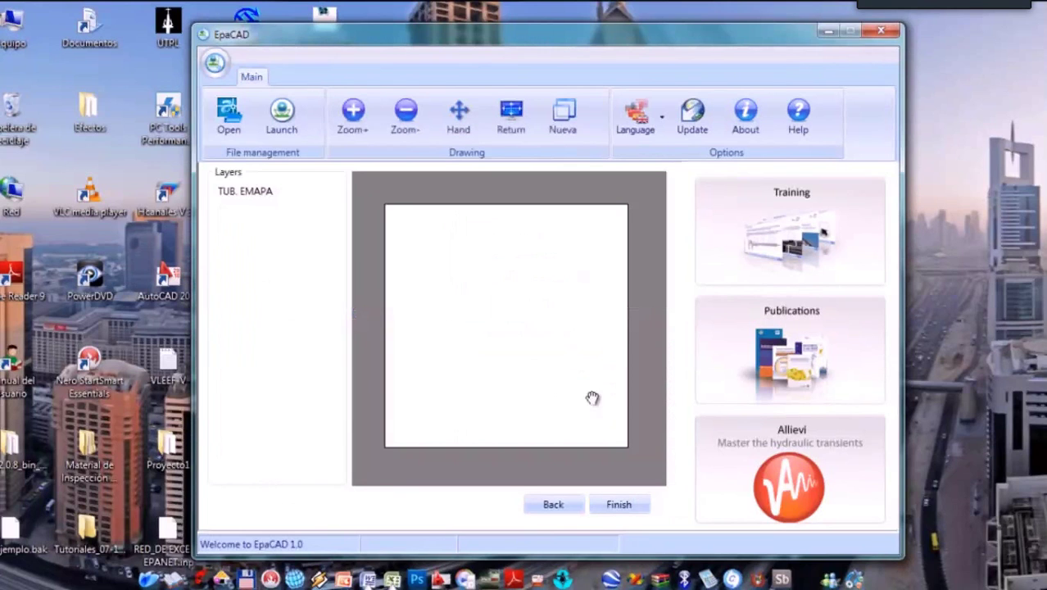
Generate the EPANET input file from the converted layer, saving it on the Escritorio as RED_EMAPA FINAL
{"action": "left_click", "coordinate": [619, 505]}
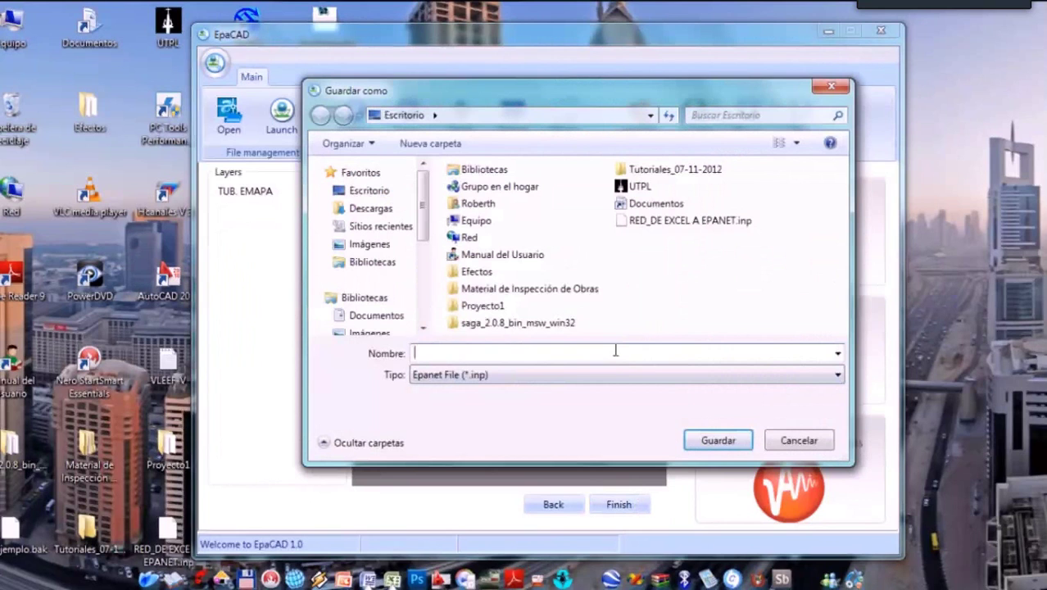
{"action": "type", "text": "RE"}
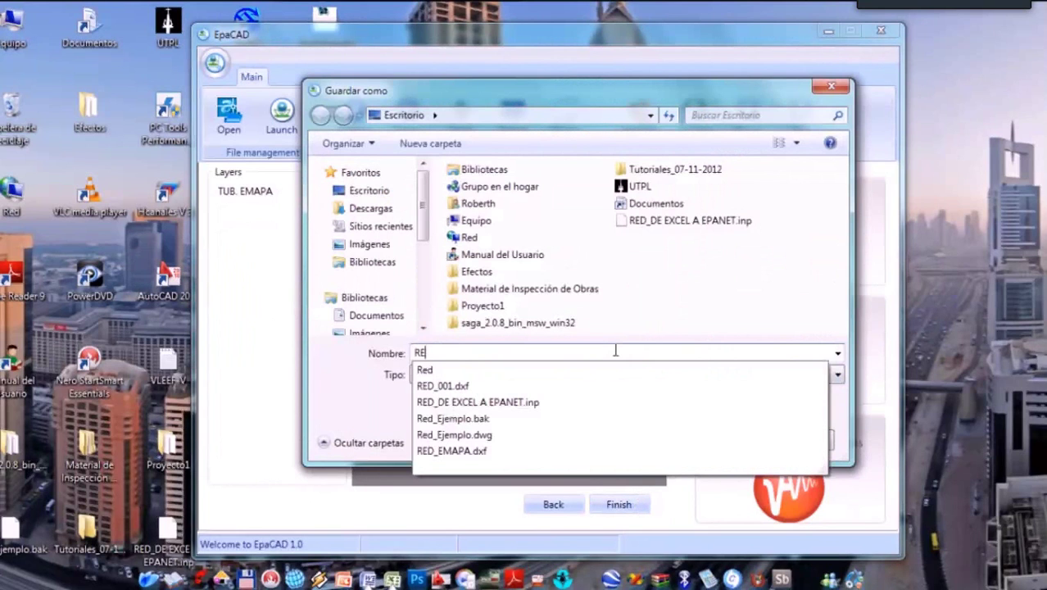
{"action": "type", "text": "D_EMPA"}
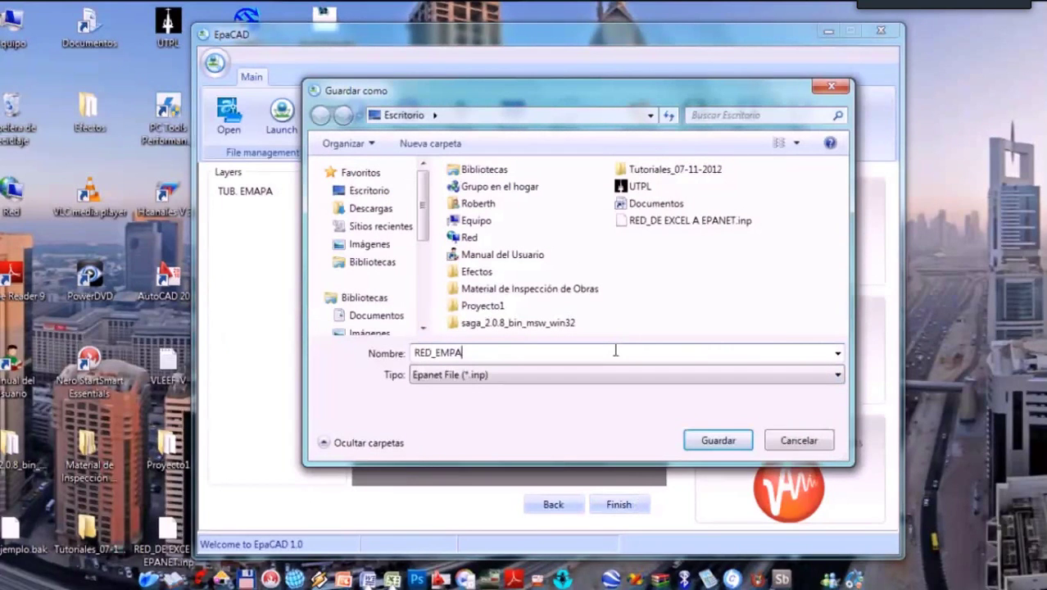
{"action": "key", "text": "BackSpace"}
{"action": "key", "text": "BackSpace"}
{"action": "type", "text": "APA FiNAL"}
{"action": "left_click", "coordinate": [703, 443]}
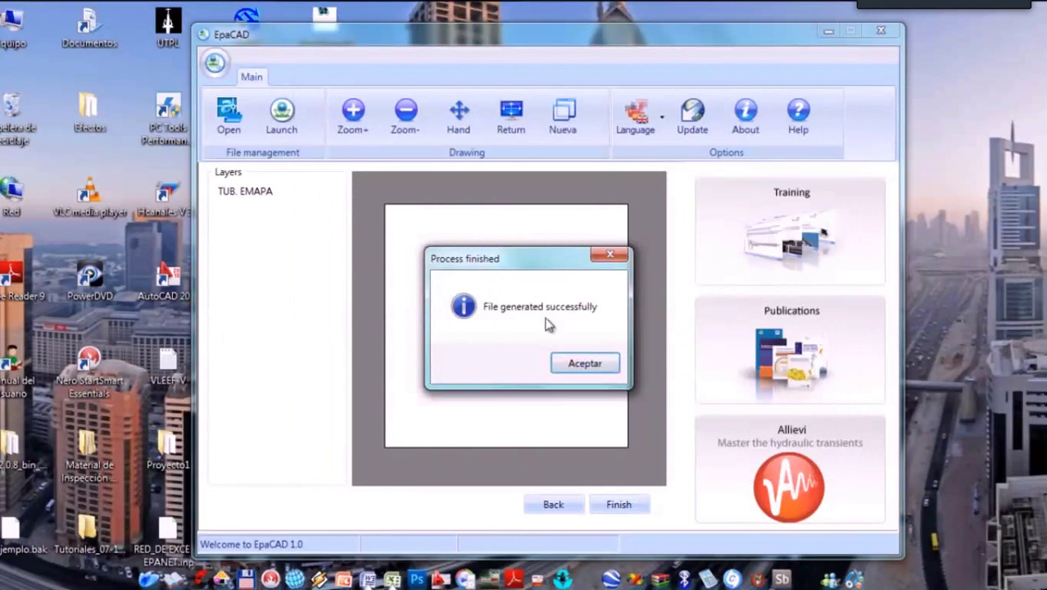
{"action": "left_click", "coordinate": [603, 364]}
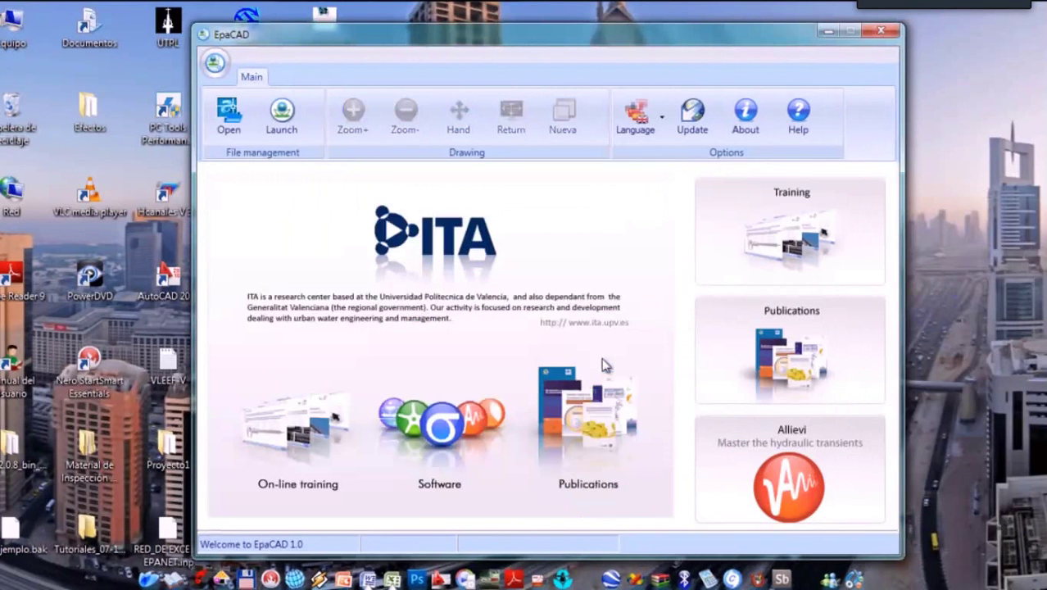
Close EpaCAD, launch Epanet 2.0 vE and adjust the position of its window
{"action": "left_click", "coordinate": [882, 32]}
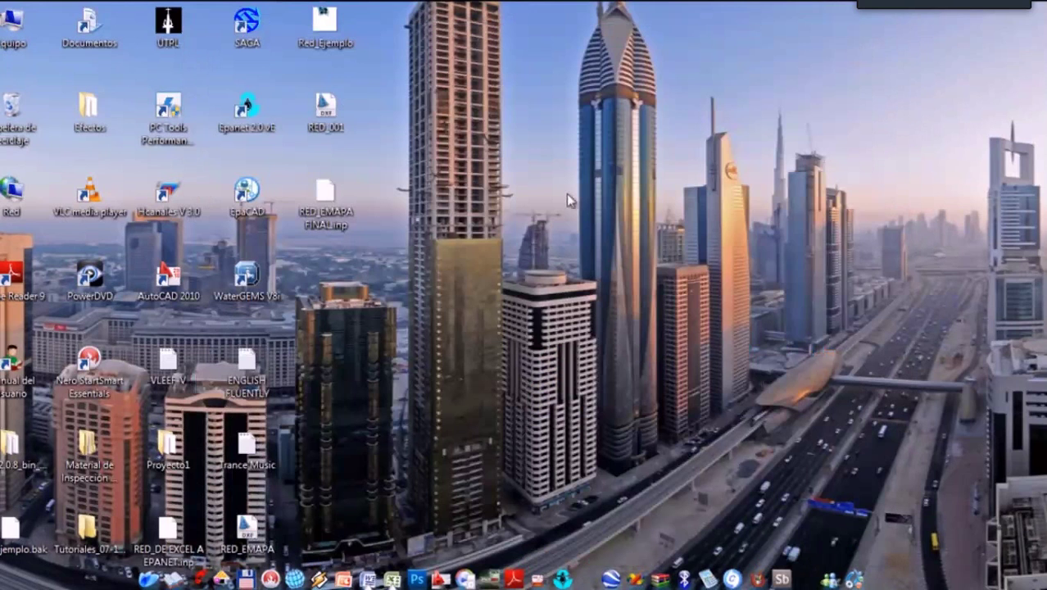
{"action": "left_click", "coordinate": [560, 574]}
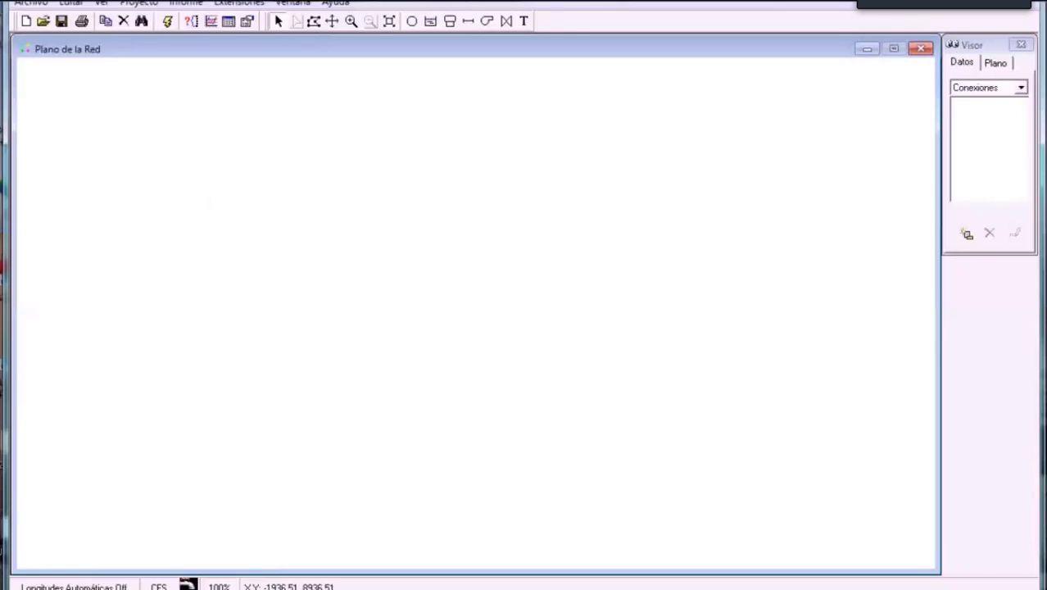
{"action": "left_click_drag", "start_coordinate": [9, 131], "coordinate": [41, 128]}
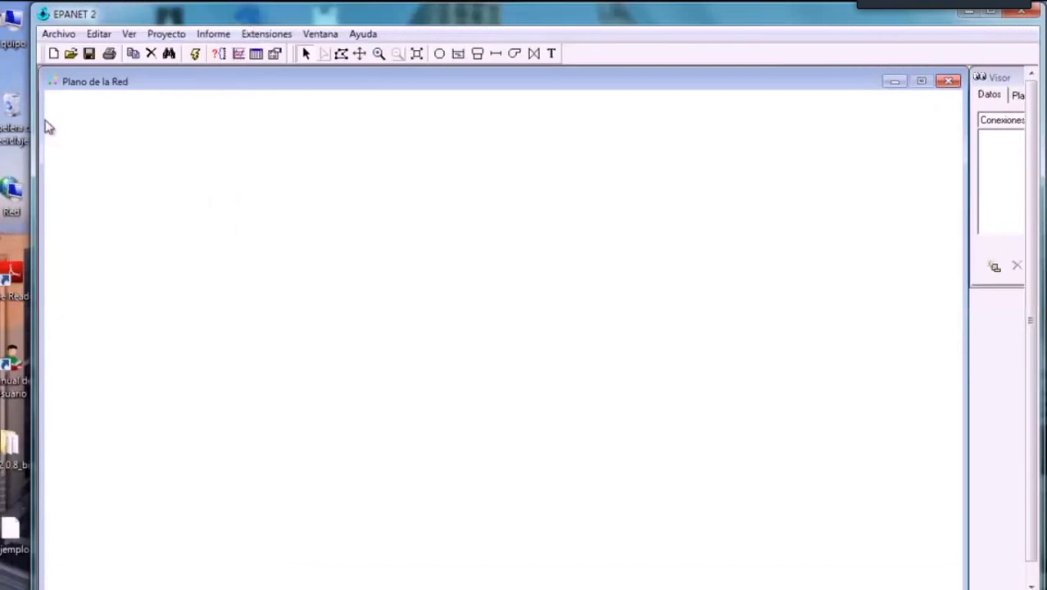
{"action": "left_click_drag", "start_coordinate": [34, 78], "coordinate": [8, 73]}
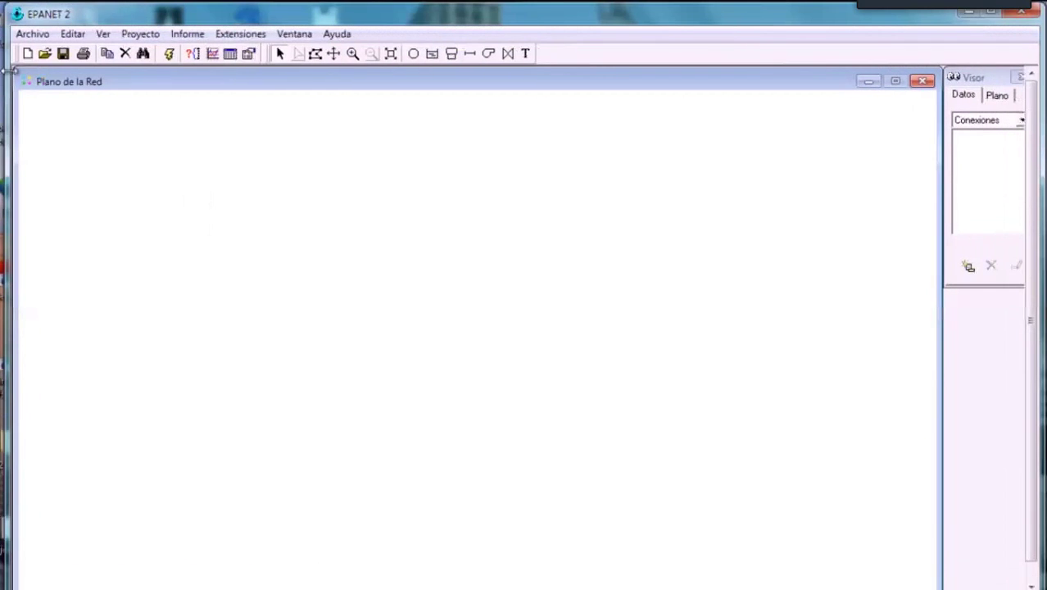
Open the RED_EMAPA FINAL.inp network from the Escritorio, listing all file types to find it
{"action": "left_click", "coordinate": [47, 56]}
{"action": "left_click", "coordinate": [45, 54]}
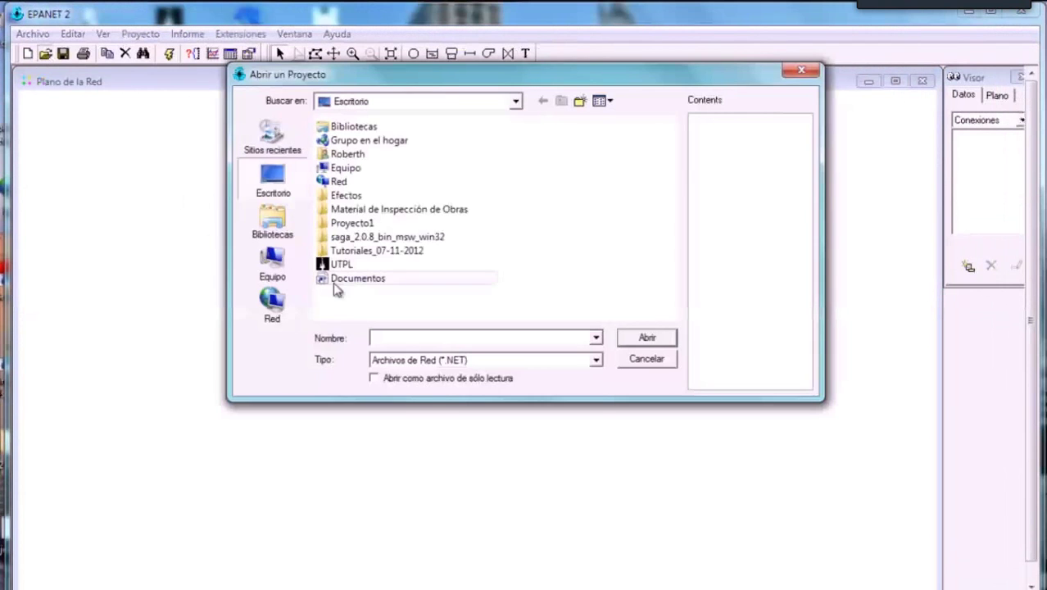
{"action": "left_click", "coordinate": [519, 364]}
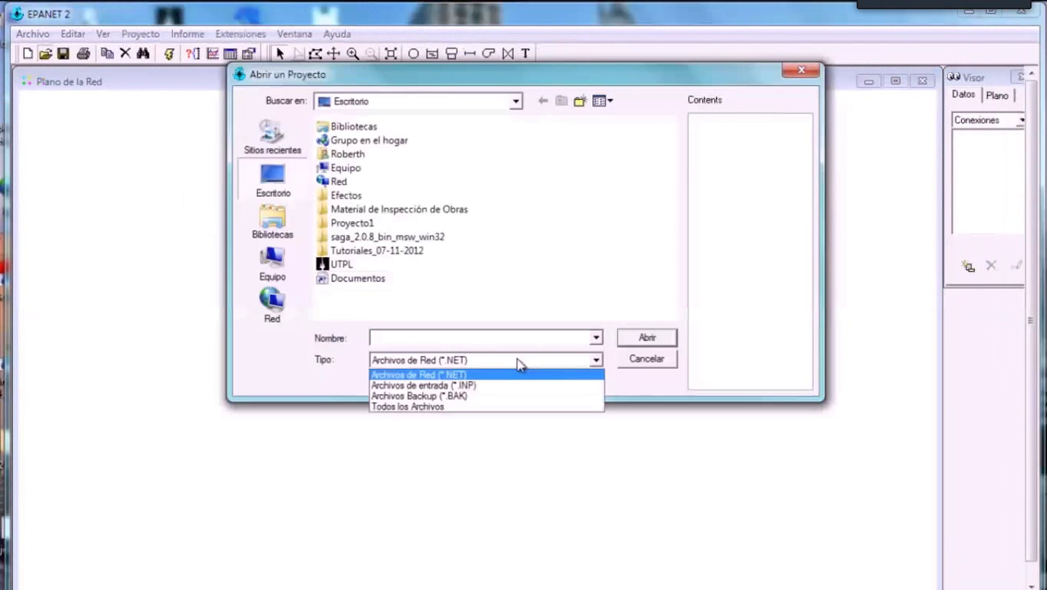
{"action": "left_click", "coordinate": [490, 407]}
{"action": "left_click", "coordinate": [669, 316]}
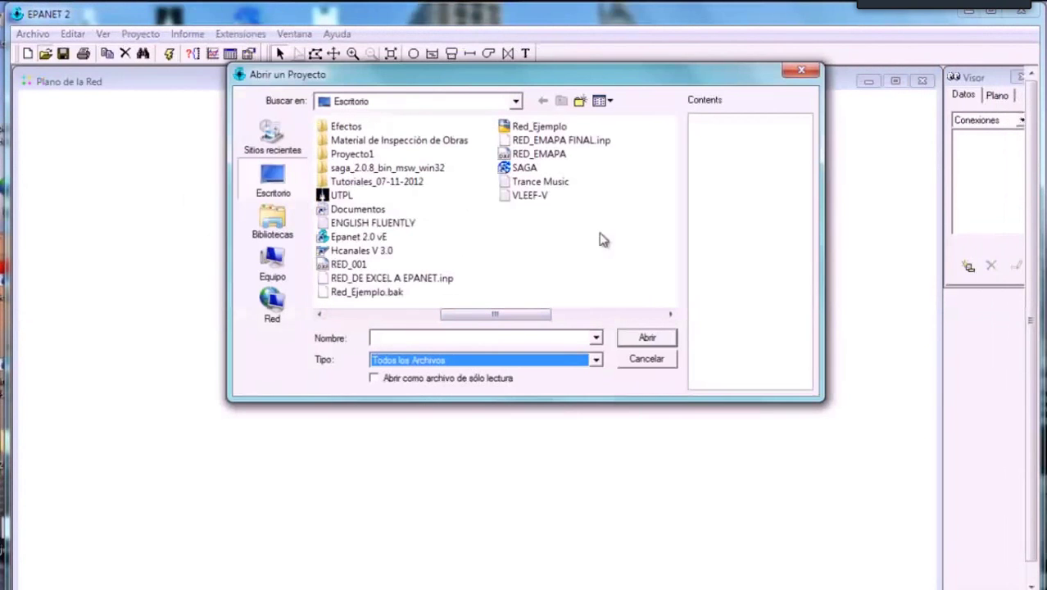
{"action": "left_click", "coordinate": [604, 142]}
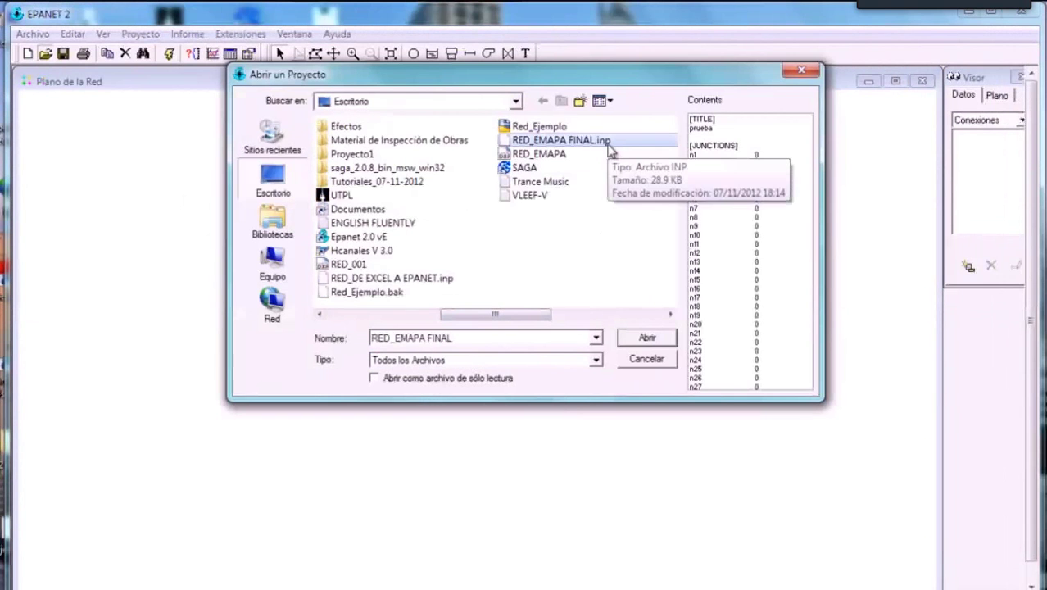
{"action": "left_click", "coordinate": [649, 342]}
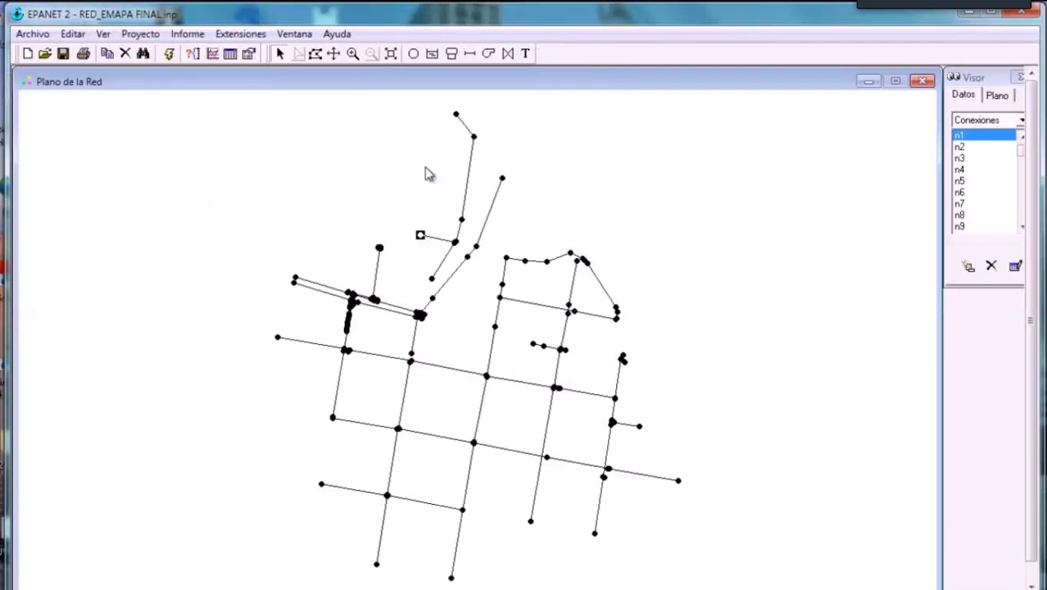
Inspect the properties of pipe p50 in the imported network, such as length, diameter and roughness
{"action": "left_click", "coordinate": [334, 53]}
{"action": "mouse_move", "coordinate": [398, 278]}
{"action": "left_mouse_down"}
{"action": "mouse_move", "coordinate": [389, 259]}
{"action": "mouse_move", "coordinate": [398, 282]}
{"action": "left_mouse_up"}
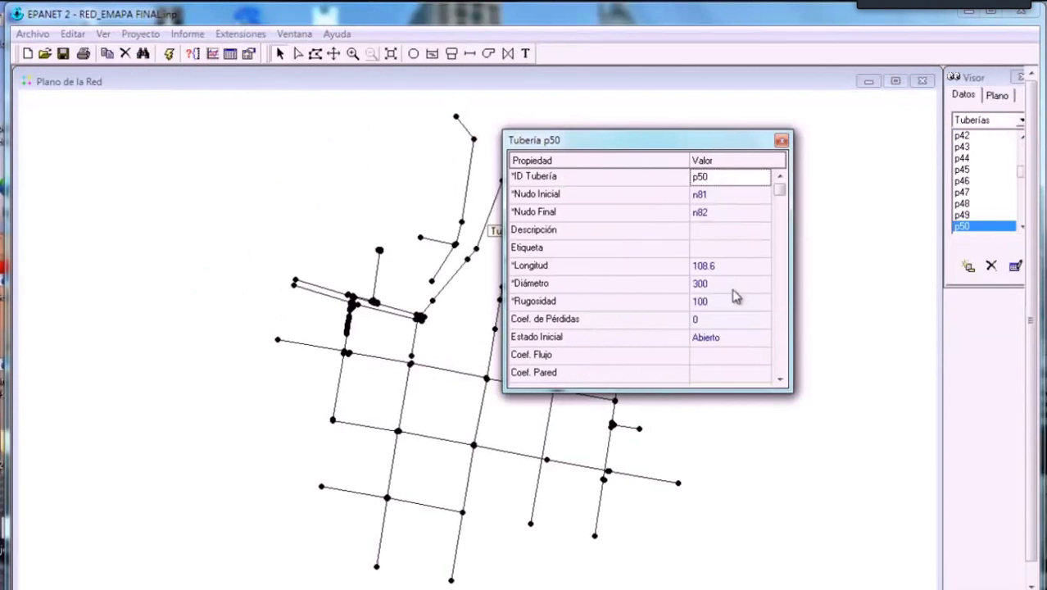
{"action": "left_click", "coordinate": [734, 304]}
{"action": "left_click", "coordinate": [741, 249]}
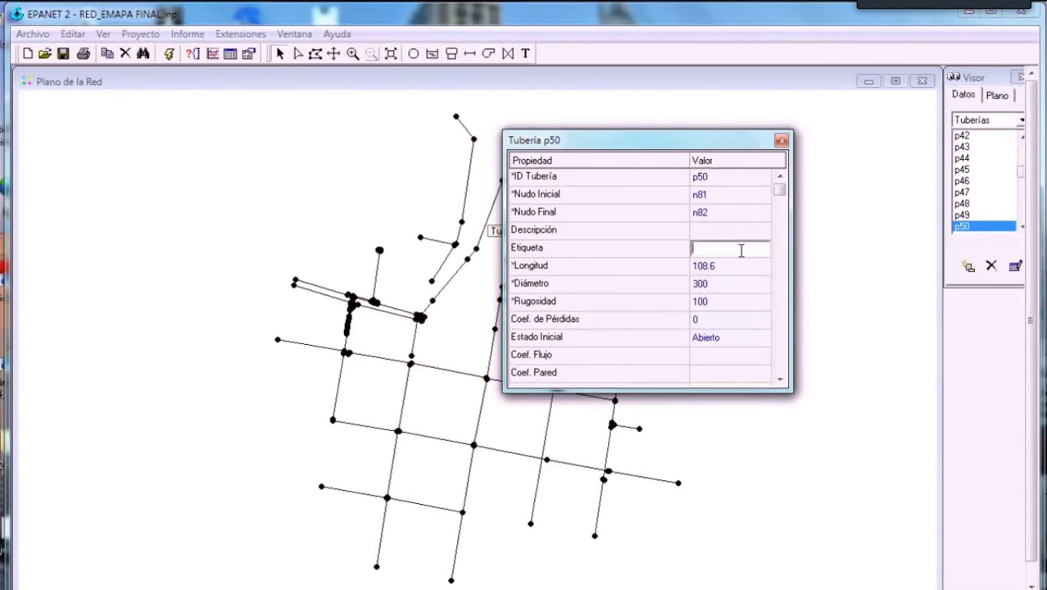
{"action": "left_click", "coordinate": [779, 140]}
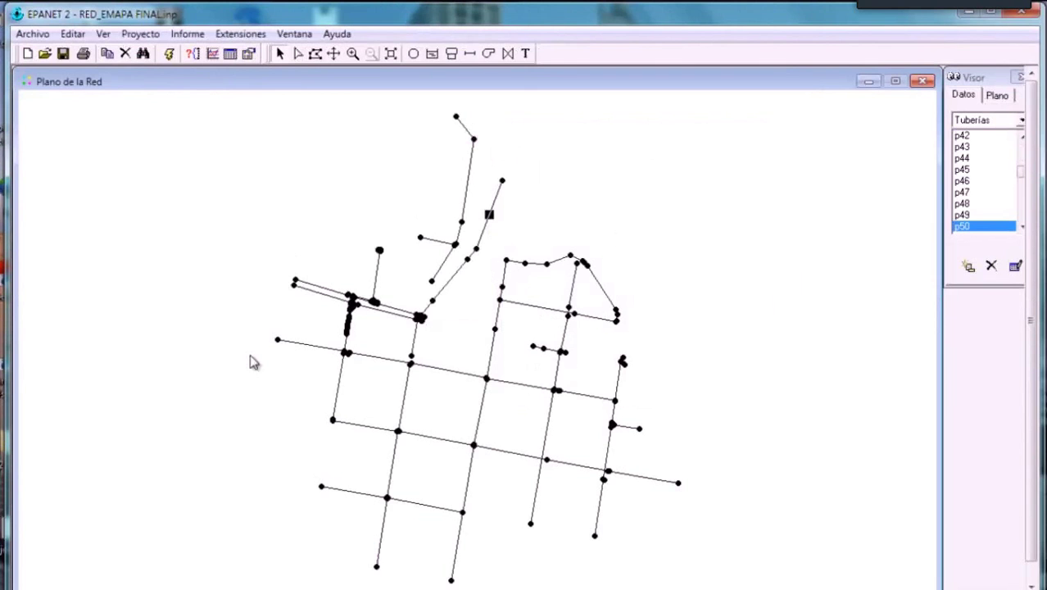
Save the network on the Escritorio as a .NET project named RED_EMAPA FINAL
{"action": "left_click", "coordinate": [63, 55]}
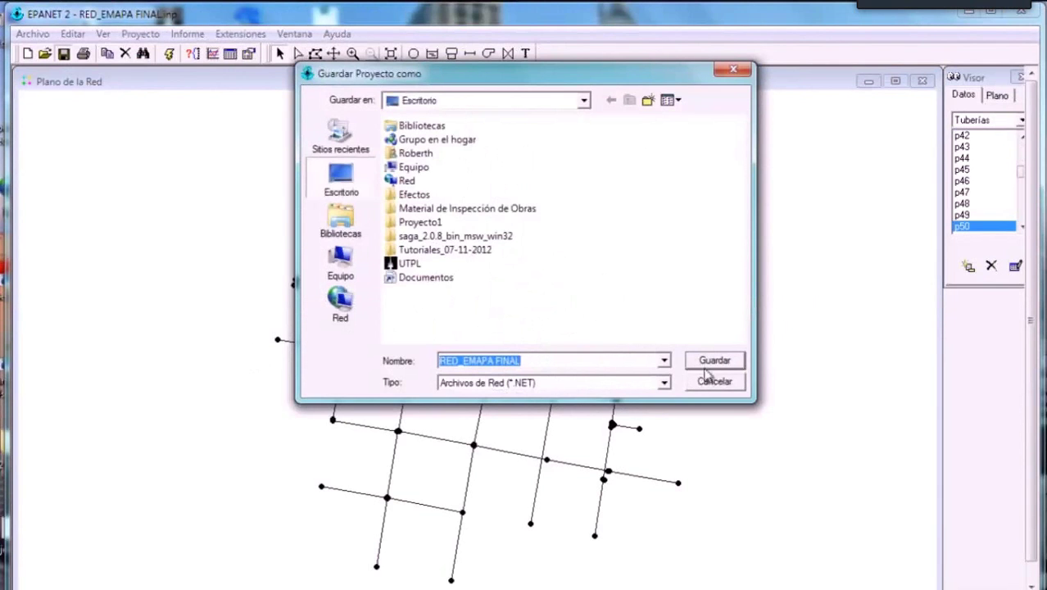
{"action": "left_click", "coordinate": [710, 366]}
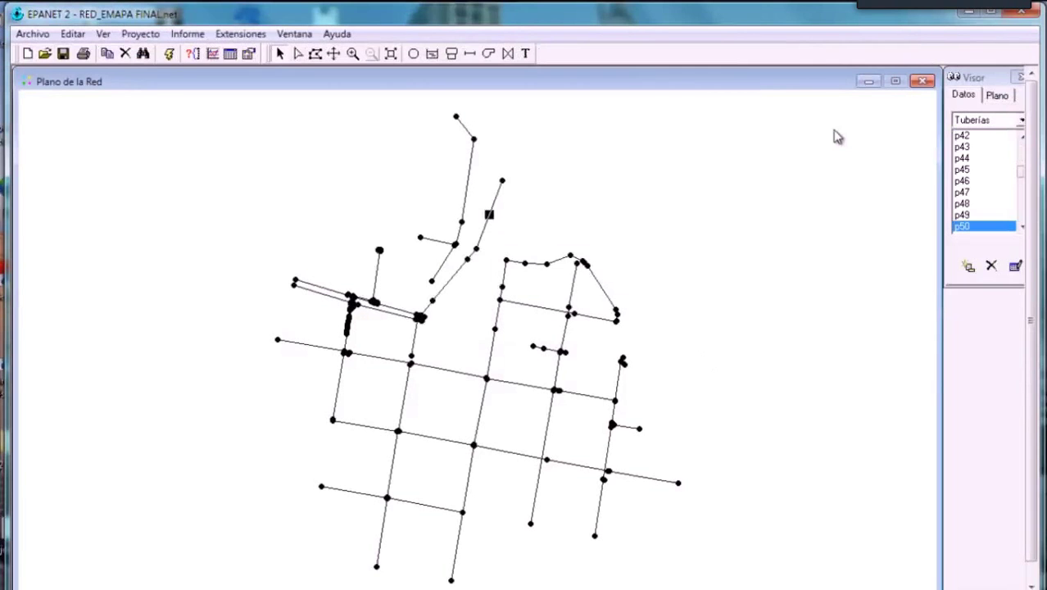
Leave full-screen playback of the YouTube tutorial and raise the audio volume
{"action": "mouse_move", "coordinate": [828, 393]}
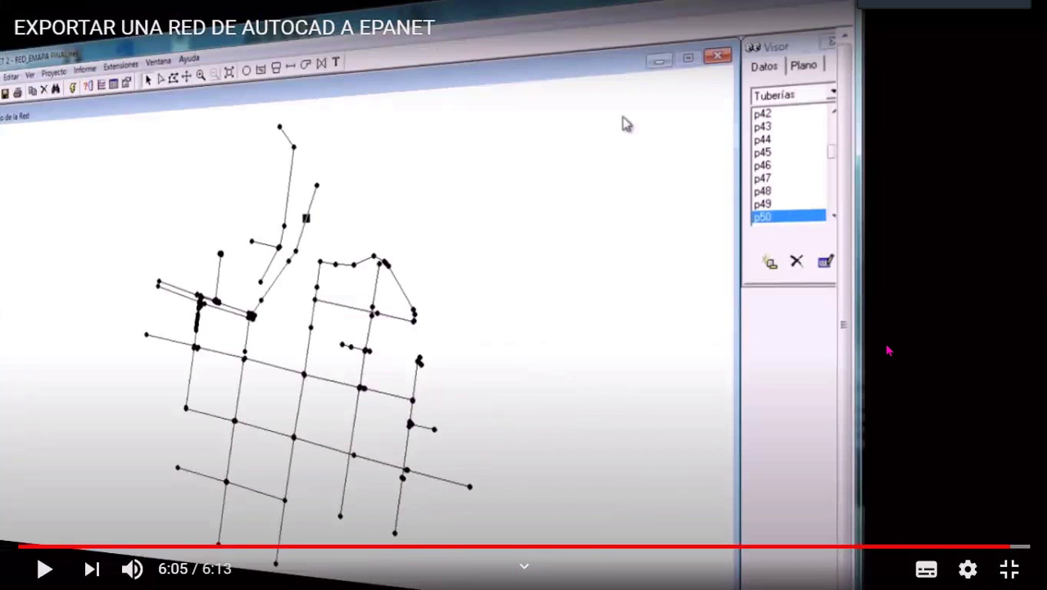
{"action": "key", "text": "Escape"}
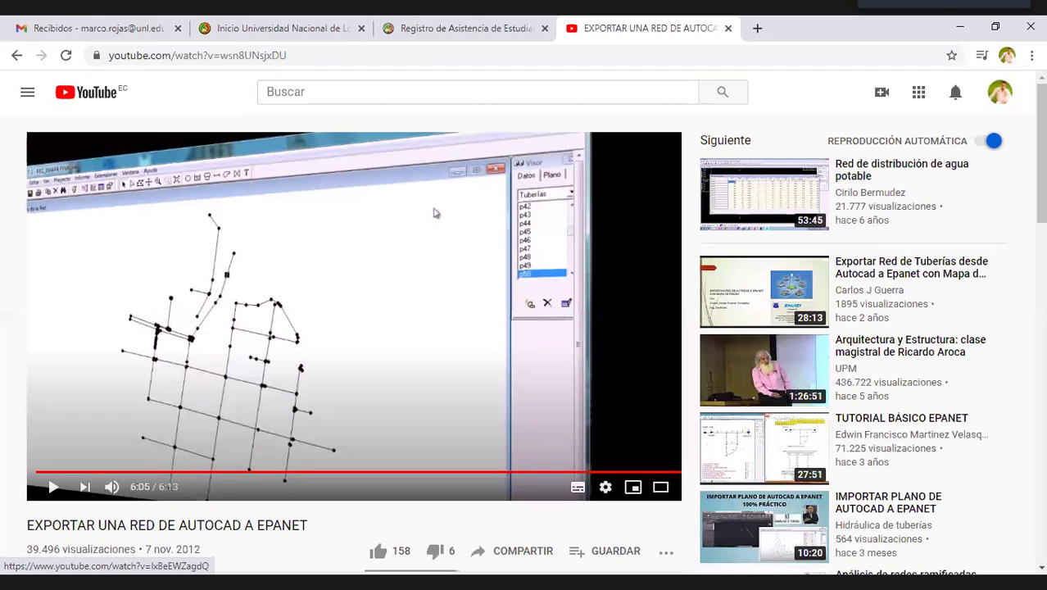
{"action": "key", "text": "XF86AudioRaiseVolume"}
{"action": "key", "text": "XF86AudioRaiseVolume"}
{"action": "key", "text": "XF86AudioRaiseVolume"}
{"action": "key", "text": "XF86AudioRaiseVolume"}
{"action": "key", "text": "XF86AudioRaiseVolume"}
{"action": "key", "text": "XF86AudioRaiseVolume"}
{"action": "key", "text": "XF86AudioRaiseVolume"}
{"action": "key", "text": "XF86AudioRaiseVolume"}
{"action": "key", "text": "XF86AudioRaiseVolume"}
{"action": "key", "text": "XF86AudioRaiseVolume"}
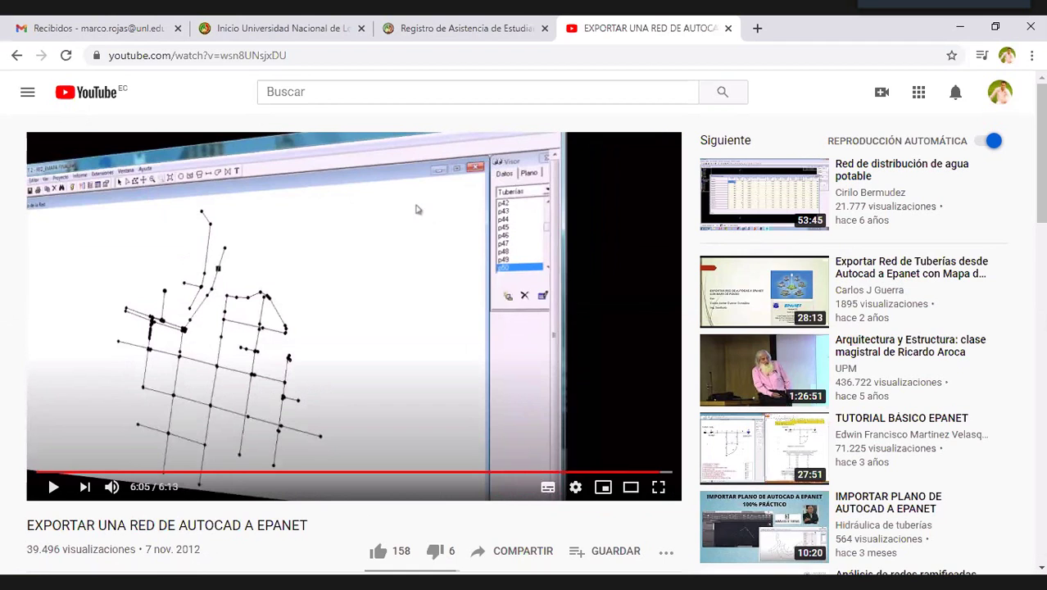
Open the EpaCAD web page epacad.com/epacad-es.php in a new browser tab
{"action": "key", "text": "ctrl+t"}
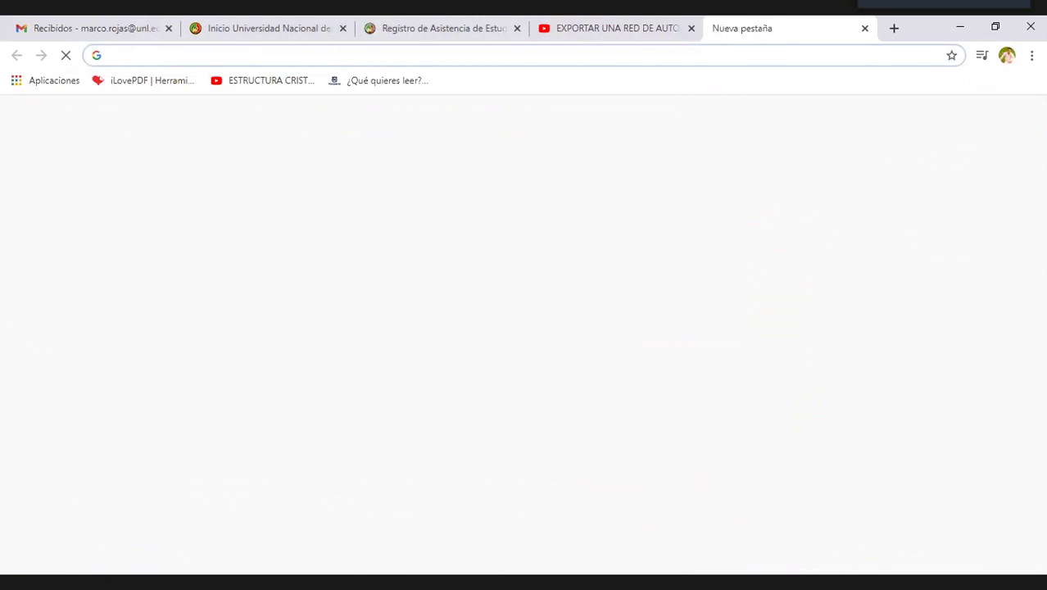
{"action": "type", "text": "https://www.epacad.com/epacad-es.php"}
{"action": "key", "text": "Return"}
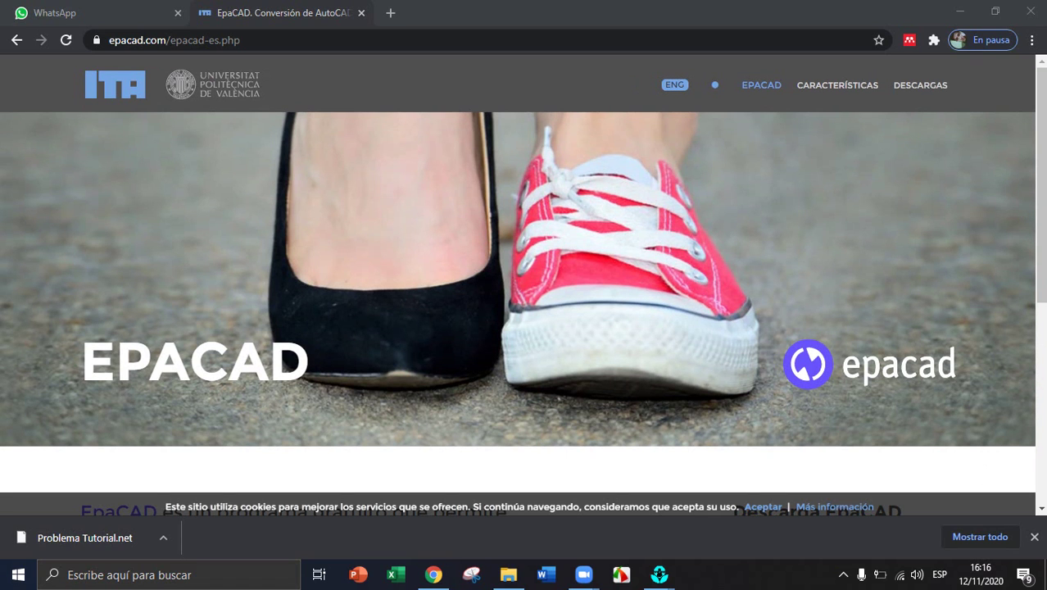
Close the WhatsApp browser tab, check the shared screen in the Zoom meeting and minimize the meeting window
{"action": "left_click", "coordinate": [178, 13]}
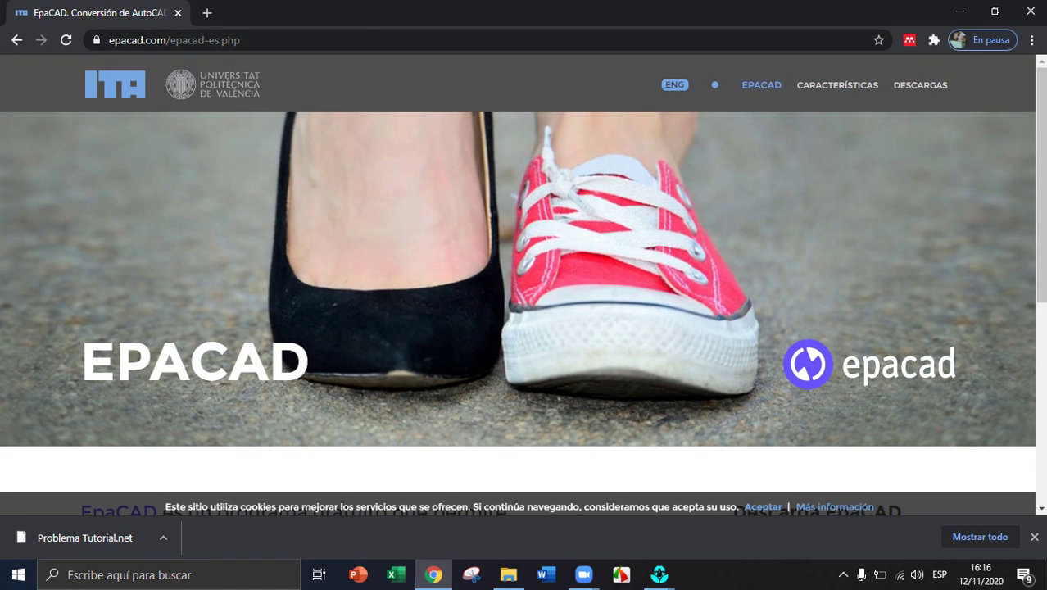
{"action": "mouse_move", "coordinate": [583, 574]}
{"action": "left_click", "coordinate": [655, 496]}
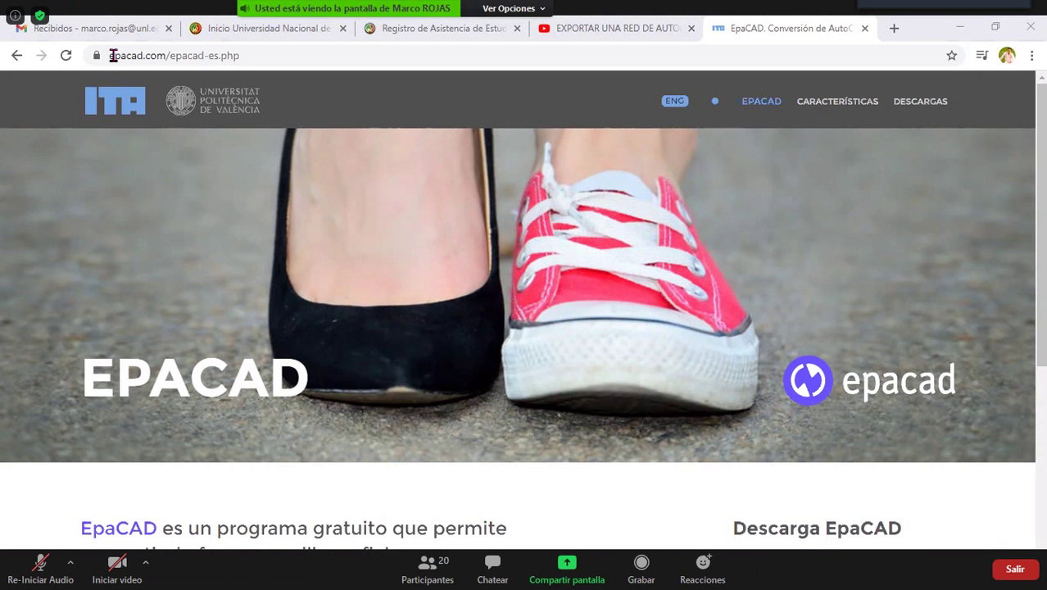
{"action": "key", "text": "Escape"}
{"action": "left_click", "coordinate": [960, 9]}
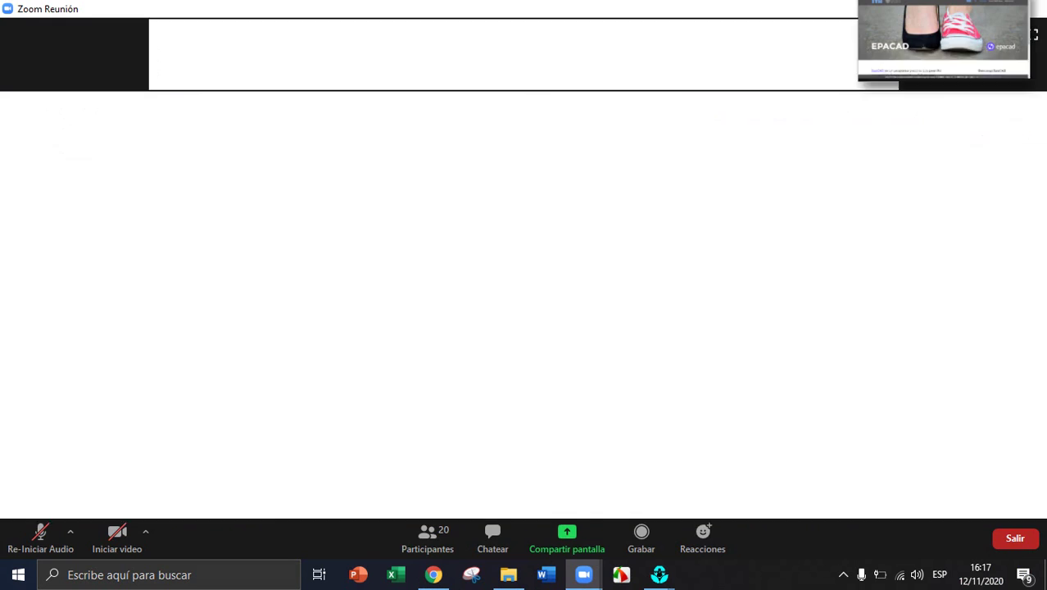
Download the EpaCAD ZIP installer for Windows into the Descargas folder
{"action": "scroll", "coordinate": [518, 283], "scroll_direction": "down", "scroll_amount": 1}
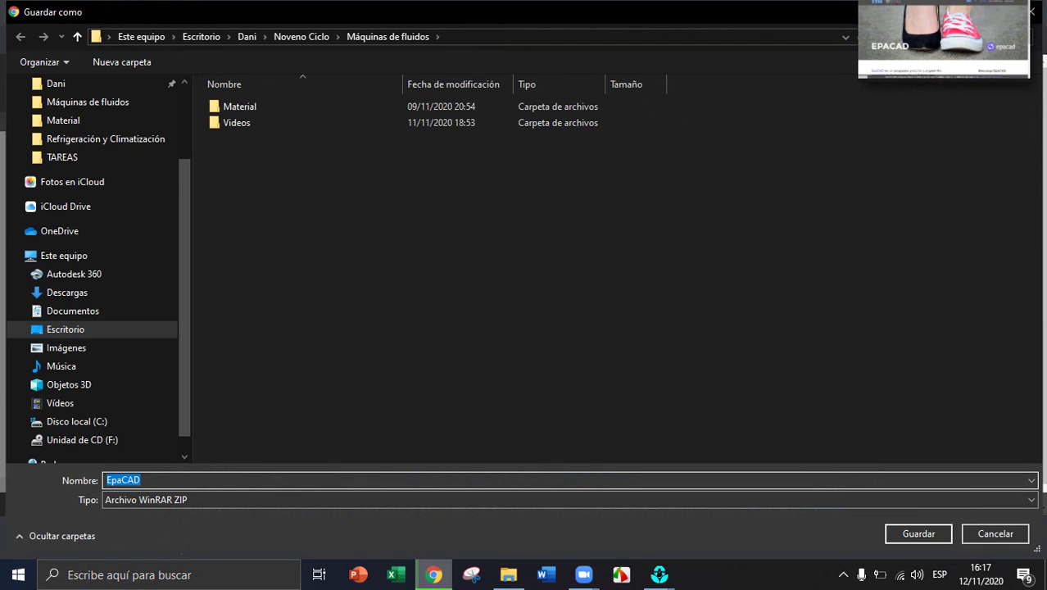
{"action": "scroll", "coordinate": [92, 147], "scroll_direction": "up", "scroll_amount": 1}
{"action": "left_click", "coordinate": [67, 103]}
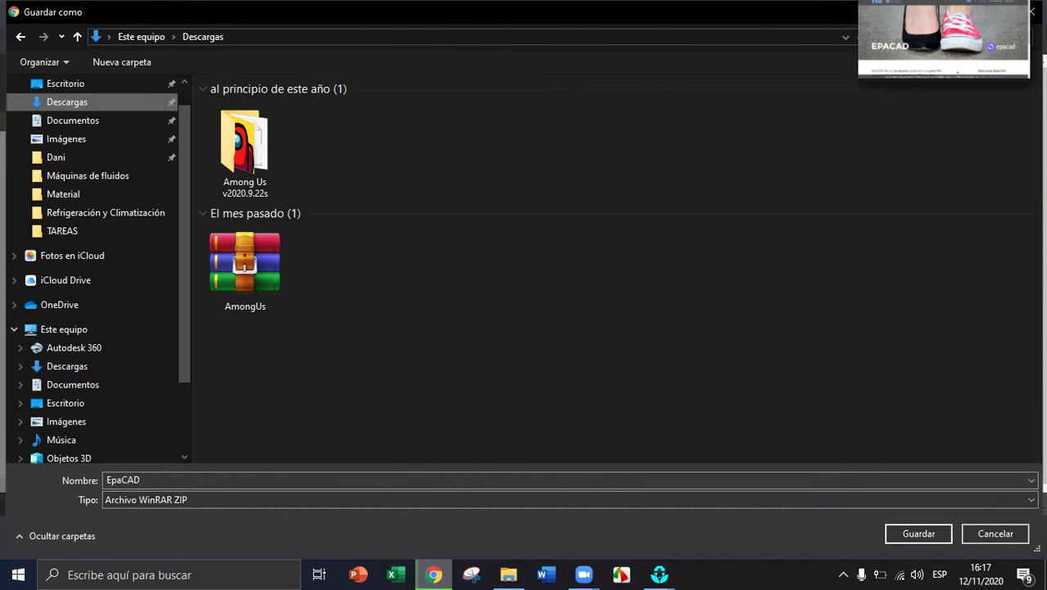
{"action": "key", "text": "Return"}
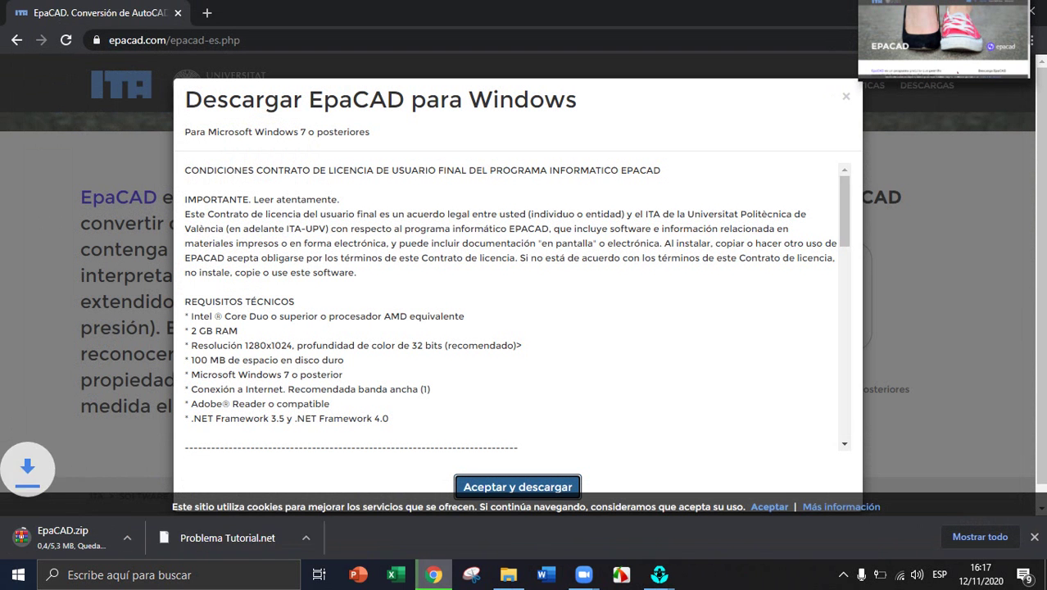
Show the EpaCAD.zip download in its folder, return to the browser and restore the full Zoom meeting window
{"action": "left_click", "coordinate": [163, 537]}
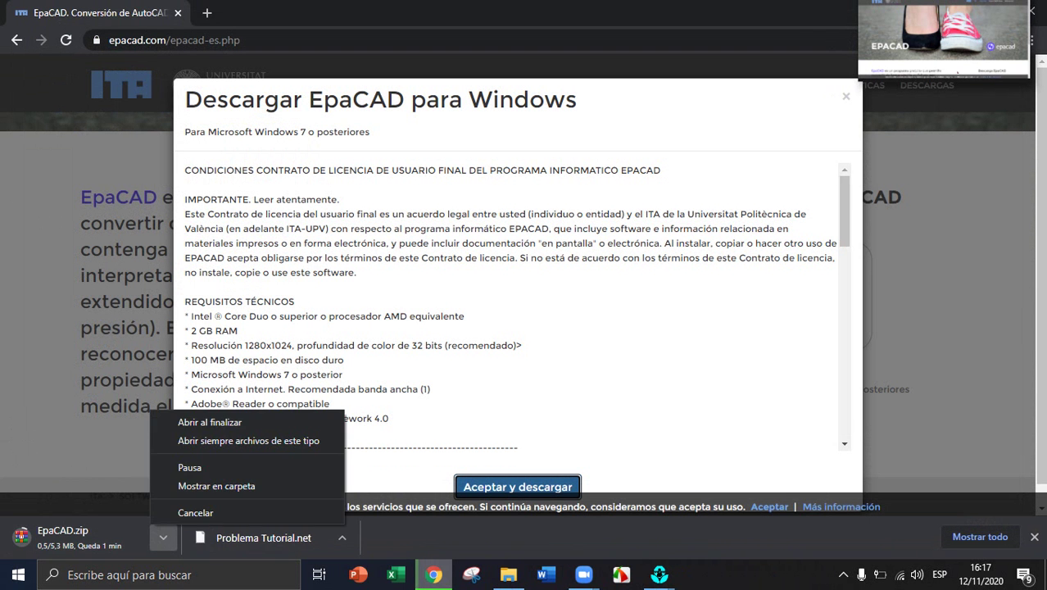
{"action": "left_click", "coordinate": [216, 485]}
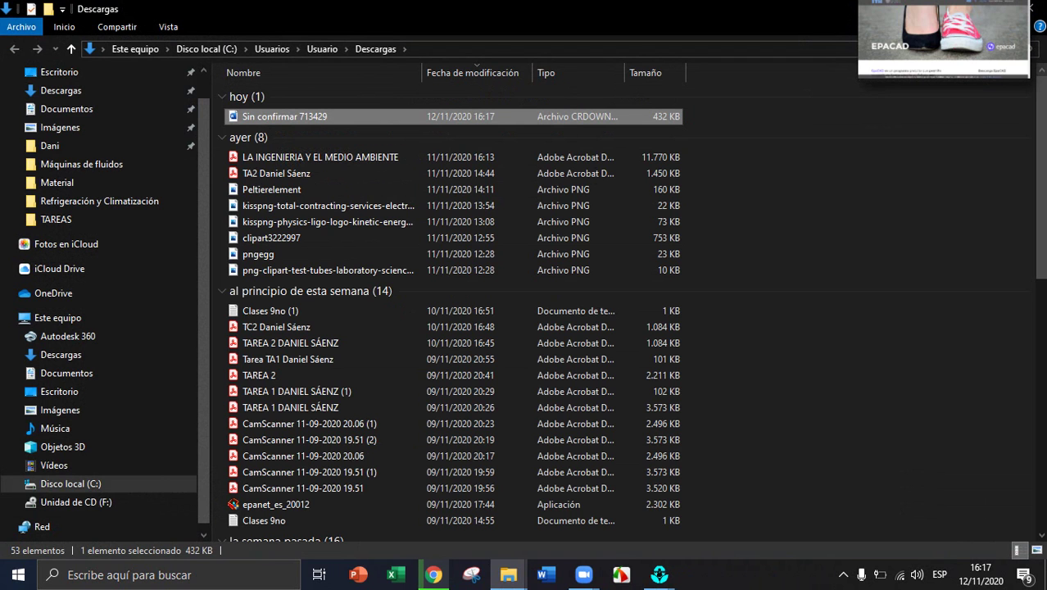
{"action": "left_click", "coordinate": [434, 574]}
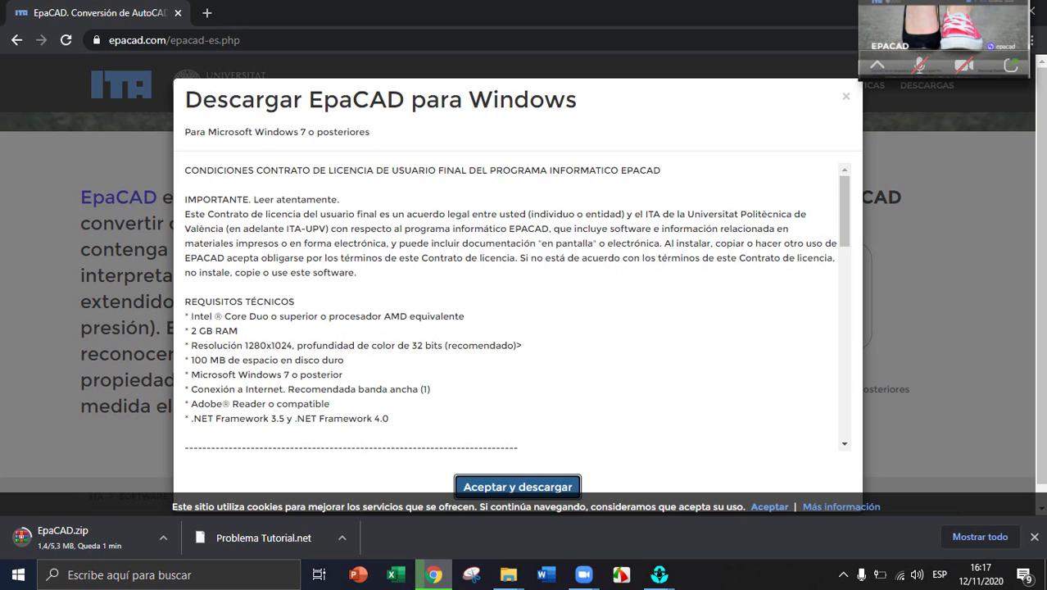
{"action": "left_click", "coordinate": [1013, 66]}
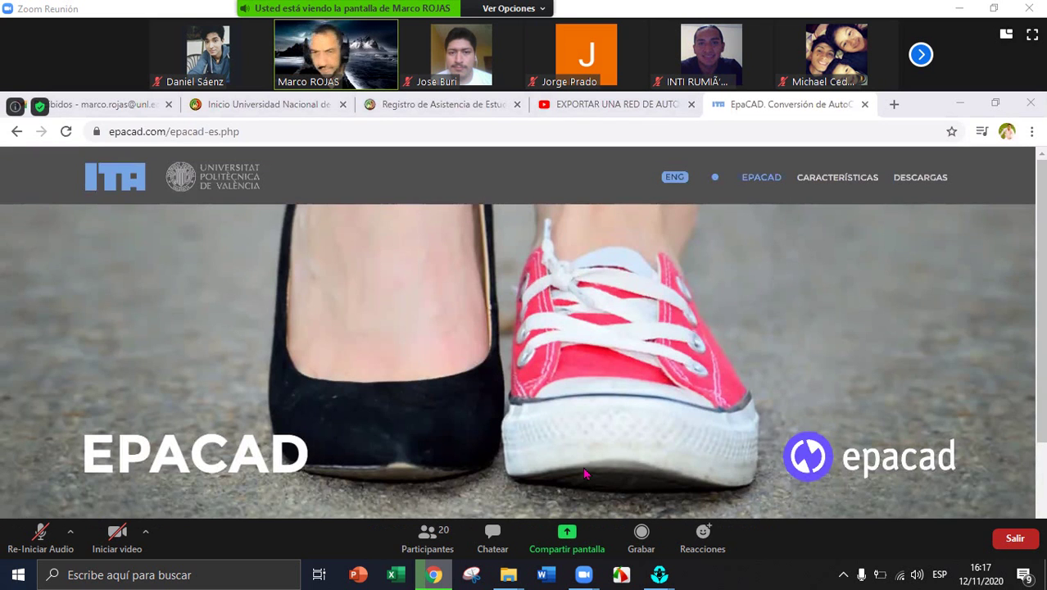
Follow the Zoom shared-screen demonstration of accepting the licence terms and downloading EpaCAD for Windows from epacad.com
{"action": "double_click", "coordinate": [585, 474]}
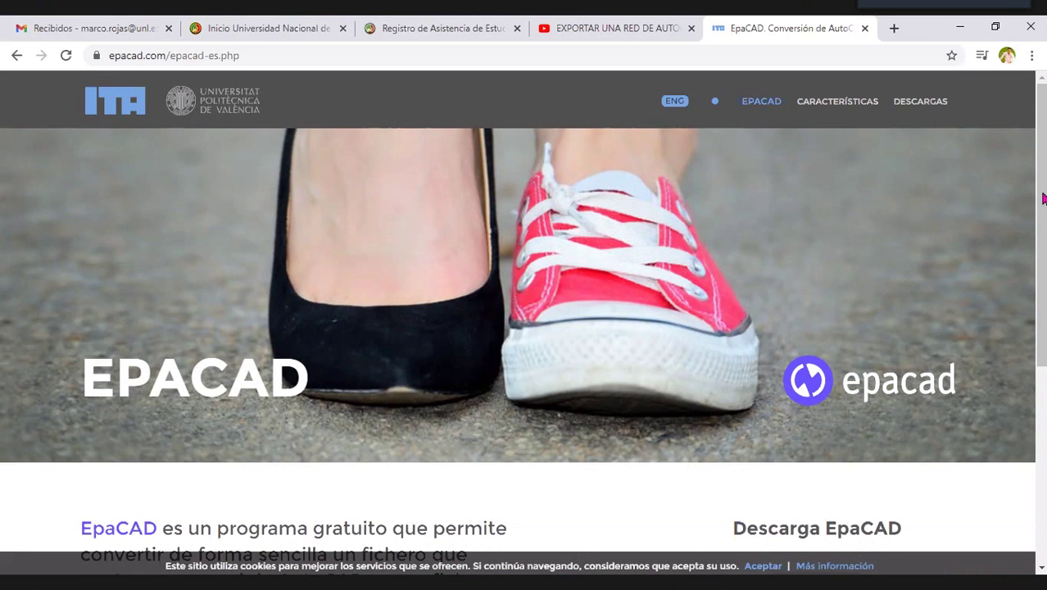
{"action": "scroll", "coordinate": [1043, 198], "scroll_direction": "down", "scroll_amount": 2}
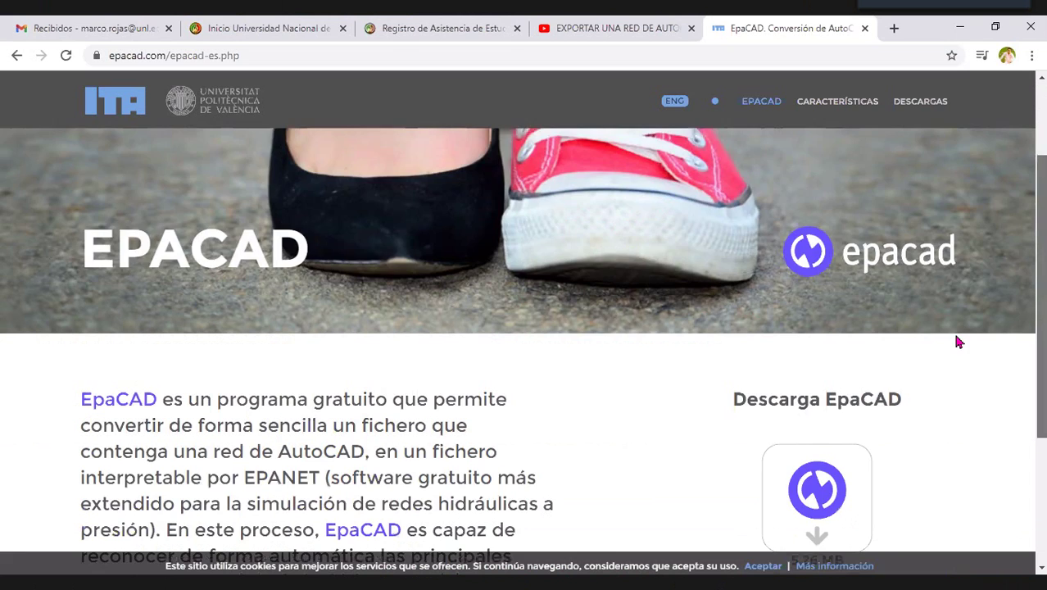
{"action": "scroll", "coordinate": [954, 342], "scroll_direction": "down", "scroll_amount": 2}
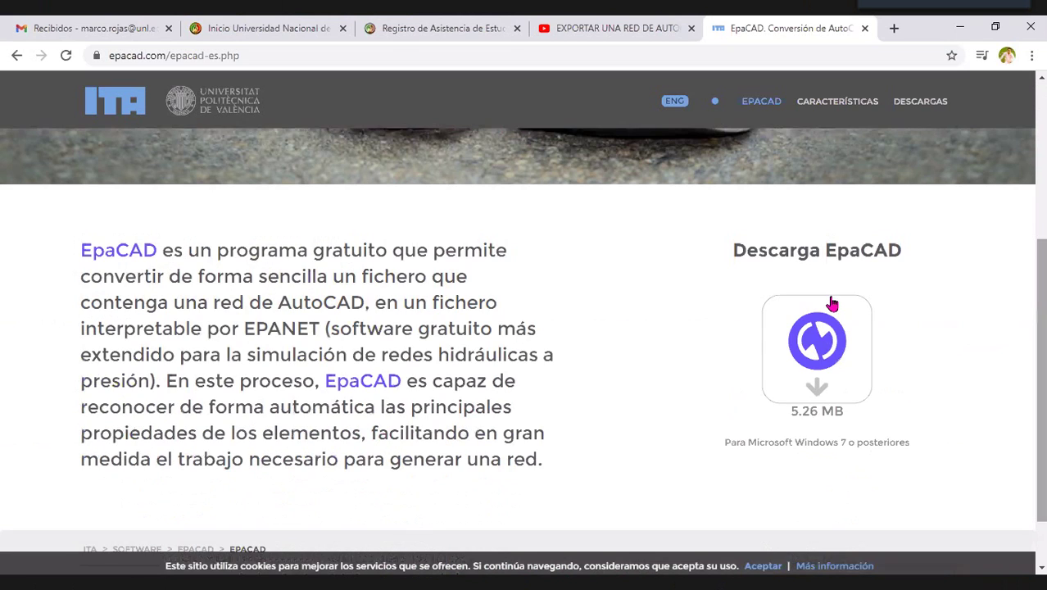
{"action": "left_click", "coordinate": [830, 368]}
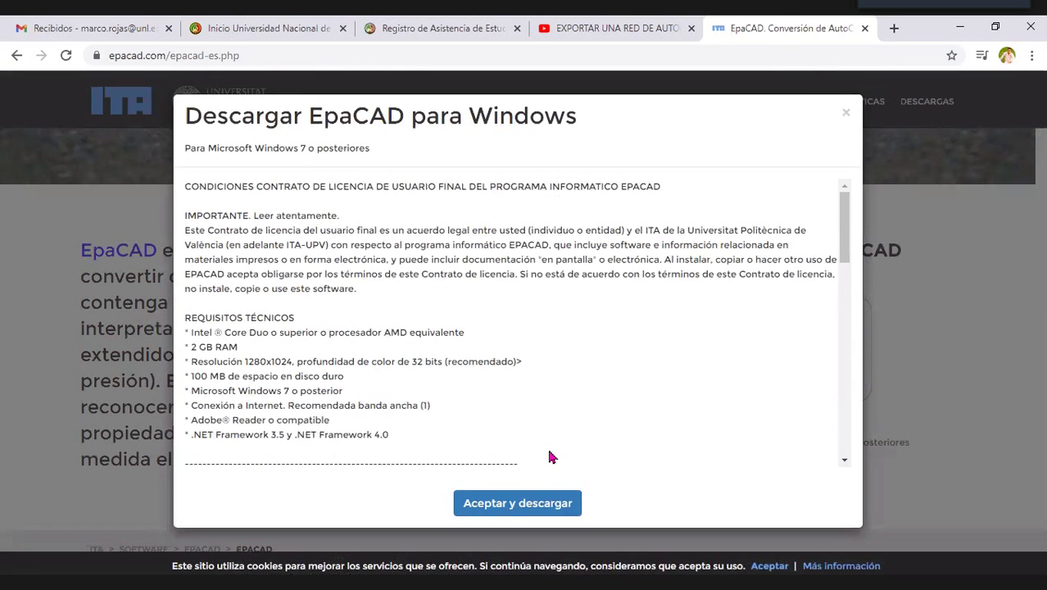
{"action": "left_click", "coordinate": [507, 506]}
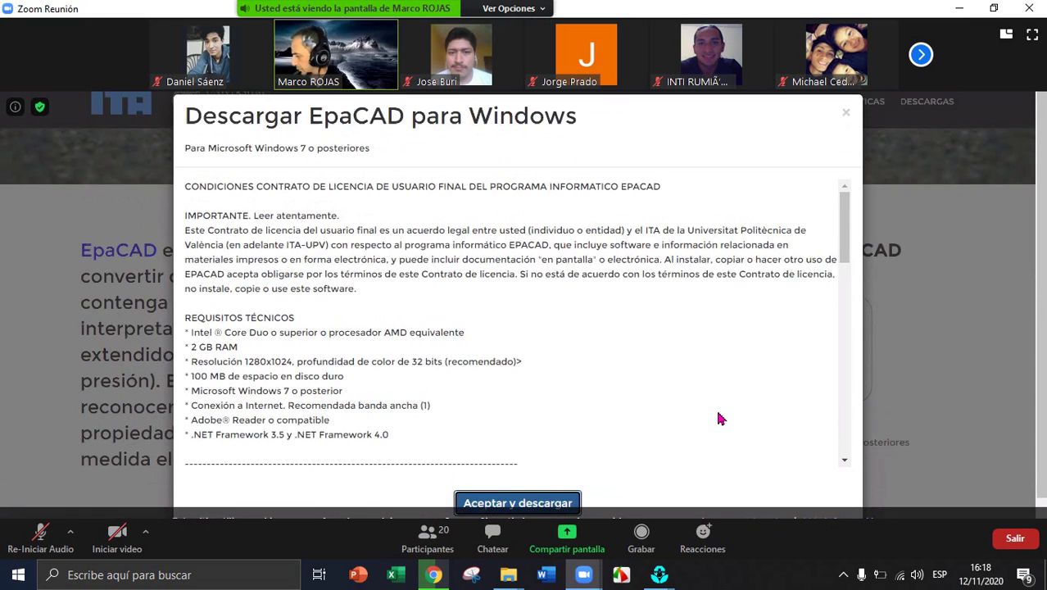
{"action": "double_click", "coordinate": [718, 419]}
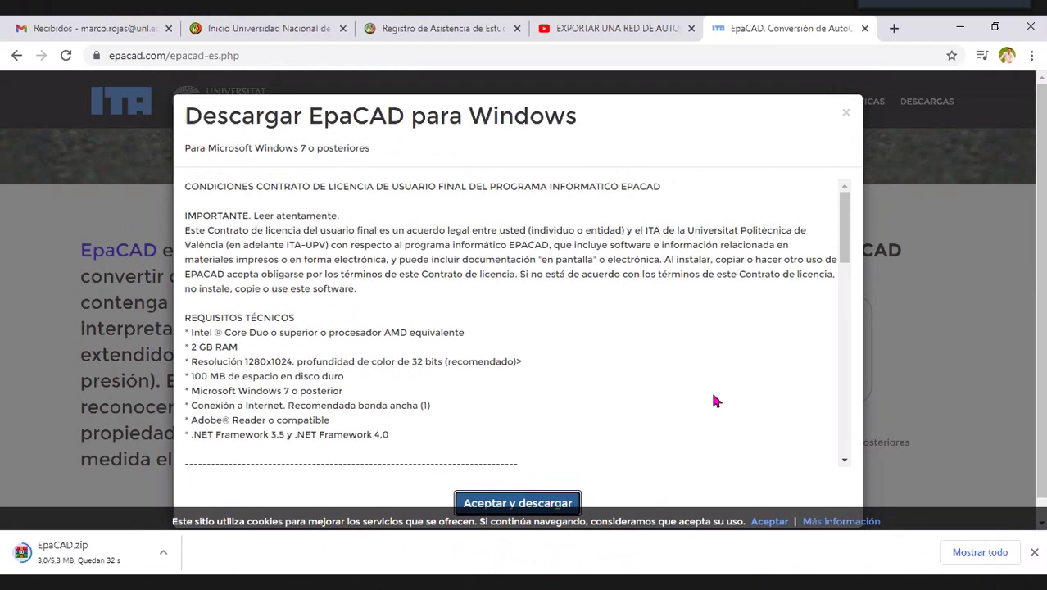
{"action": "left_click", "coordinate": [908, 371]}
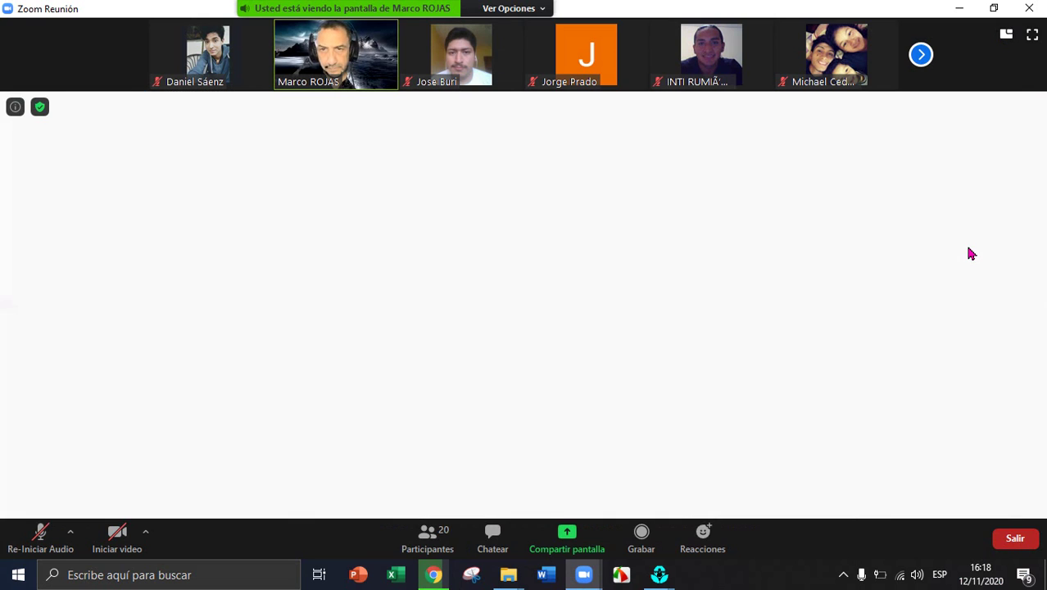
Reduce the Zoom meeting window, minimize the browser and check the file options of the unconfirmed download in Descargas
{"action": "left_click", "coordinate": [994, 8]}
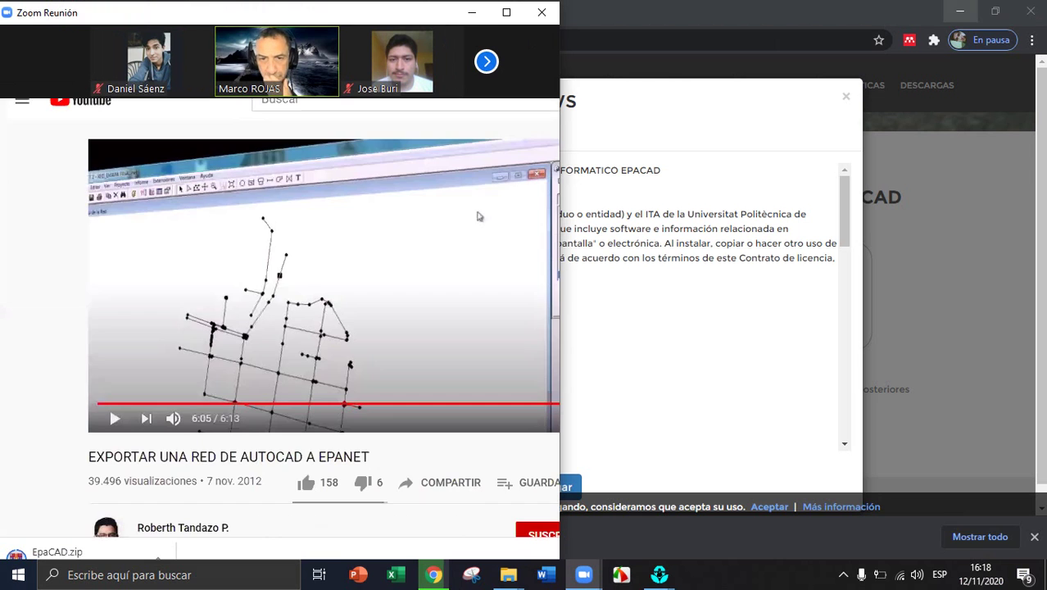
{"action": "left_click", "coordinate": [961, 11]}
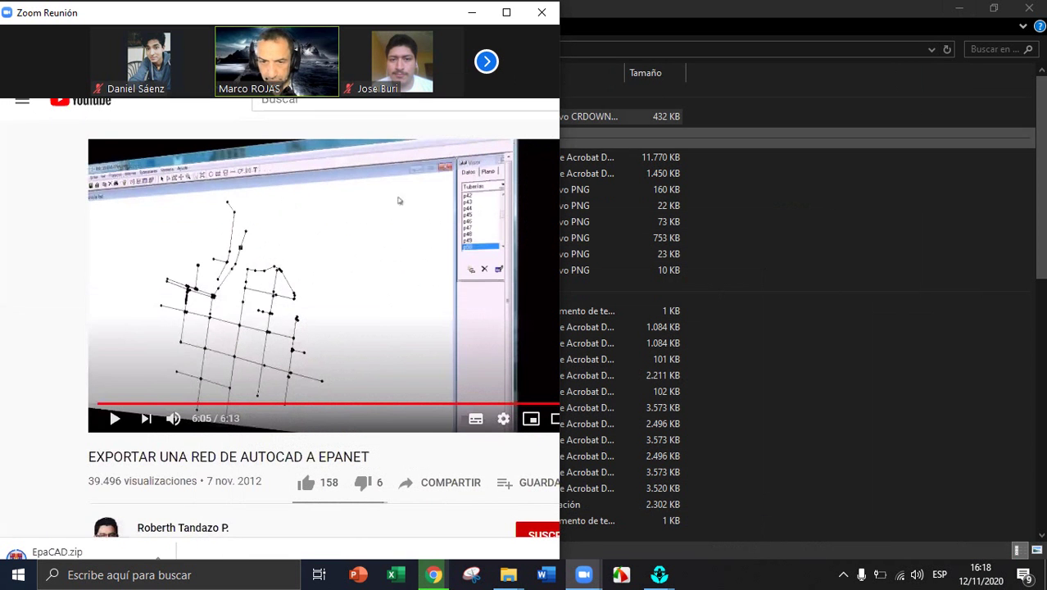
{"action": "left_click", "coordinate": [472, 13]}
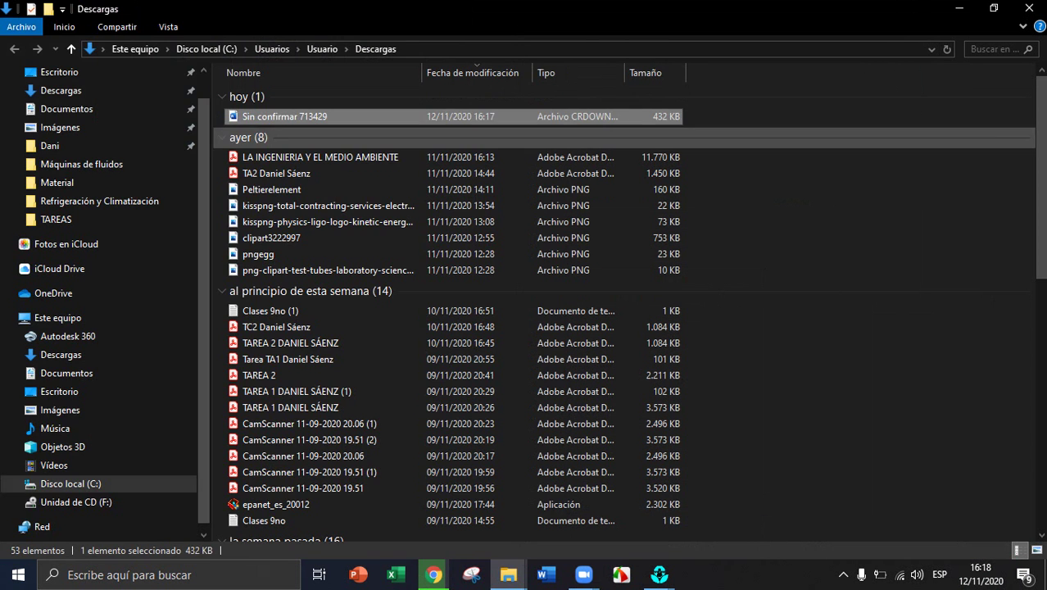
{"action": "right_click", "coordinate": [361, 117]}
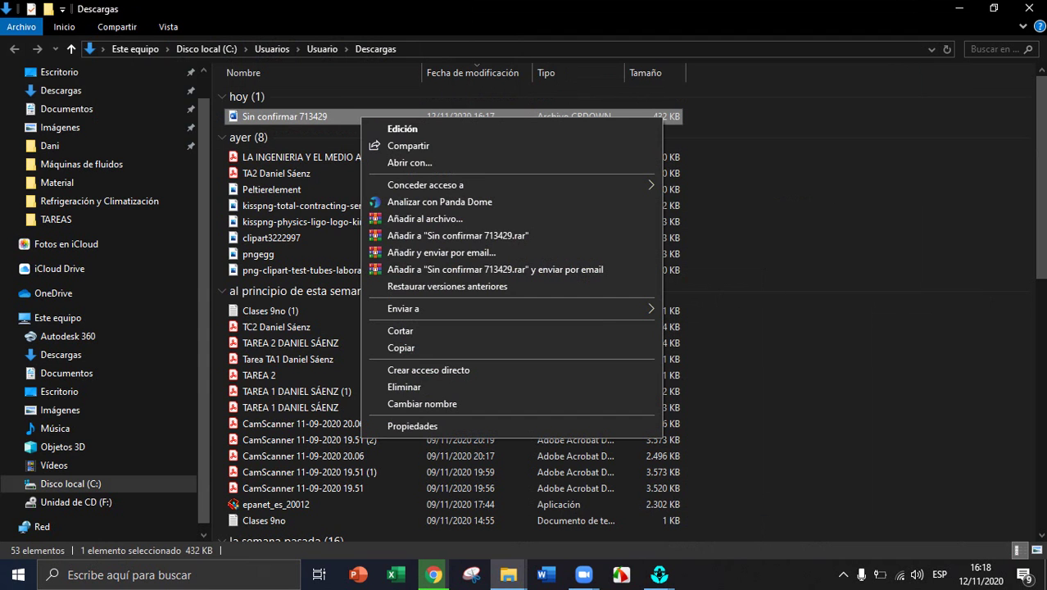
{"action": "key", "text": "alt+Tab"}
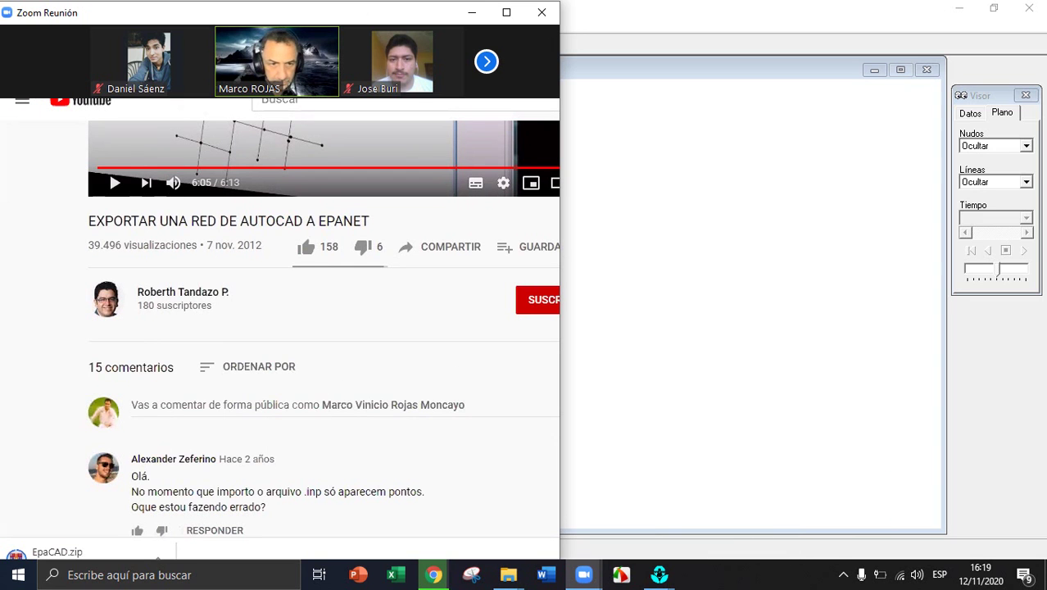
Close EPANET with the project changes saved, and clear the open project folder and Zoom home window off the desktop
{"action": "scroll", "coordinate": [432, 426], "scroll_direction": "up", "scroll_amount": 2}
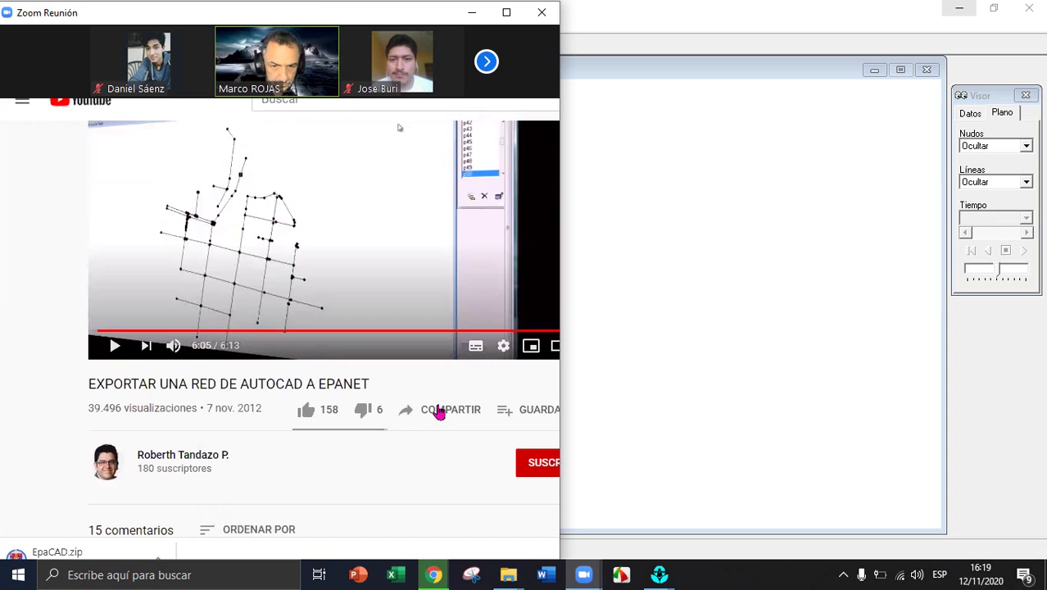
{"action": "left_click", "coordinate": [1029, 8]}
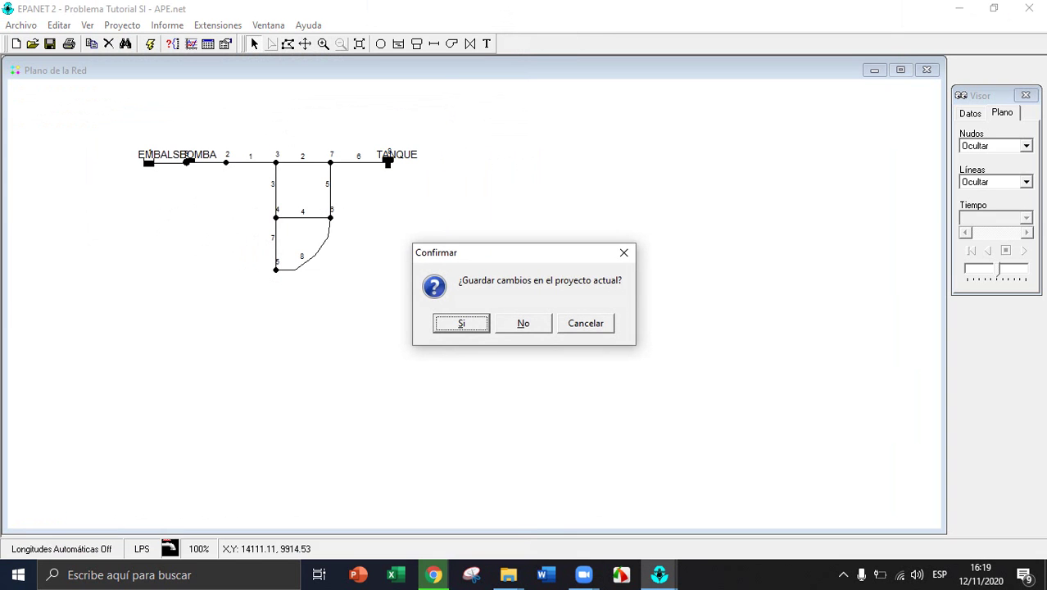
{"action": "left_click", "coordinate": [461, 323]}
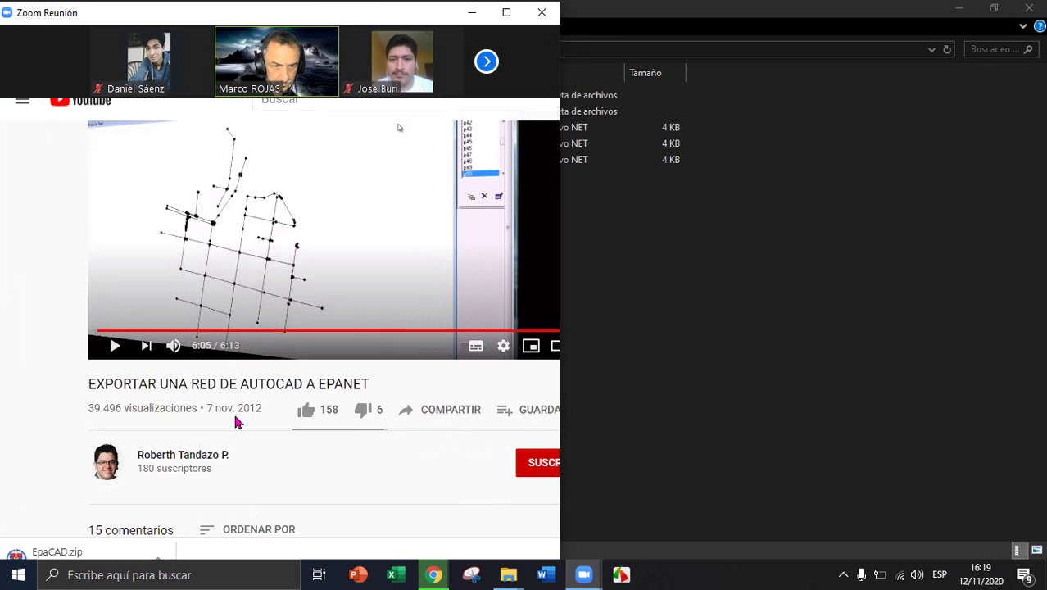
{"action": "left_click", "coordinate": [1030, 8]}
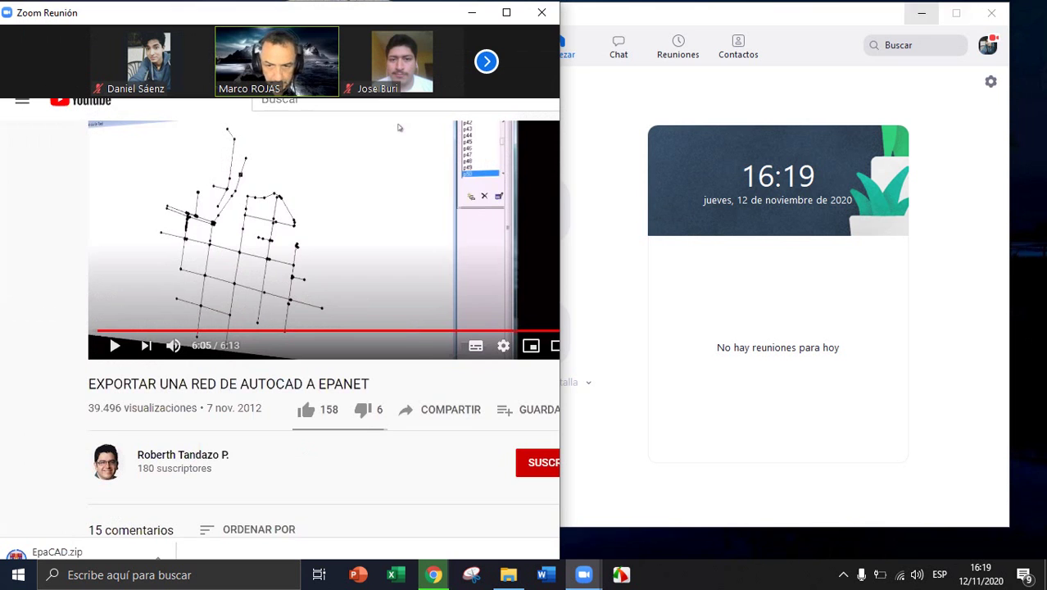
{"action": "left_click", "coordinate": [922, 13]}
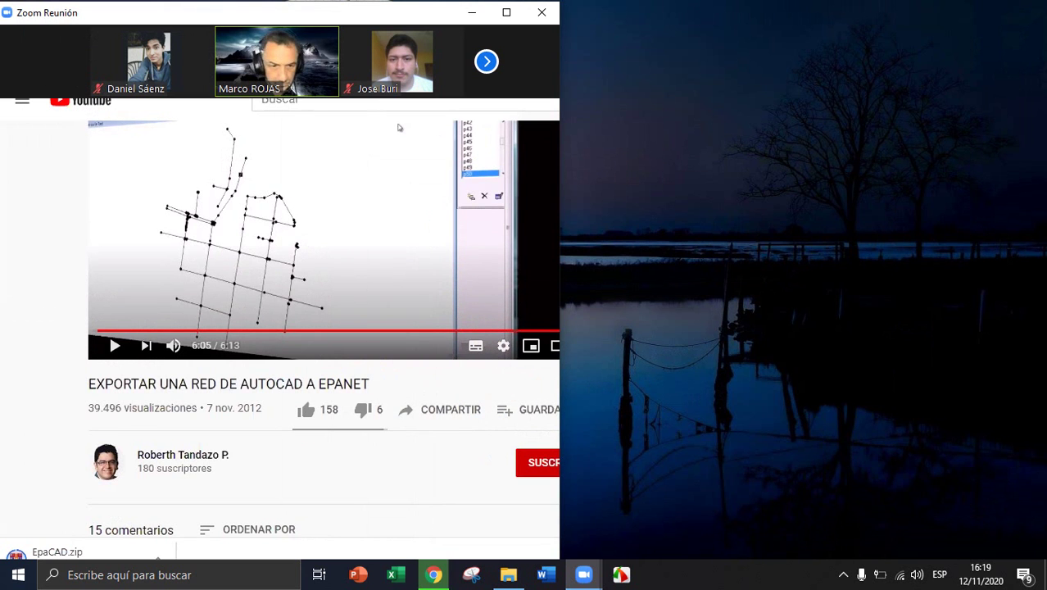
Check the state of the EpaCAD download in the Descargas folder and minimize the folder window
{"action": "scroll", "coordinate": [399, 127], "scroll_direction": "down", "scroll_amount": 1}
{"action": "scroll", "coordinate": [324, 327], "scroll_direction": "down", "scroll_amount": 6}
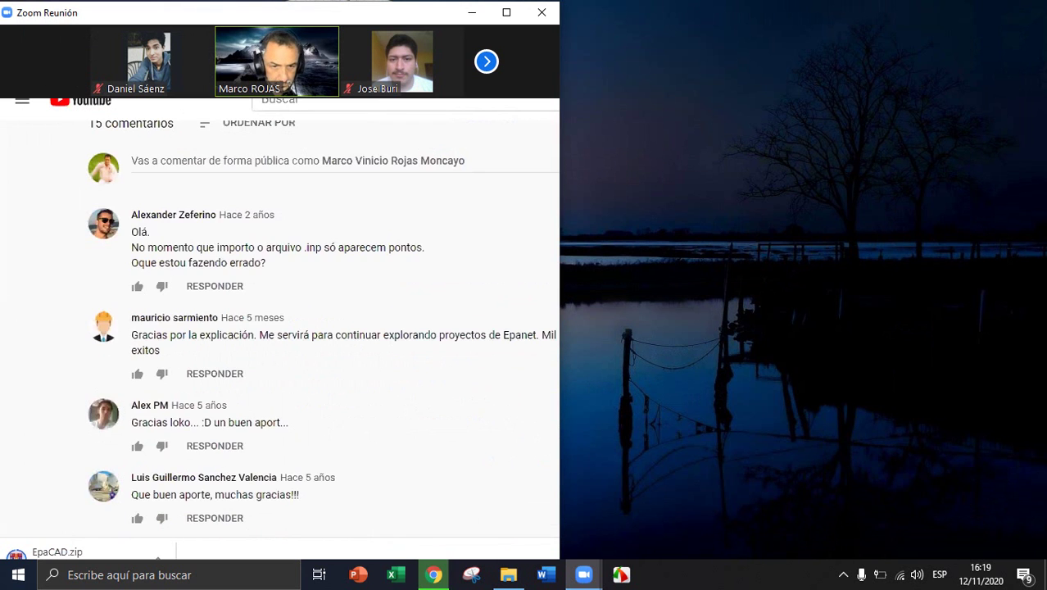
{"action": "scroll", "coordinate": [399, 200], "scroll_direction": "up", "scroll_amount": 6}
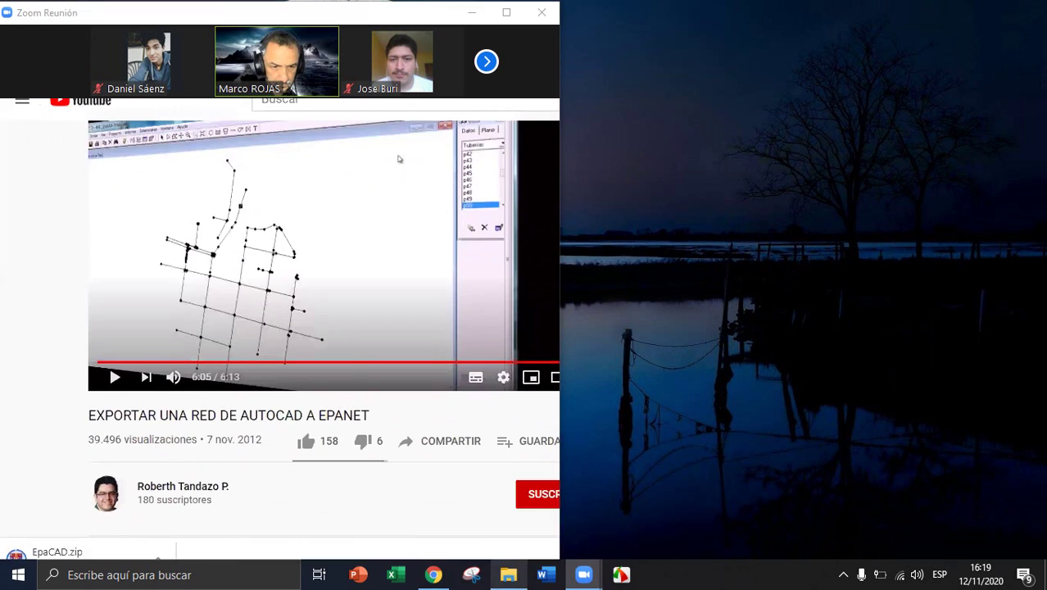
{"action": "left_click", "coordinate": [508, 575]}
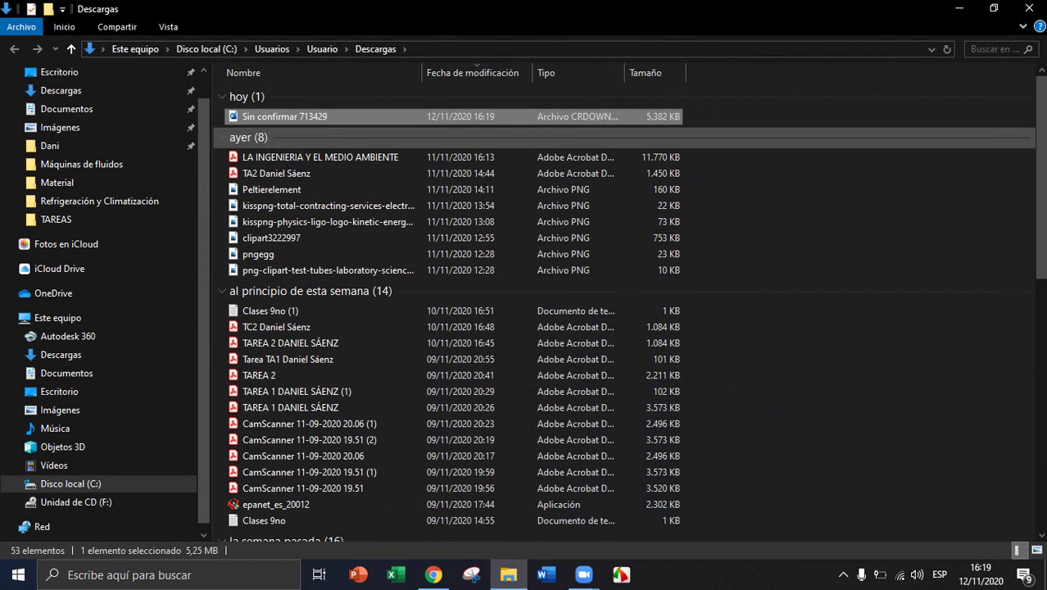
{"action": "left_click", "coordinate": [959, 8]}
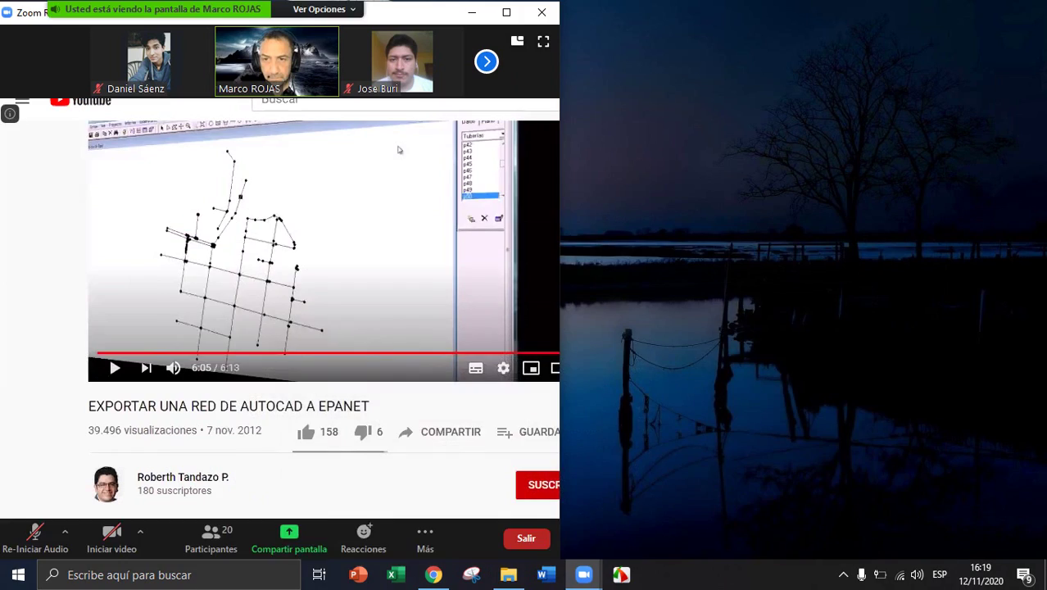
Locate the downloaded EpaCAD.zip in the Descargas folder from the browser and check its extraction options without extracting it
{"action": "left_click", "coordinate": [433, 574]}
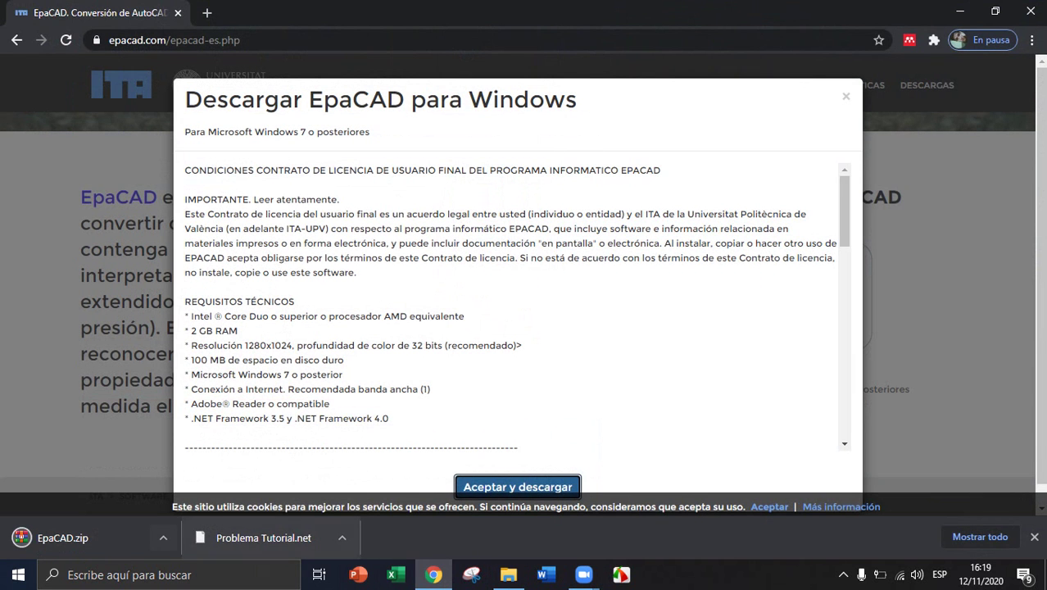
{"action": "left_click", "coordinate": [163, 538]}
{"action": "left_click", "coordinate": [209, 486]}
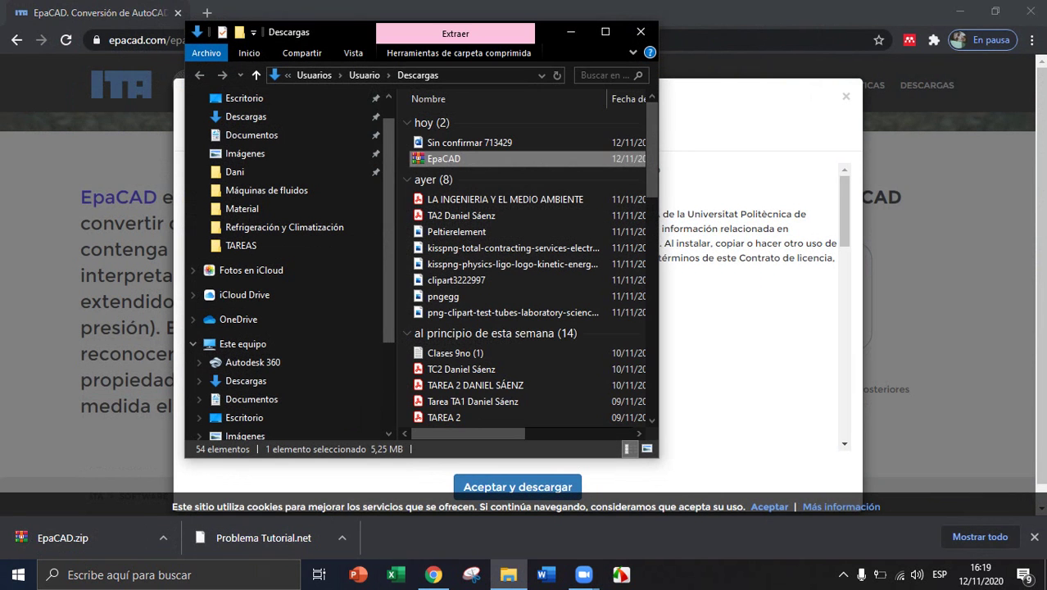
{"action": "right_click", "coordinate": [453, 161]}
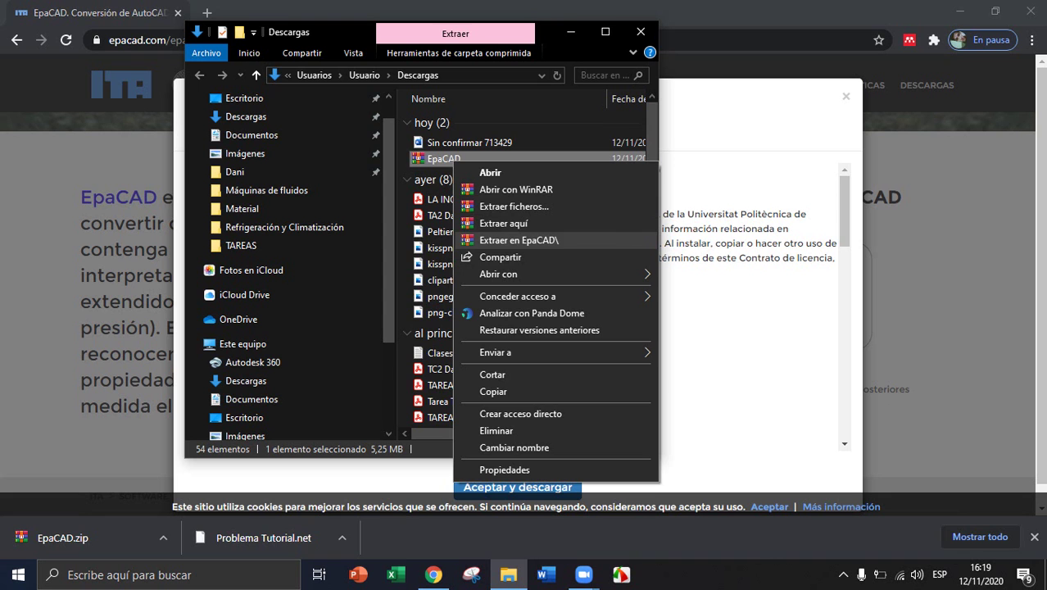
{"action": "key", "text": "Escape"}
{"action": "left_click", "coordinate": [568, 31]}
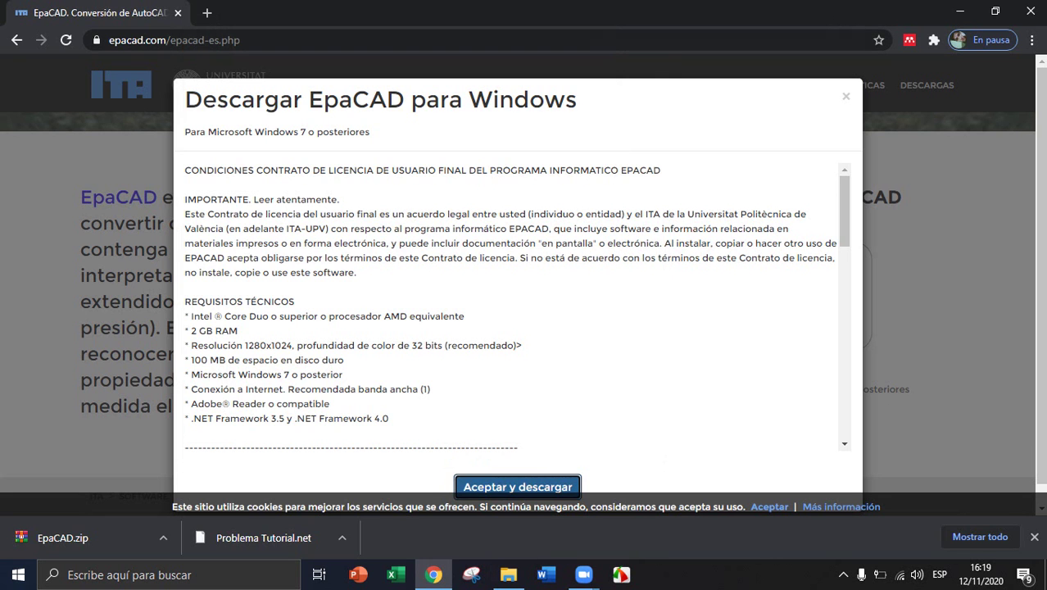
Clear the browser and meeting windows off the desktop, create a desktop folder named EPACAD and open it
{"action": "left_click", "coordinate": [960, 12]}
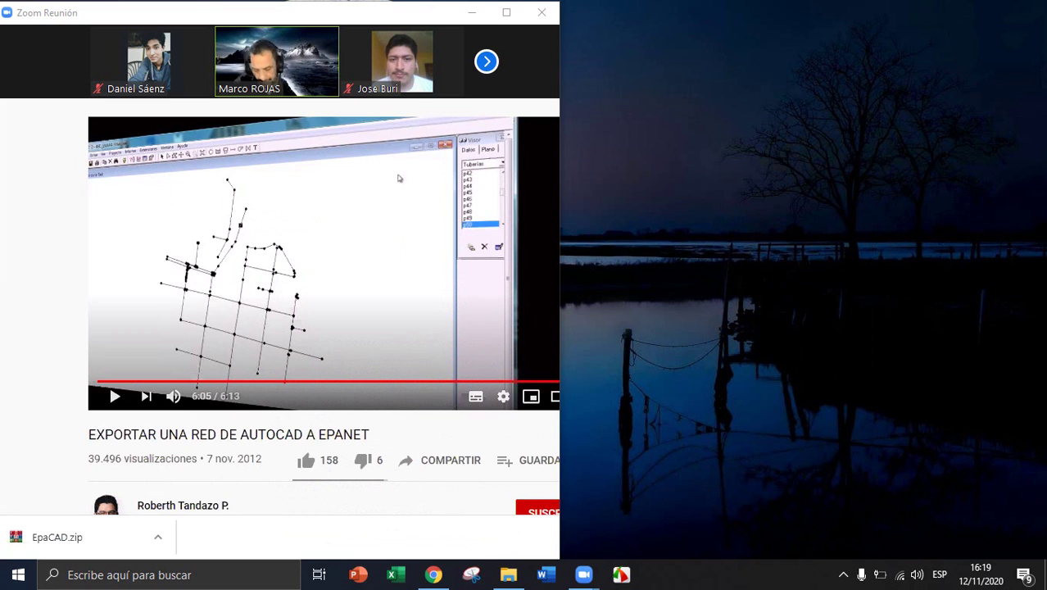
{"action": "right_click", "coordinate": [853, 78]}
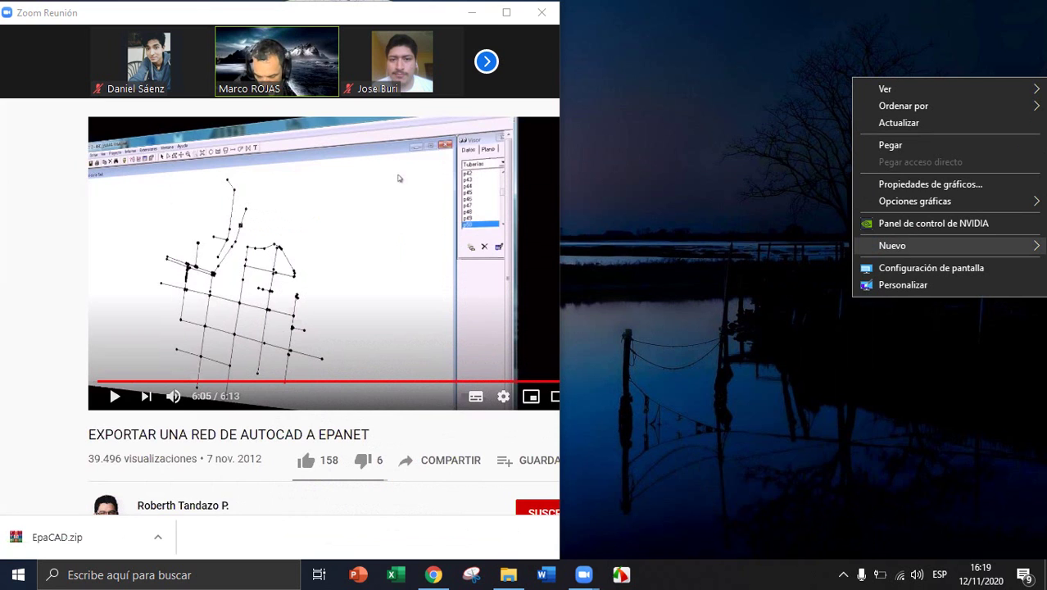
{"action": "mouse_move", "coordinate": [893, 246]}
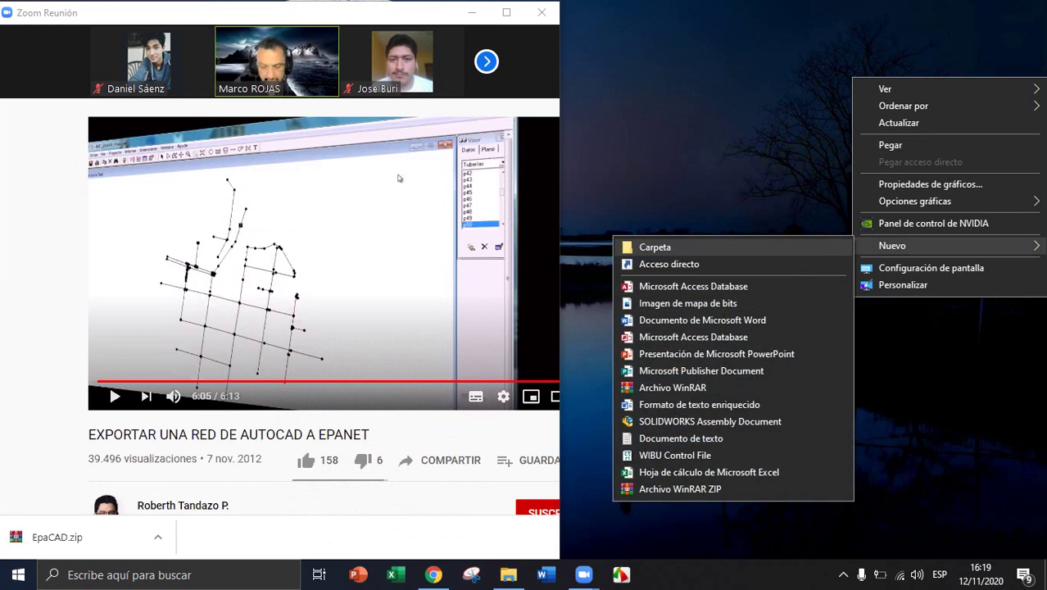
{"action": "left_click", "coordinate": [655, 247]}
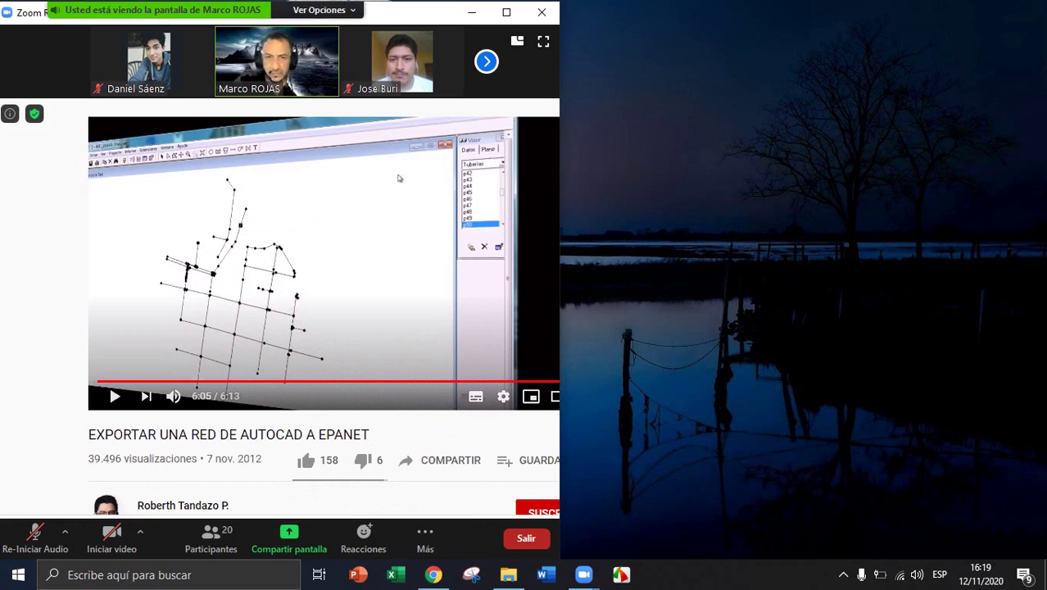
{"action": "left_click", "coordinate": [472, 12]}
{"action": "left_click_drag", "start_coordinate": [336, 116], "coordinate": [906, 154]}
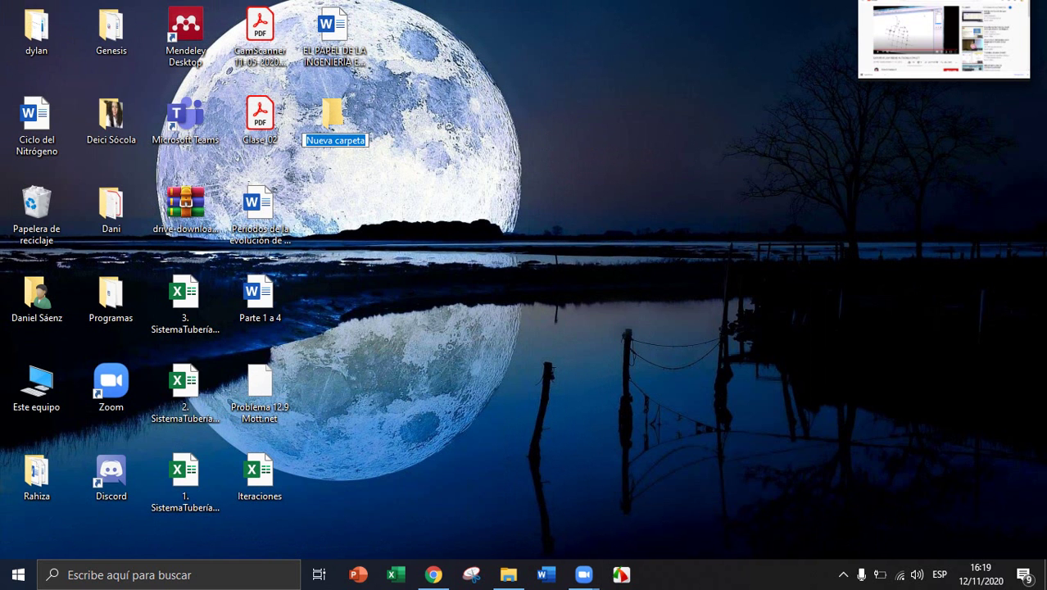
{"action": "type", "text": "EPACA"}
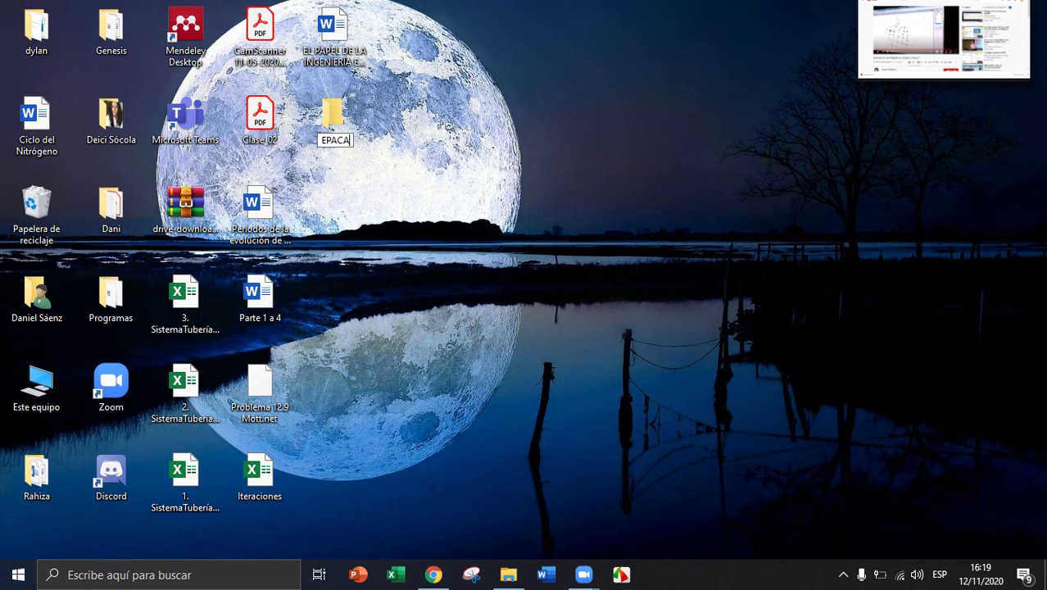
{"action": "type", "text": "D"}
{"action": "key", "text": "Return"}
{"action": "key", "text": "Return"}
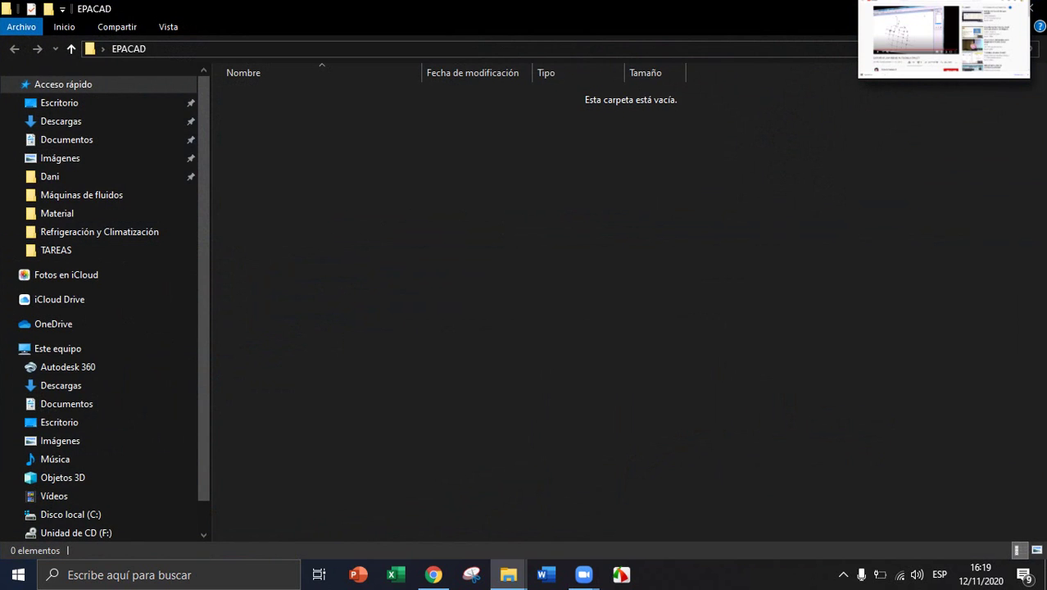
Move the cut EpaCAD archive into the EPACAD folder and extract its contents there
{"action": "key", "text": "ctrl+v"}
{"action": "left_click", "coordinate": [306, 94]}
{"action": "right_click", "coordinate": [306, 94]}
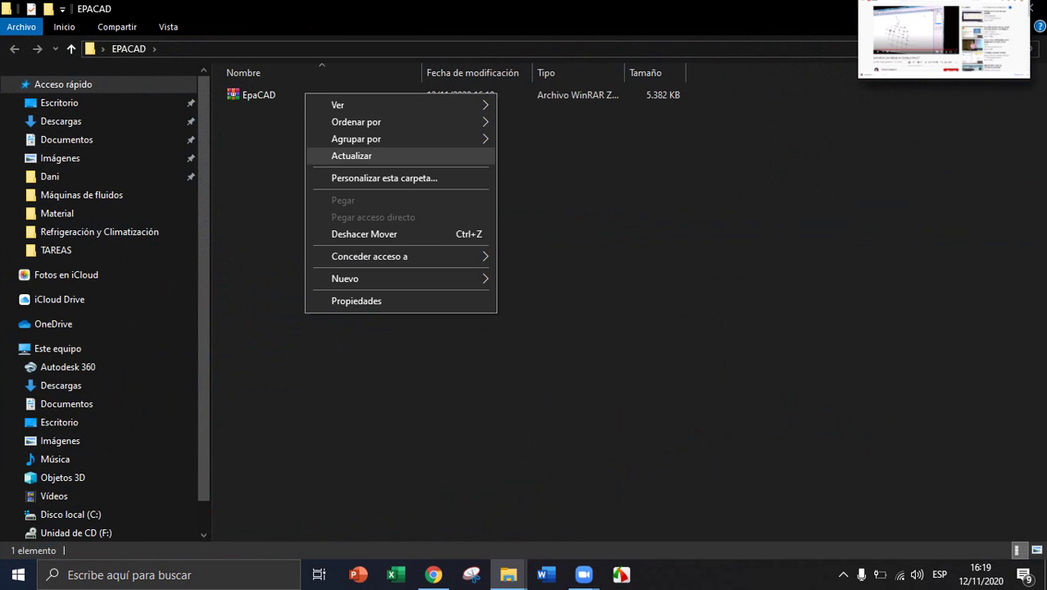
{"action": "left_click", "coordinate": [259, 95]}
{"action": "right_click", "coordinate": [253, 95]}
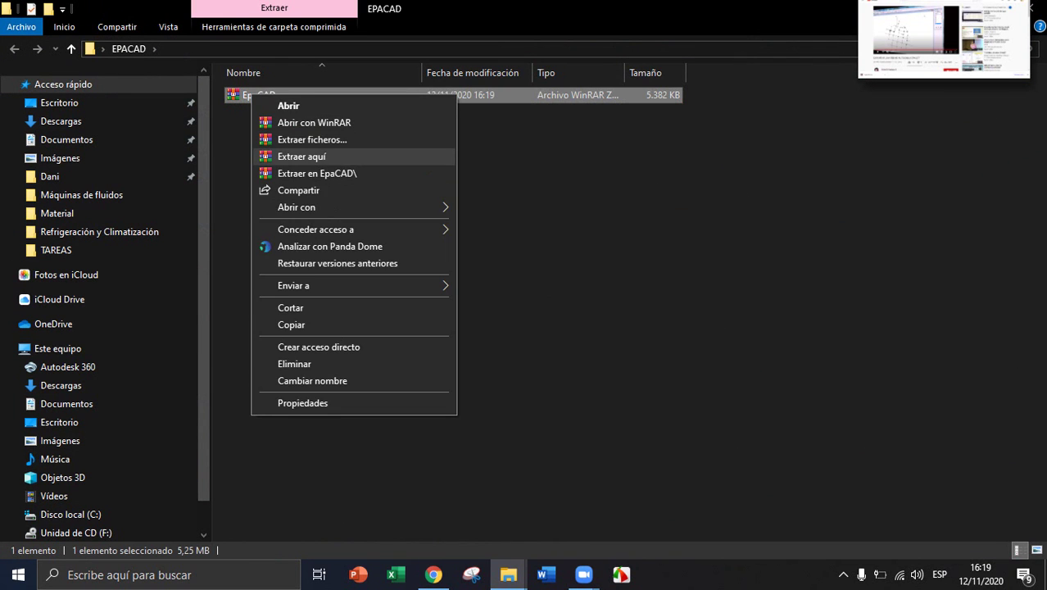
{"action": "left_click", "coordinate": [287, 157]}
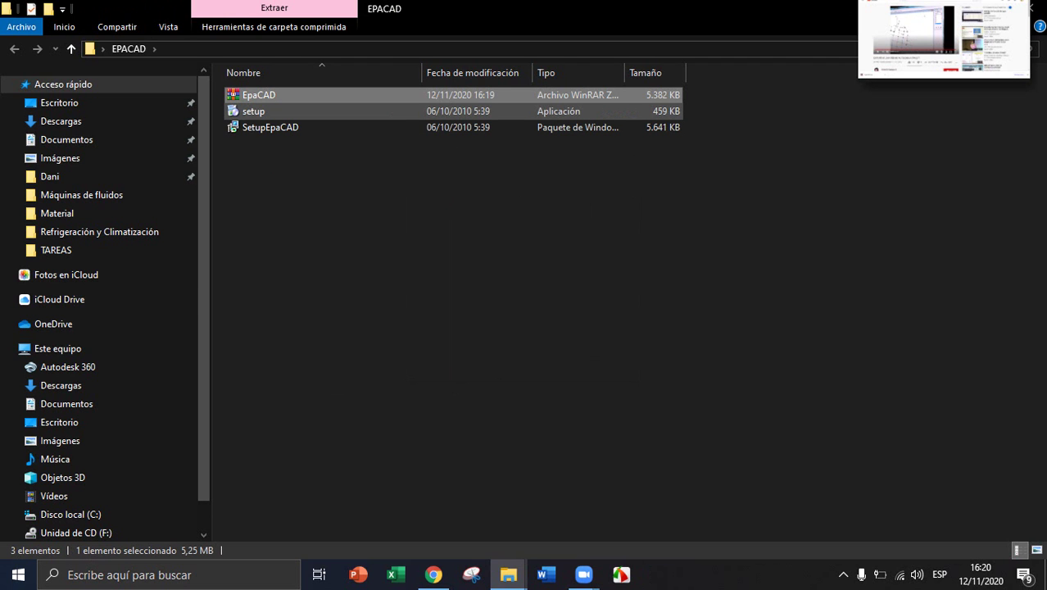
Run the extracted EpaCAD setup, accept the .NET Framework 3.5 license and agree to obtain the framework from the web
{"action": "left_click", "coordinate": [297, 112]}
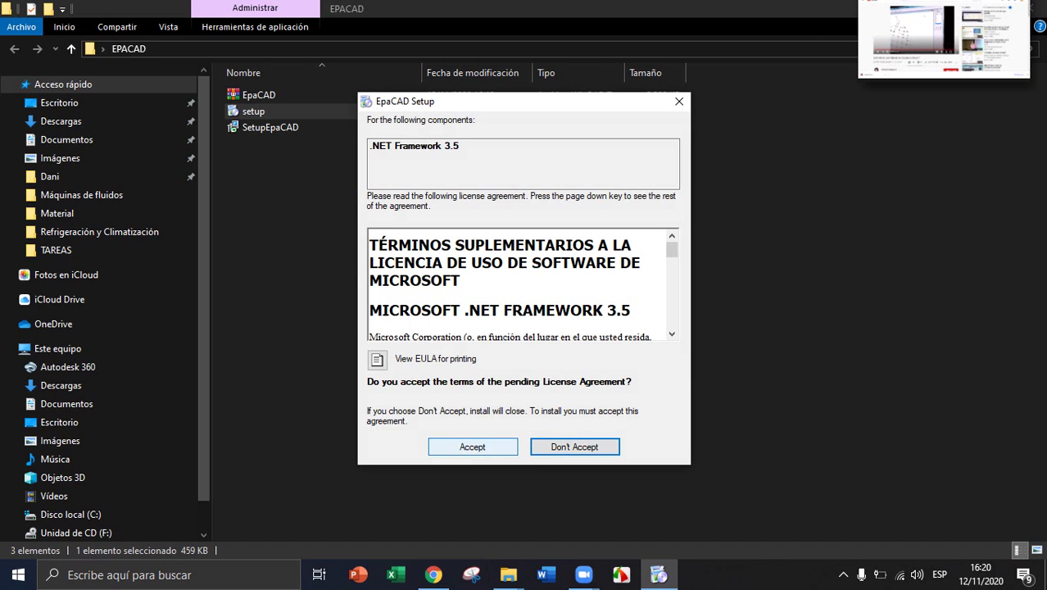
{"action": "left_click", "coordinate": [472, 446]}
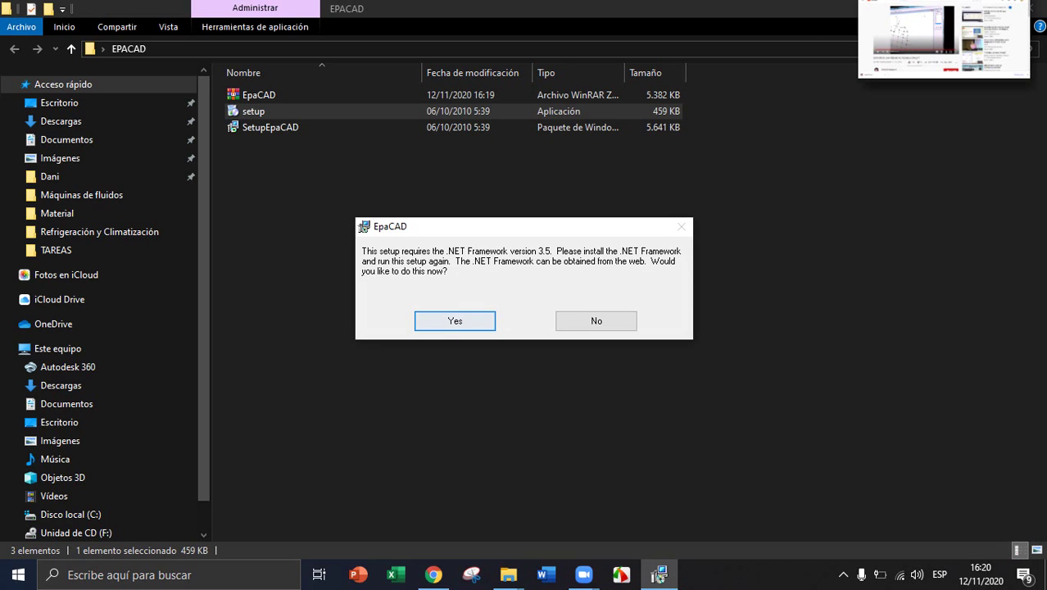
{"action": "key", "text": "Return"}
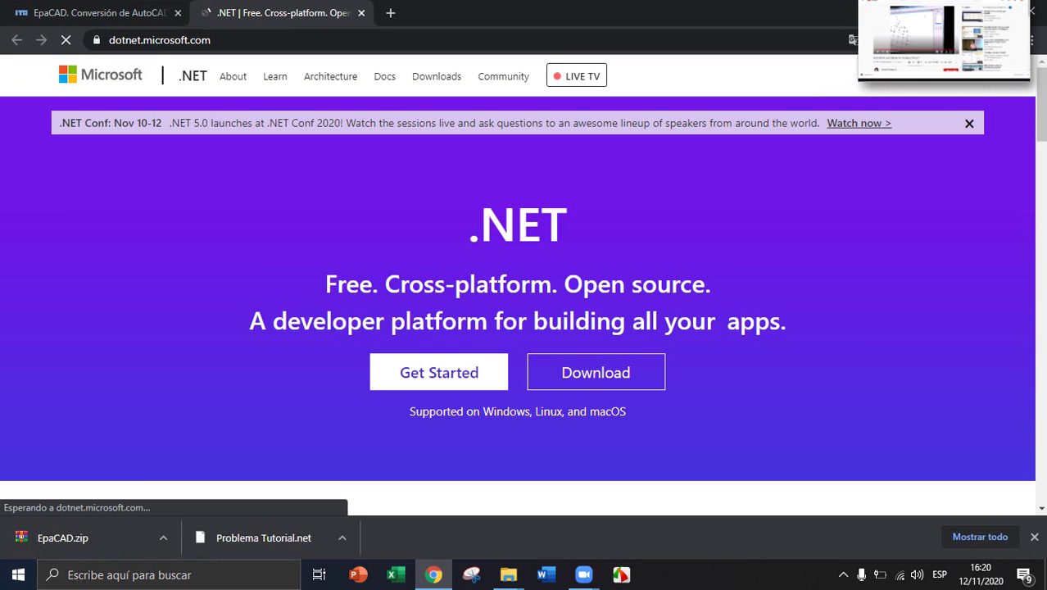
Go to the Download .NET page and review the versions offered for Windows
{"action": "left_click", "coordinate": [596, 373]}
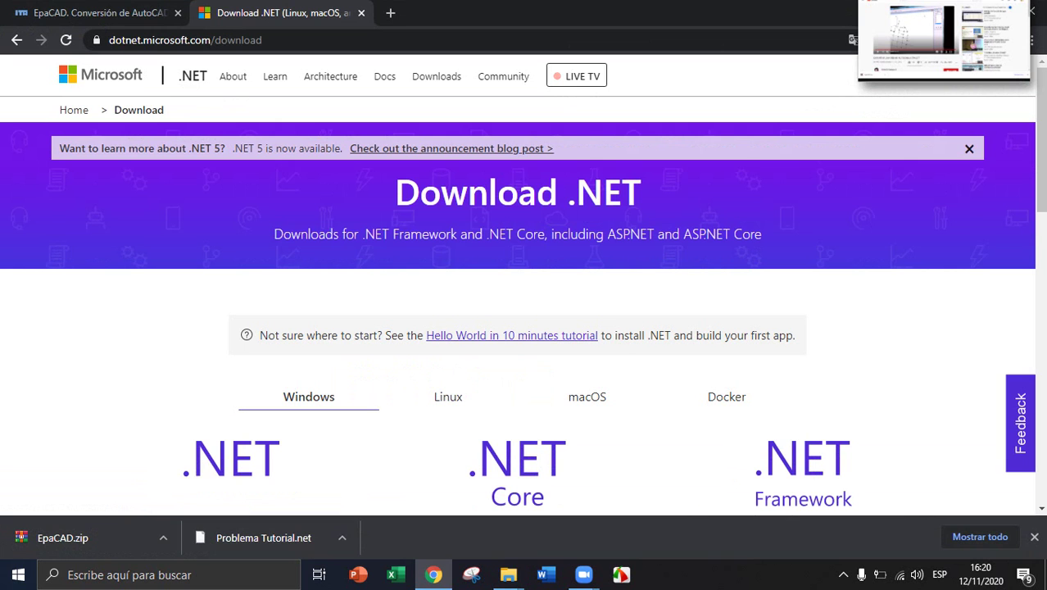
{"action": "scroll", "coordinate": [525, 311], "scroll_direction": "down", "scroll_amount": 3}
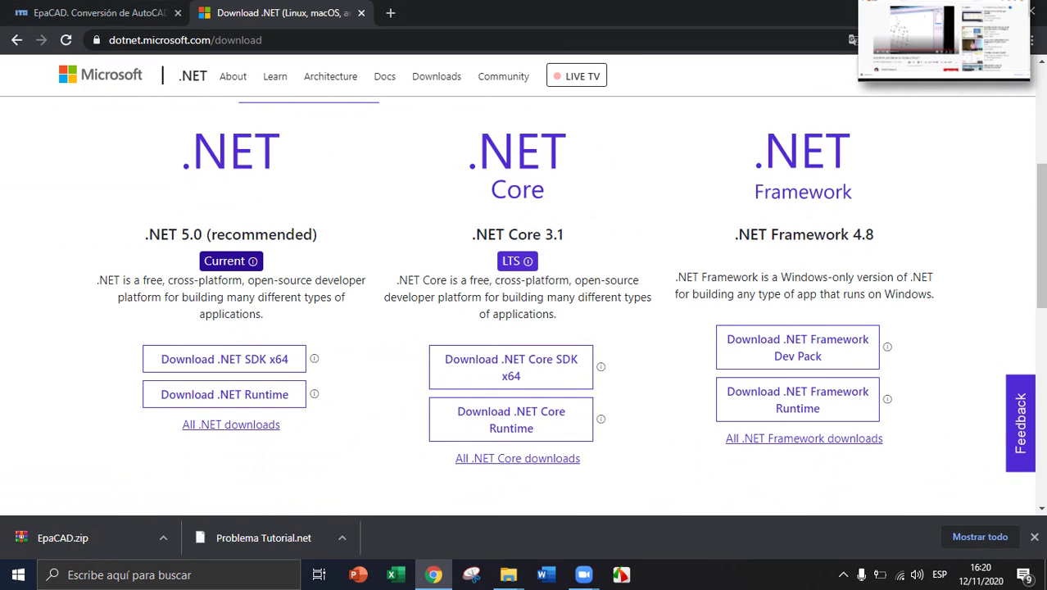
{"action": "scroll", "coordinate": [525, 311], "scroll_direction": "down", "scroll_amount": 6}
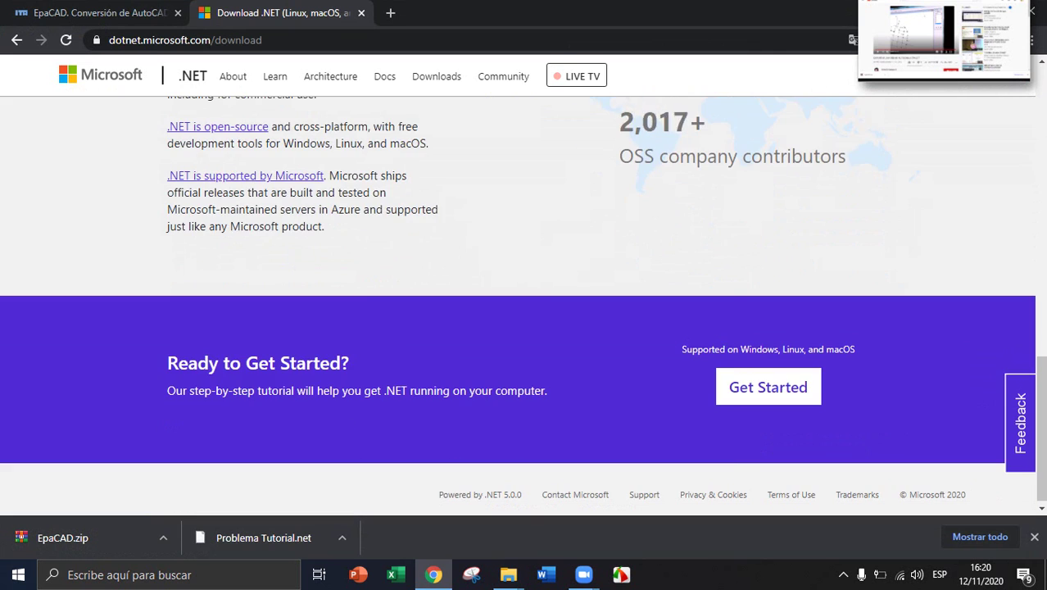
{"action": "scroll", "coordinate": [525, 311], "scroll_direction": "up", "scroll_amount": 6}
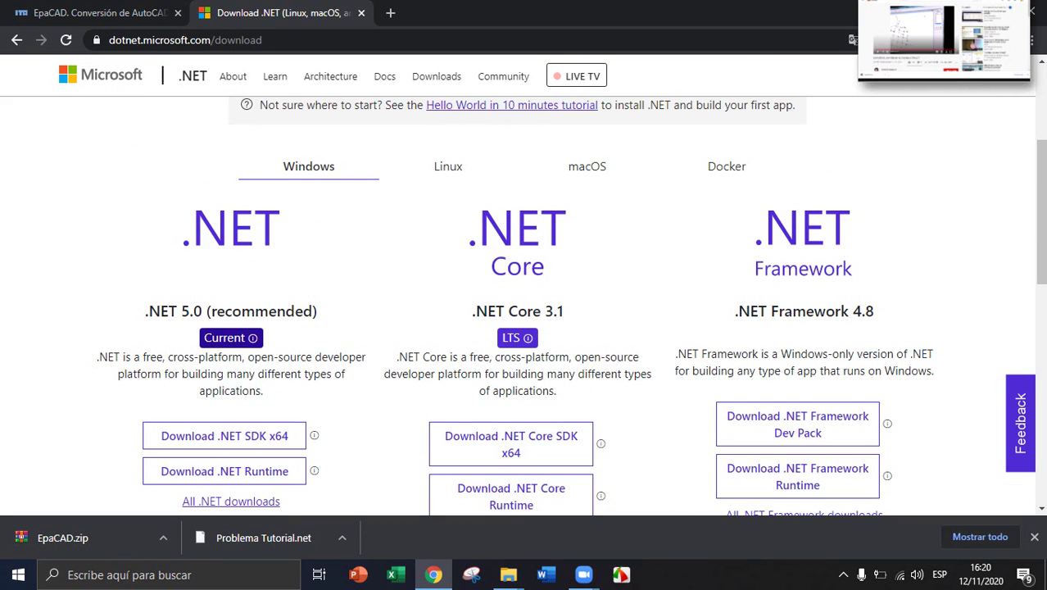
{"action": "scroll", "coordinate": [309, 316], "scroll_direction": "up", "scroll_amount": 2}
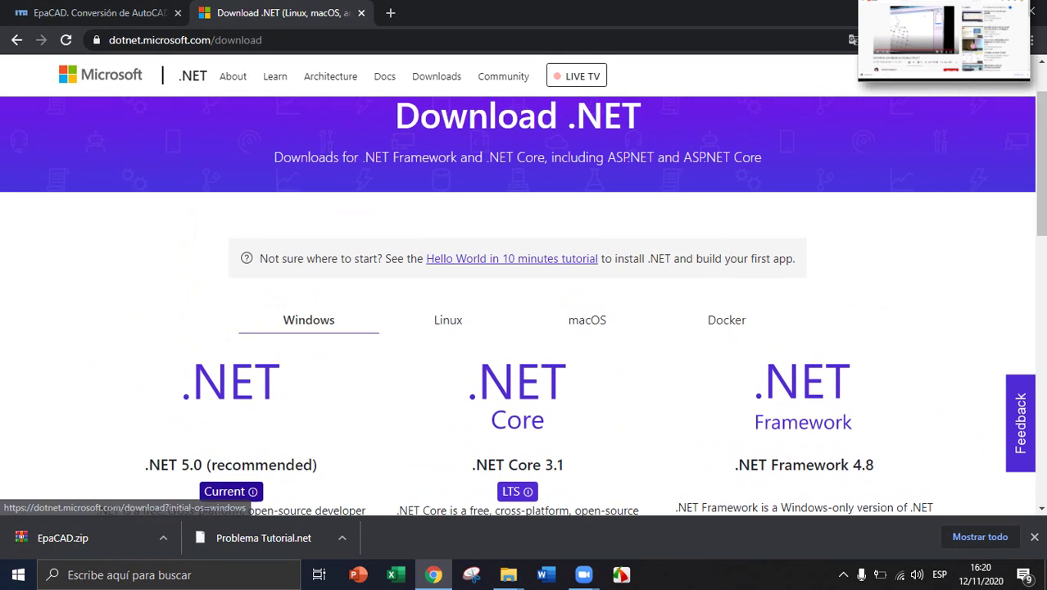
{"action": "scroll", "coordinate": [309, 317], "scroll_direction": "down", "scroll_amount": 1}
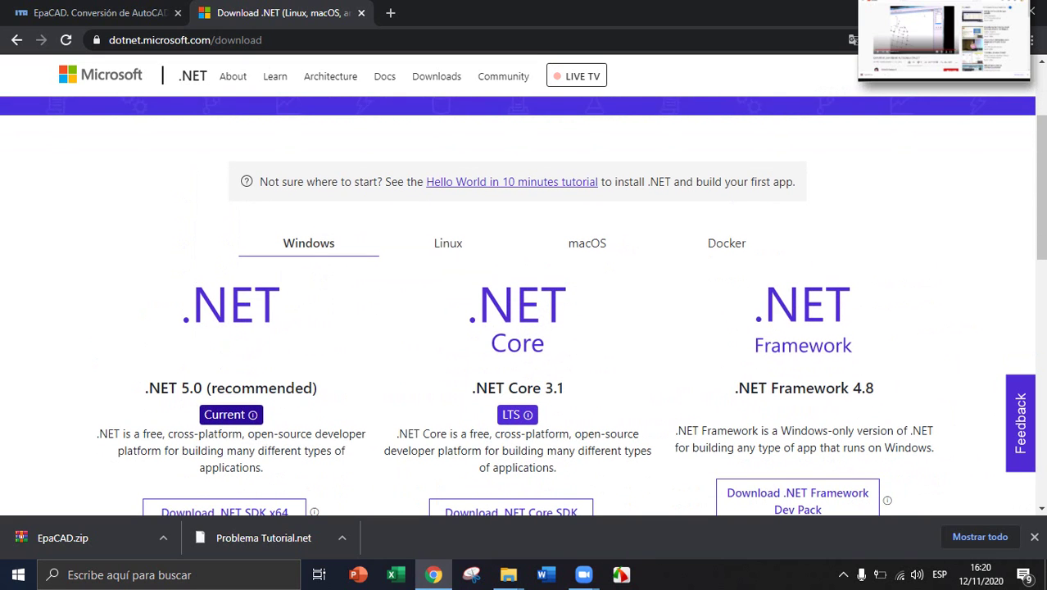
Run the EpaCAD setup again, accept the .NET Framework 3.5 license, decline the web download and return to the .NET page
{"action": "left_click", "coordinate": [509, 574]}
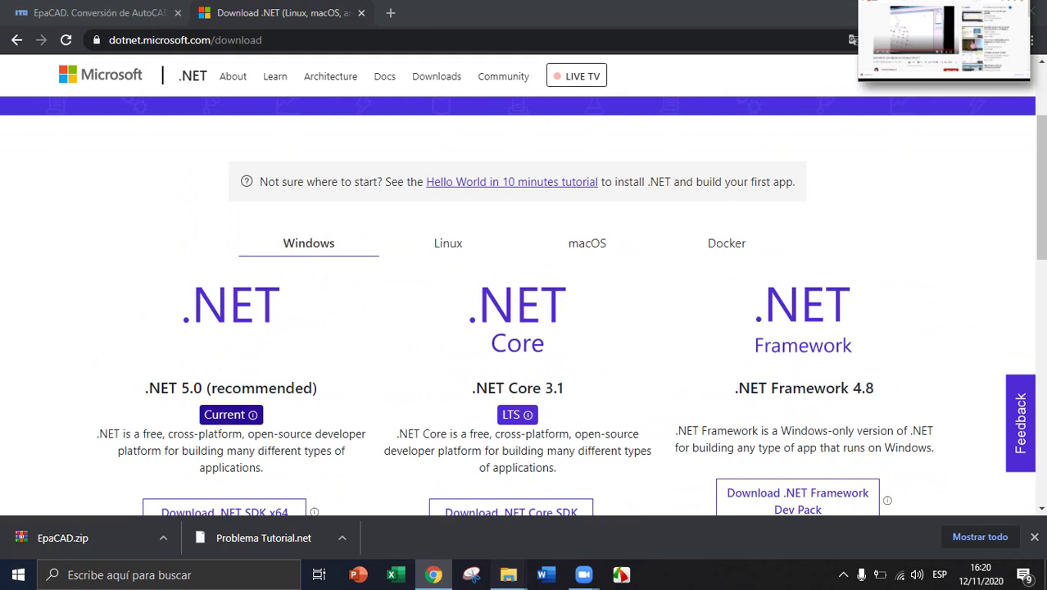
{"action": "left_click", "coordinate": [560, 501]}
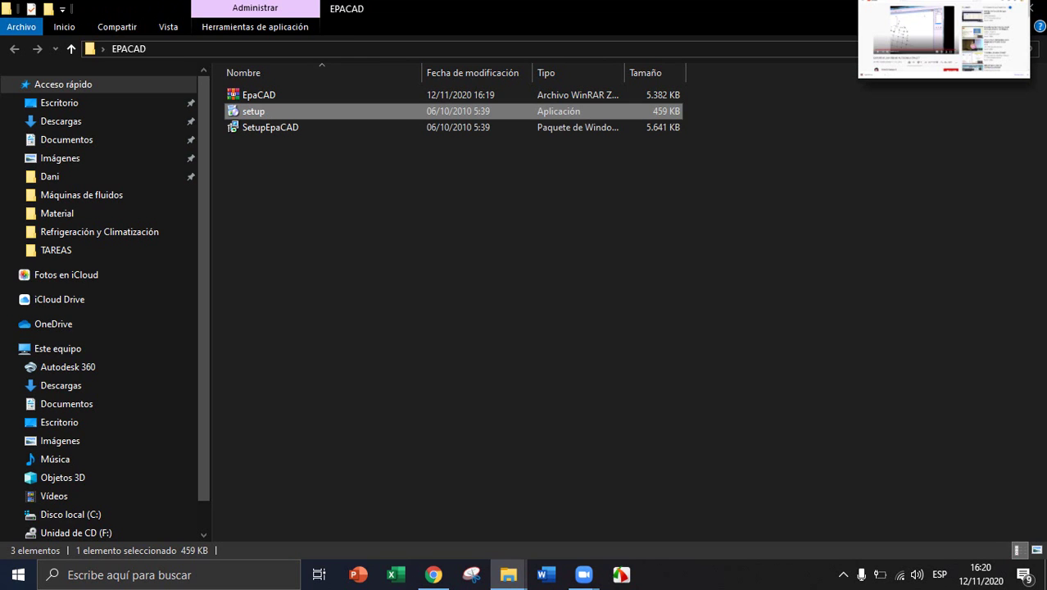
{"action": "left_click", "coordinate": [472, 447]}
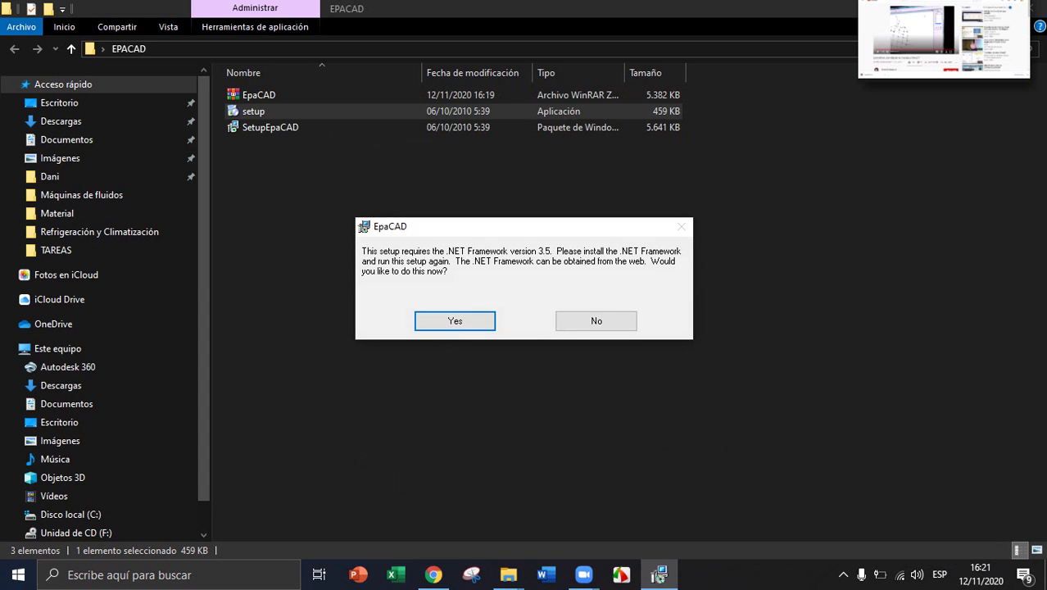
{"action": "left_click", "coordinate": [597, 321]}
{"action": "left_click", "coordinate": [434, 575]}
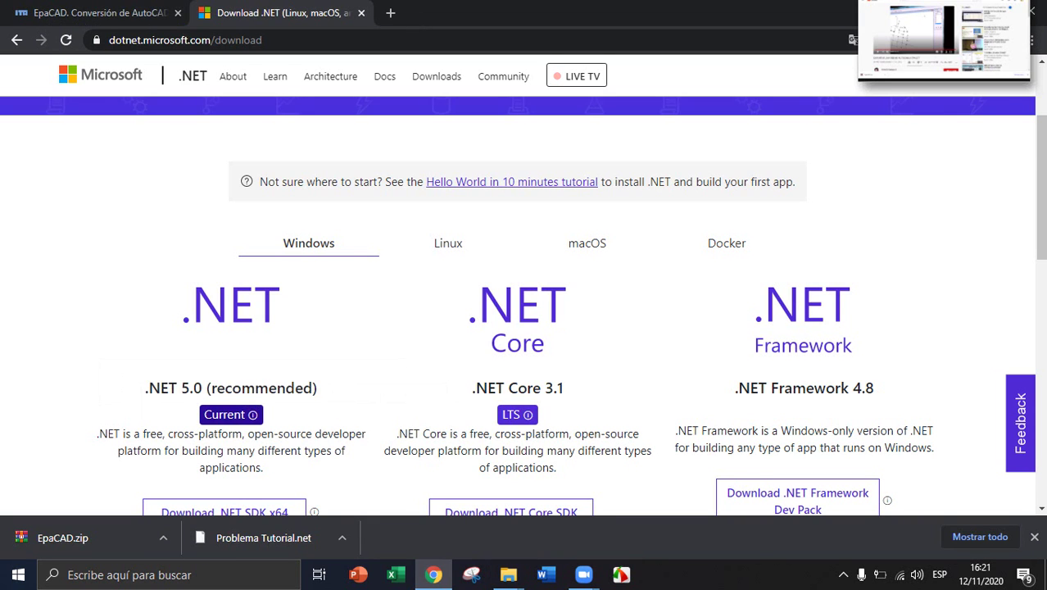
Try downloading the .NET 5.0 SDK x64 installer to the Descargas folder, then cancel the download
{"action": "scroll", "coordinate": [229, 393], "scroll_direction": "down", "scroll_amount": 2}
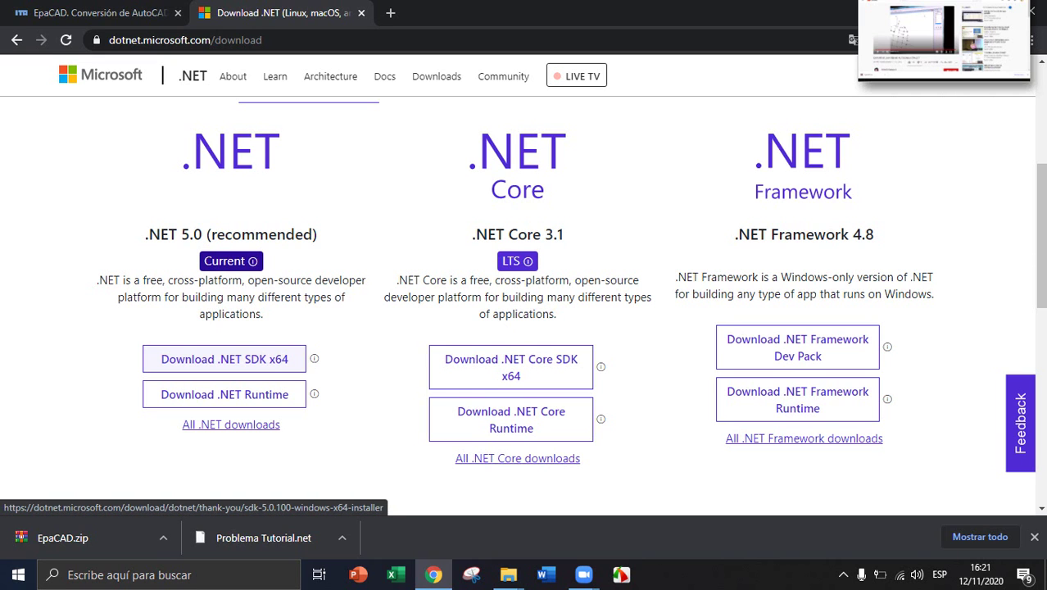
{"action": "left_click", "coordinate": [224, 359]}
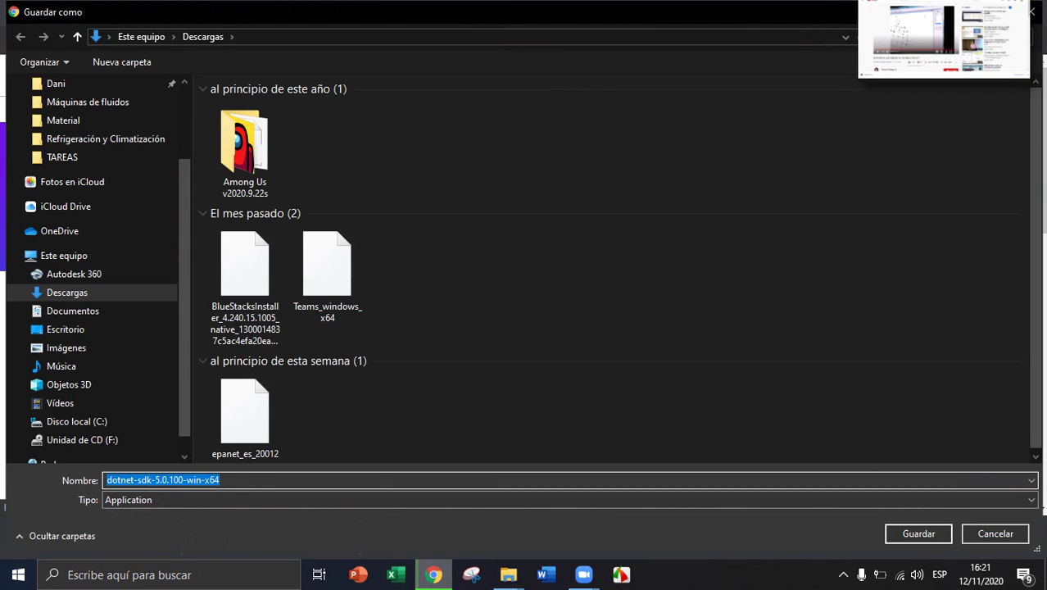
{"action": "key", "text": "Return"}
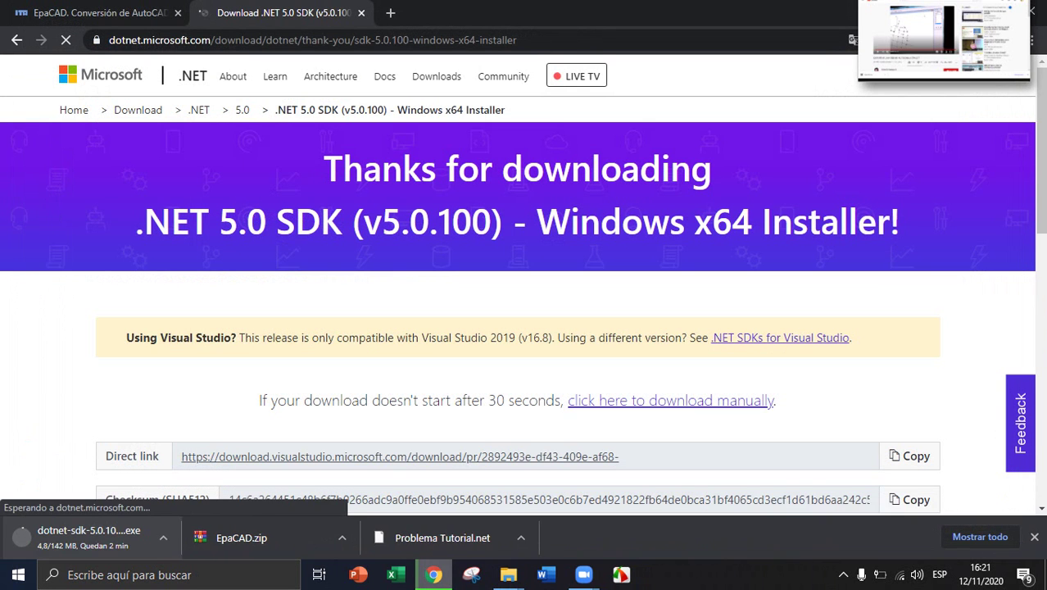
{"action": "scroll", "coordinate": [393, 410], "scroll_direction": "down", "scroll_amount": 3}
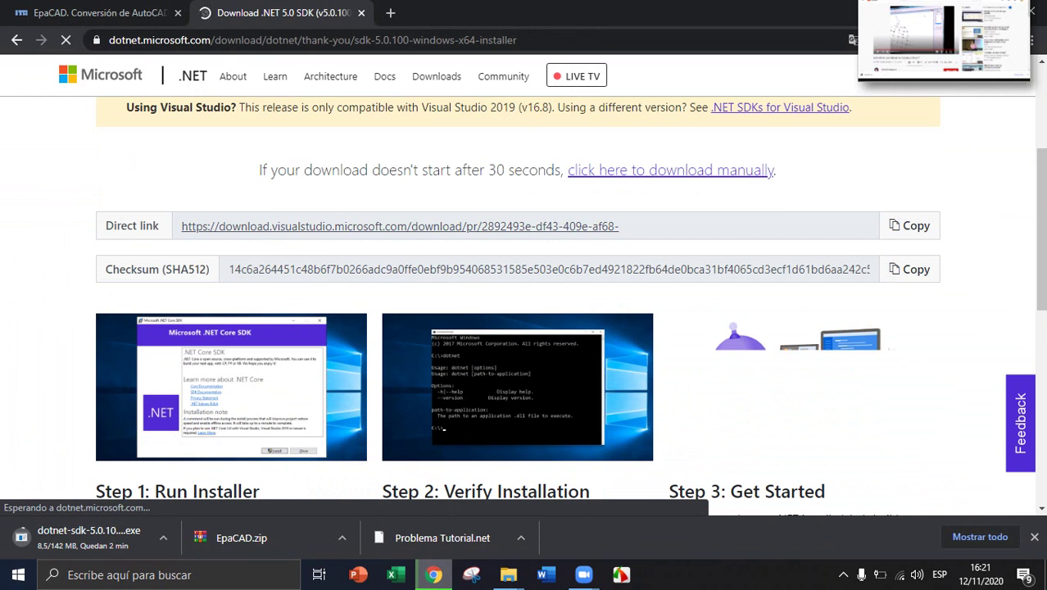
{"action": "scroll", "coordinate": [524, 303], "scroll_direction": "down", "scroll_amount": 2}
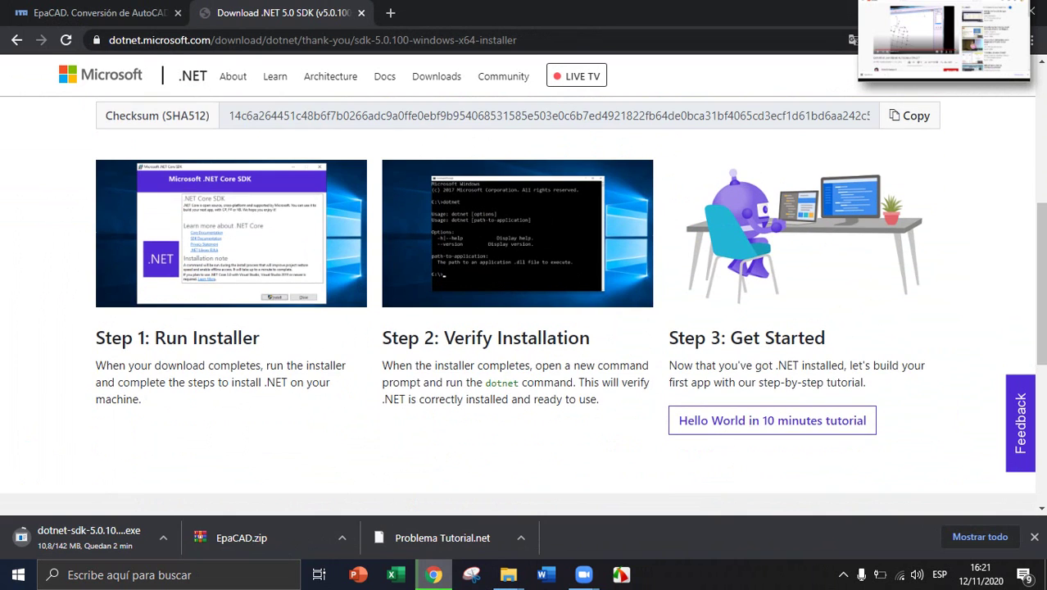
{"action": "scroll", "coordinate": [524, 303], "scroll_direction": "up", "scroll_amount": 2}
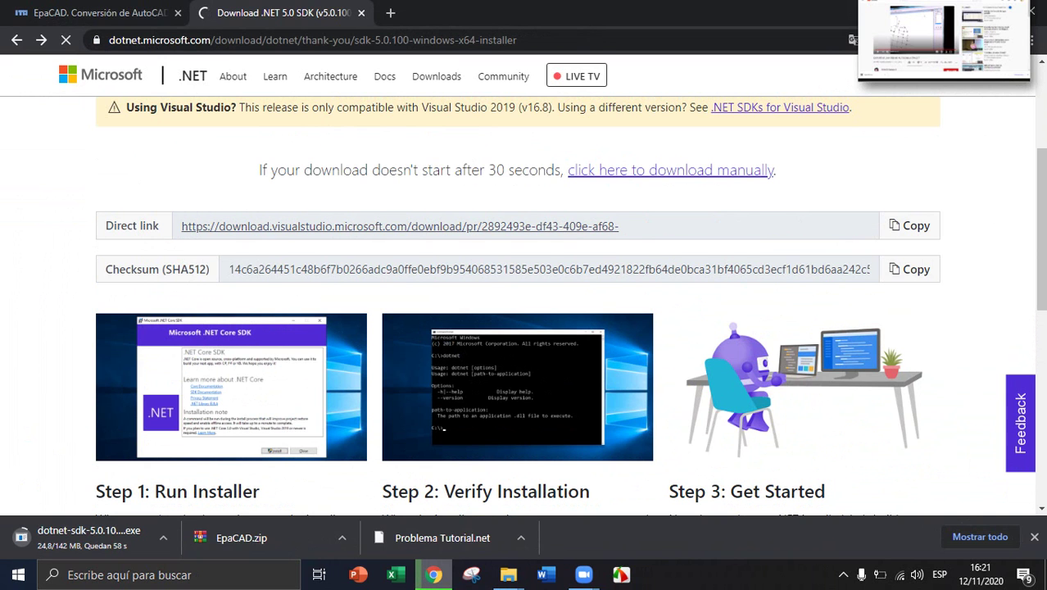
{"action": "left_click", "coordinate": [163, 538]}
{"action": "left_click", "coordinate": [180, 510]}
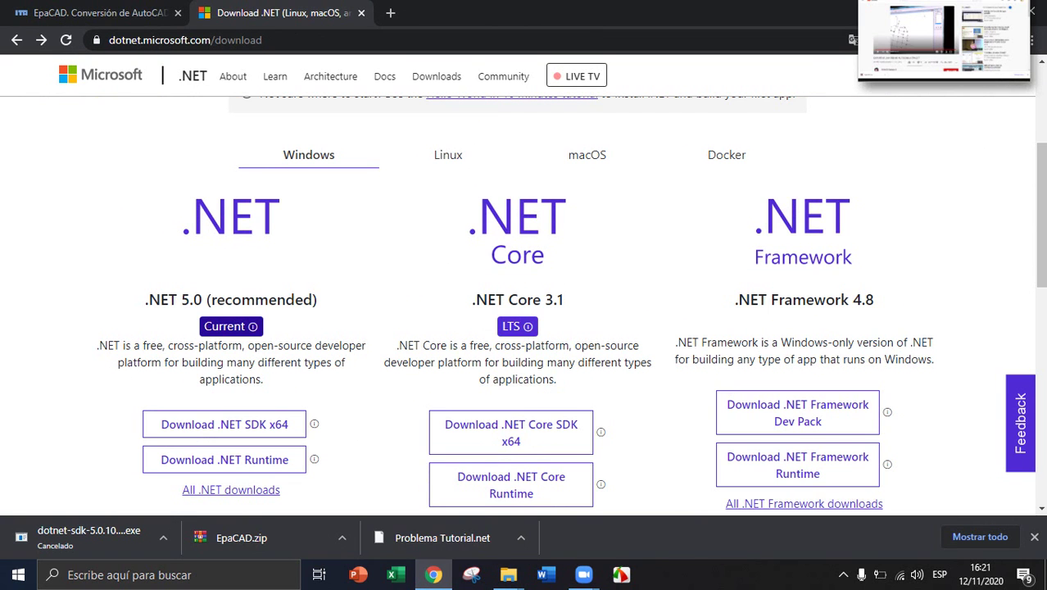
Check the shared class screen and download the .NET Framework 4.8 Developer Pack installer as ndp48-devpack-enu
{"action": "scroll", "coordinate": [524, 303], "scroll_direction": "down", "scroll_amount": 2}
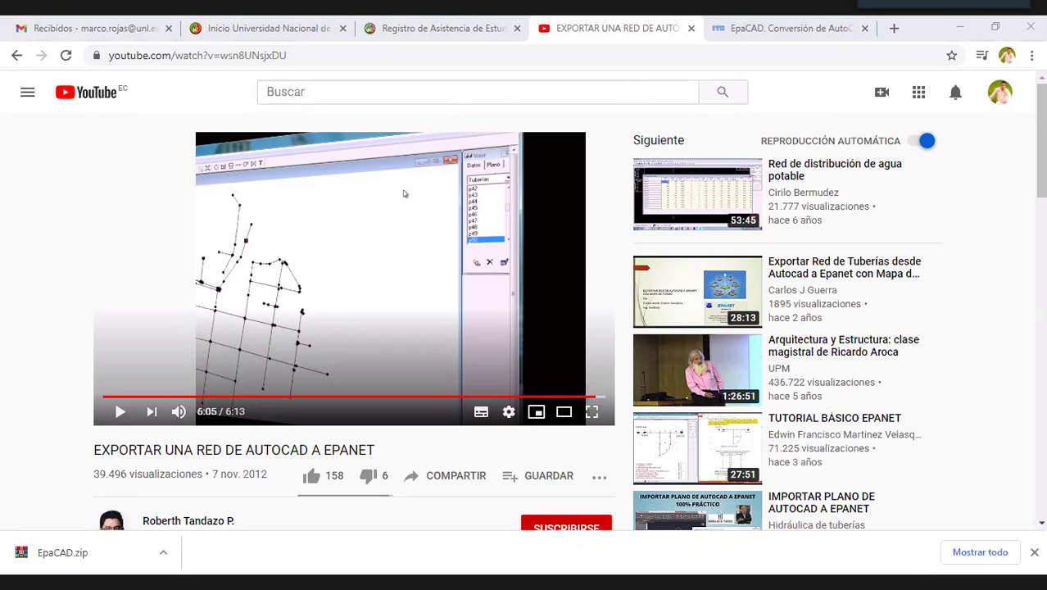
{"action": "key", "text": "Escape"}
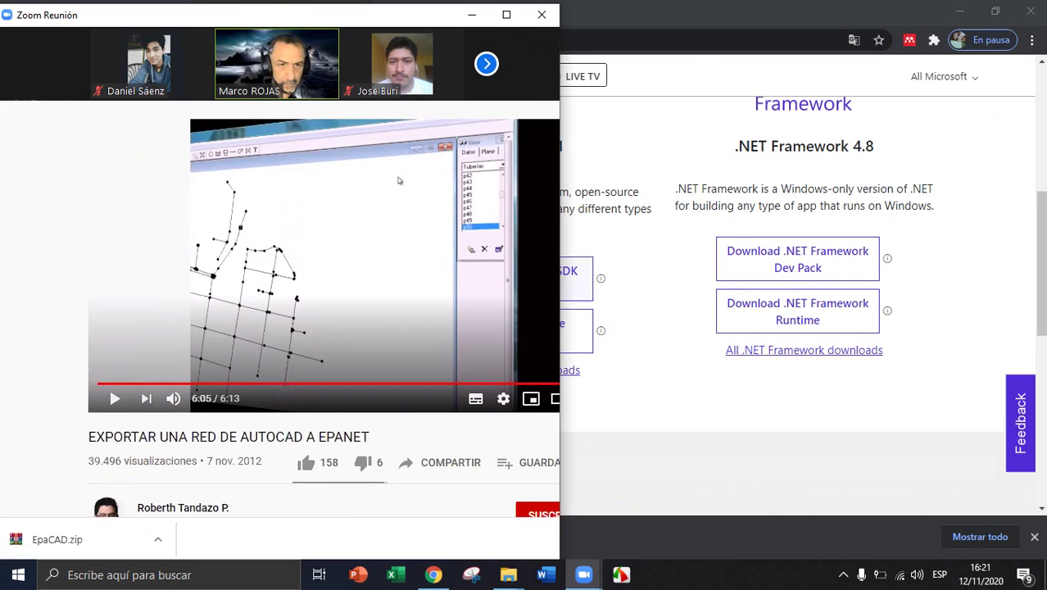
{"action": "key", "text": "alt+Tab"}
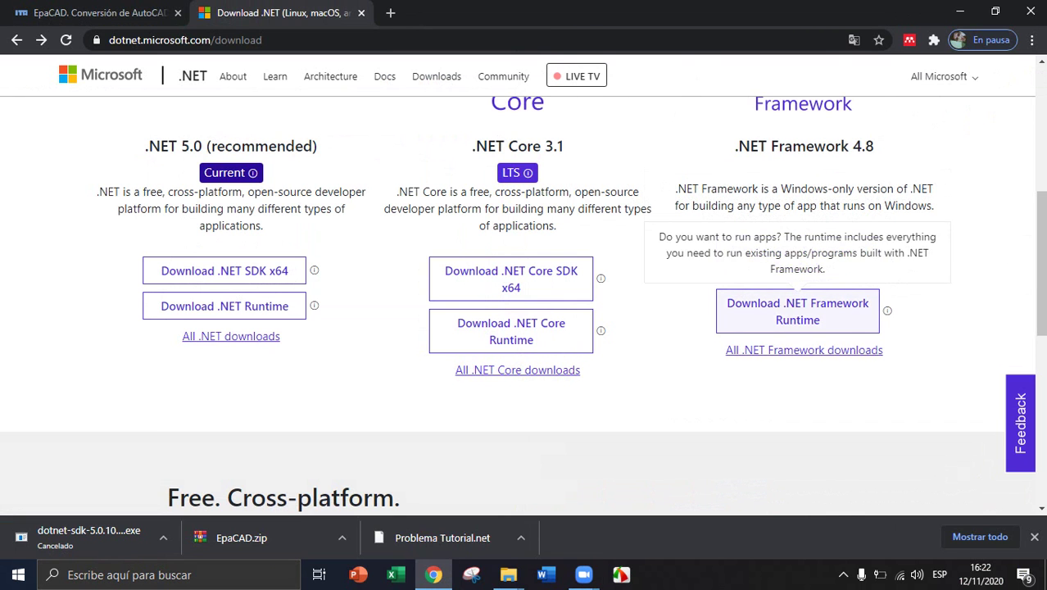
{"action": "left_click", "coordinate": [797, 259]}
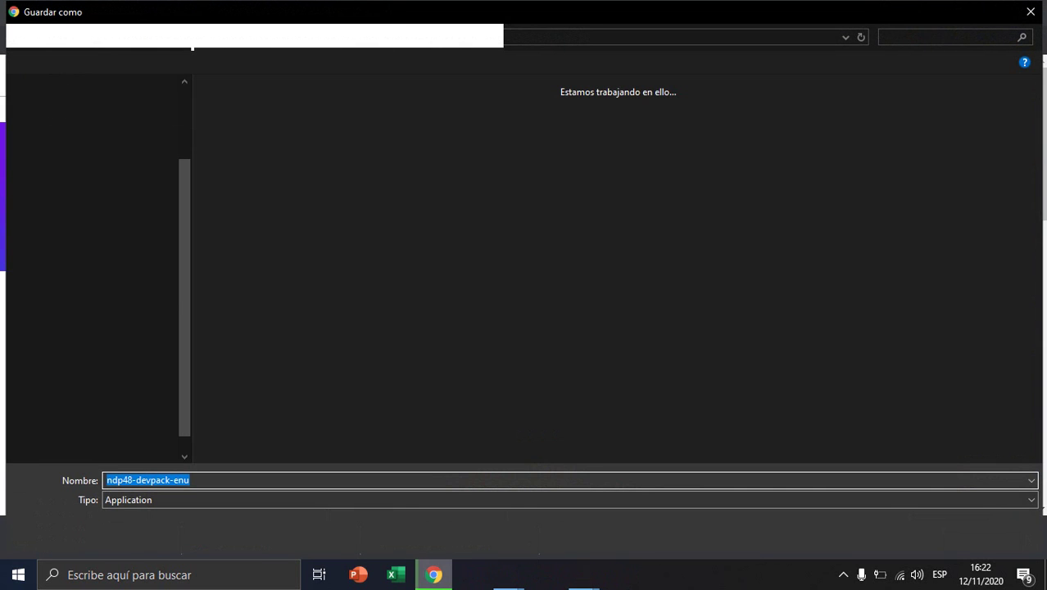
{"action": "key", "text": "Escape"}
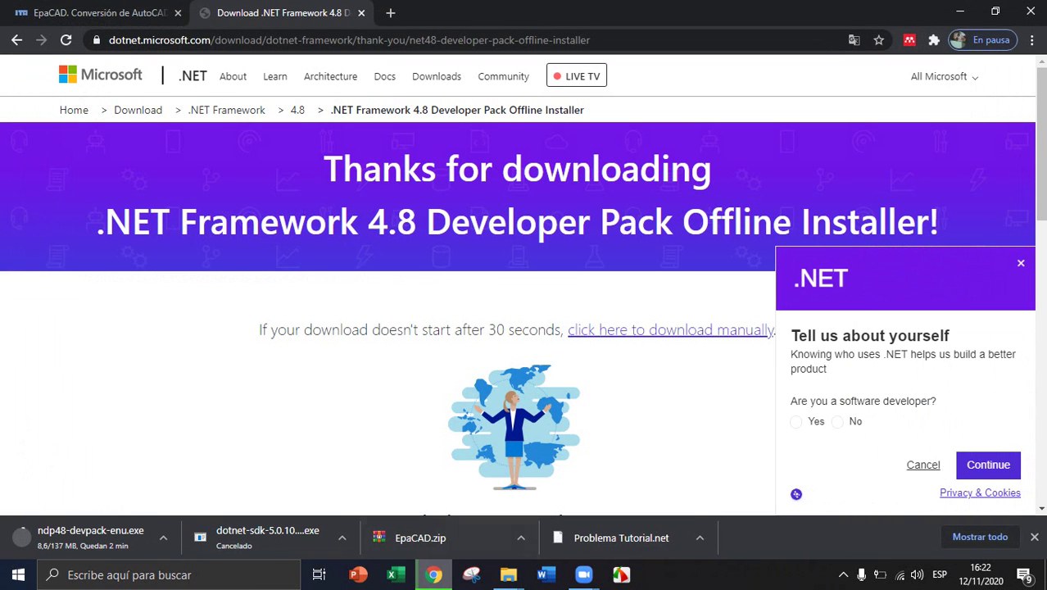
Return to the .NET download page and download the .NET Framework 4.8 Runtime web installer to Descargas as ndp48-web
{"action": "scroll", "coordinate": [525, 328], "scroll_direction": "down", "scroll_amount": 5}
{"action": "left_click", "coordinate": [17, 40]}
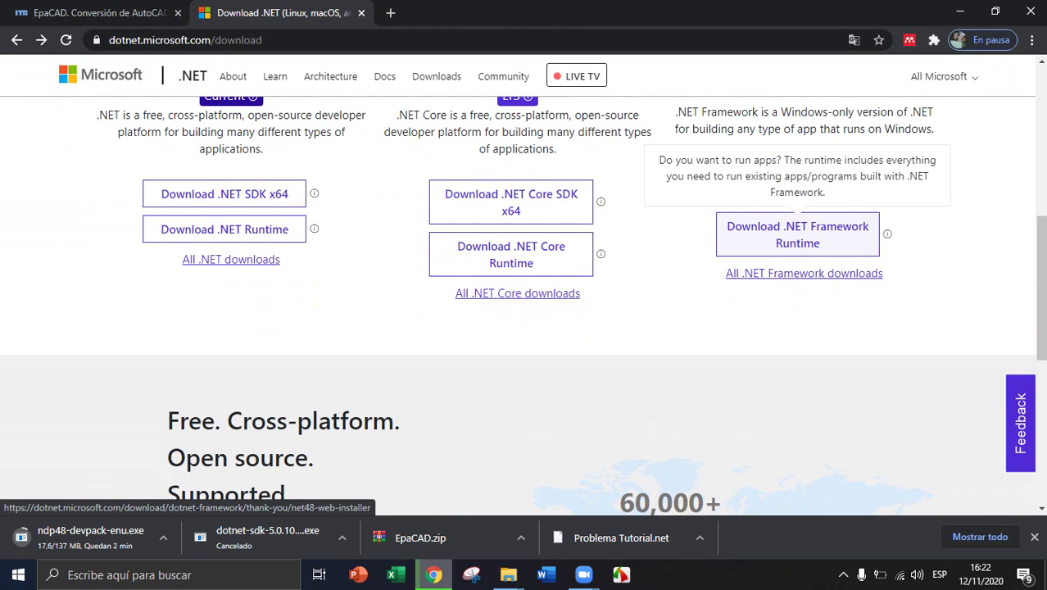
{"action": "left_click", "coordinate": [797, 236]}
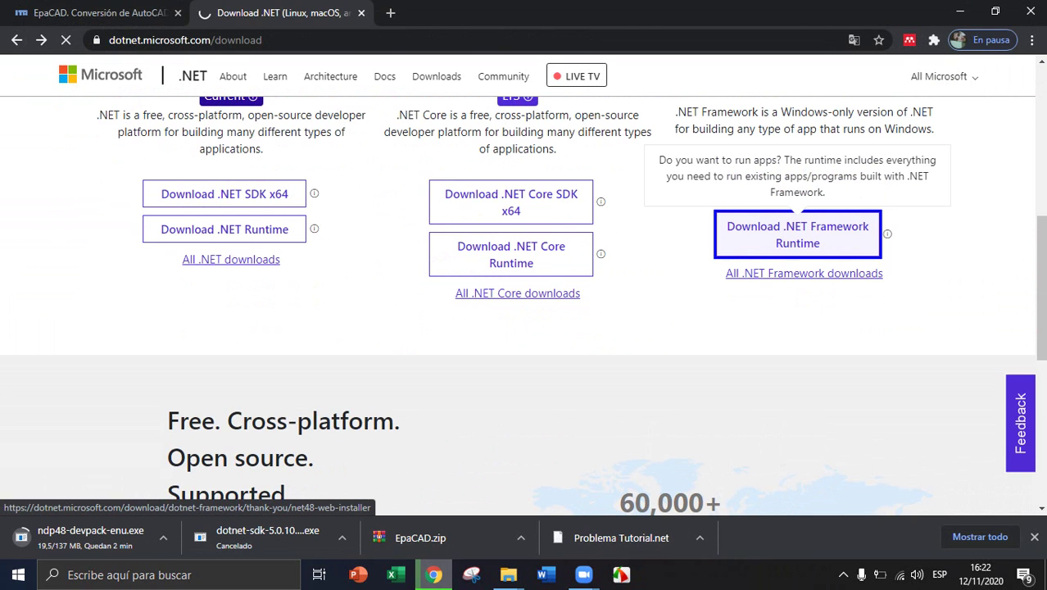
{"action": "scroll", "coordinate": [518, 282], "scroll_direction": "down", "scroll_amount": 2}
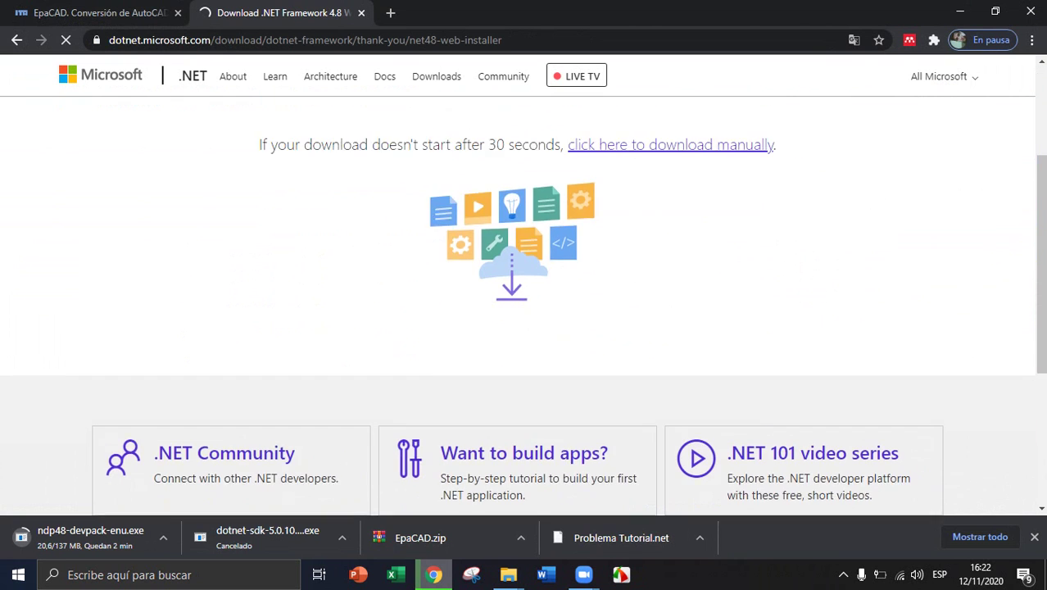
{"action": "scroll", "coordinate": [518, 283], "scroll_direction": "up", "scroll_amount": 3}
{"action": "scroll", "coordinate": [518, 283], "scroll_direction": "down", "scroll_amount": 1}
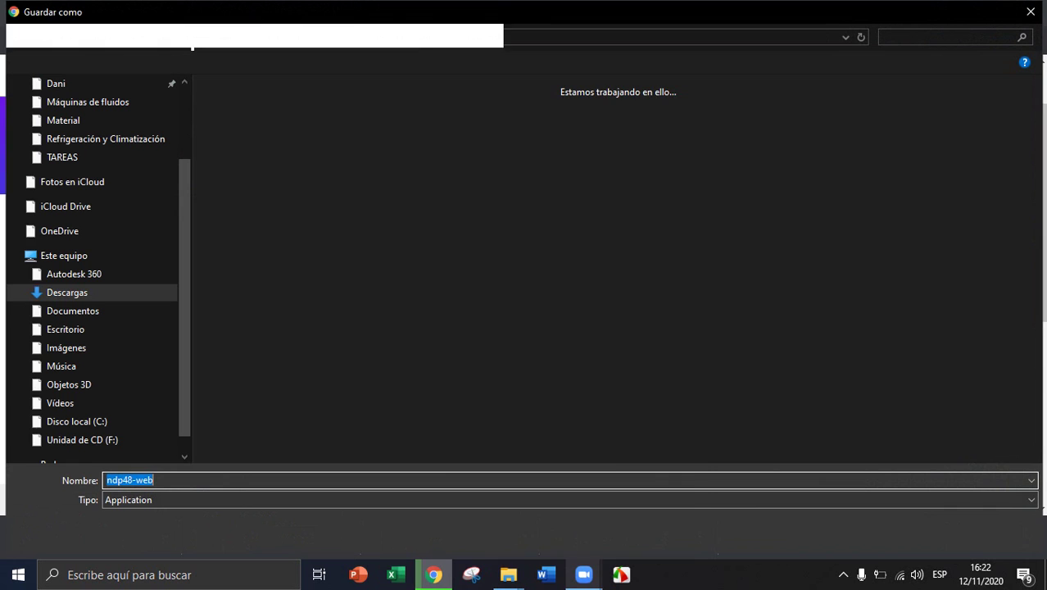
{"action": "mouse_move", "coordinate": [585, 575]}
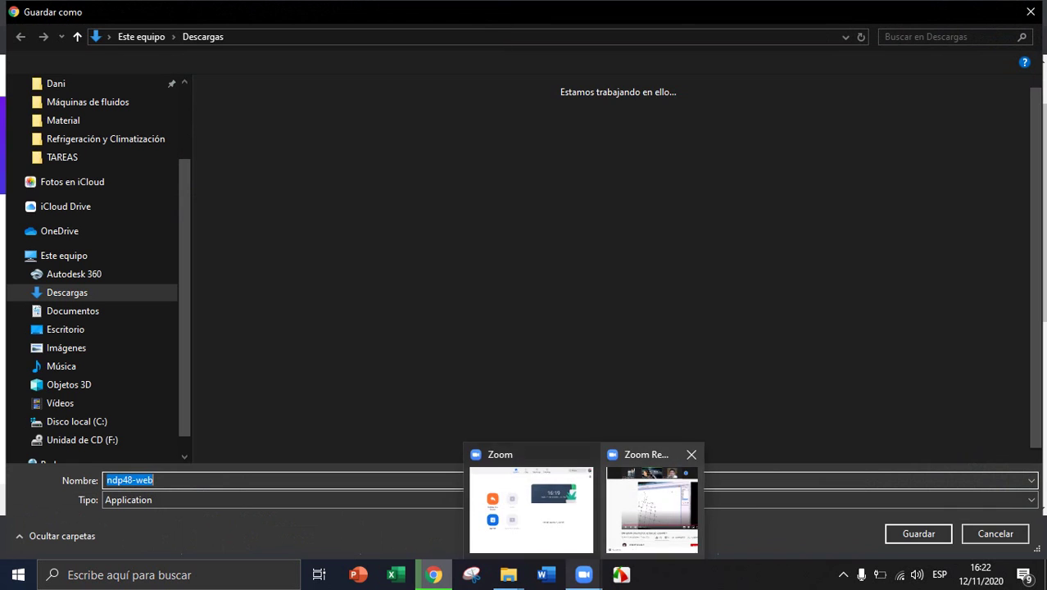
{"action": "left_click", "coordinate": [919, 534]}
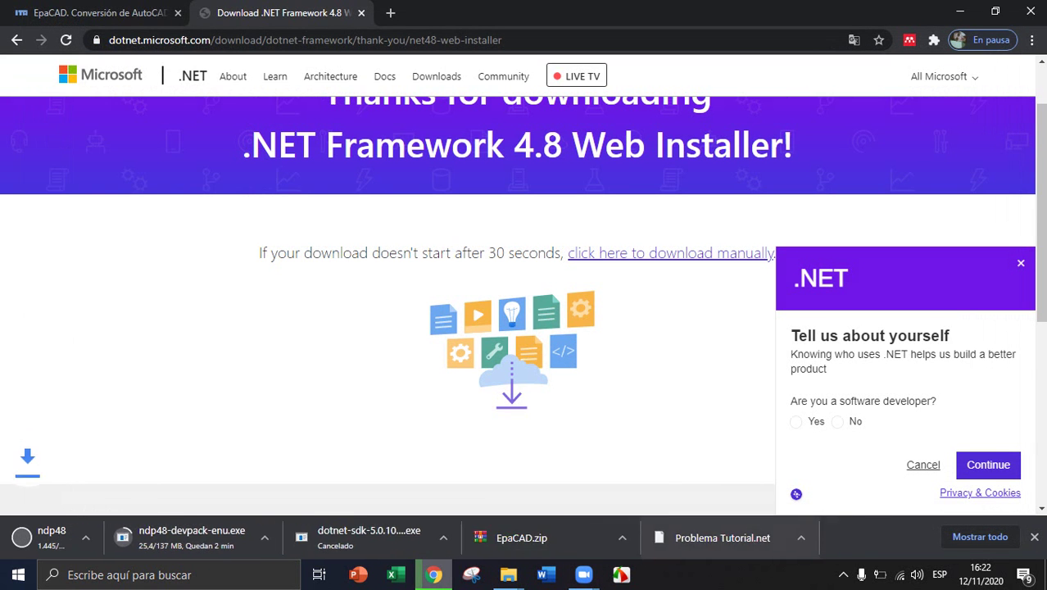
Check the shared class screen in Zoom, return to the browser and run the downloaded ndp48-web.exe installer
{"action": "mouse_move", "coordinate": [583, 574]}
{"action": "left_click", "coordinate": [672, 484]}
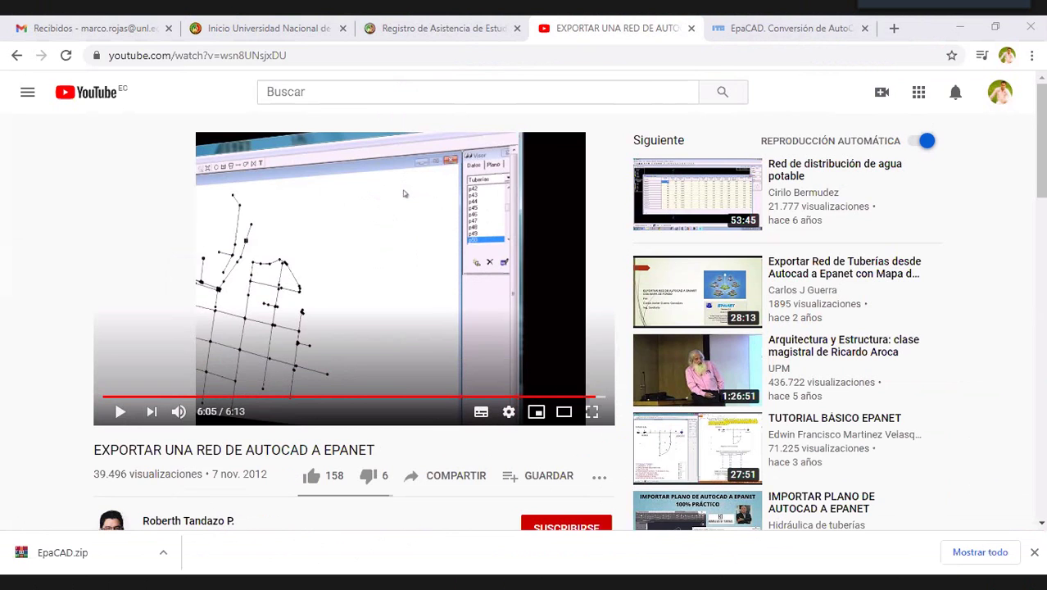
{"action": "key", "text": "alt+Tab"}
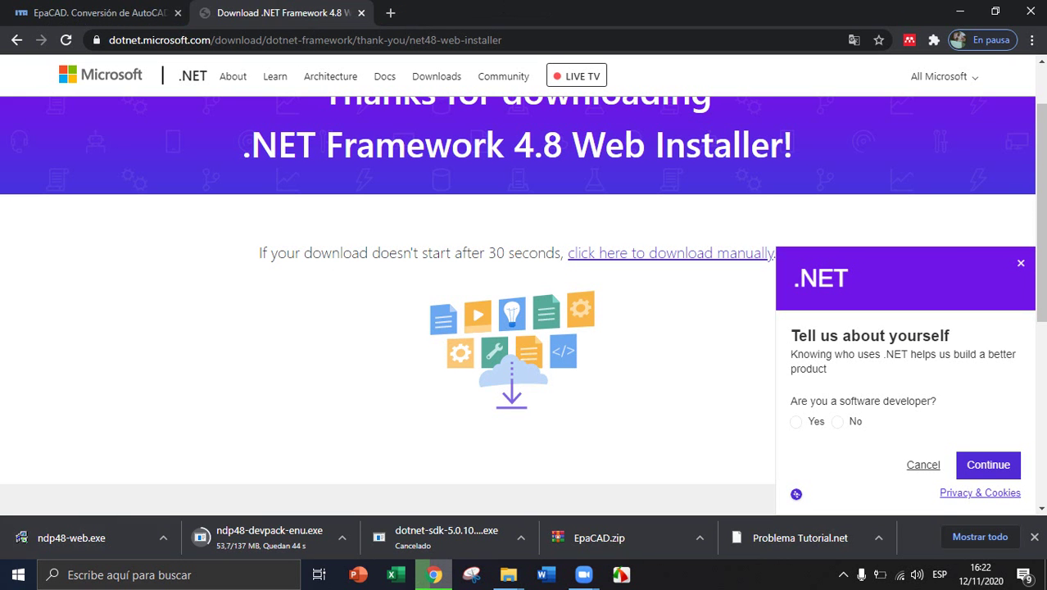
{"action": "left_click", "coordinate": [72, 538]}
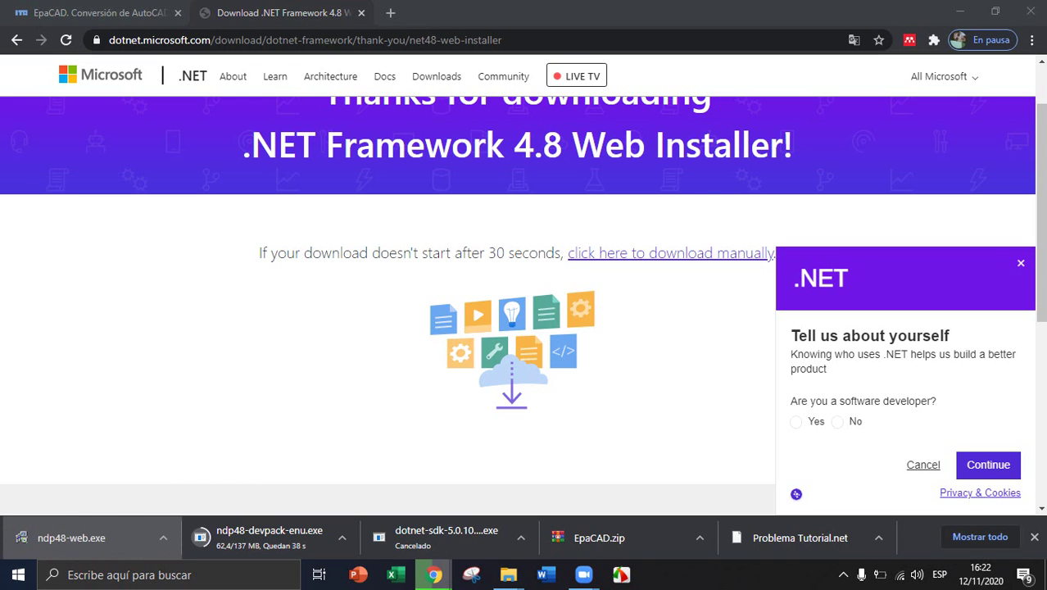
{"action": "key", "text": "Return"}
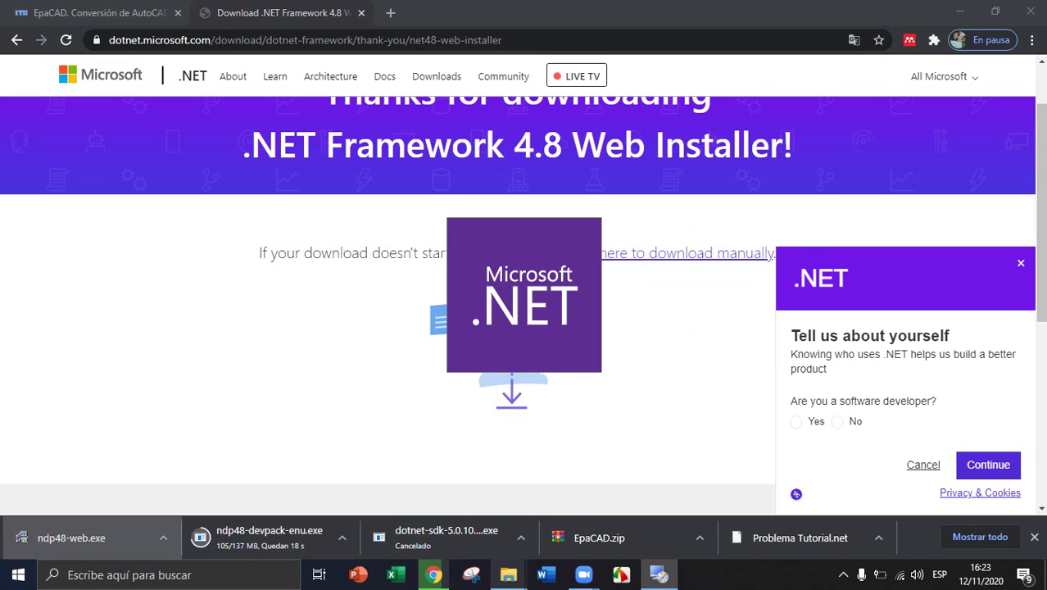
Start the EpaCAD setup from the EPACAD folder, decline its license agreement and close the .NET Framework 4.8 installer
{"action": "mouse_move", "coordinate": [508, 574]}
{"action": "left_click", "coordinate": [562, 504]}
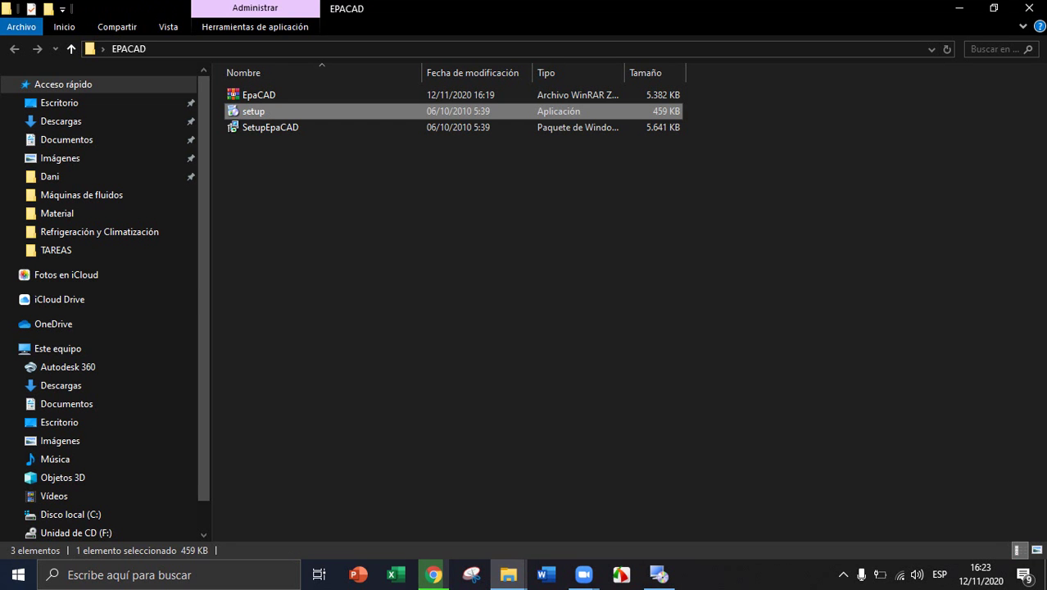
{"action": "double_click", "coordinate": [254, 111]}
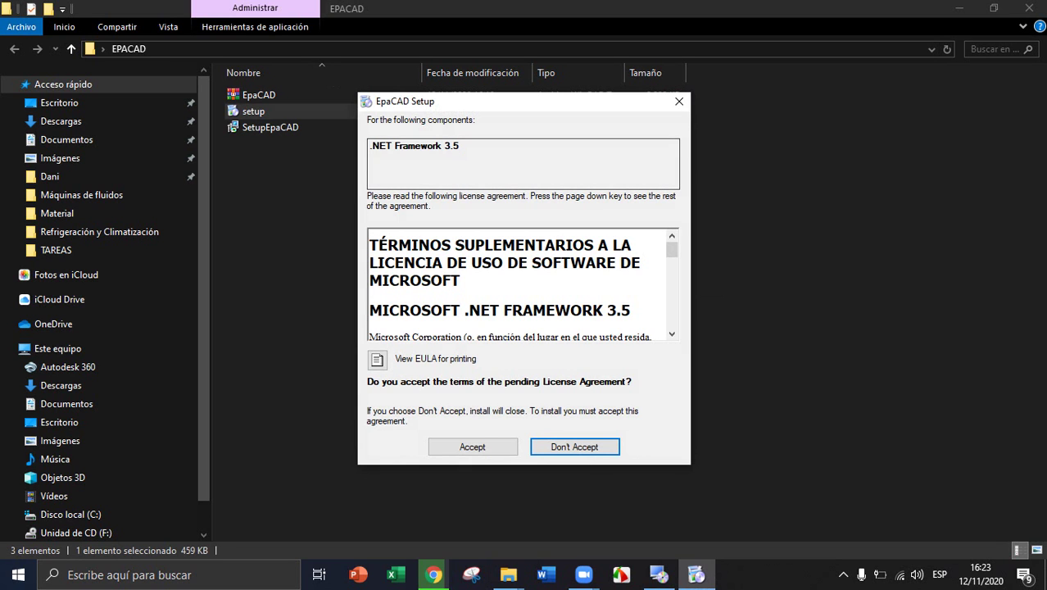
{"action": "key", "text": "Return"}
{"action": "key", "text": "Return"}
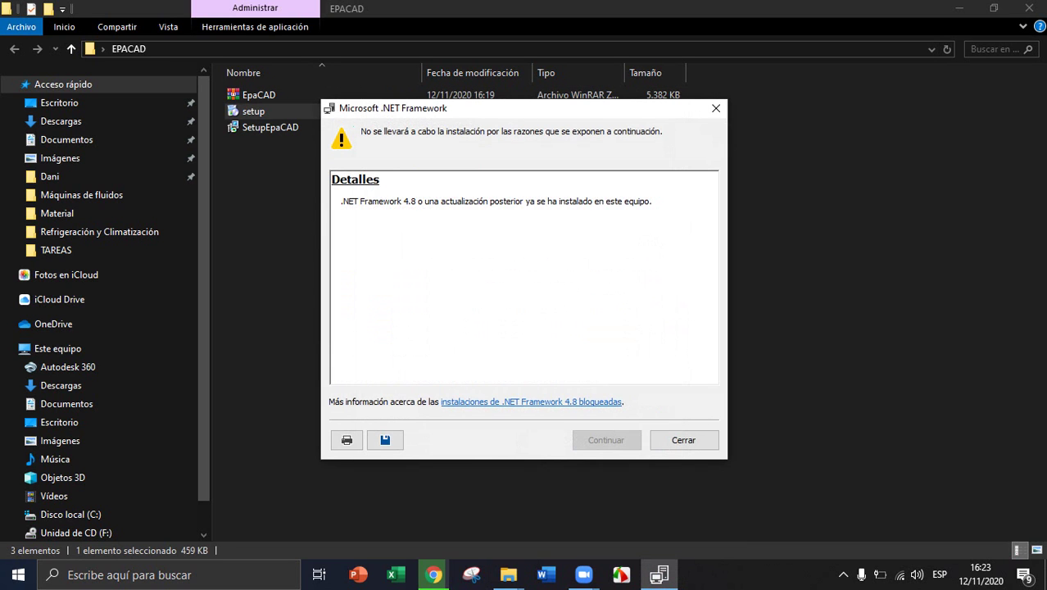
{"action": "key", "text": "Return"}
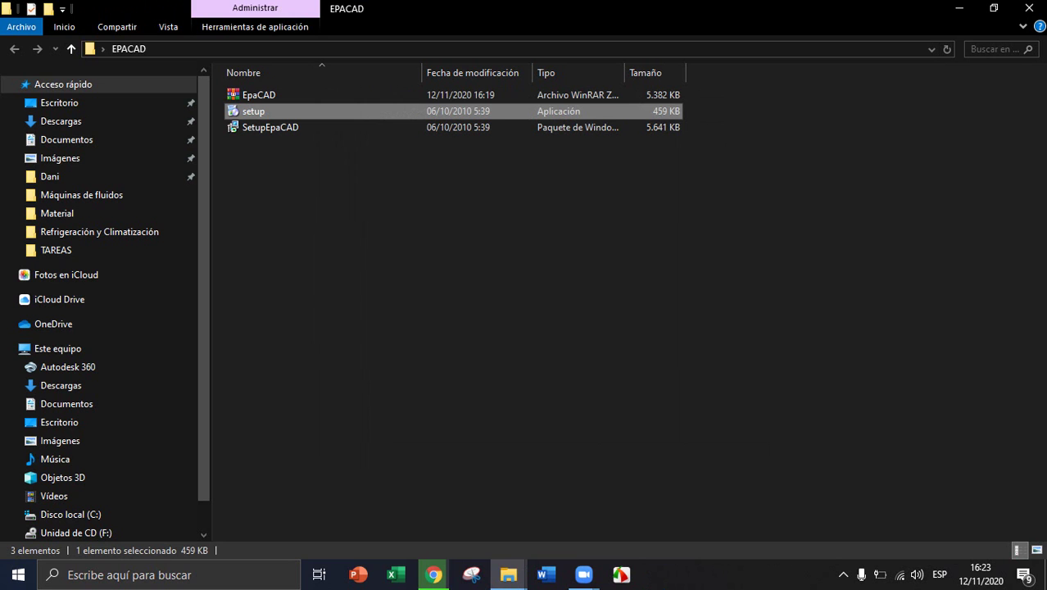
Run the EpaCAD setup again, accept the .NET Framework 3.5 license and agree to obtain the framework from the web
{"action": "double_click", "coordinate": [254, 111]}
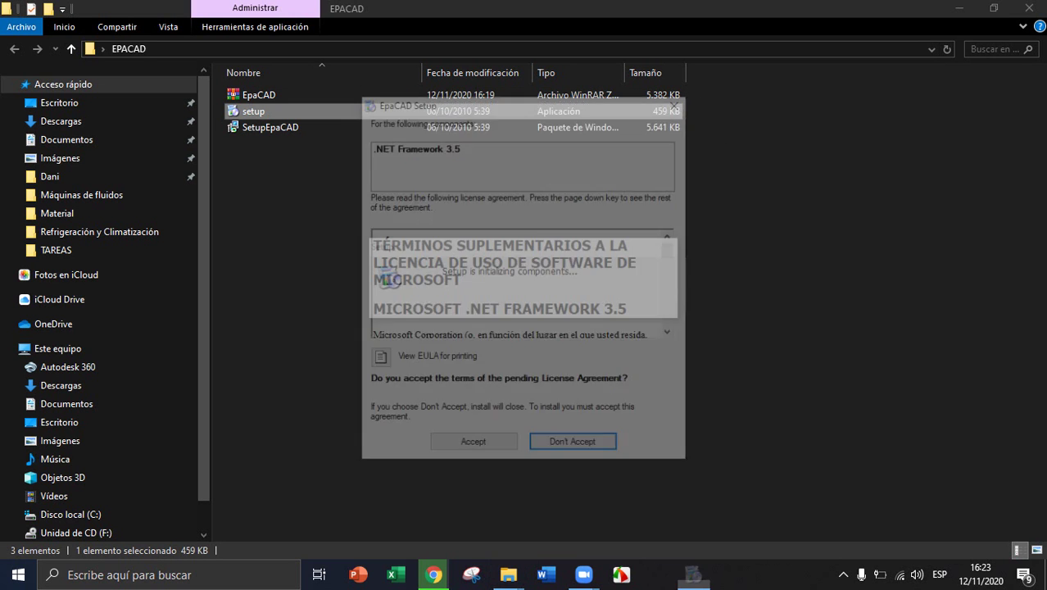
{"action": "left_click", "coordinate": [472, 447]}
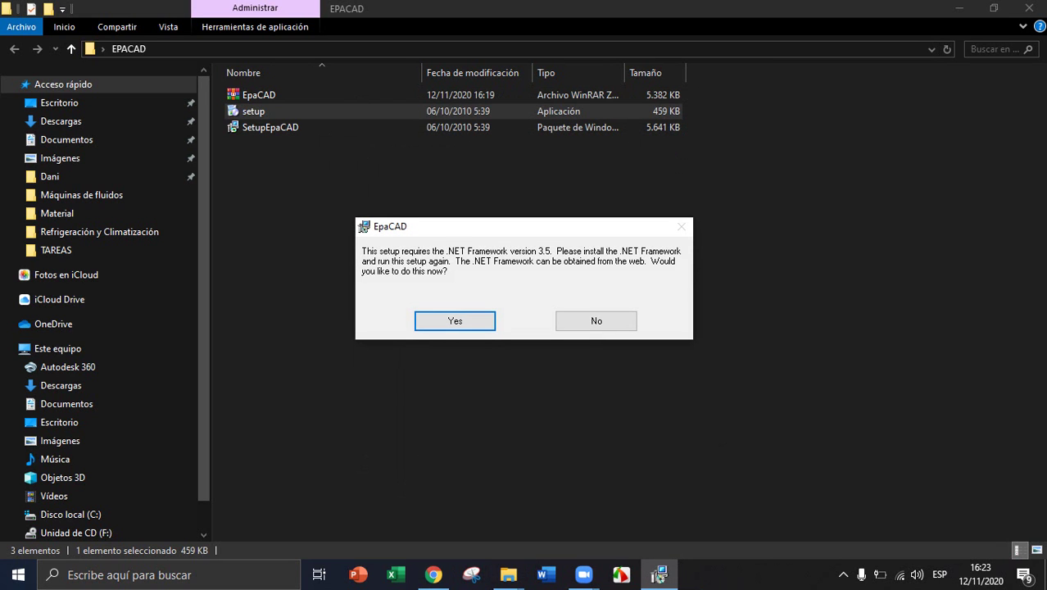
{"action": "key", "text": "Return"}
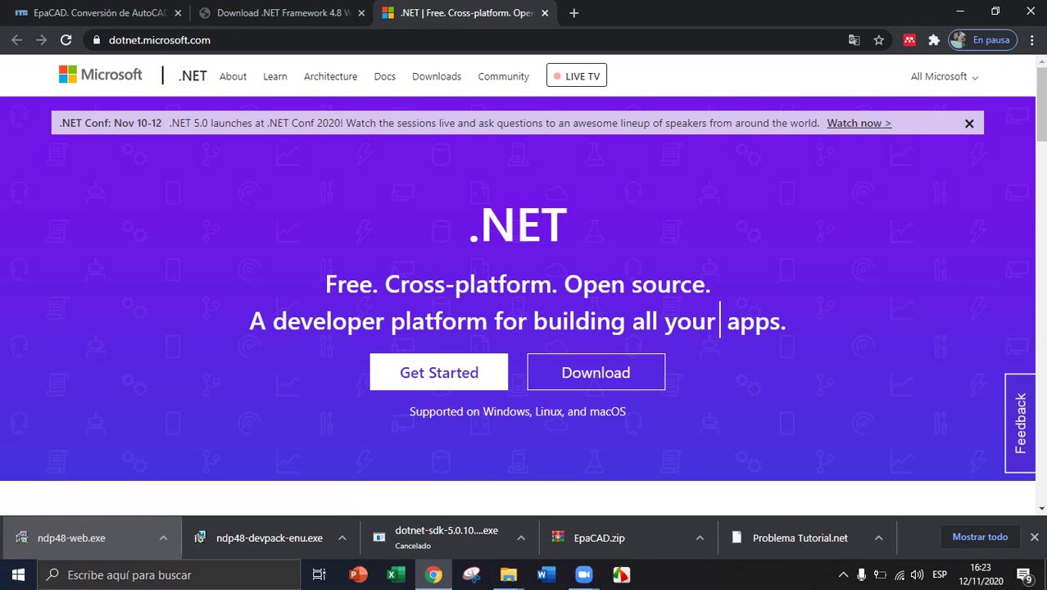
Look through the .NET home page, go to its Download page and review the .NET versions listed for Windows
{"action": "scroll", "coordinate": [606, 369], "scroll_direction": "down", "scroll_amount": 3}
{"action": "scroll", "coordinate": [607, 368], "scroll_direction": "down", "scroll_amount": 7}
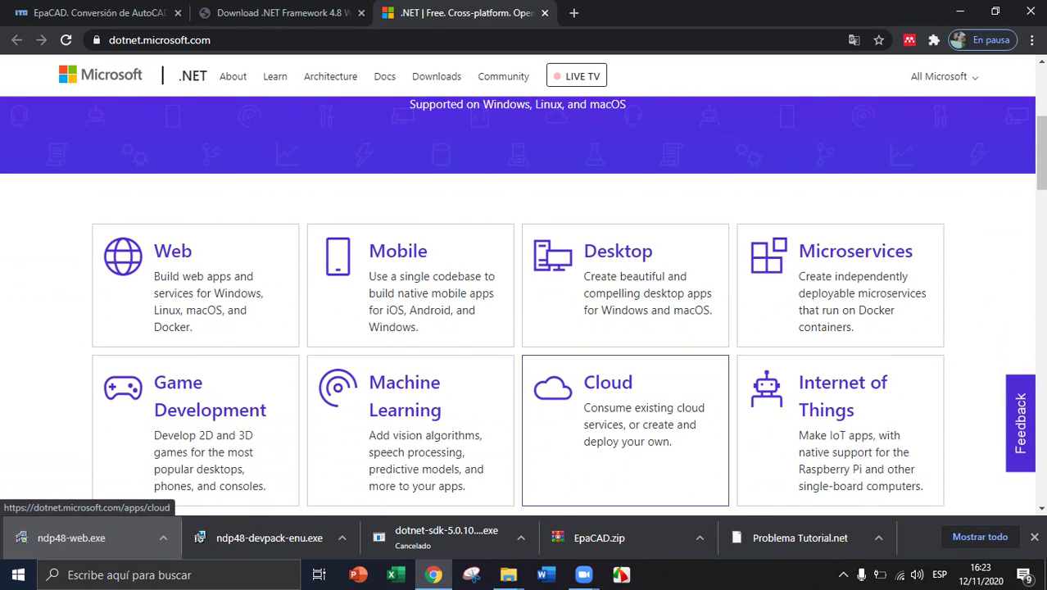
{"action": "scroll", "coordinate": [595, 373], "scroll_direction": "up", "scroll_amount": 11}
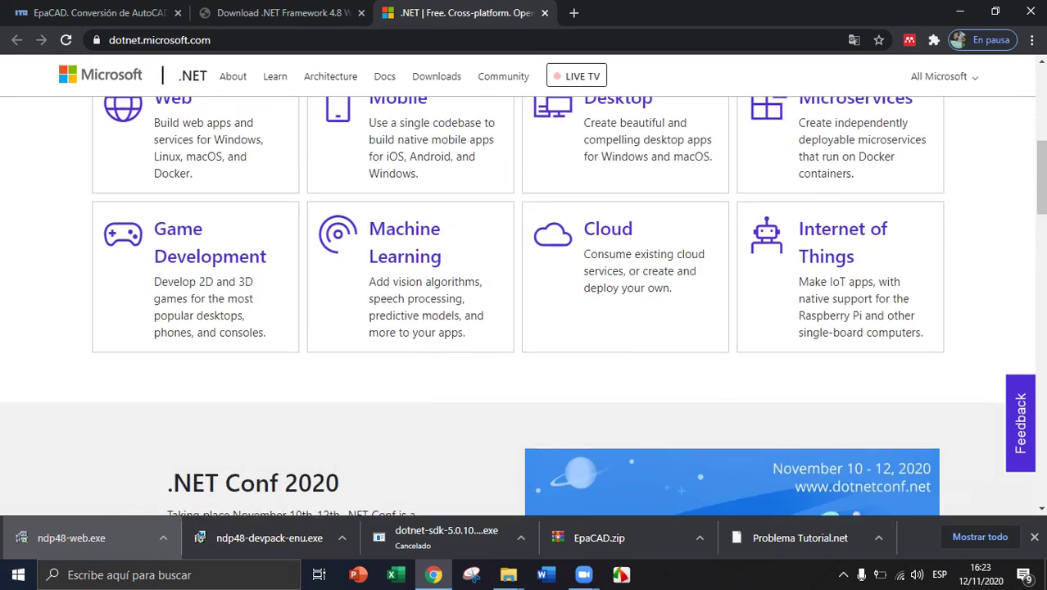
{"action": "left_click", "coordinate": [595, 373]}
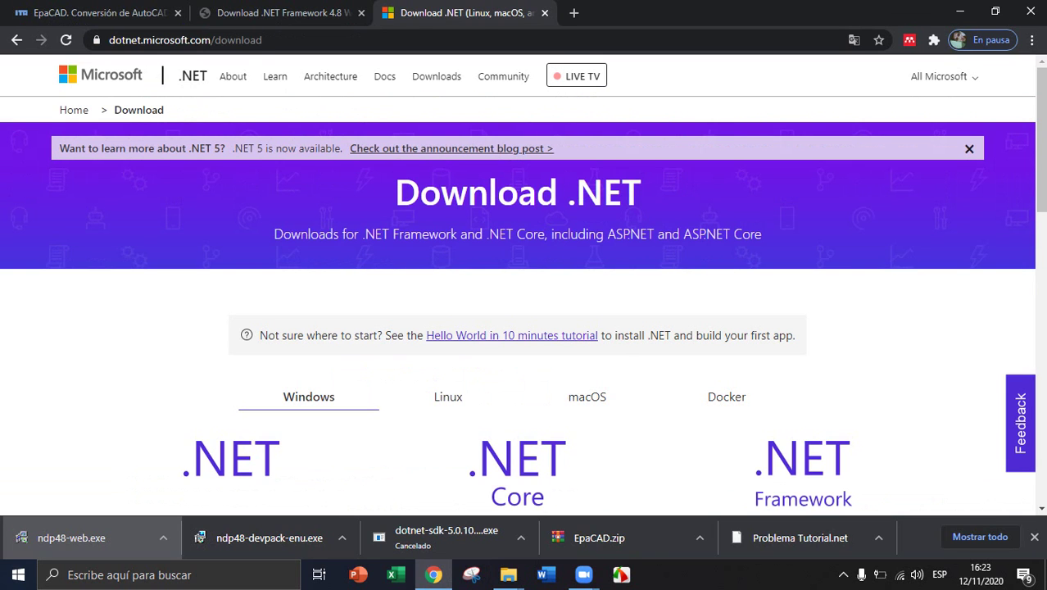
{"action": "scroll", "coordinate": [452, 260], "scroll_direction": "down", "scroll_amount": 1}
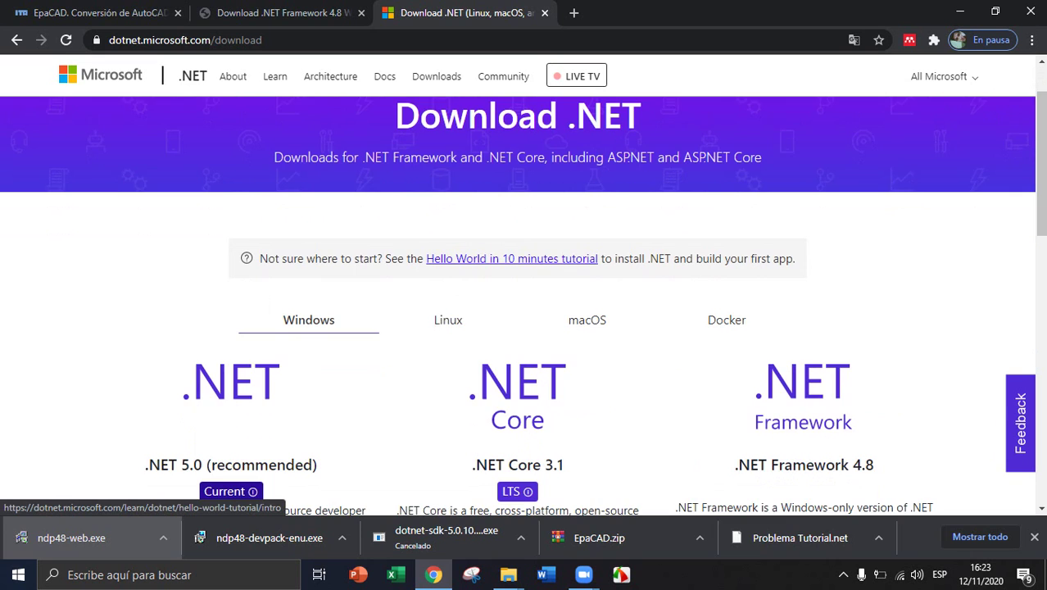
{"action": "scroll", "coordinate": [452, 260], "scroll_direction": "up", "scroll_amount": 1}
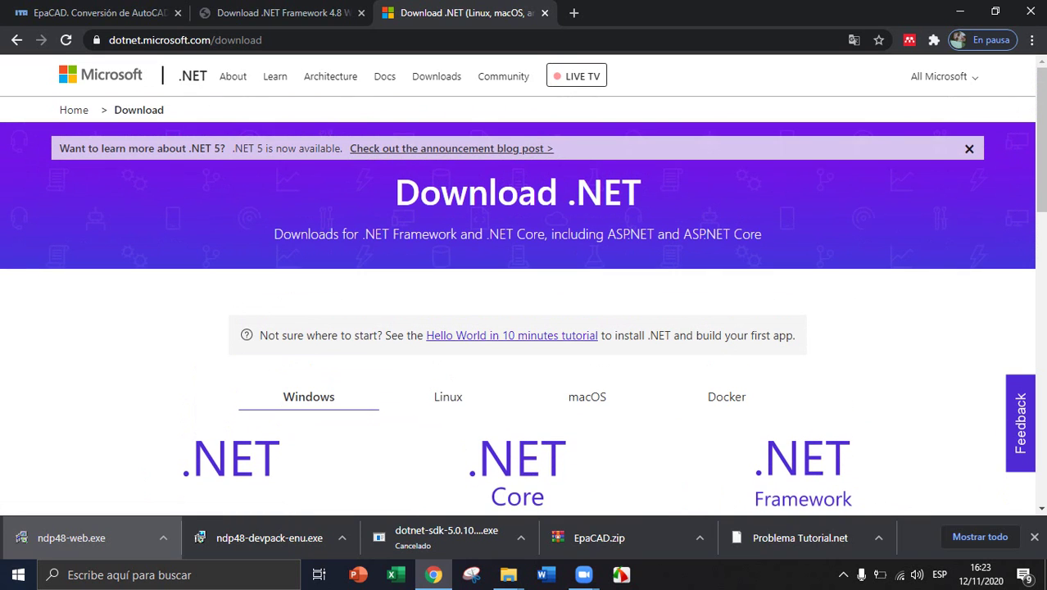
{"action": "scroll", "coordinate": [522, 290], "scroll_direction": "down", "scroll_amount": 1}
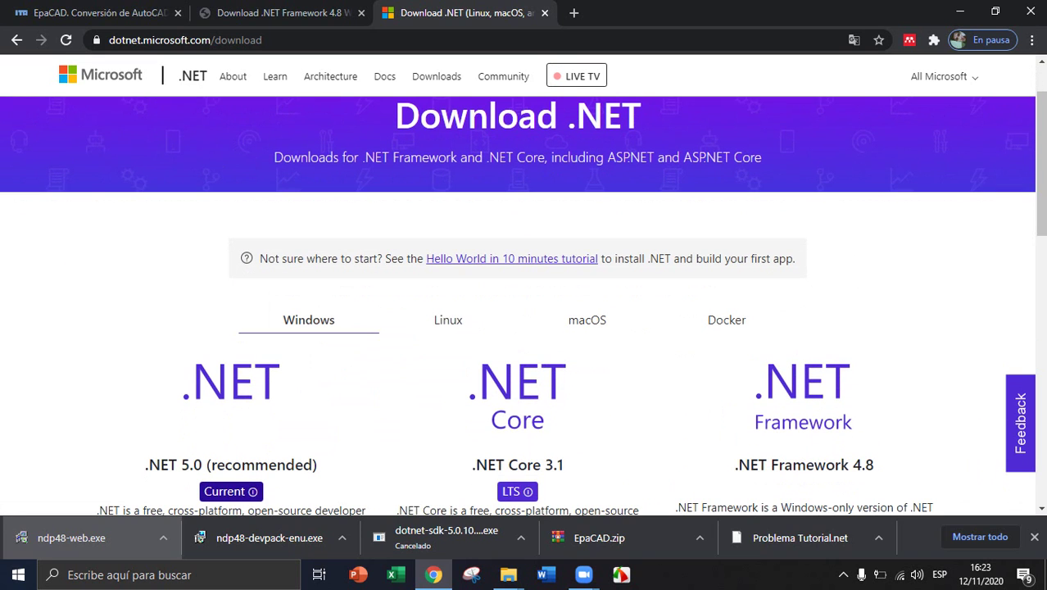
Run ndp48-devpack-enu.exe, accept the license terms and start installing the .NET Framework 4.8 Developer Pack
{"action": "left_click", "coordinate": [269, 538]}
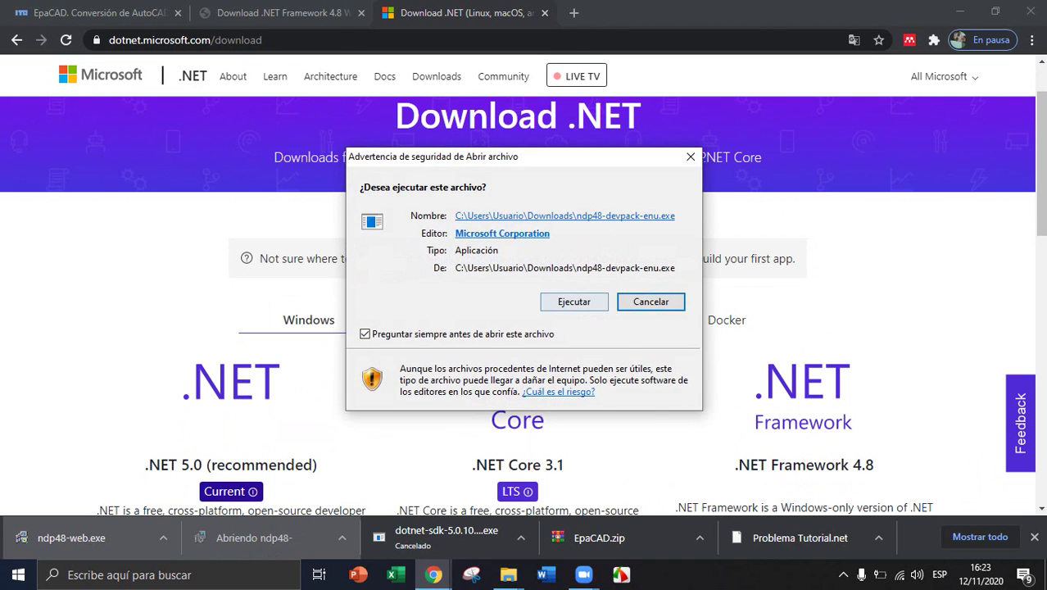
{"action": "left_click", "coordinate": [575, 302]}
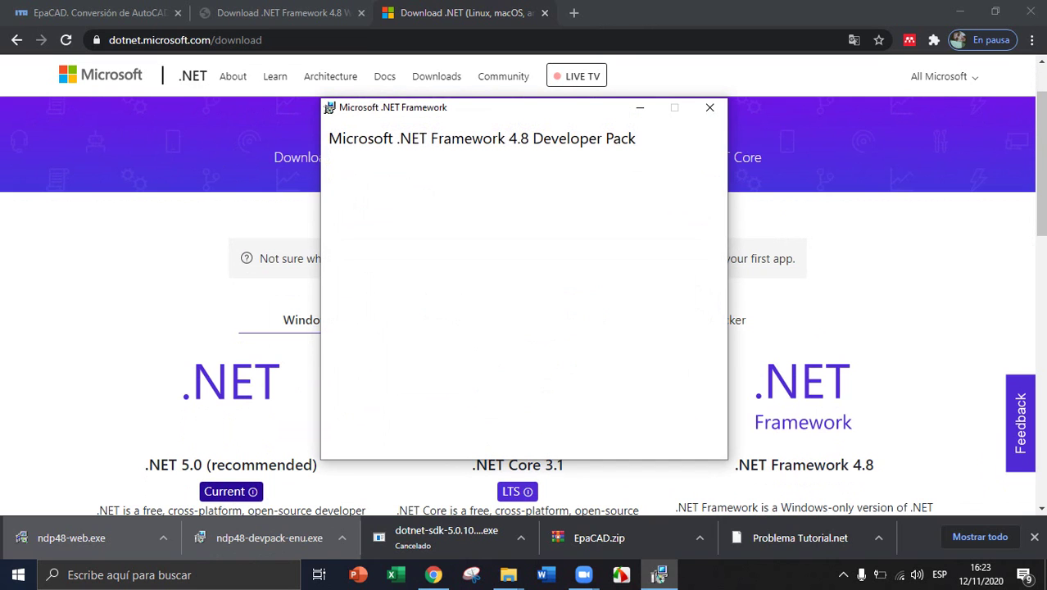
{"action": "left_click", "coordinate": [334, 417]}
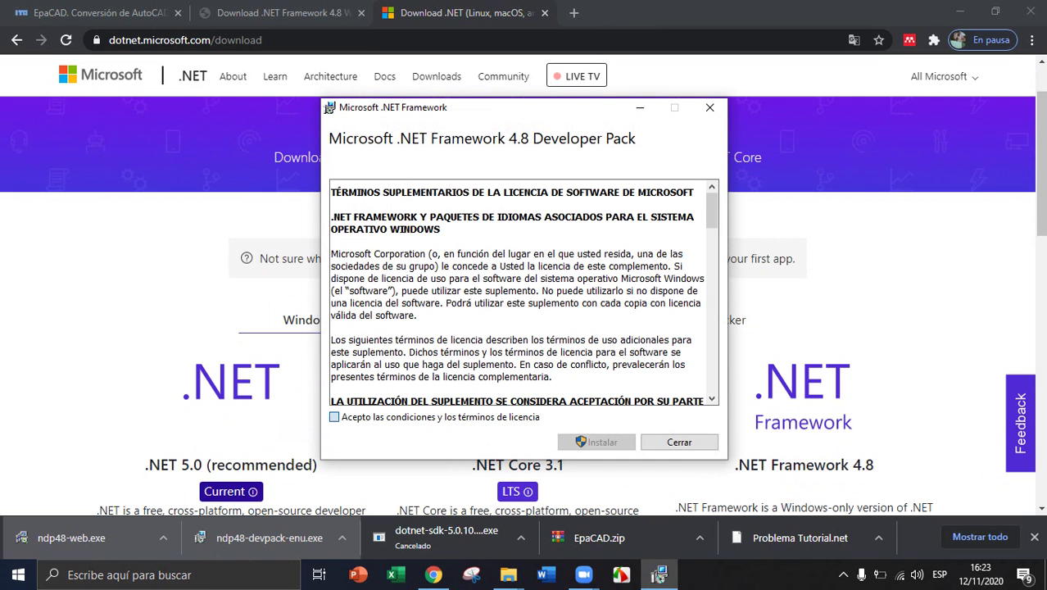
{"action": "left_click", "coordinate": [597, 442]}
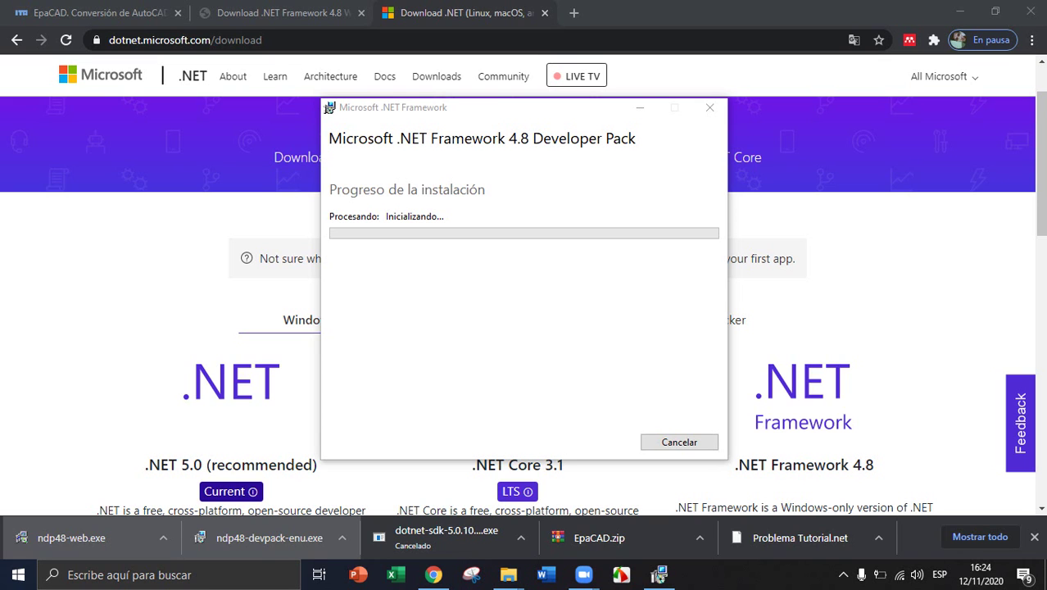
Switch to the Zoom meeting, unmute the microphone and share the entire screen with the class
{"action": "mouse_move", "coordinate": [583, 574]}
{"action": "left_click", "coordinate": [649, 500]}
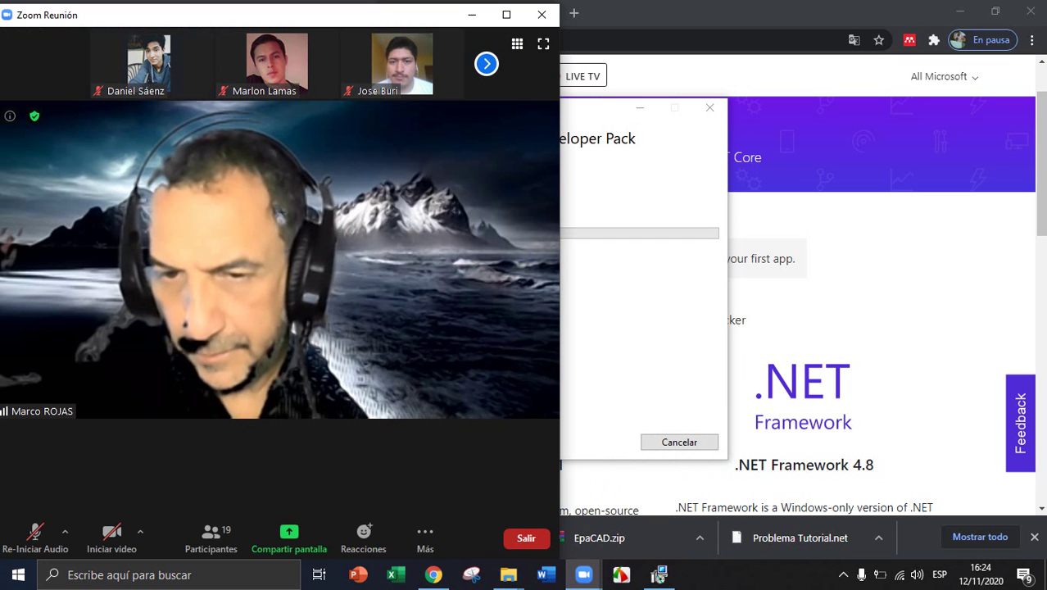
{"action": "left_click", "coordinate": [34, 538]}
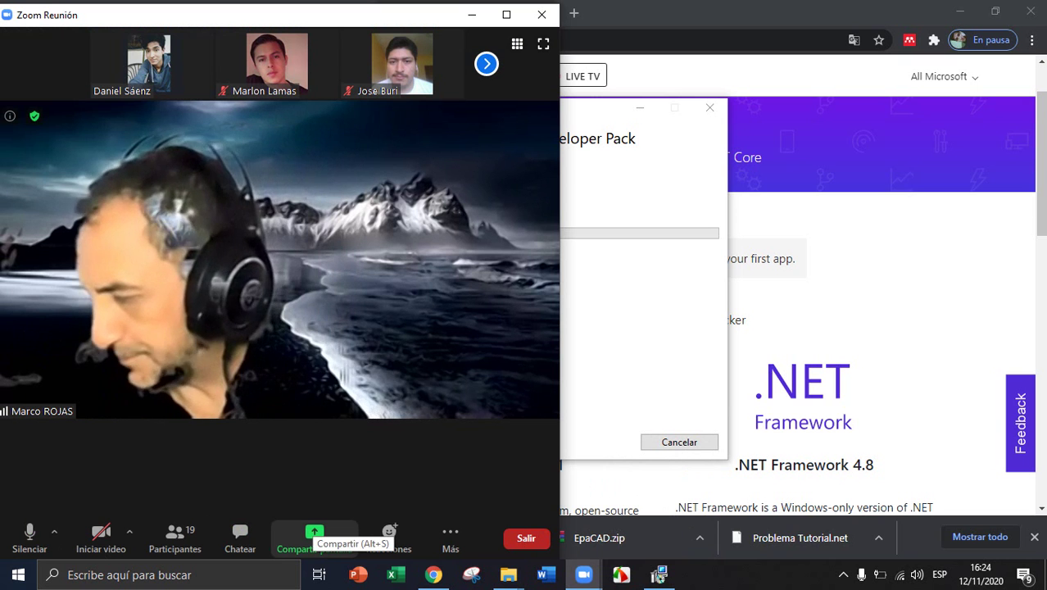
{"action": "left_click", "coordinate": [315, 532]}
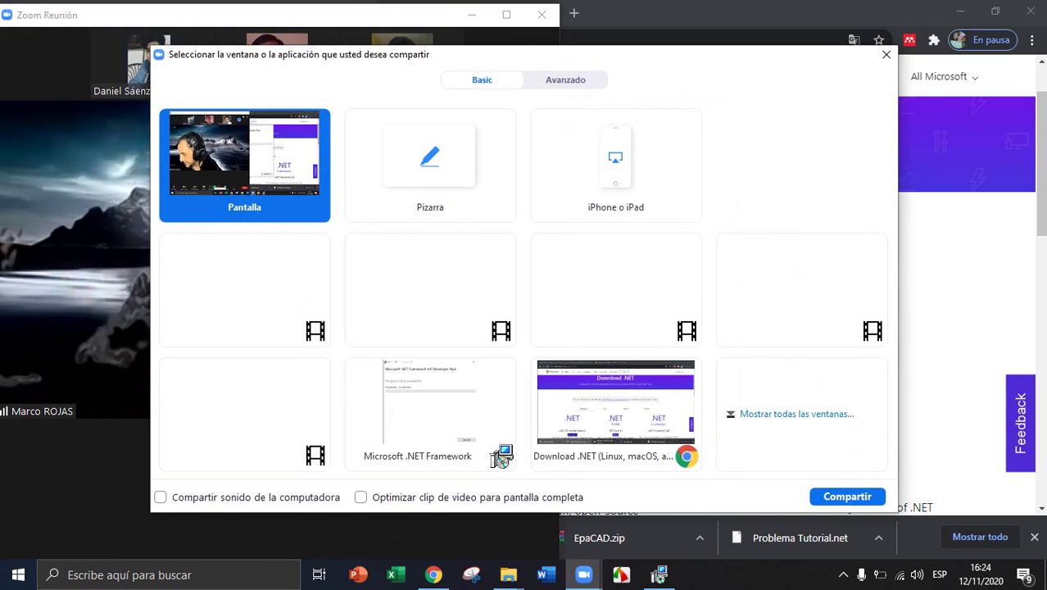
{"action": "left_click", "coordinate": [847, 495]}
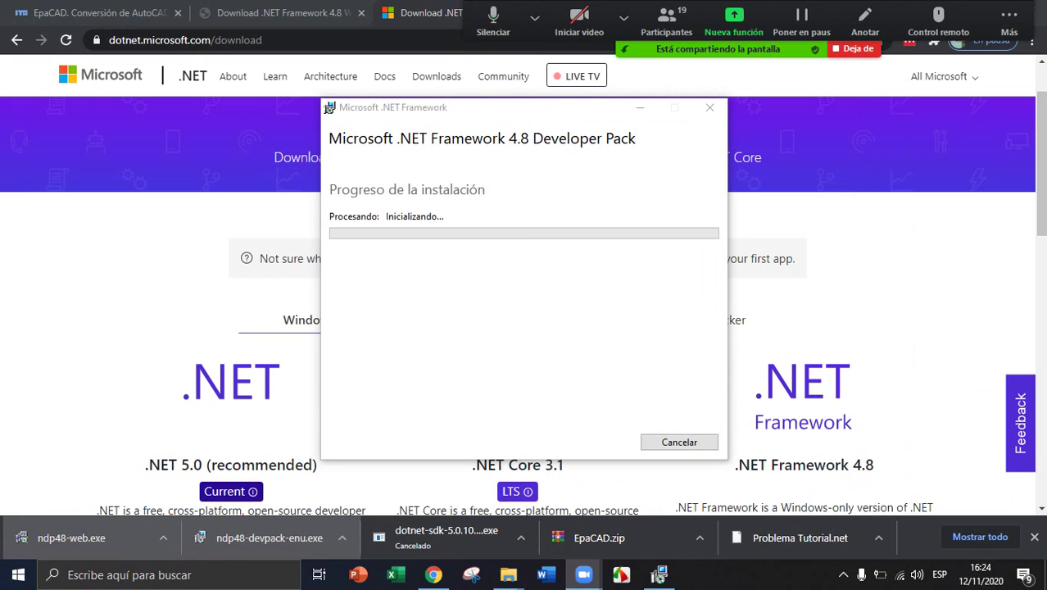